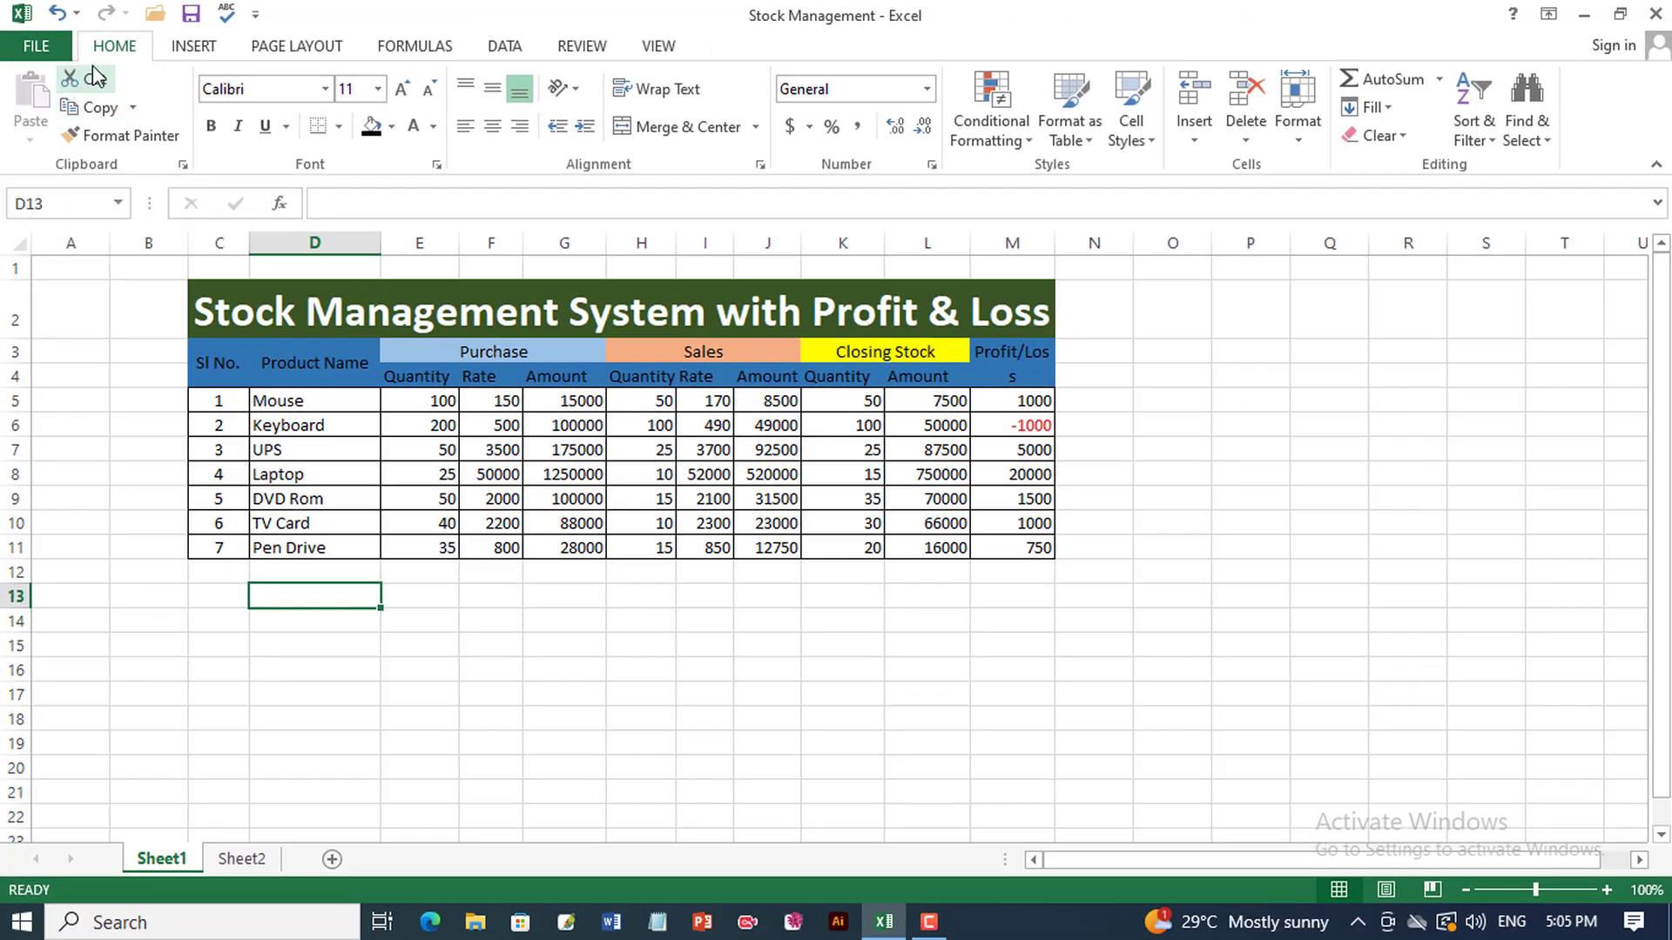
Cut the Laptop to Pen Drive rows in C8:M11 and paste them starting at C17
{"action": "left_click", "coordinate": [197, 312]}
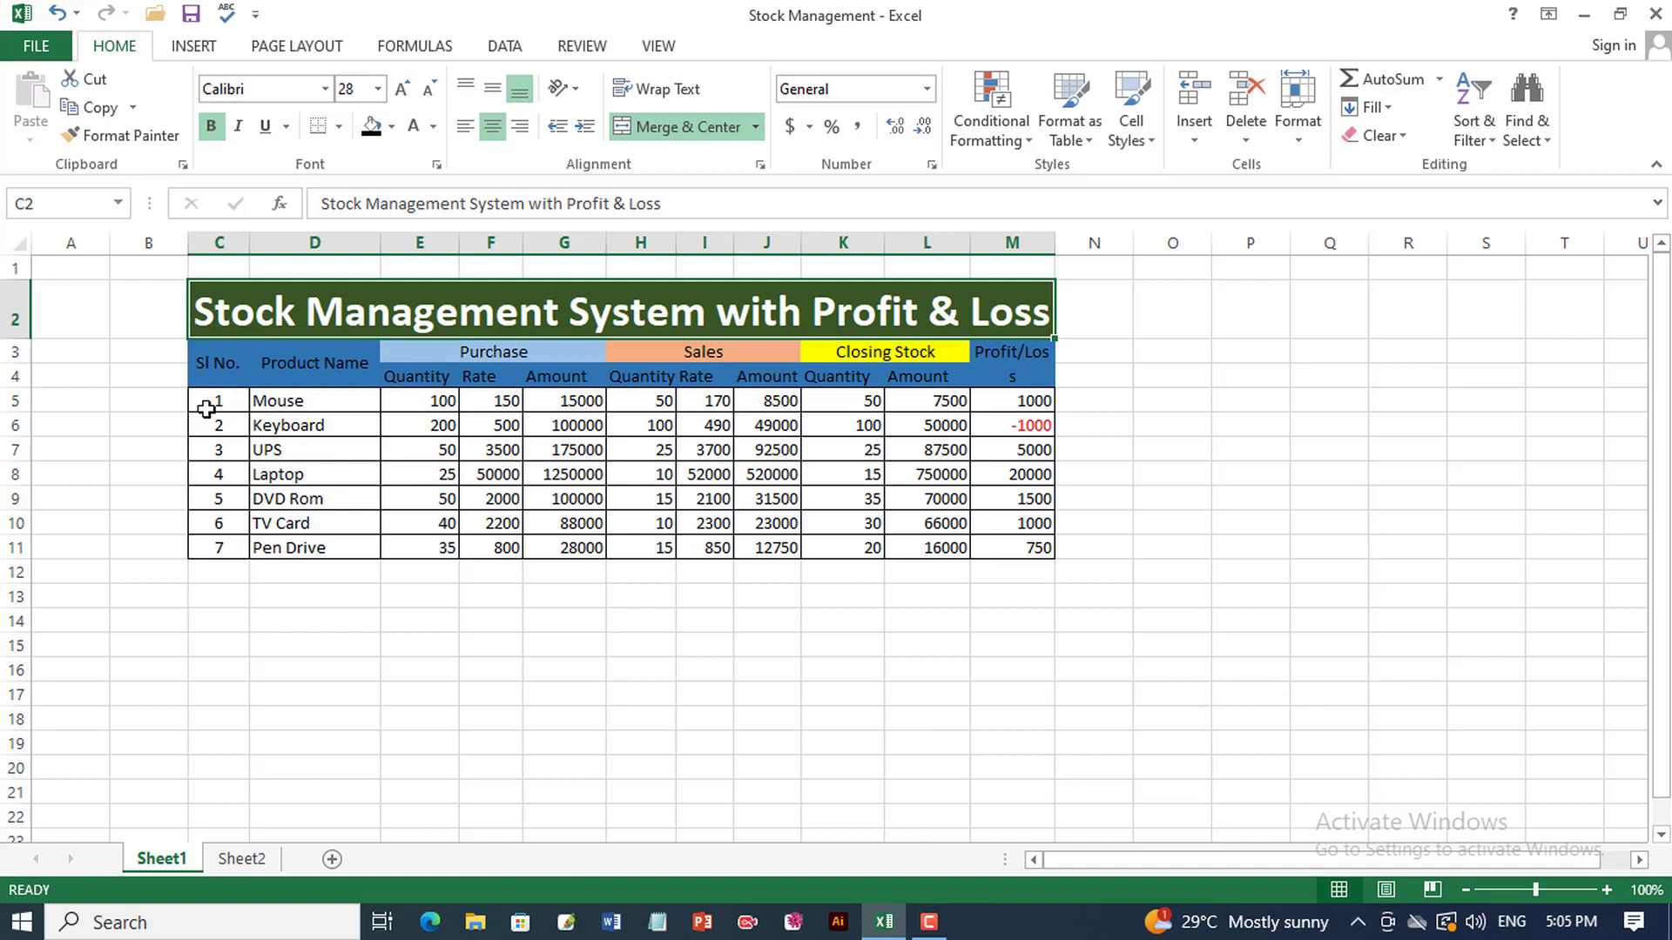
{"action": "left_click_drag", "start_coordinate": [209, 472], "coordinate": [998, 546]}
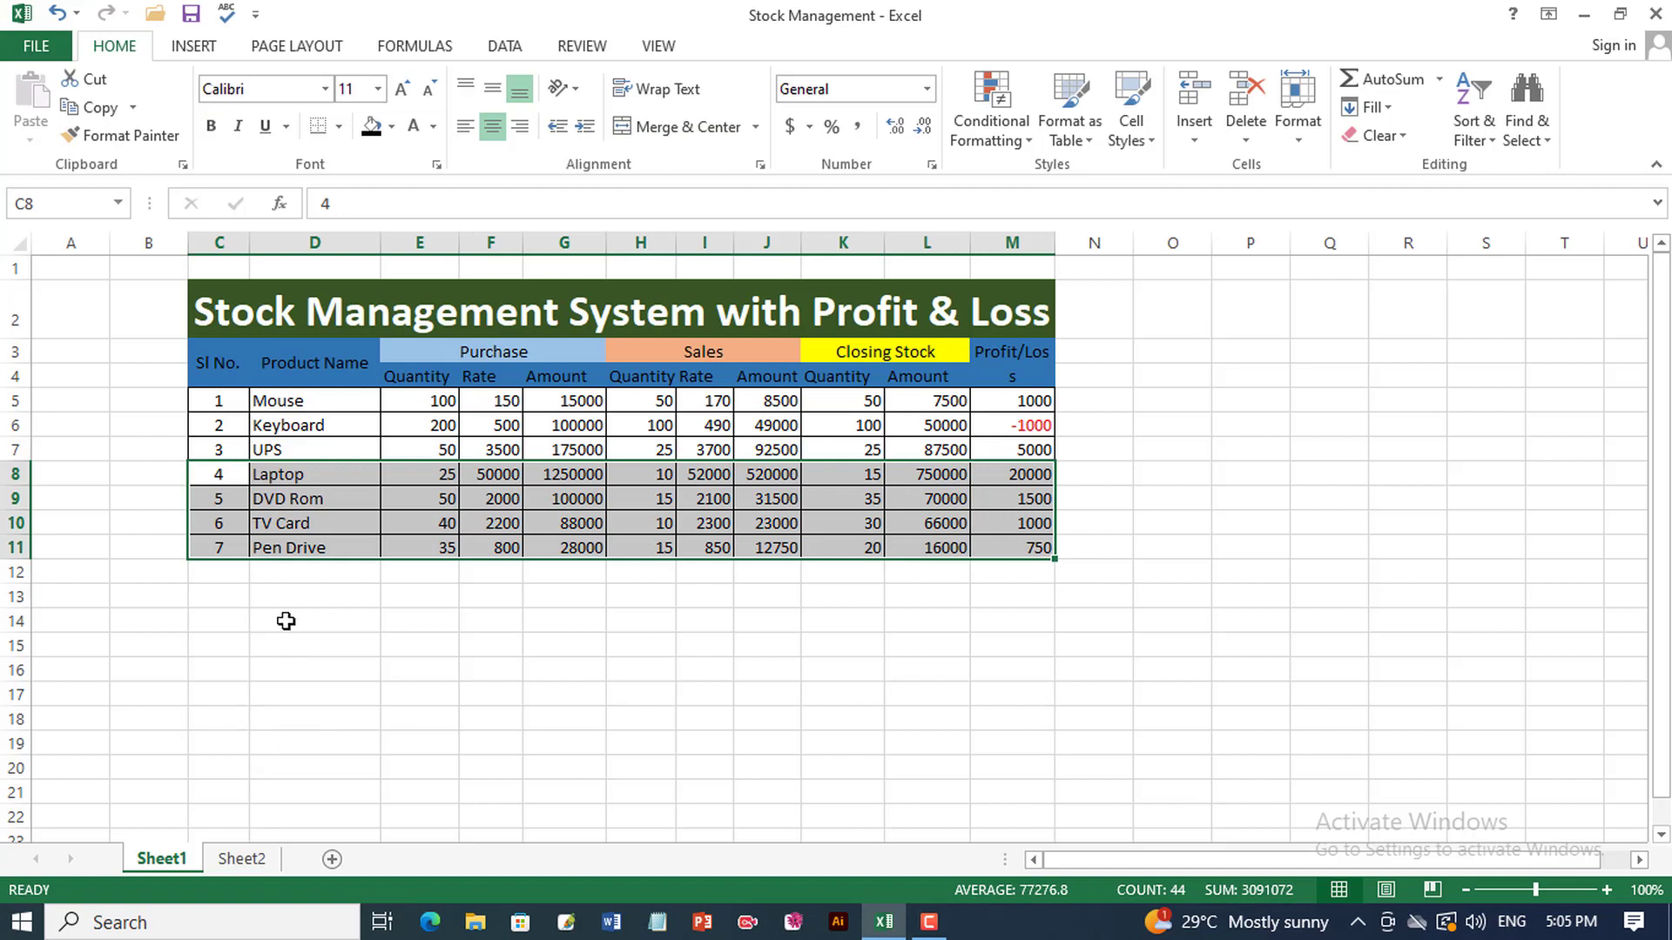
{"action": "left_click_drag", "start_coordinate": [224, 473], "coordinate": [1003, 555]}
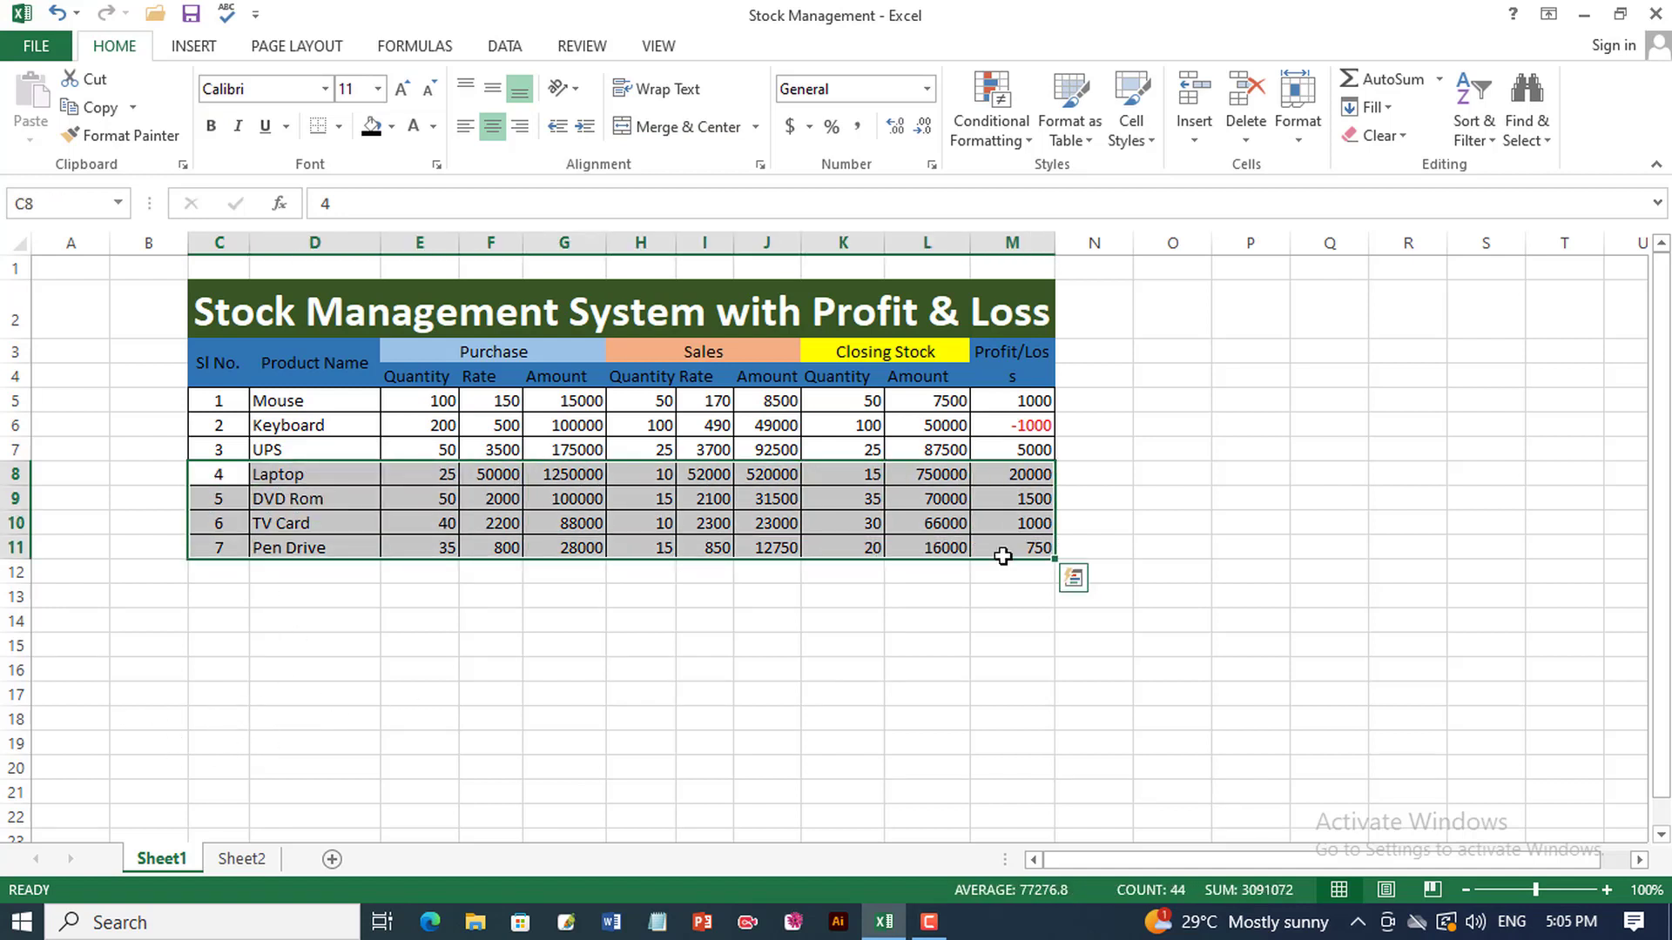
{"action": "left_click", "coordinate": [84, 85]}
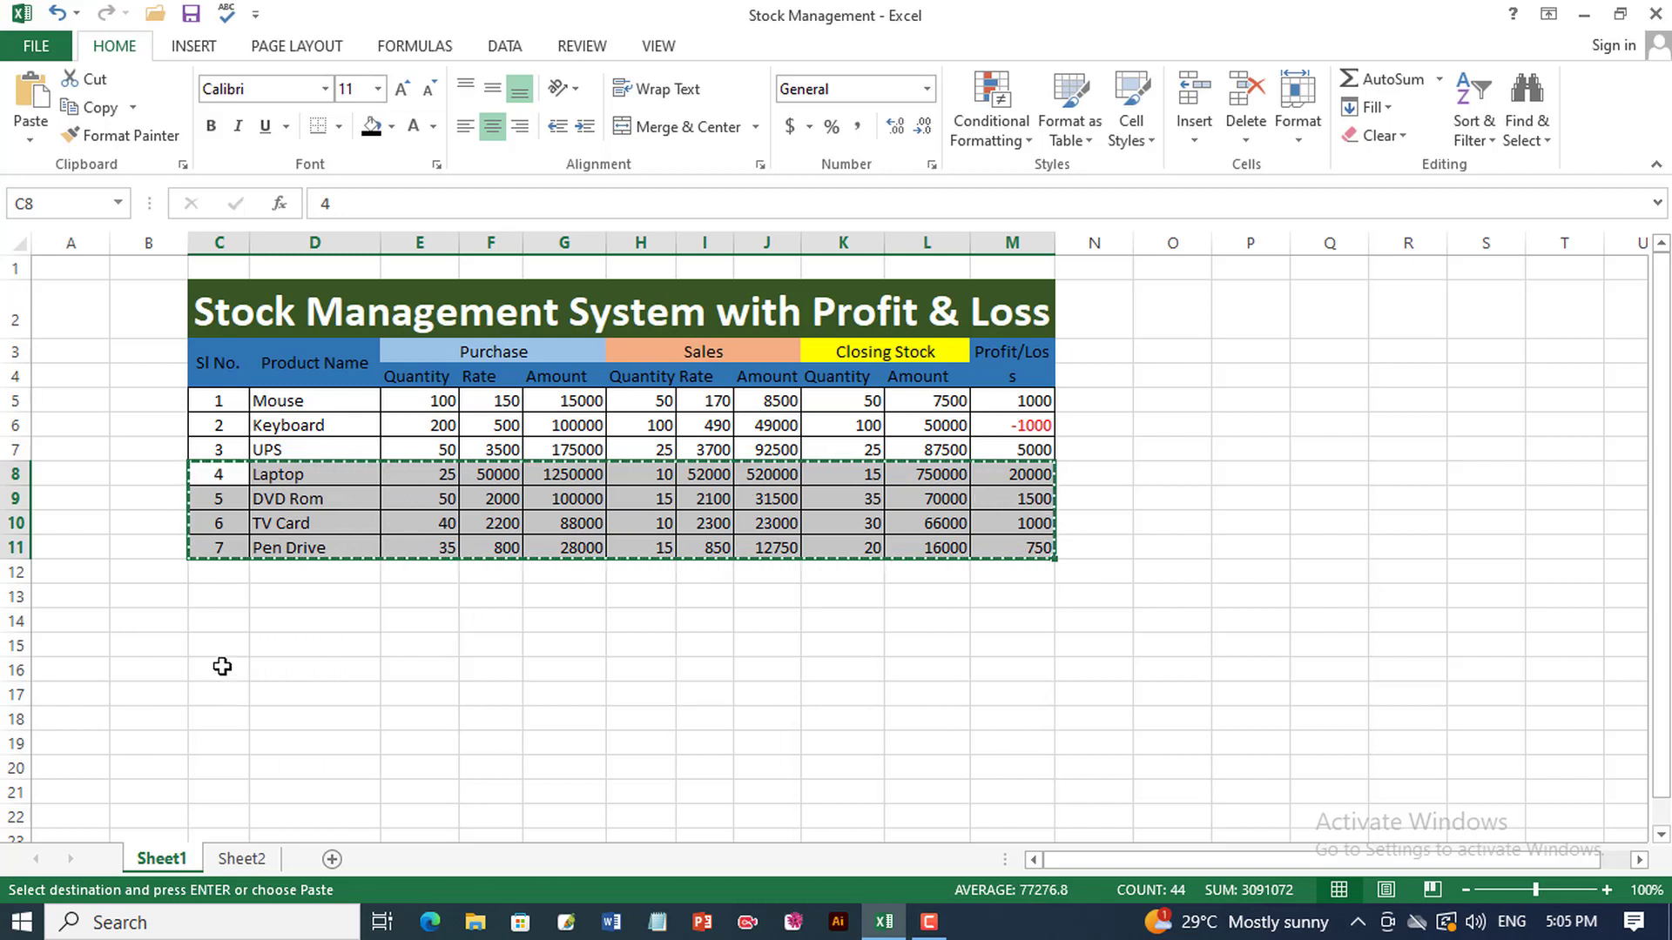
{"action": "left_click", "coordinate": [224, 693]}
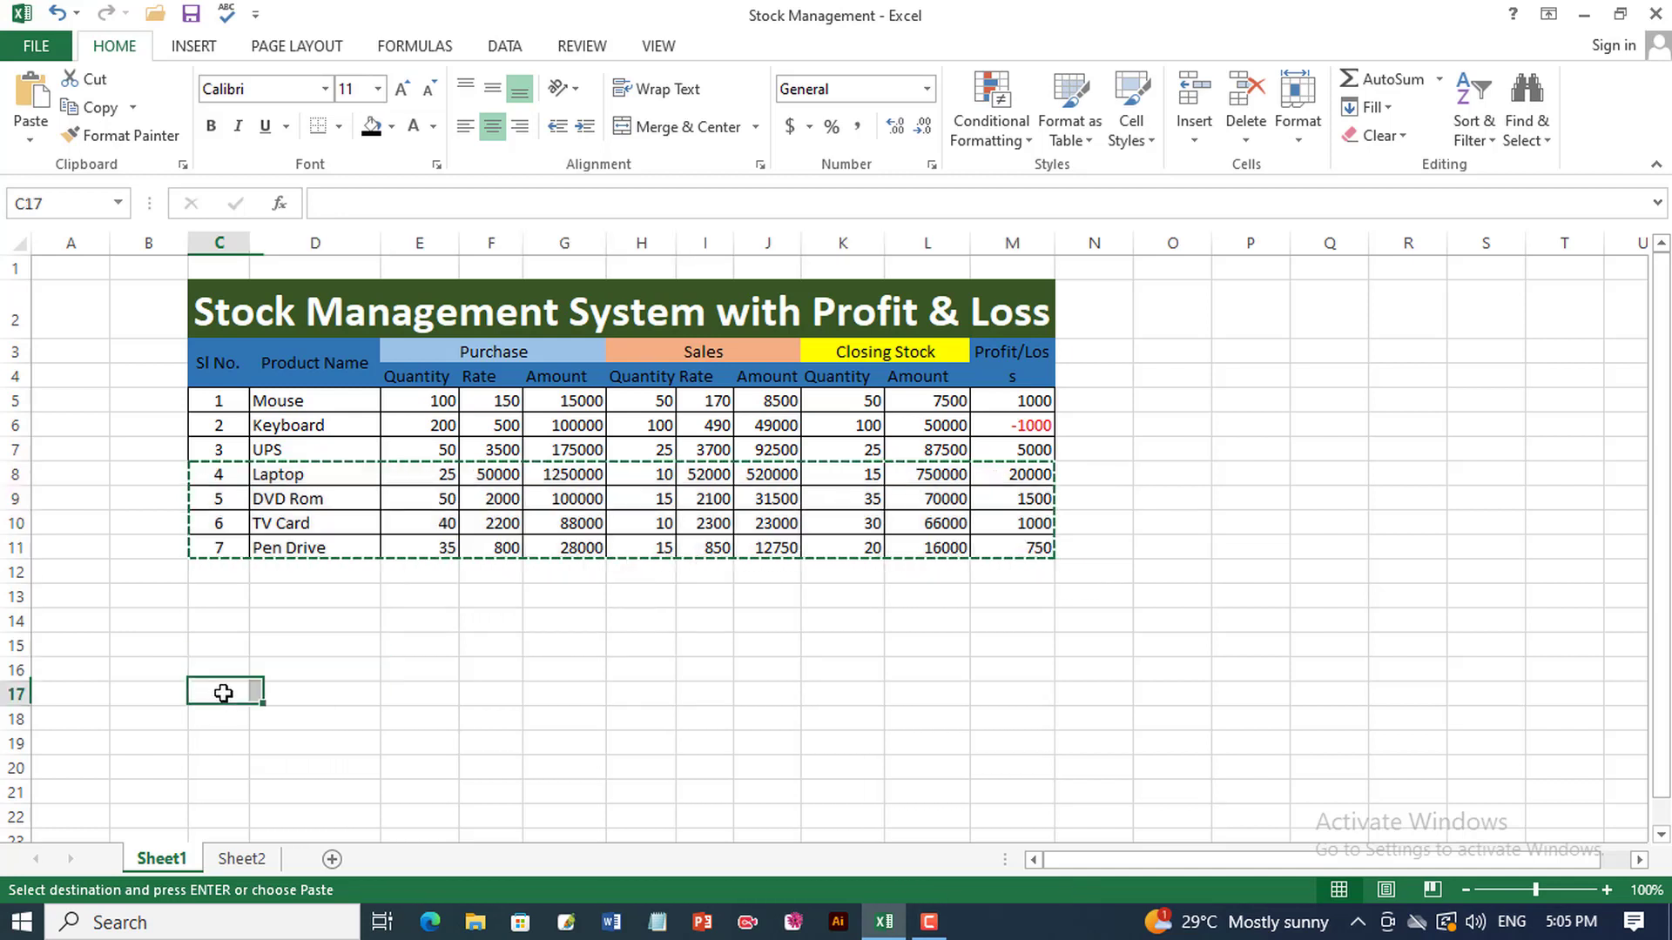
{"action": "left_click", "coordinate": [31, 91]}
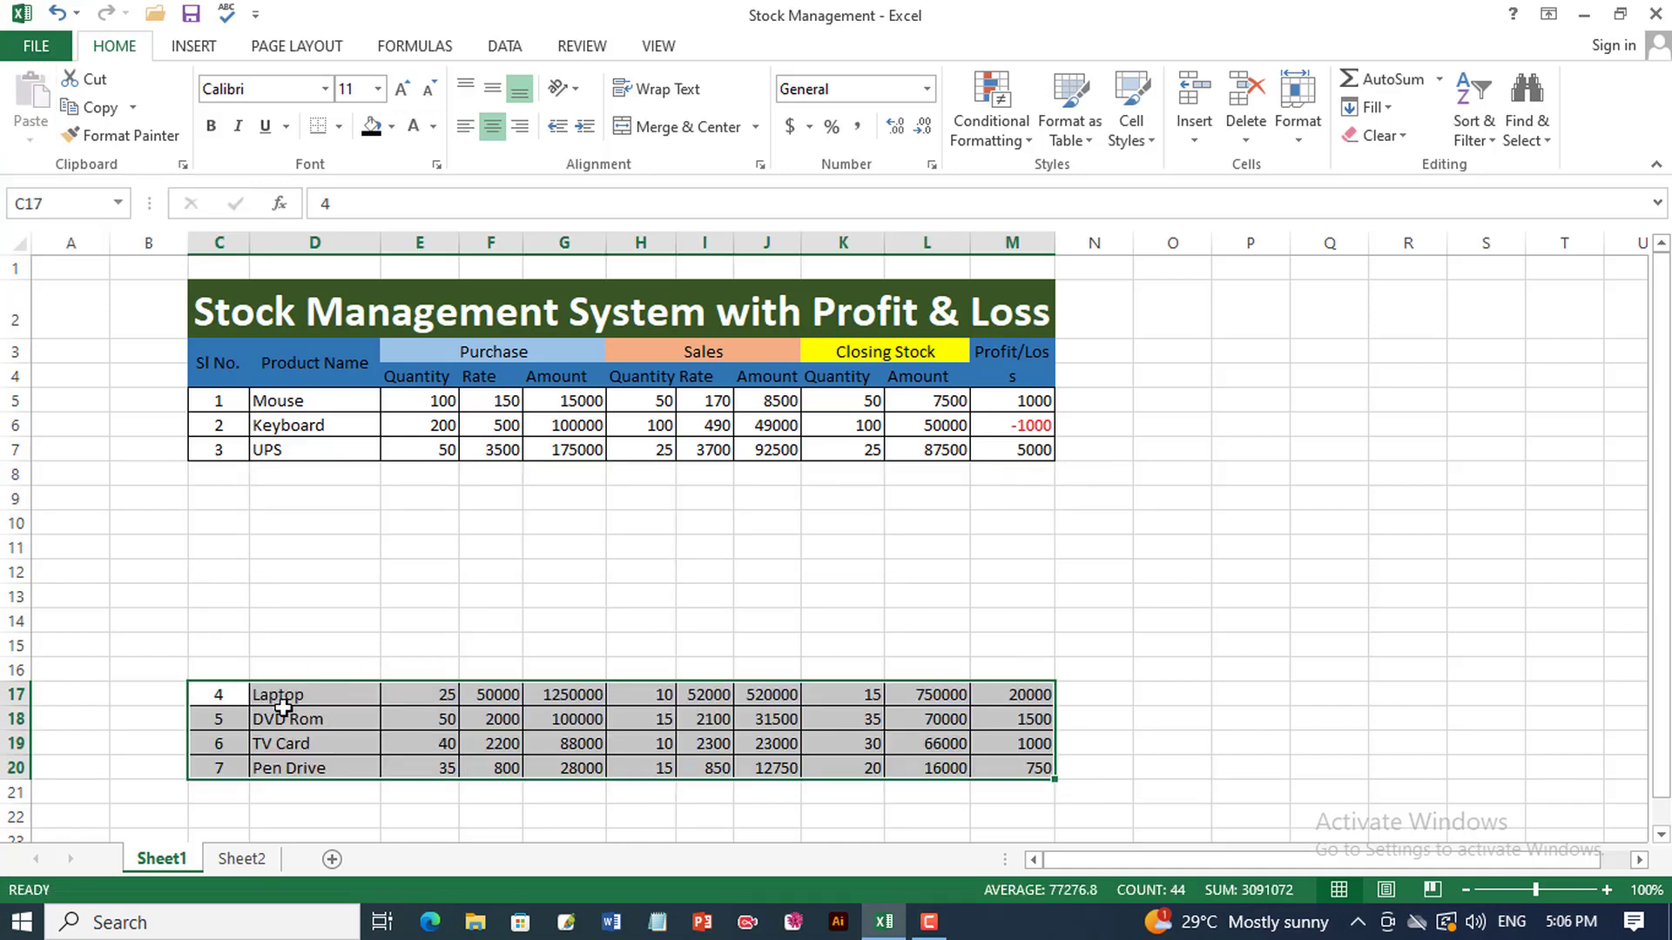
Undo the move of the Laptop to Pen Drive rows
{"action": "key", "text": "ctrl+z"}
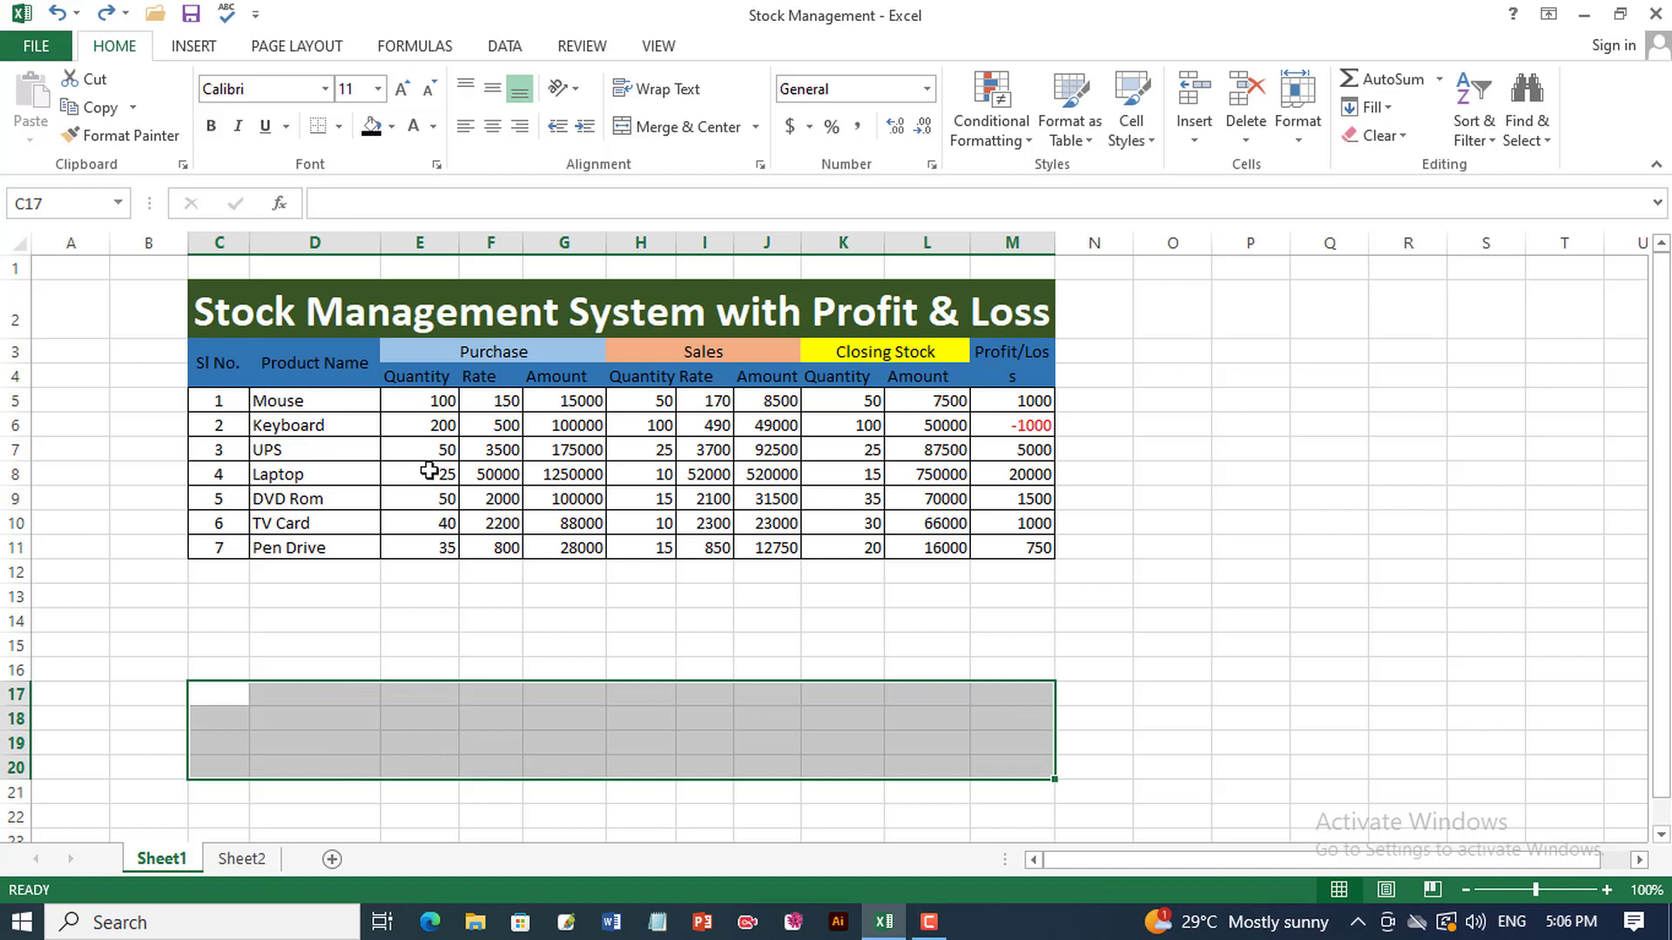
{"action": "key", "text": "ctrl+z"}
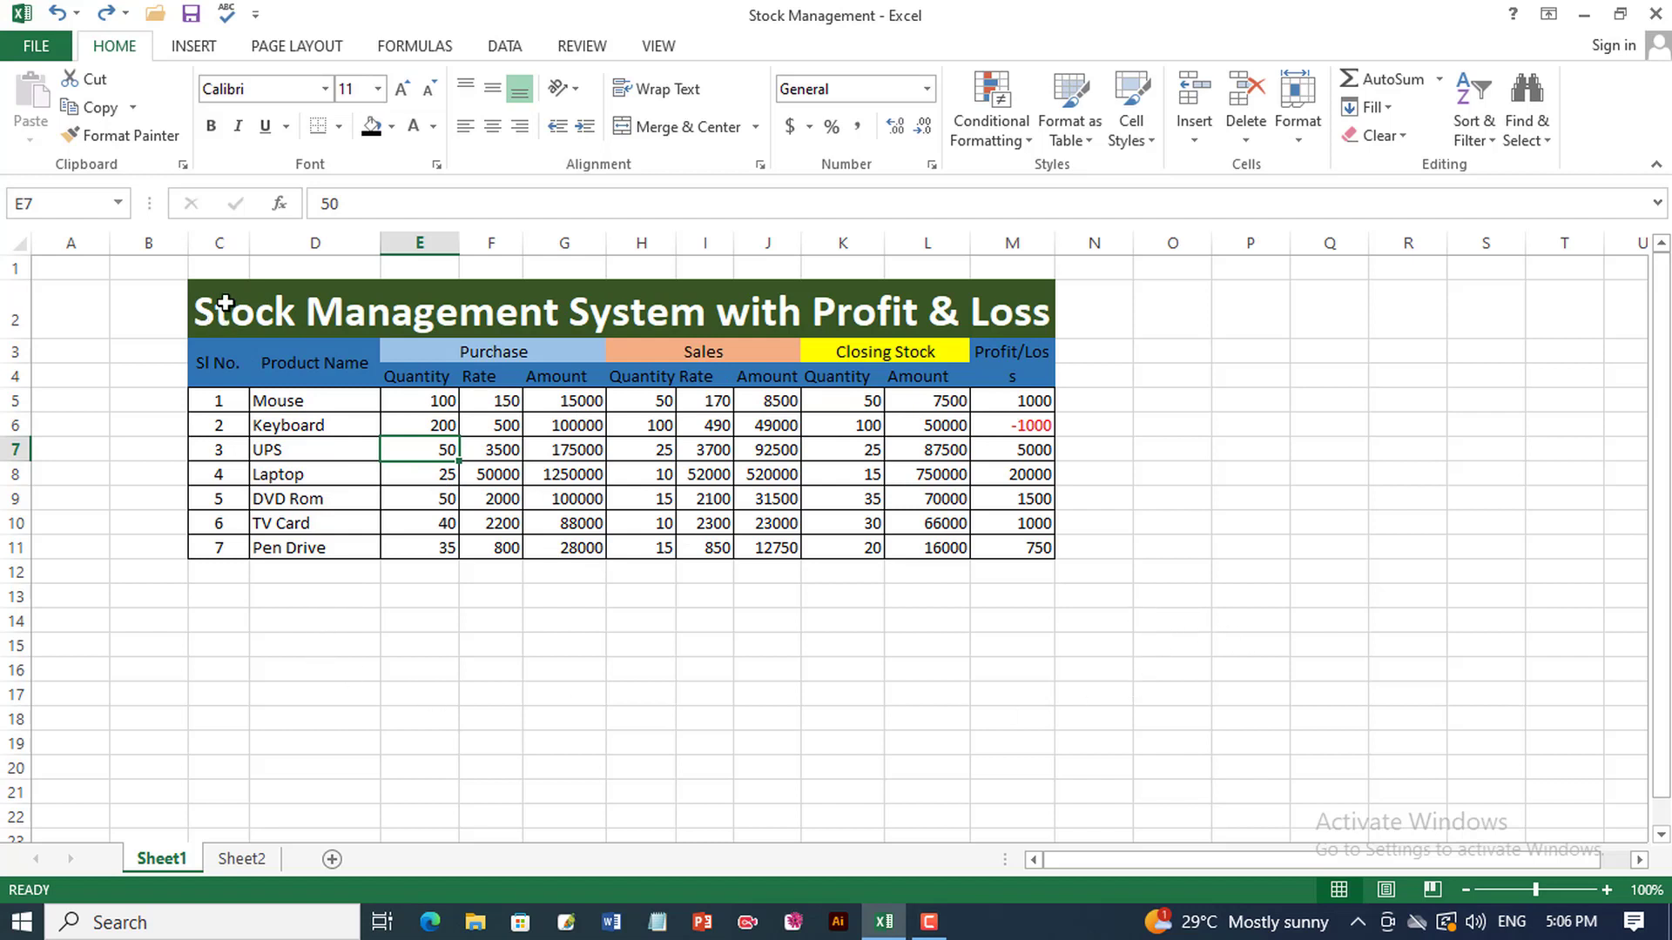
Copy the whole stock table in C2:M11 and paste it into Sheet2 starting at B3
{"action": "left_click_drag", "start_coordinate": [224, 303], "coordinate": [823, 522]}
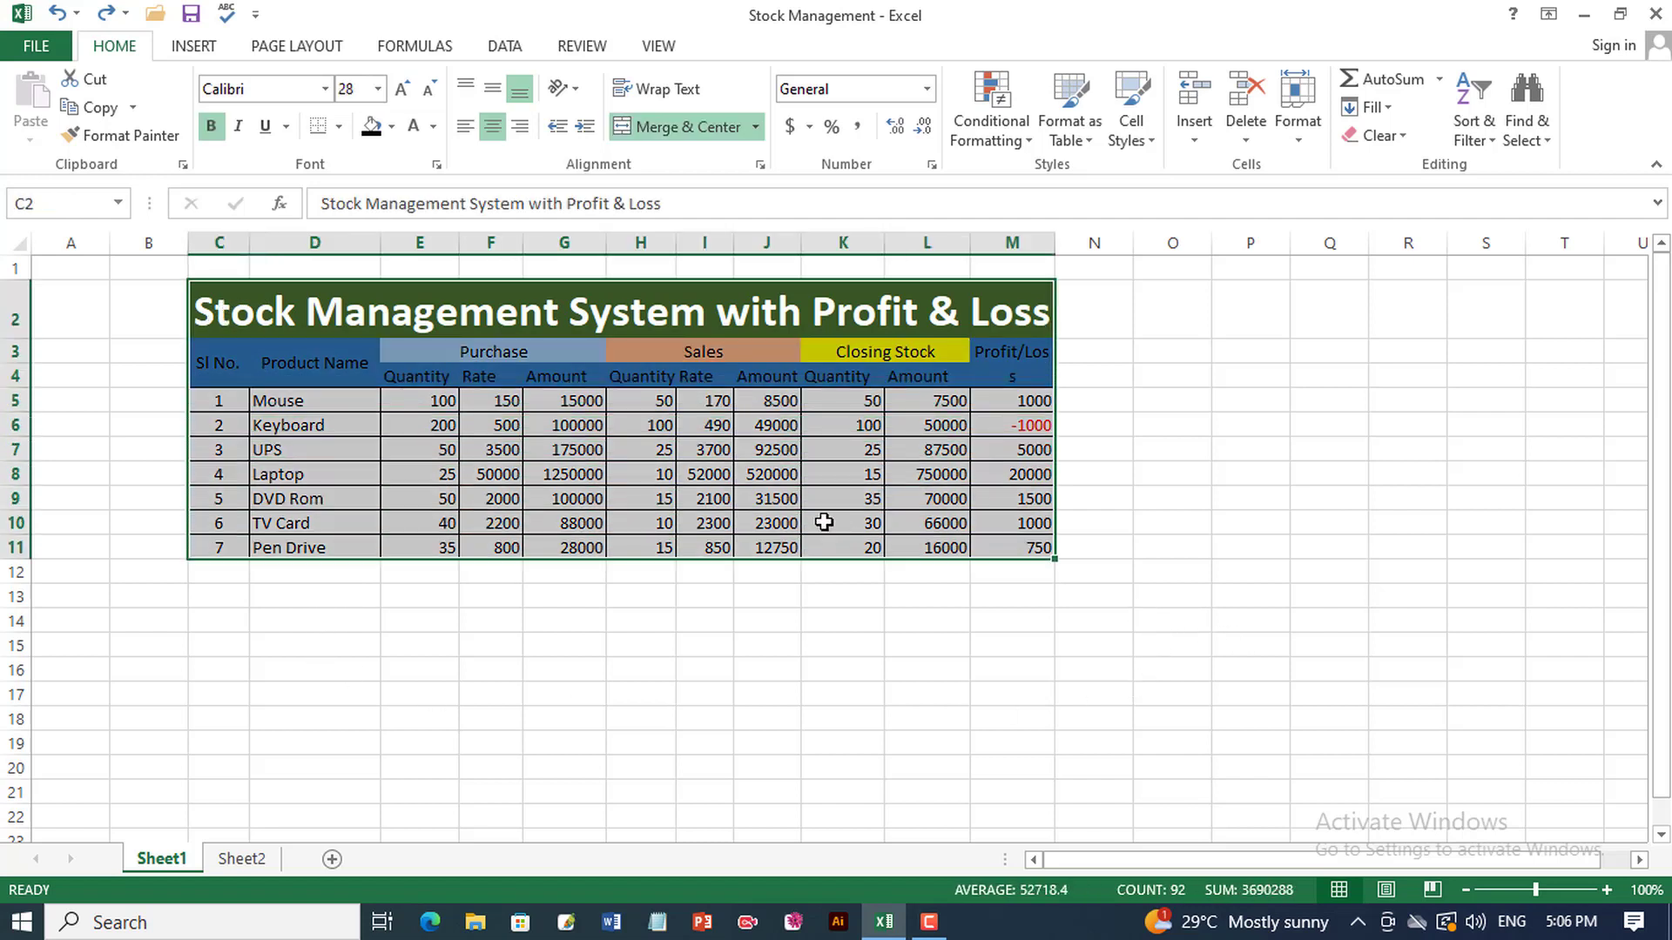
{"action": "left_click", "coordinate": [97, 108]}
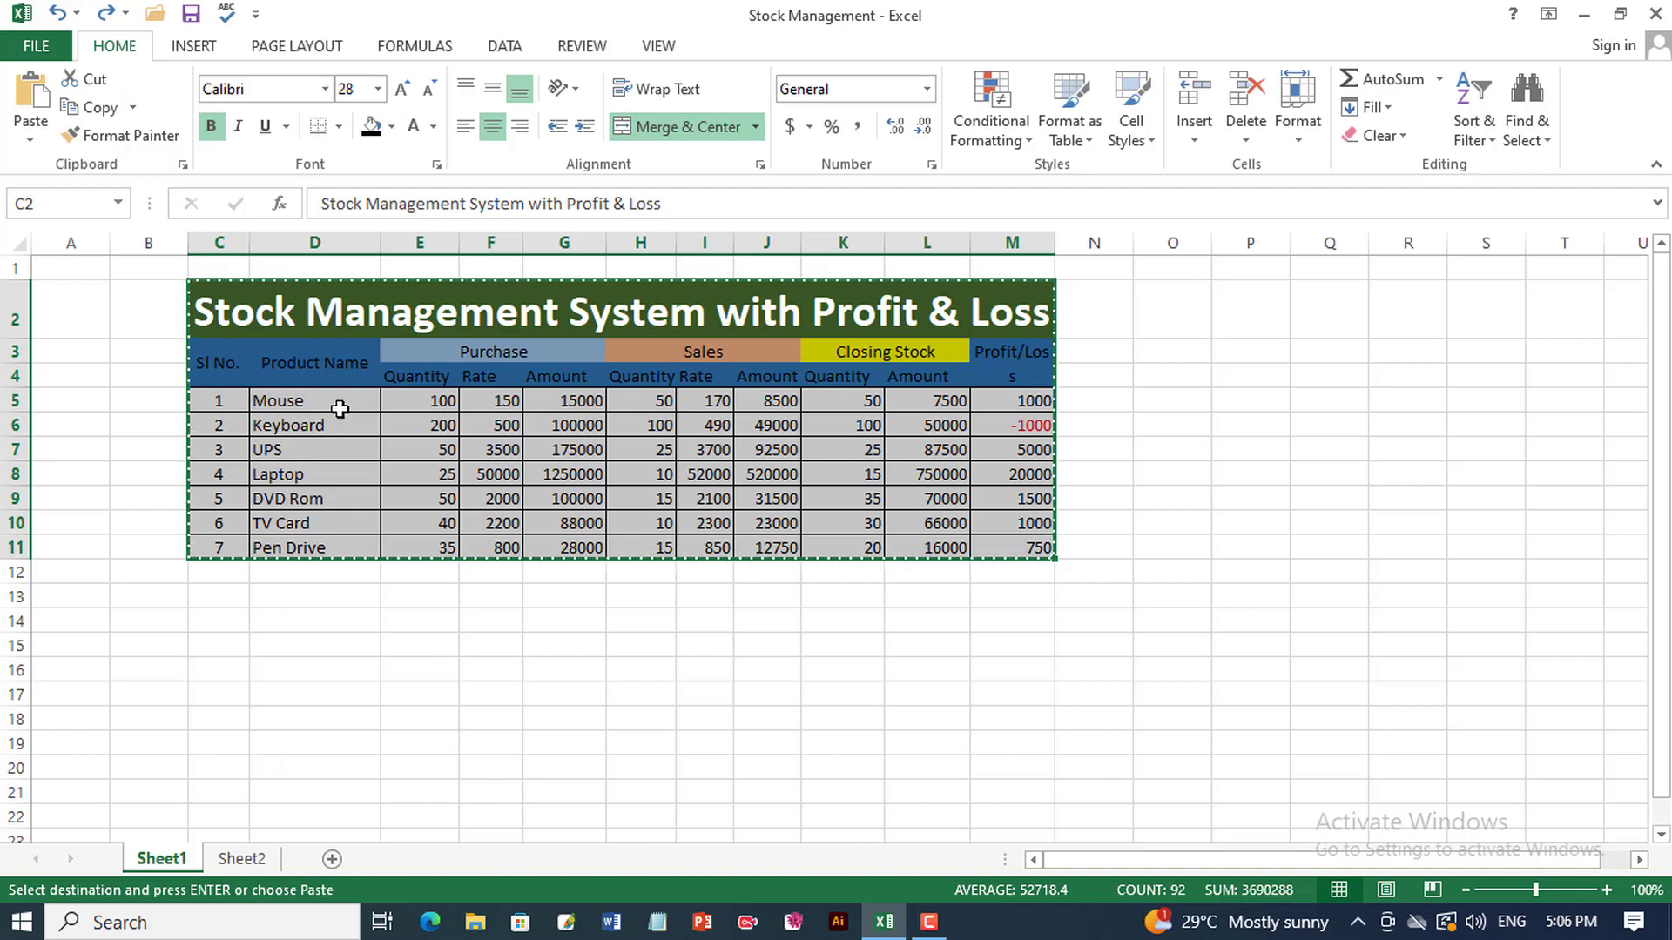
{"action": "left_click", "coordinate": [228, 860]}
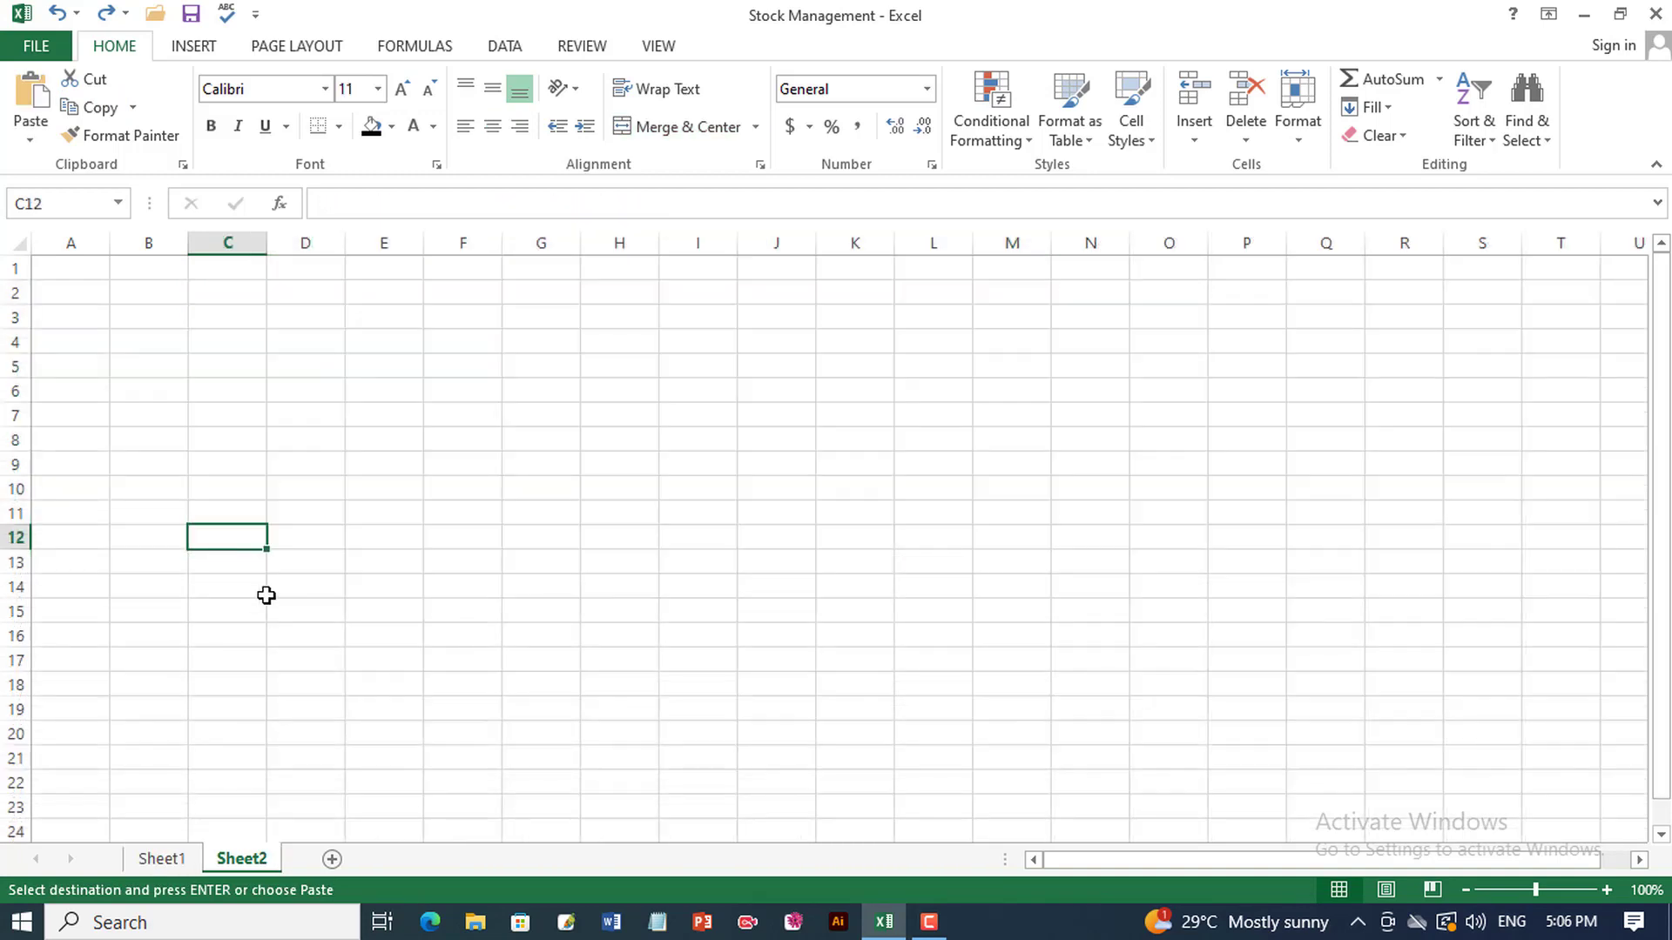
{"action": "left_click", "coordinate": [146, 318]}
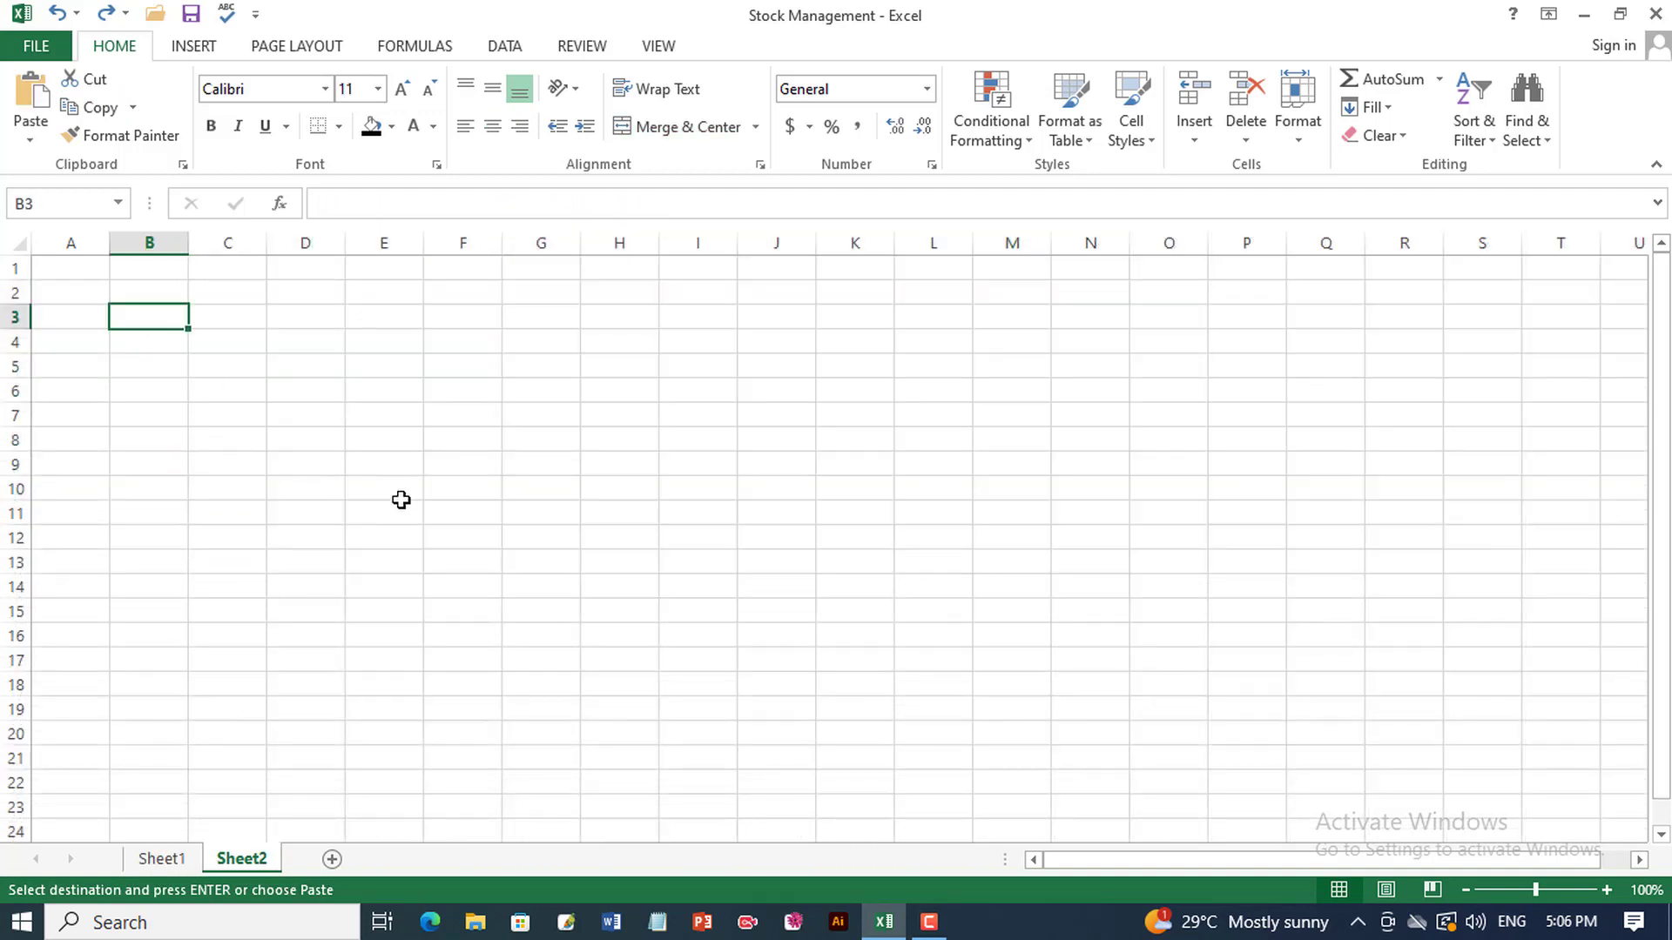
{"action": "left_click", "coordinate": [35, 96]}
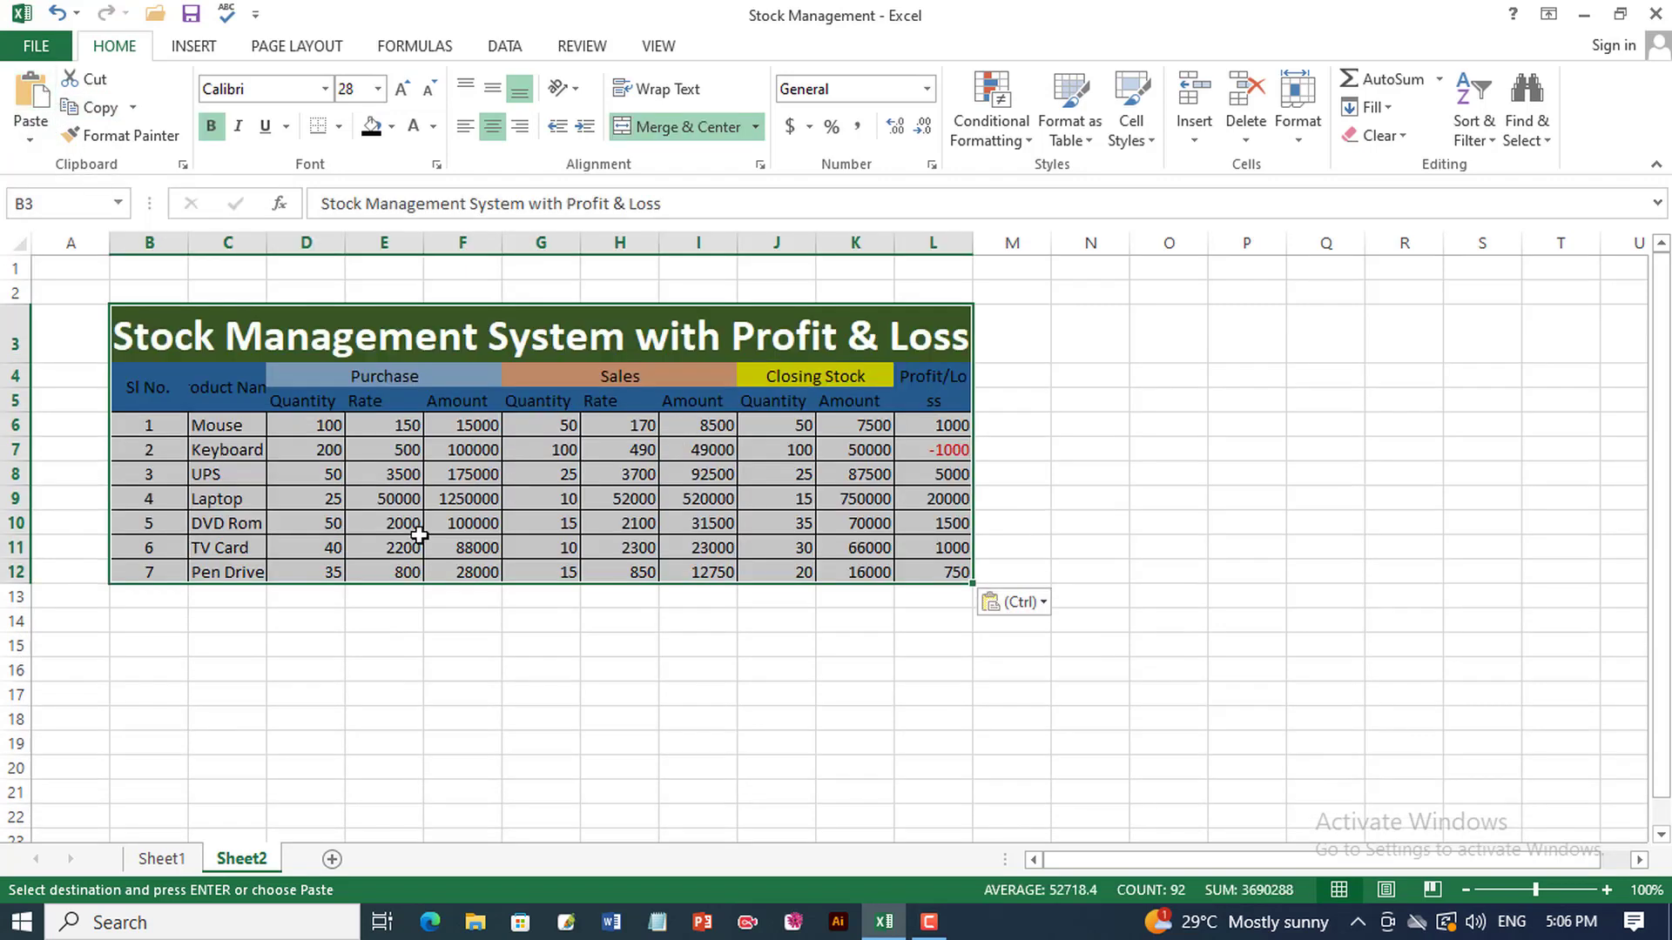
{"action": "left_click", "coordinate": [509, 477]}
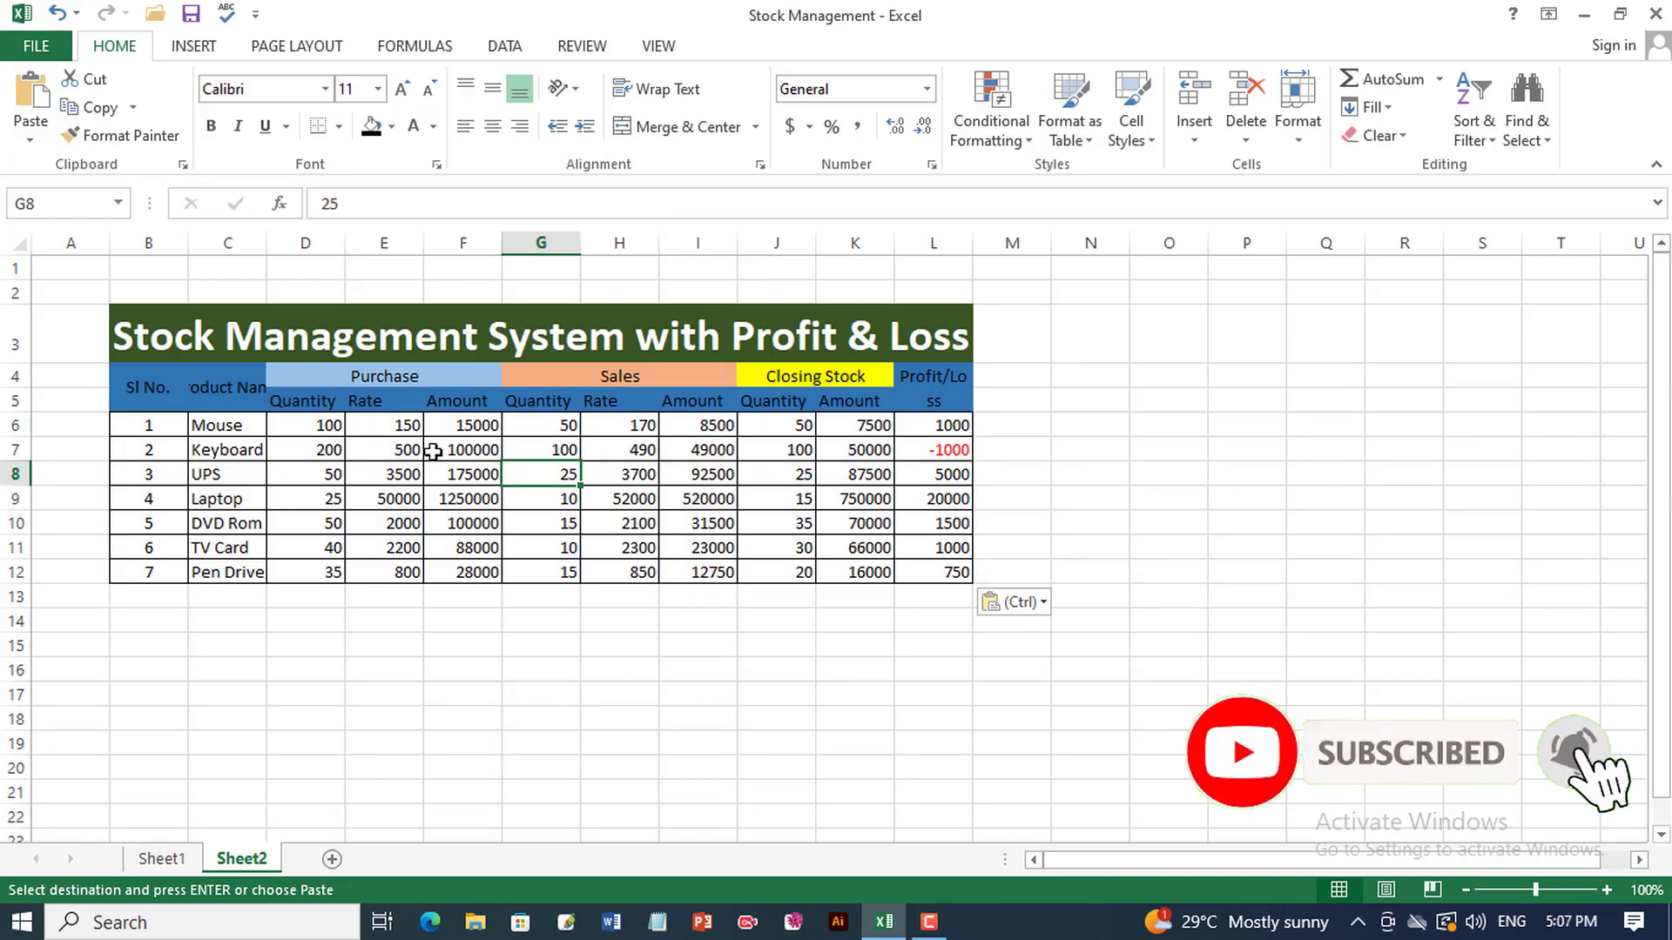
Return to Sheet1 and inspect the Mouse row's formulas for closing stock amount and profit/loss
{"action": "left_click", "coordinate": [184, 860]}
{"action": "left_click_drag", "start_coordinate": [348, 314], "coordinate": [535, 380]}
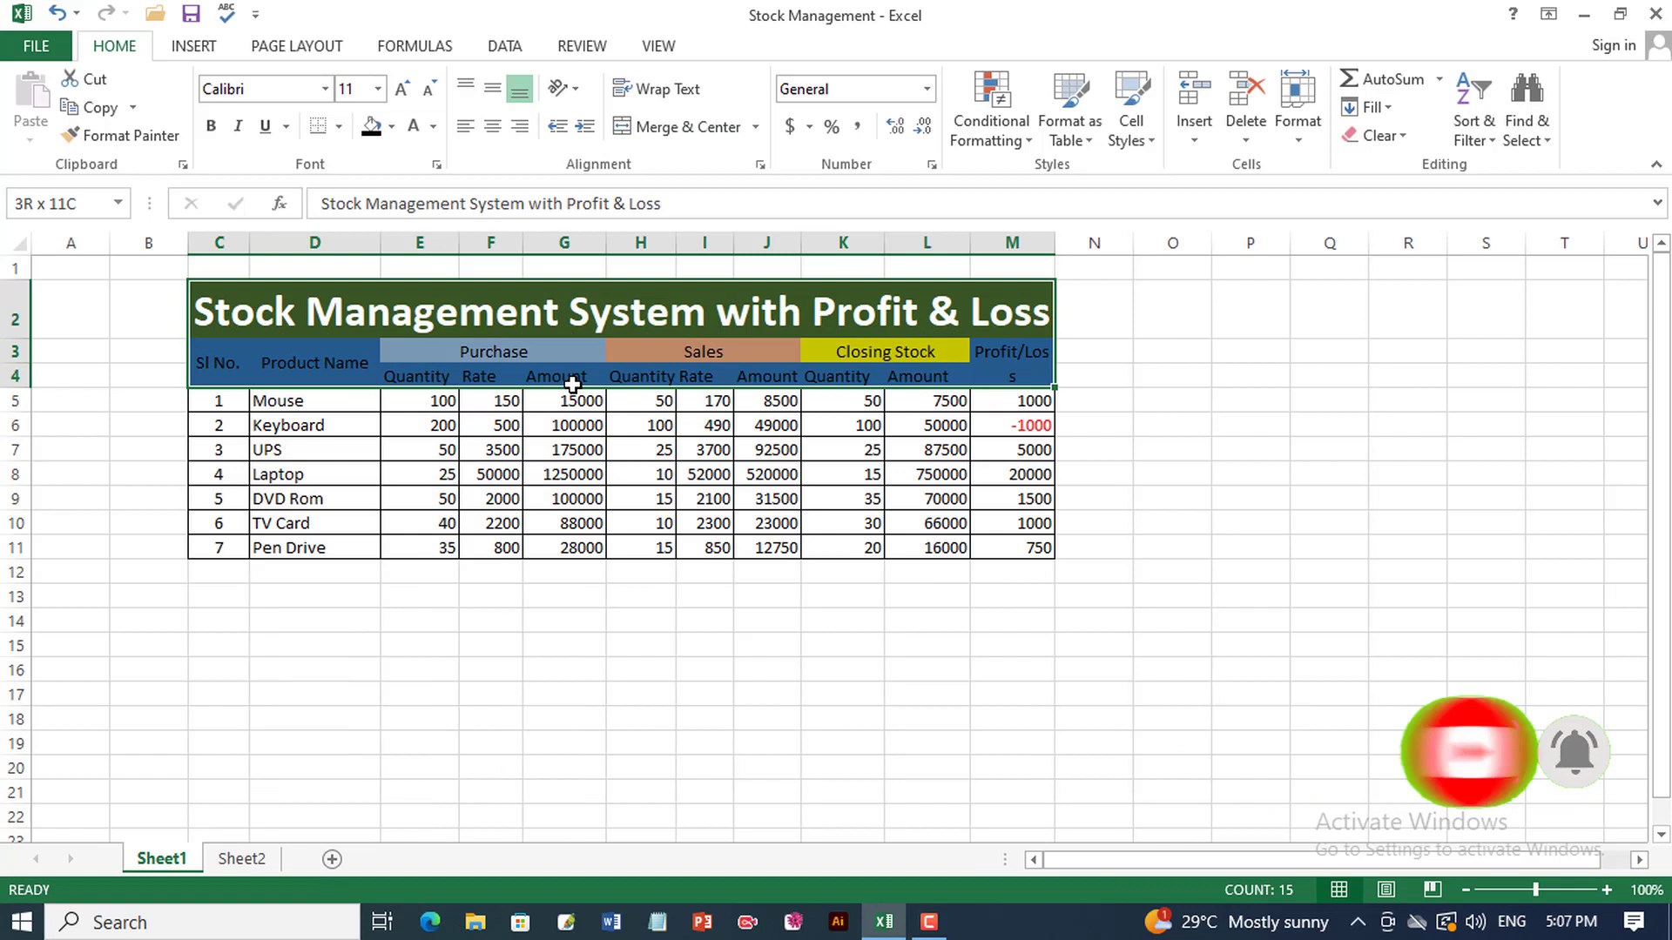
{"action": "left_click", "coordinate": [705, 449]}
{"action": "double_click", "coordinate": [945, 402]}
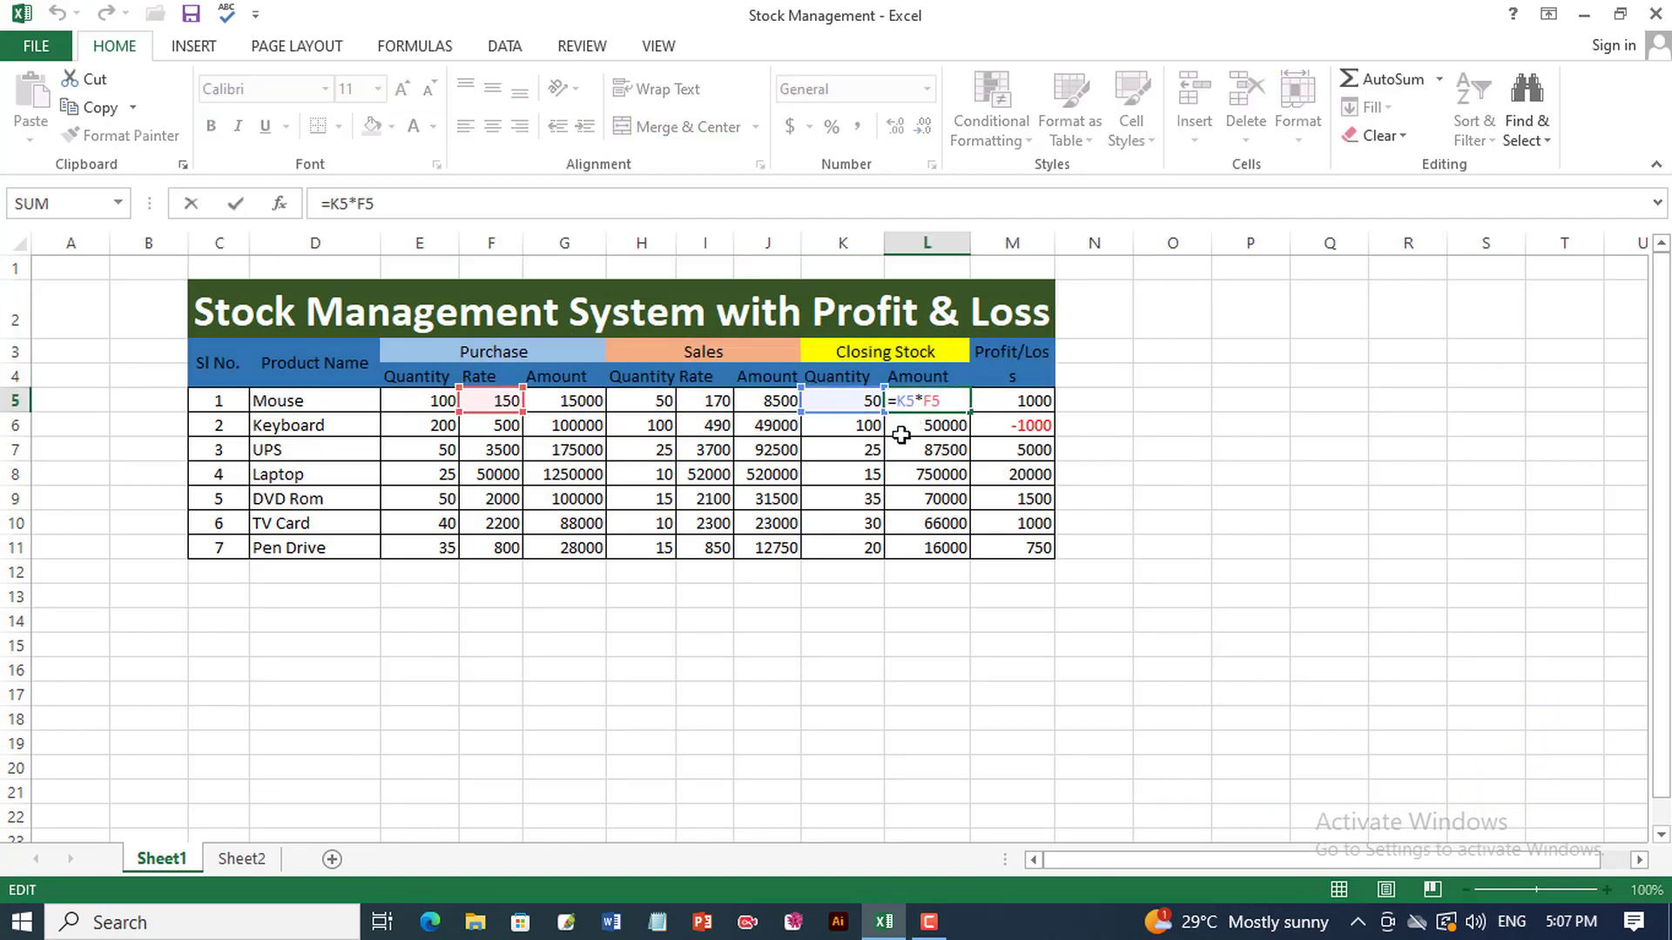
{"action": "double_click", "coordinate": [1010, 401]}
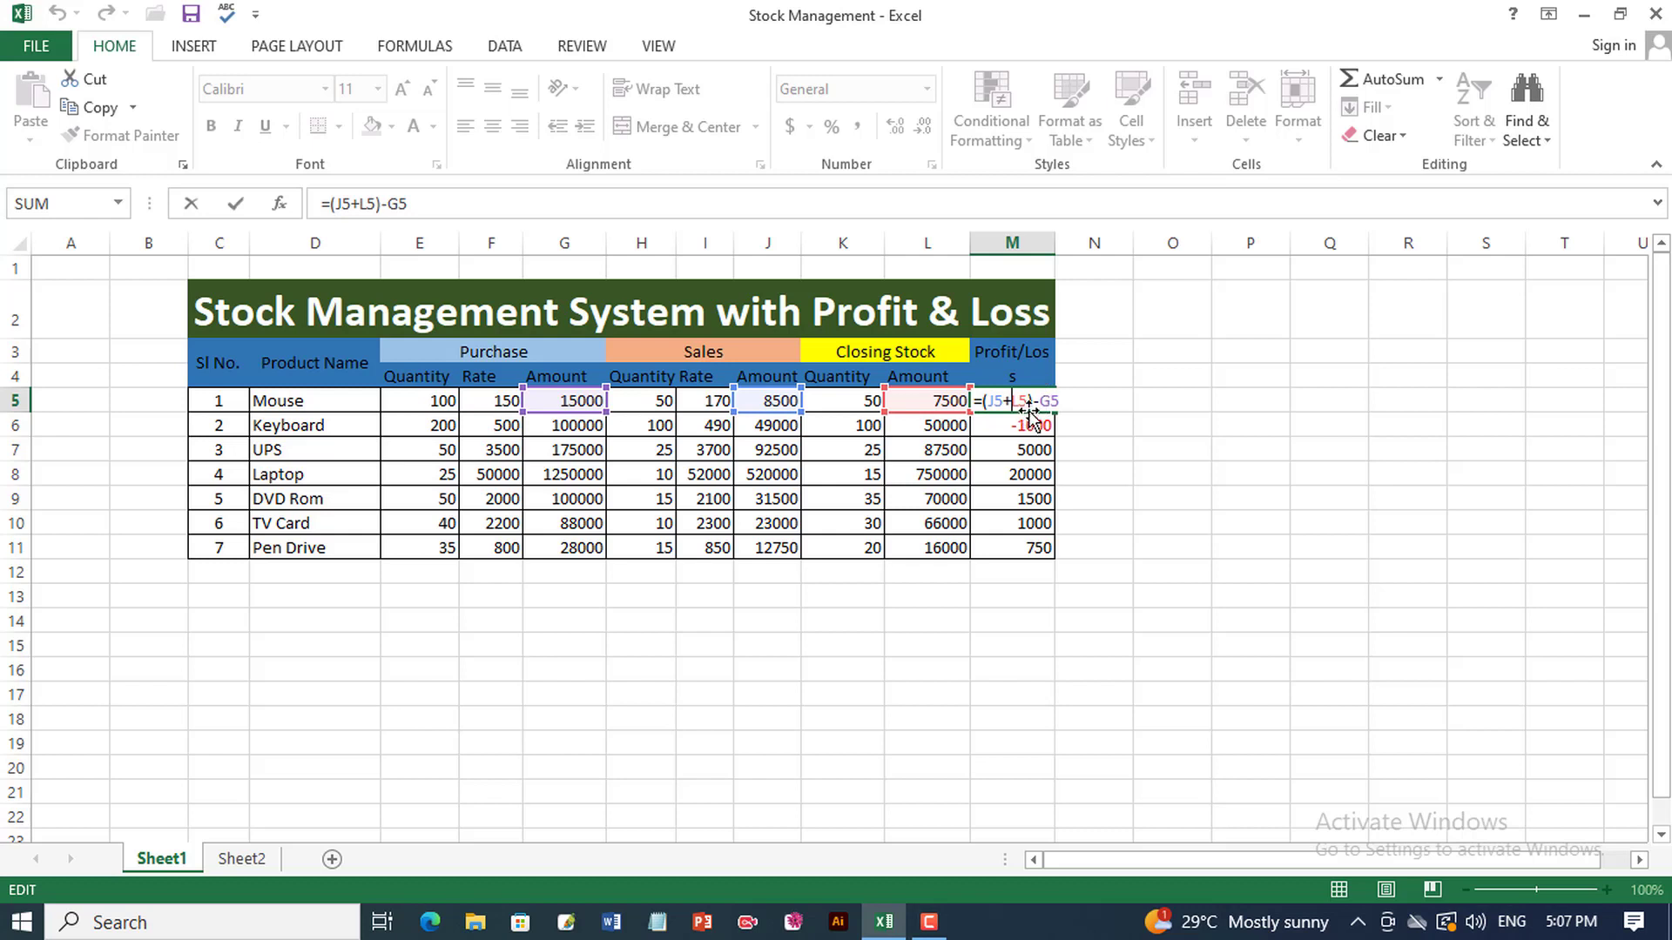
{"action": "key", "text": "Escape"}
Copy the Profit/Loss cells M5:M11 and paste them normally starting at Q4
{"action": "left_click_drag", "start_coordinate": [1042, 396], "coordinate": [1036, 547]}
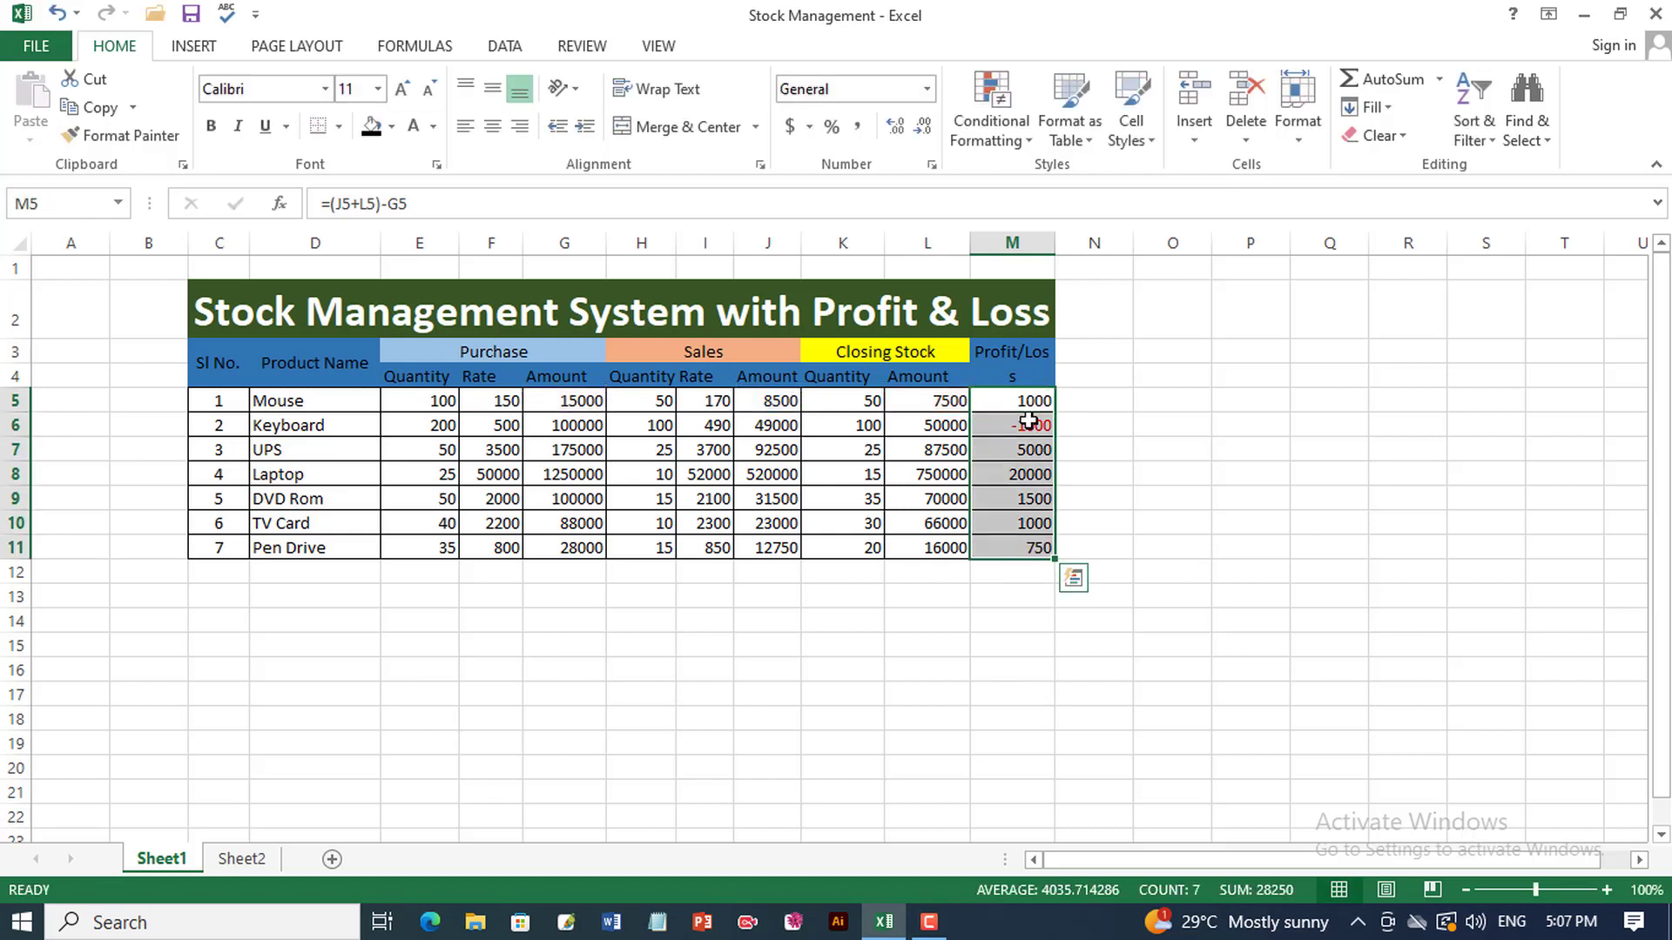
{"action": "key", "text": "ctrl+c"}
{"action": "key", "text": "ctrl+q"}
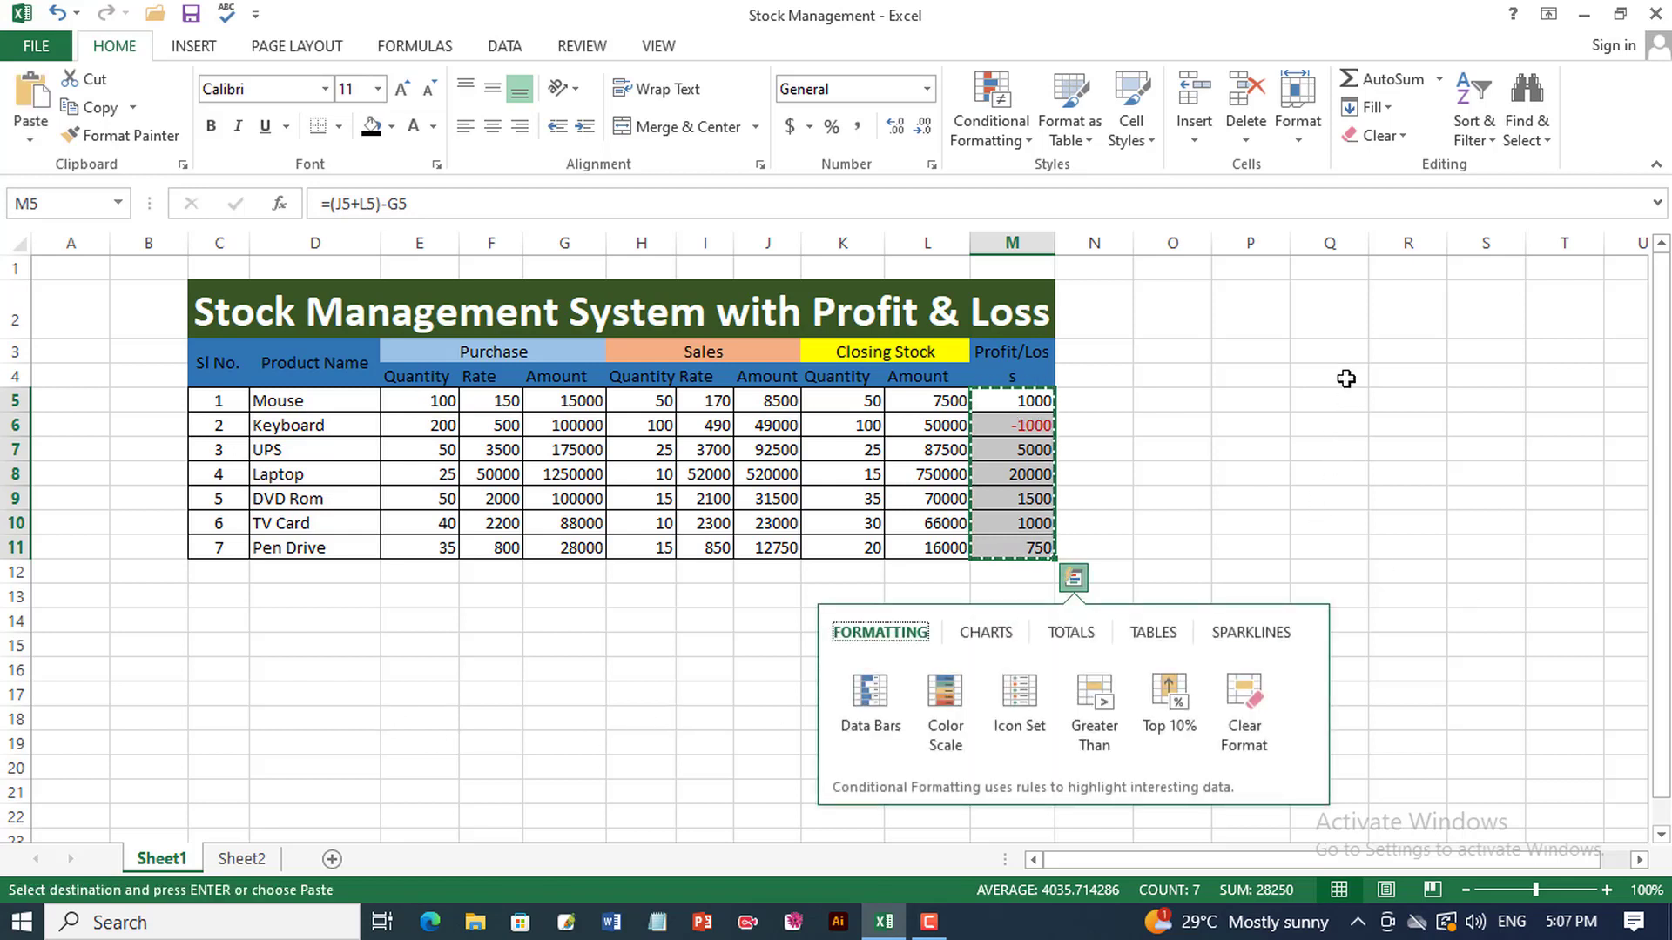
{"action": "left_click", "coordinate": [1346, 378]}
{"action": "key", "text": "ctrl+v"}
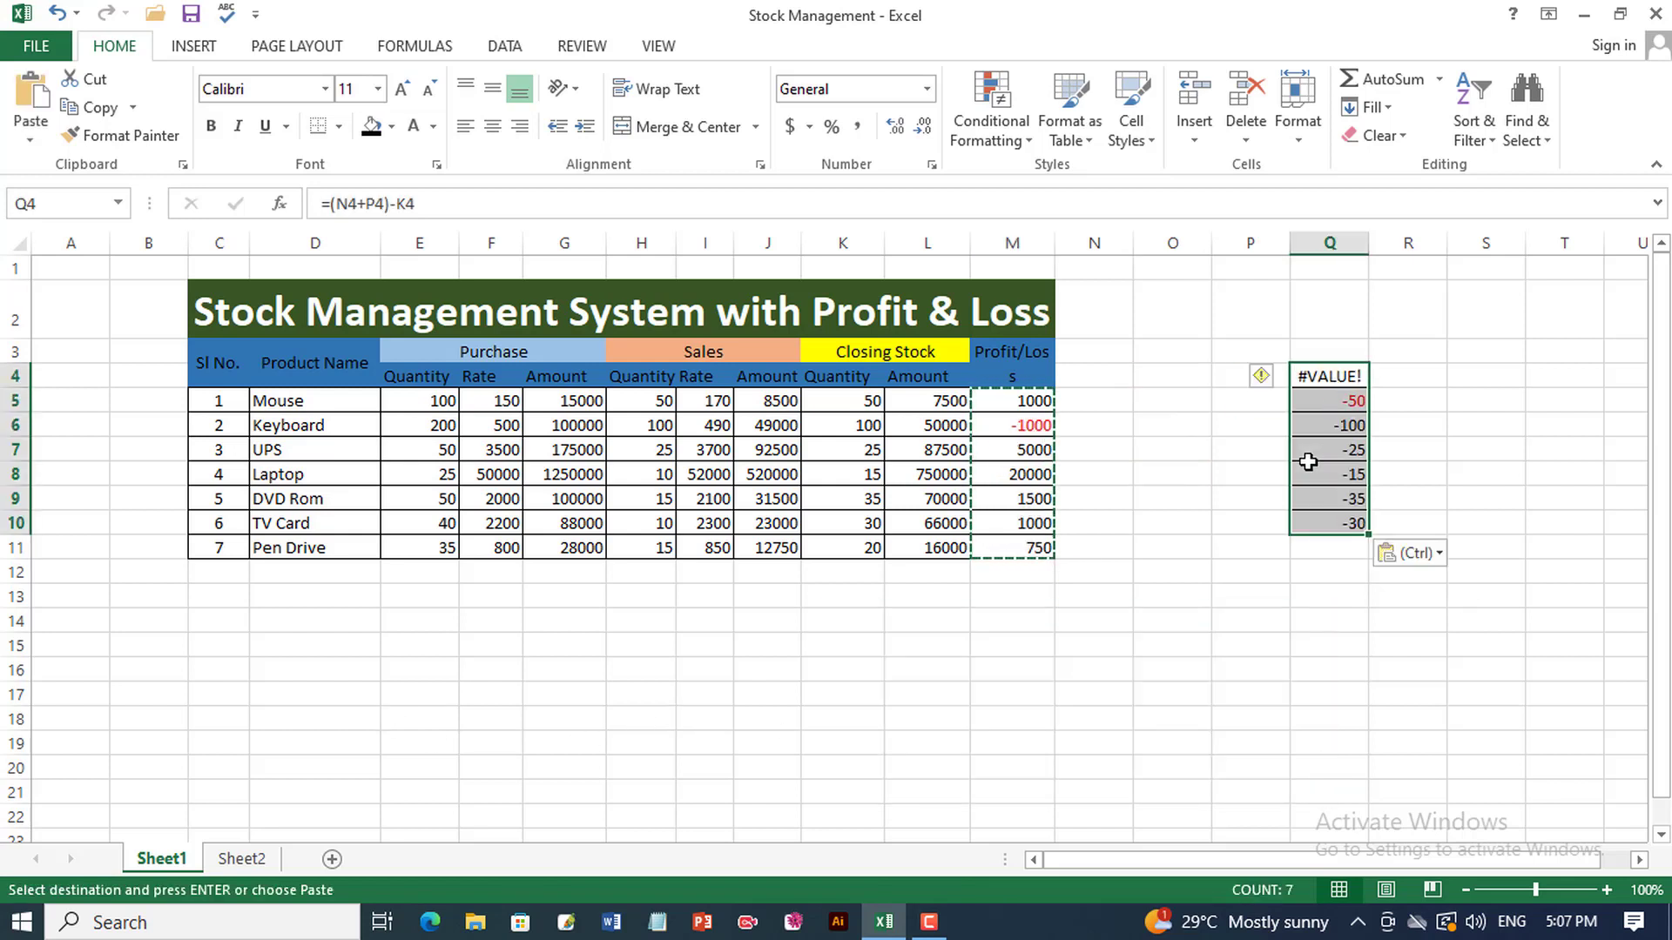
Remove the pasted Profit/Loss copy from Q4:Q10
{"action": "left_click", "coordinate": [1310, 468]}
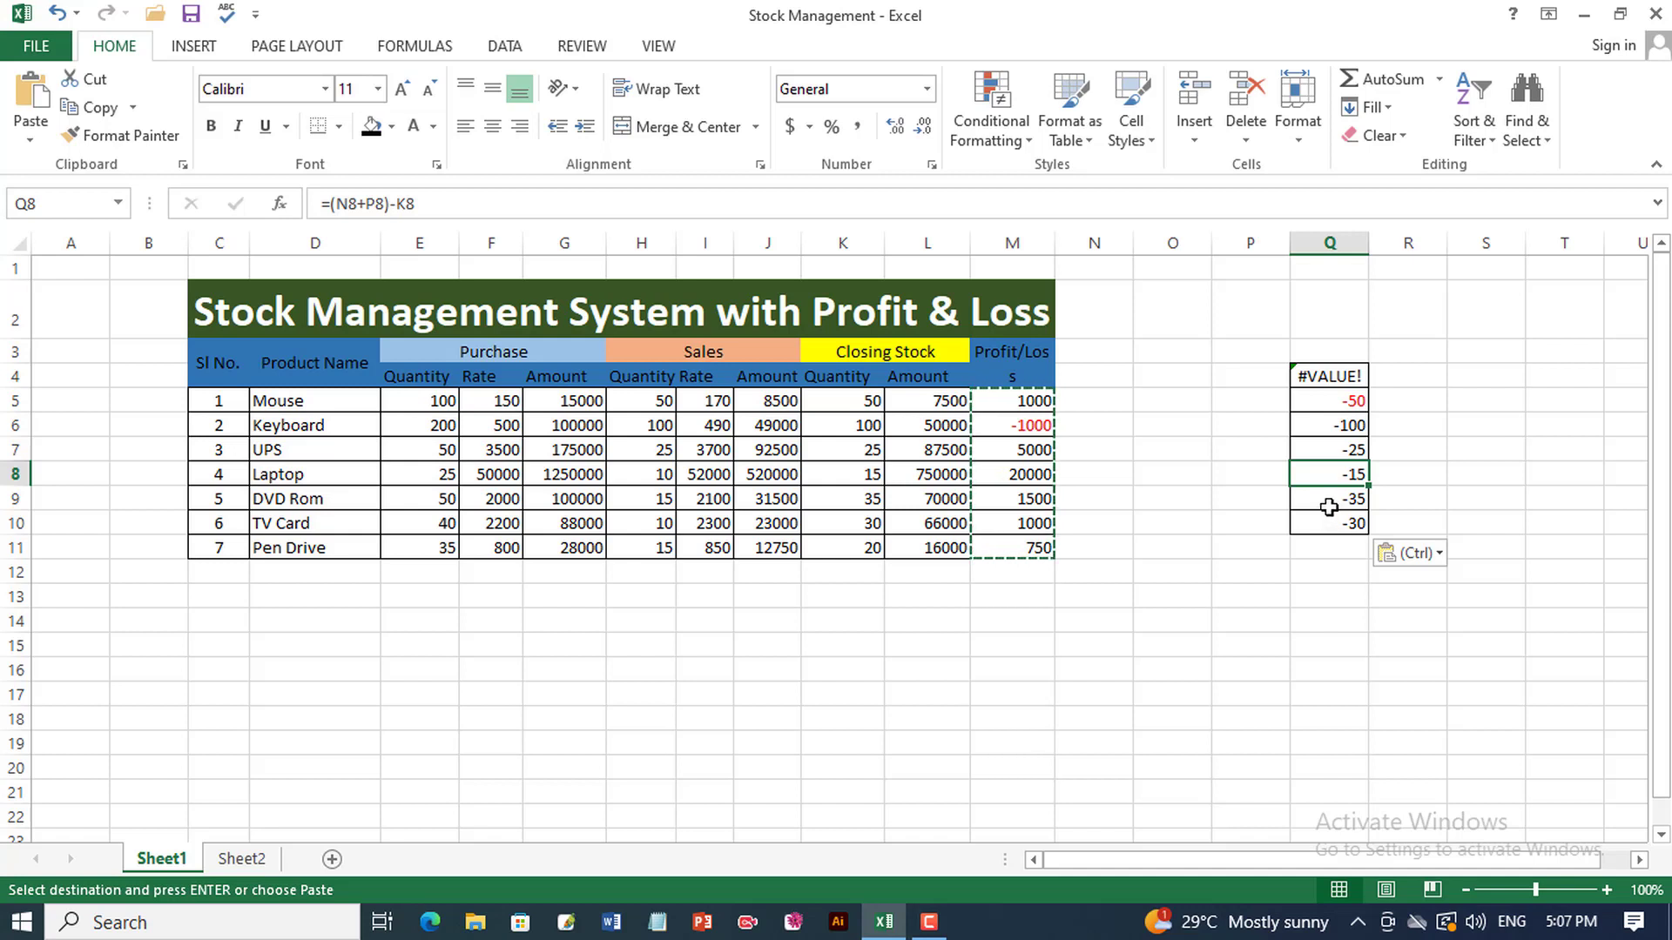
{"action": "left_click_drag", "start_coordinate": [1329, 523], "coordinate": [1329, 376]}
{"action": "key", "text": "Delete"}
{"action": "left_click", "coordinate": [1030, 425]}
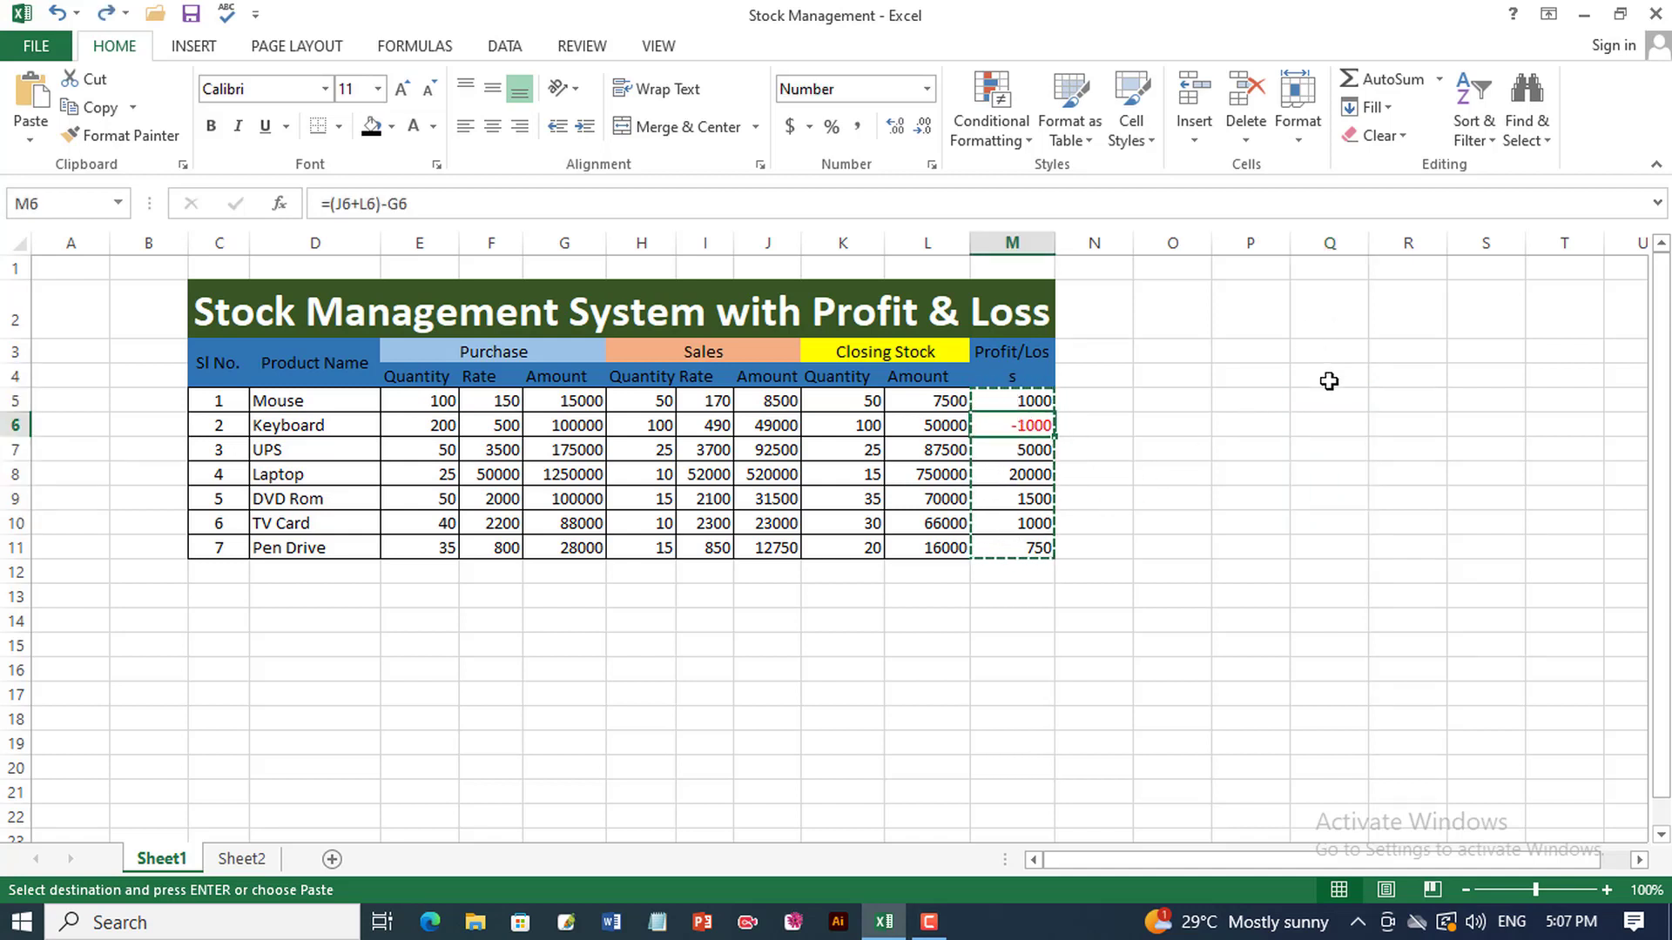
Use Paste Special to paste the copied Profit/Loss cells as Values starting at P3
{"action": "left_click", "coordinate": [1277, 349]}
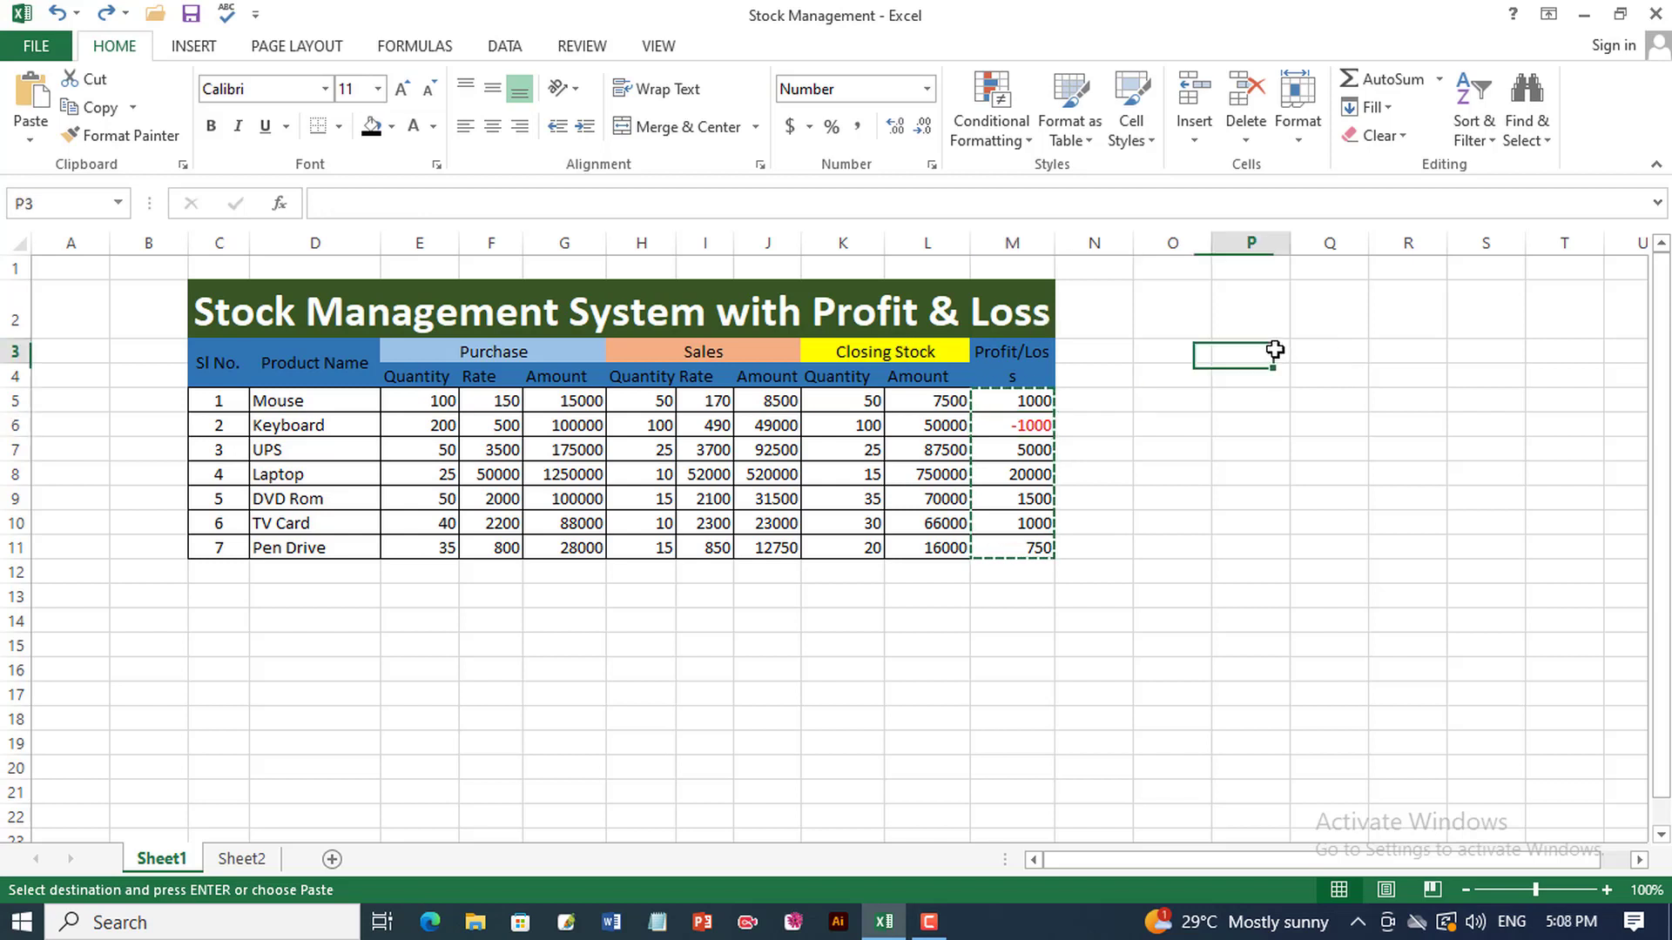
{"action": "right_click", "coordinate": [1274, 349]}
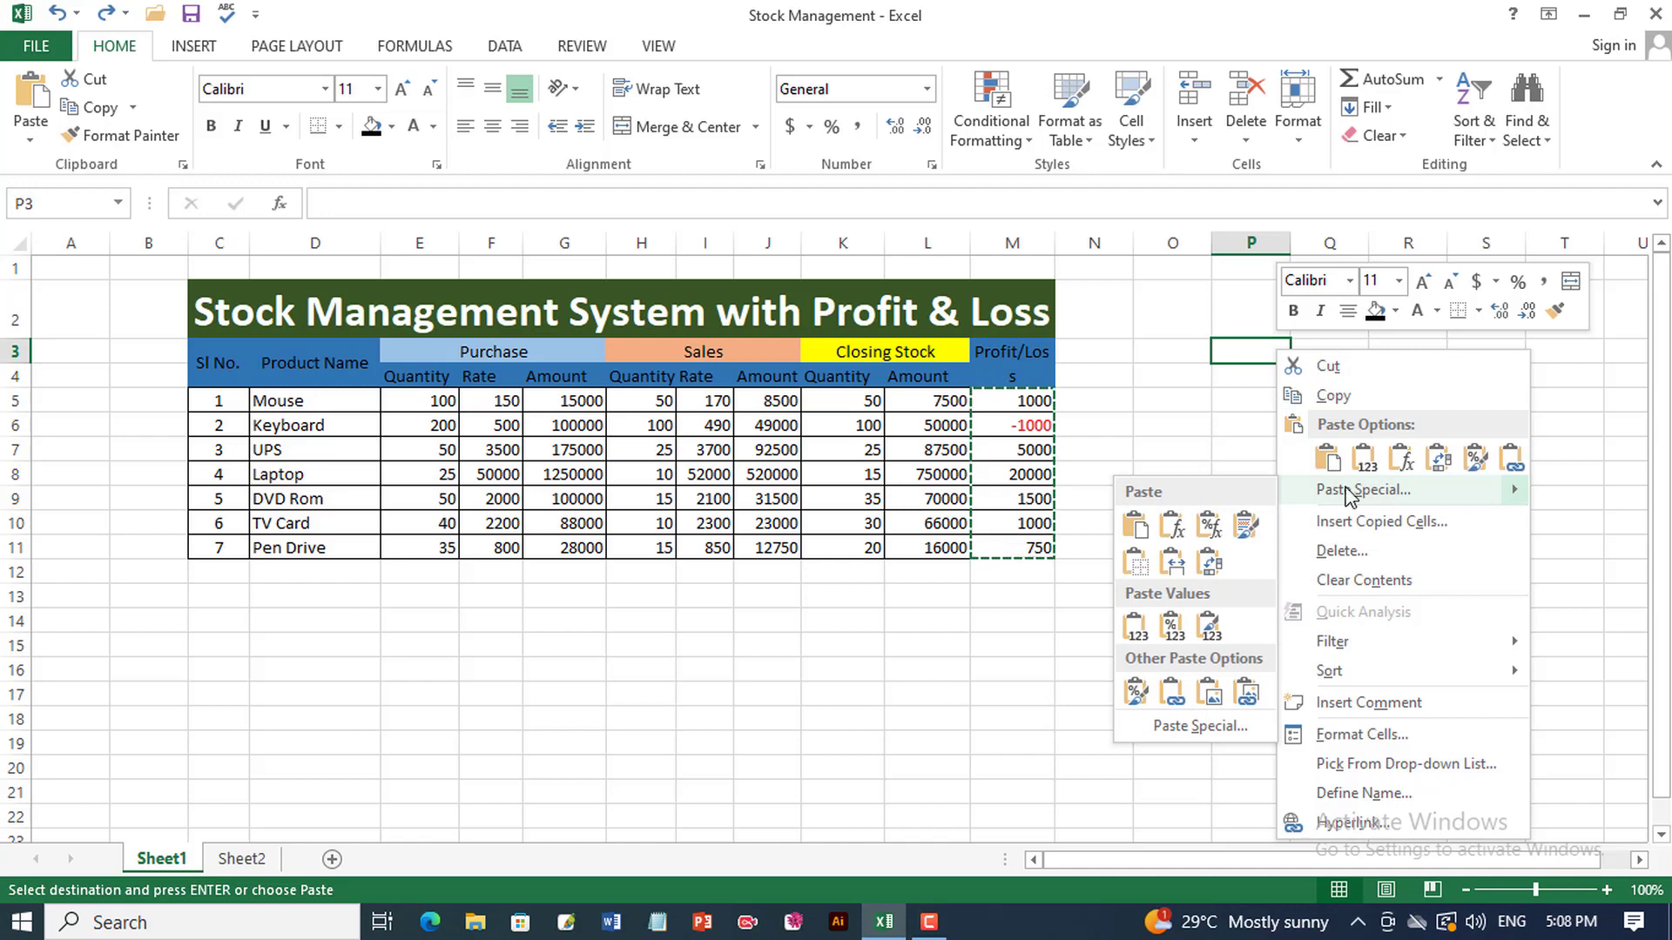
{"action": "left_click", "coordinate": [1345, 489]}
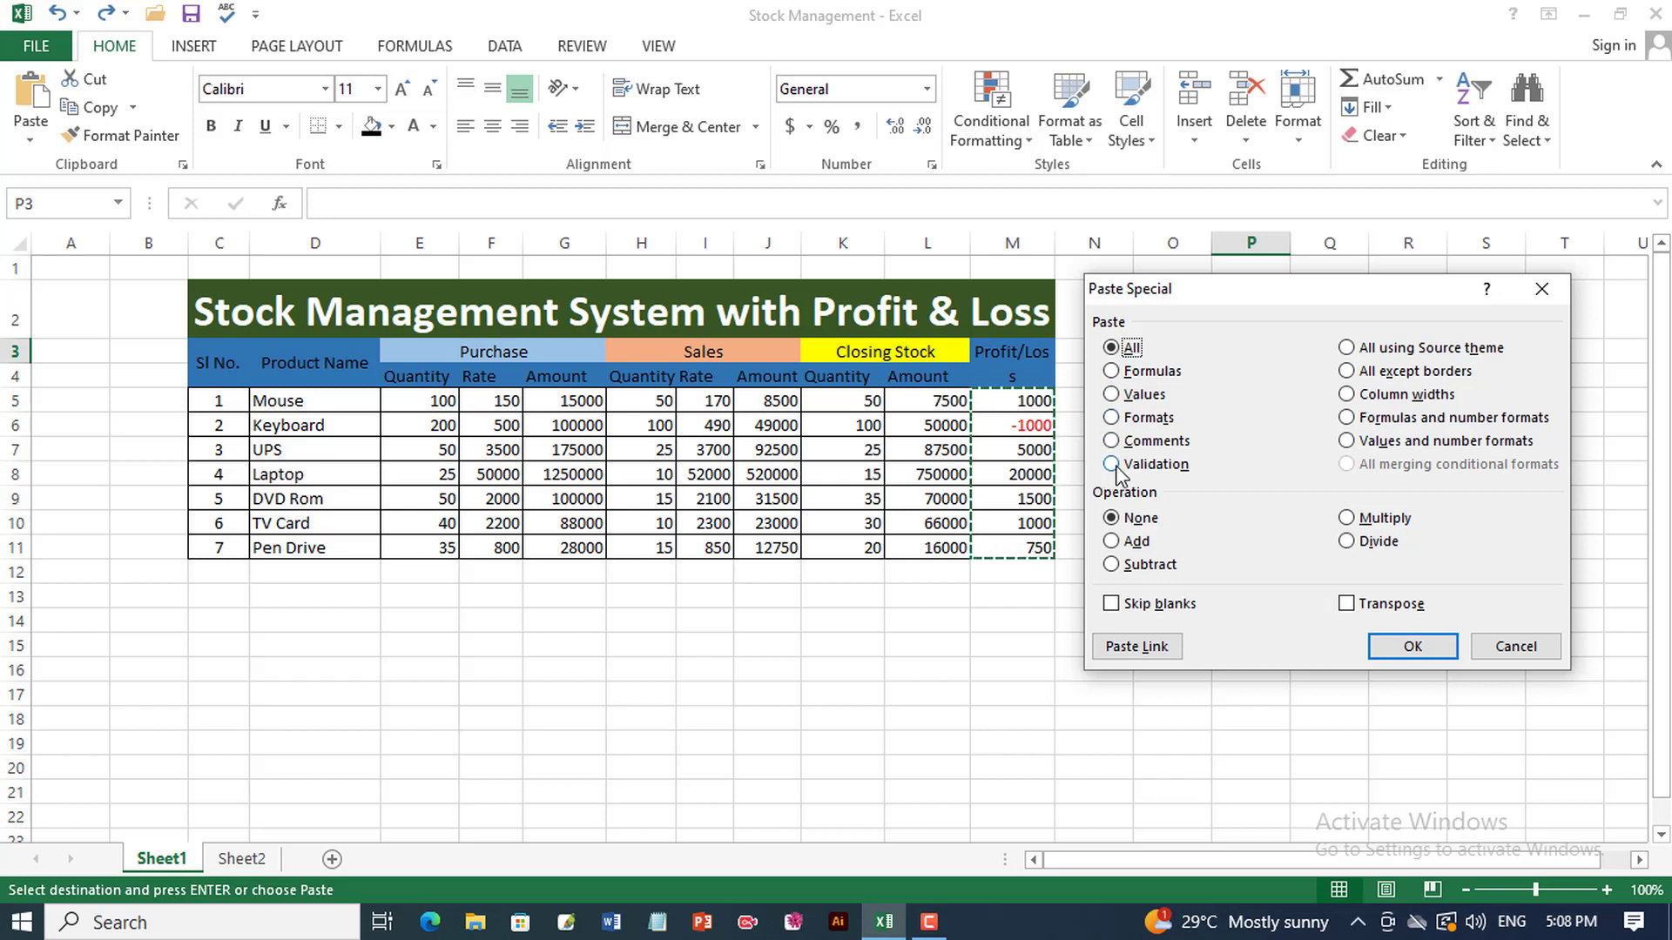
{"action": "left_click", "coordinate": [1115, 396]}
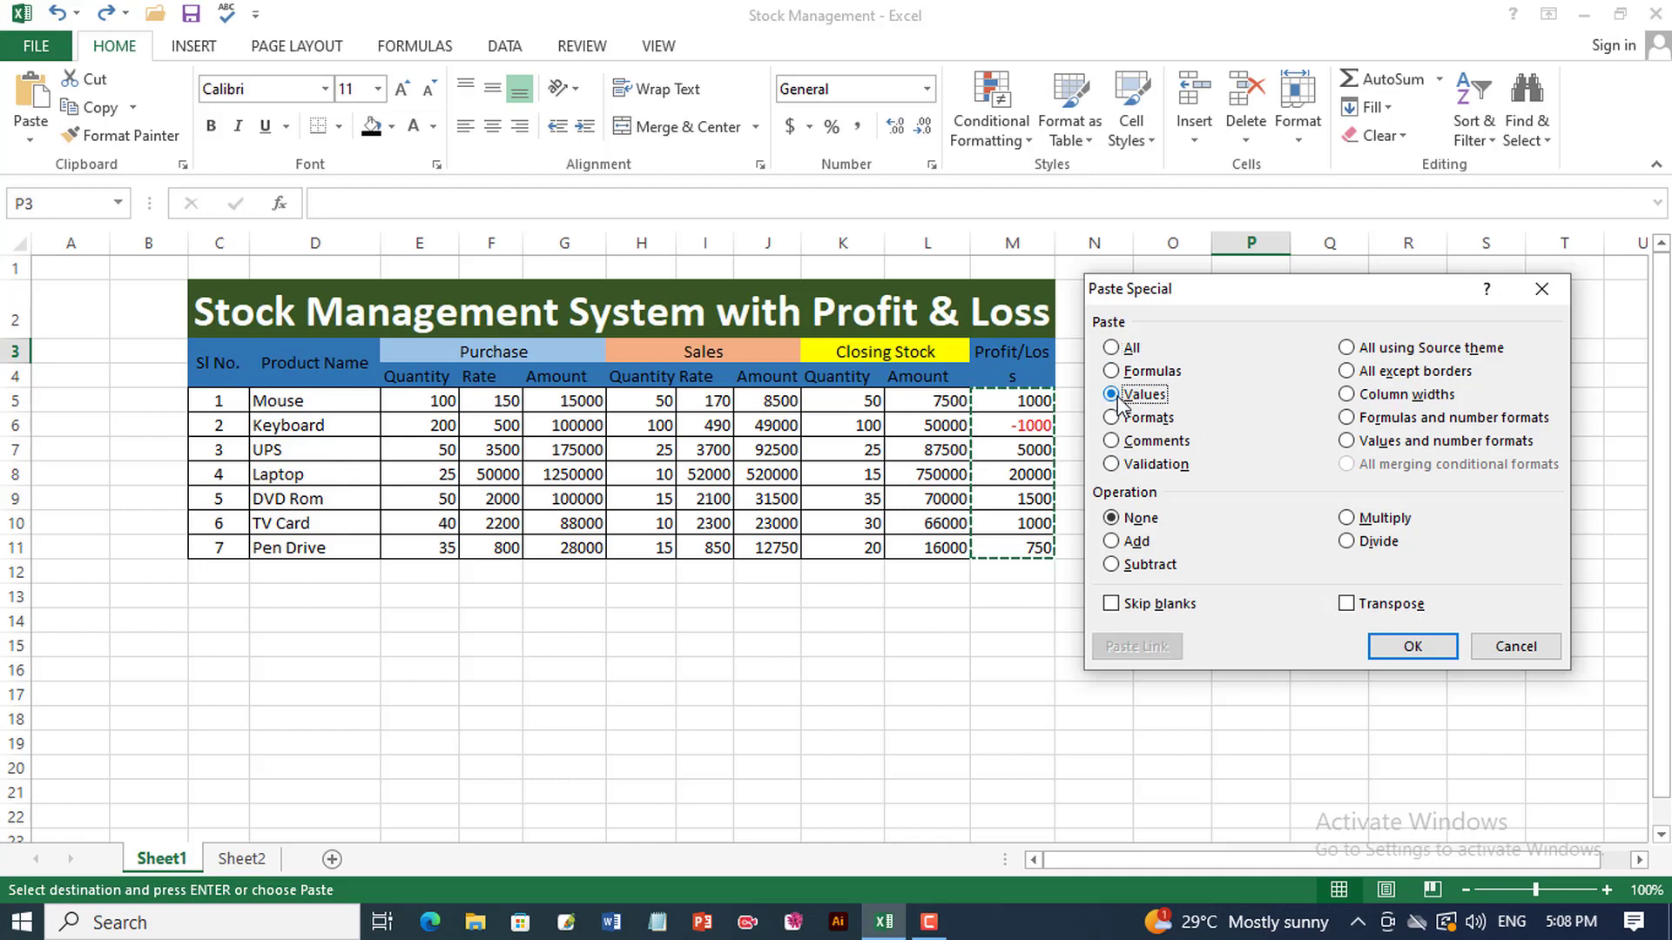
{"action": "left_click", "coordinate": [1412, 647]}
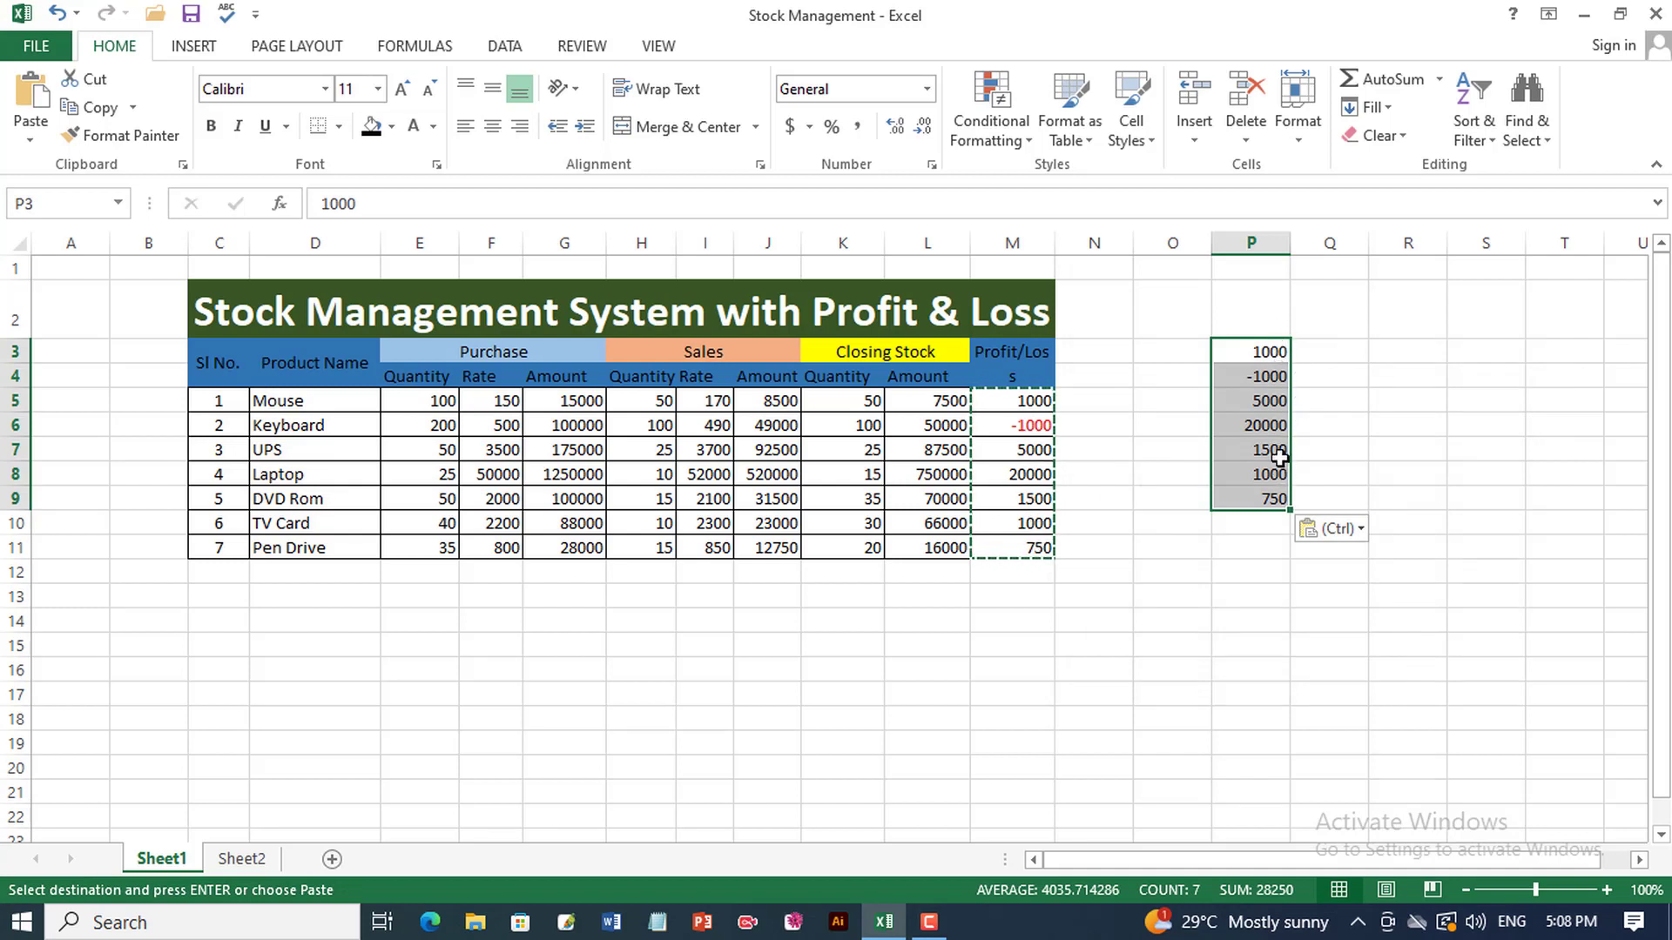
Compare the contents of the pasted cell P3 with the original Profit/Loss formula in M5
{"action": "left_click", "coordinate": [1268, 357]}
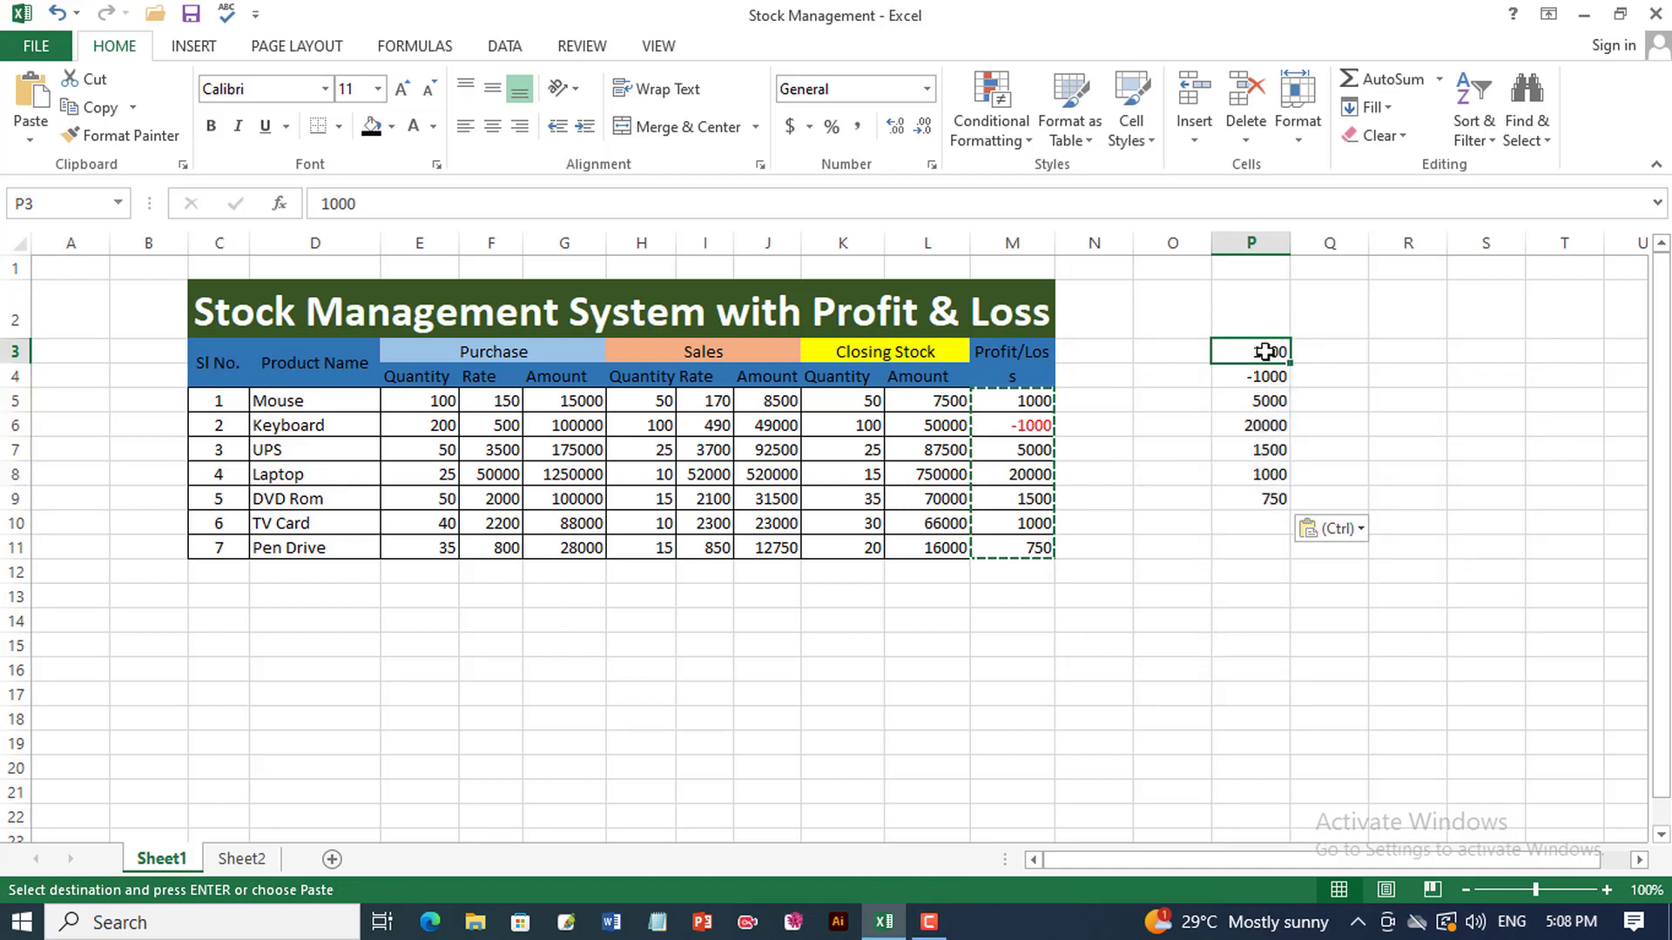
{"action": "left_click", "coordinate": [1021, 401]}
{"action": "double_click", "coordinate": [1021, 400]}
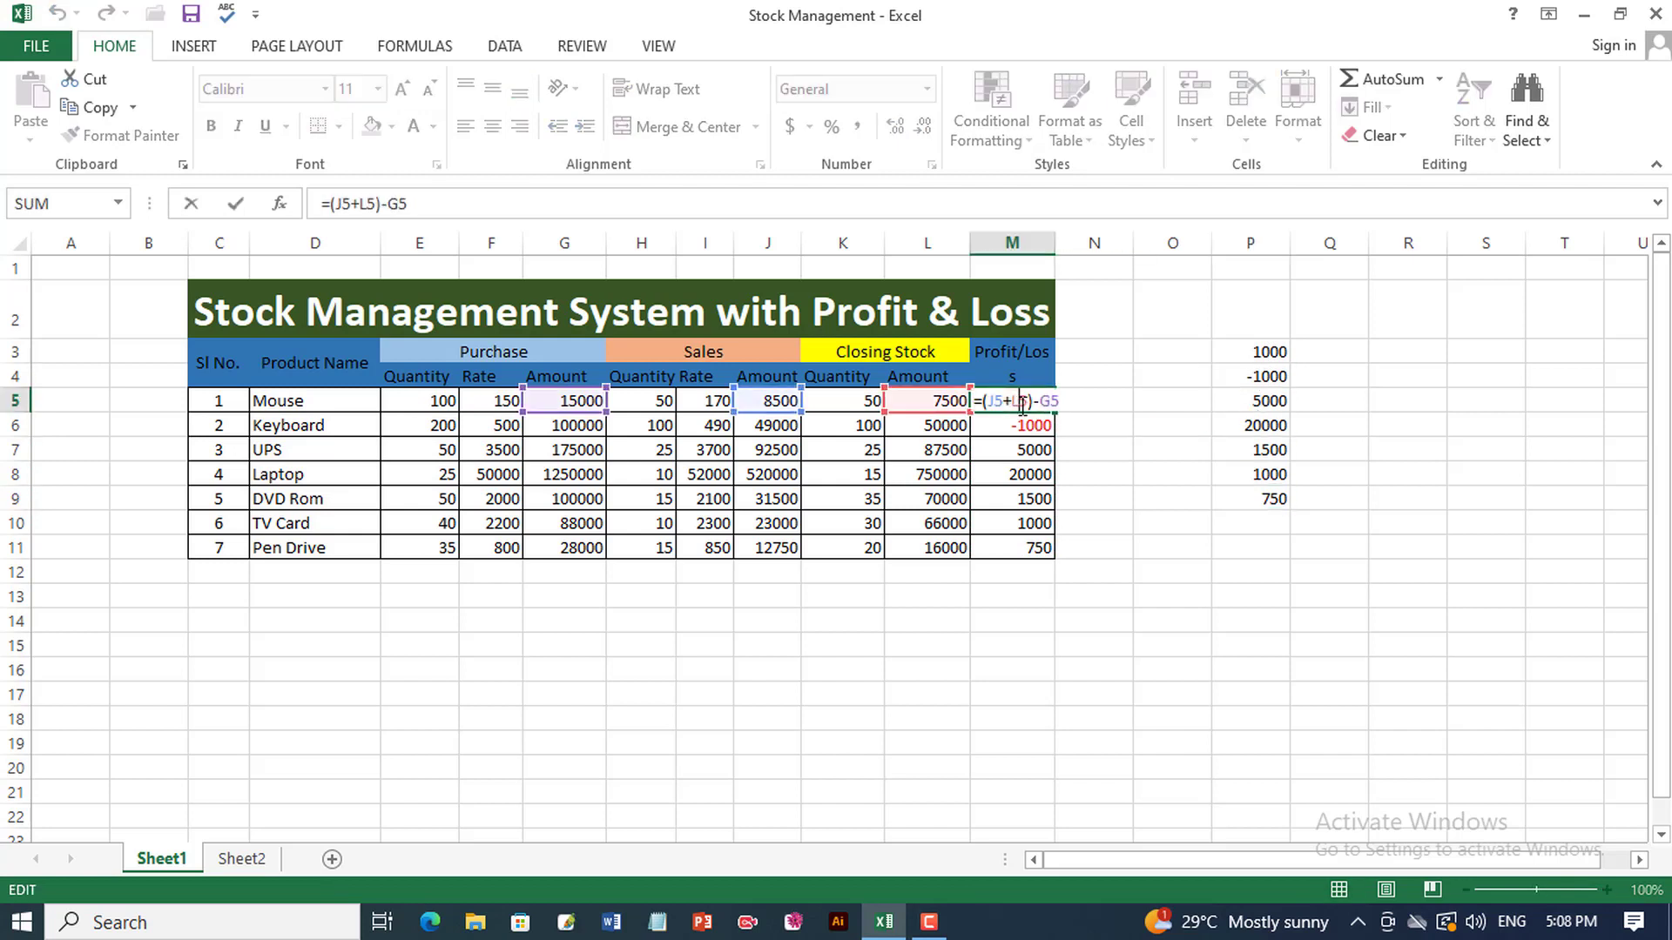
{"action": "left_click", "coordinate": [1268, 352]}
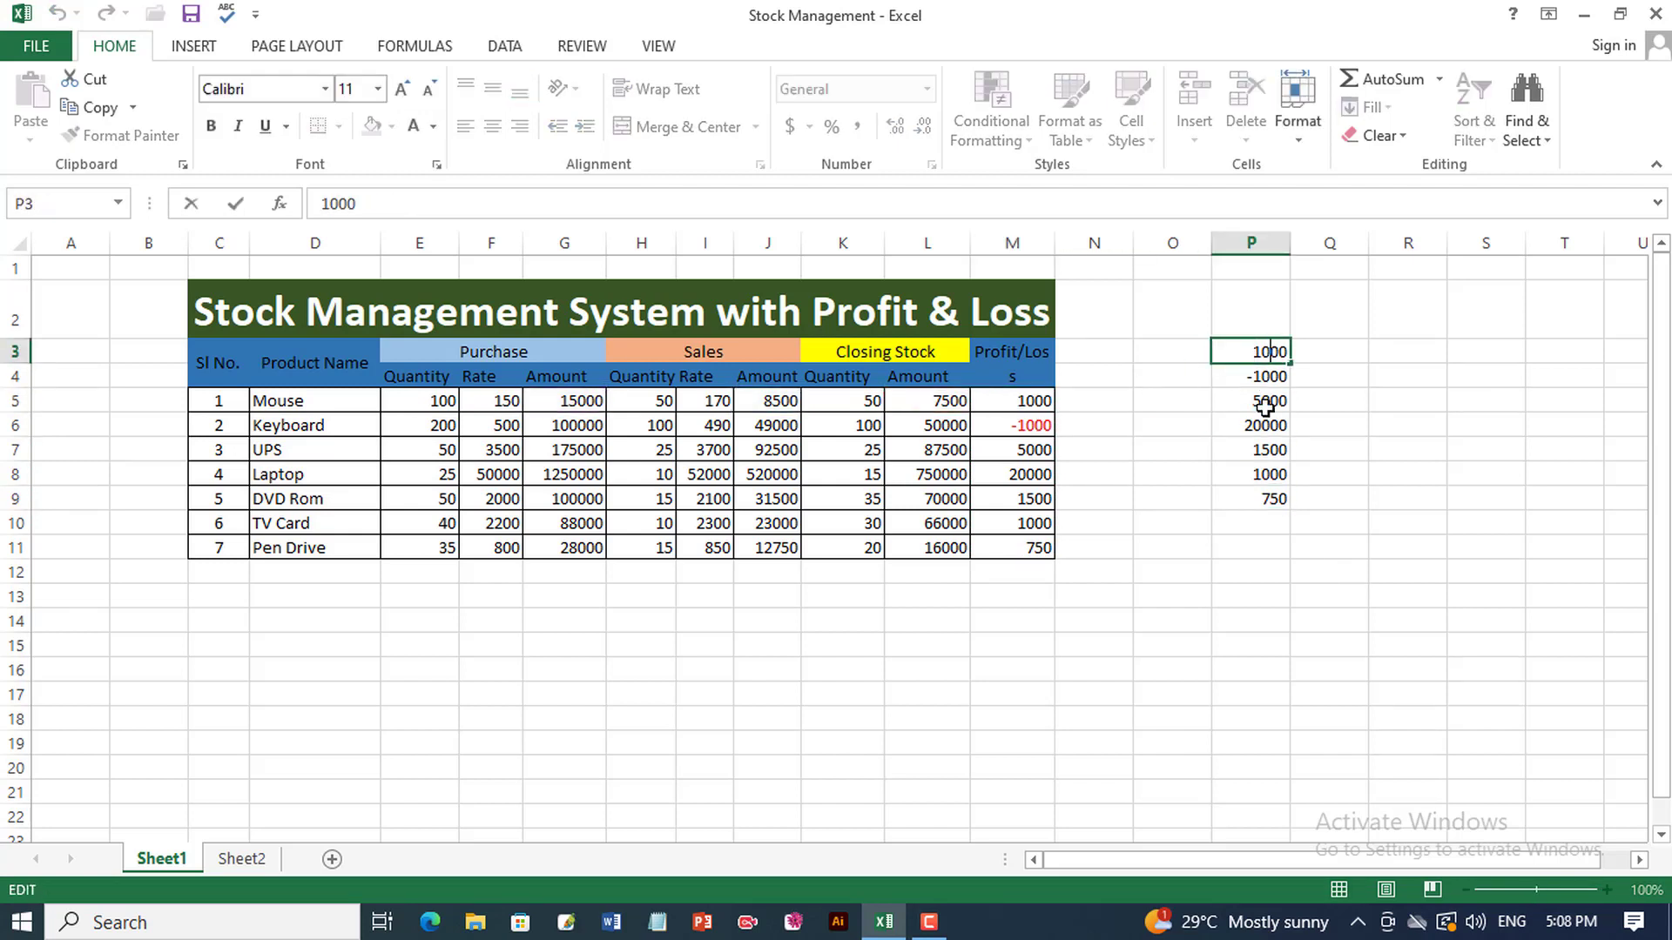
{"action": "key", "text": "Down"}
{"action": "key", "text": "Down"}
{"action": "key", "text": "Down"}
Delete the pasted values in P3:P9
{"action": "left_click_drag", "start_coordinate": [1245, 353], "coordinate": [1250, 494]}
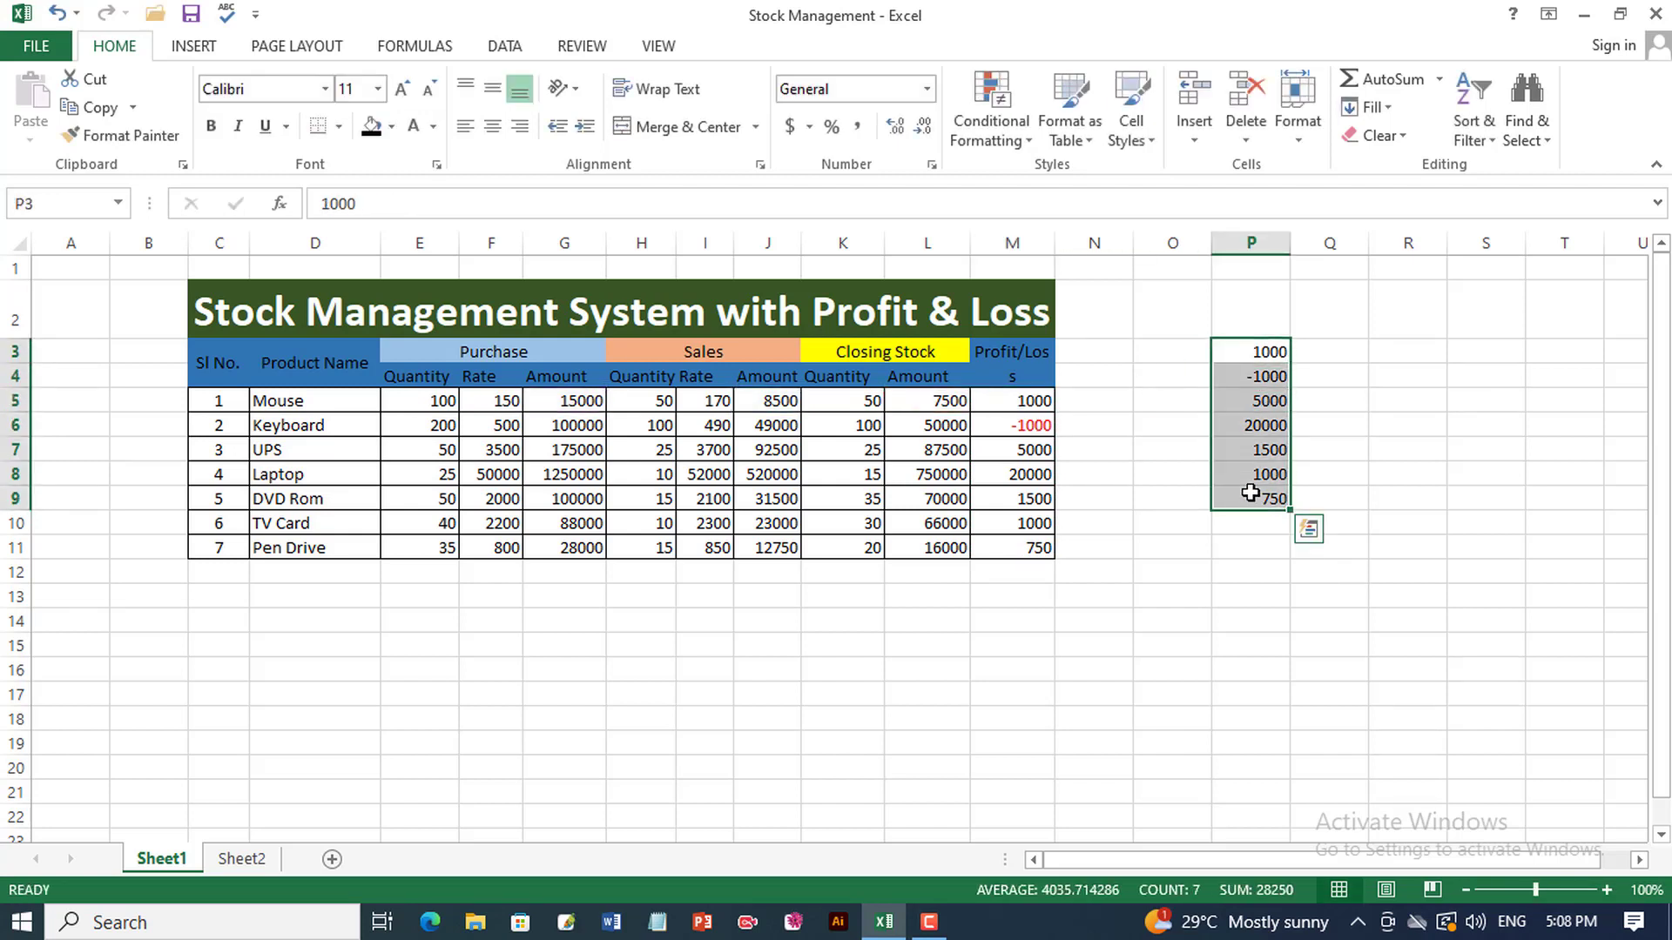
{"action": "key", "text": "Delete"}
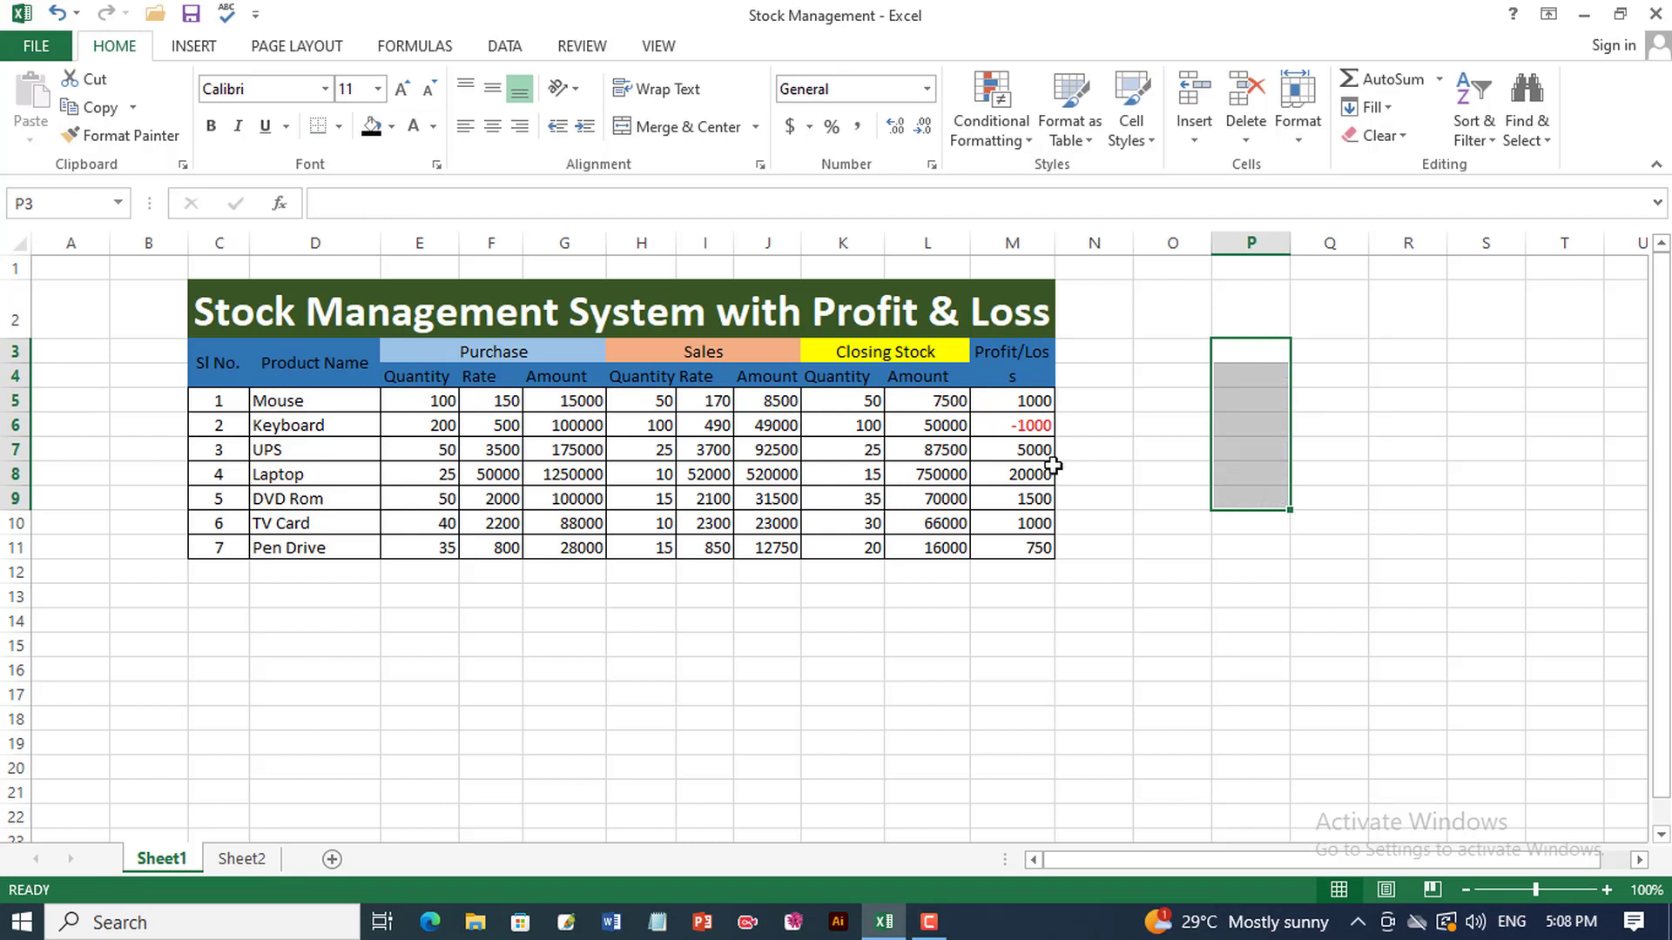
Copy the Profit/Loss cells M5:M11 and use Paste Special to paste them as Formulas starting at P3
{"action": "left_click", "coordinate": [1010, 398]}
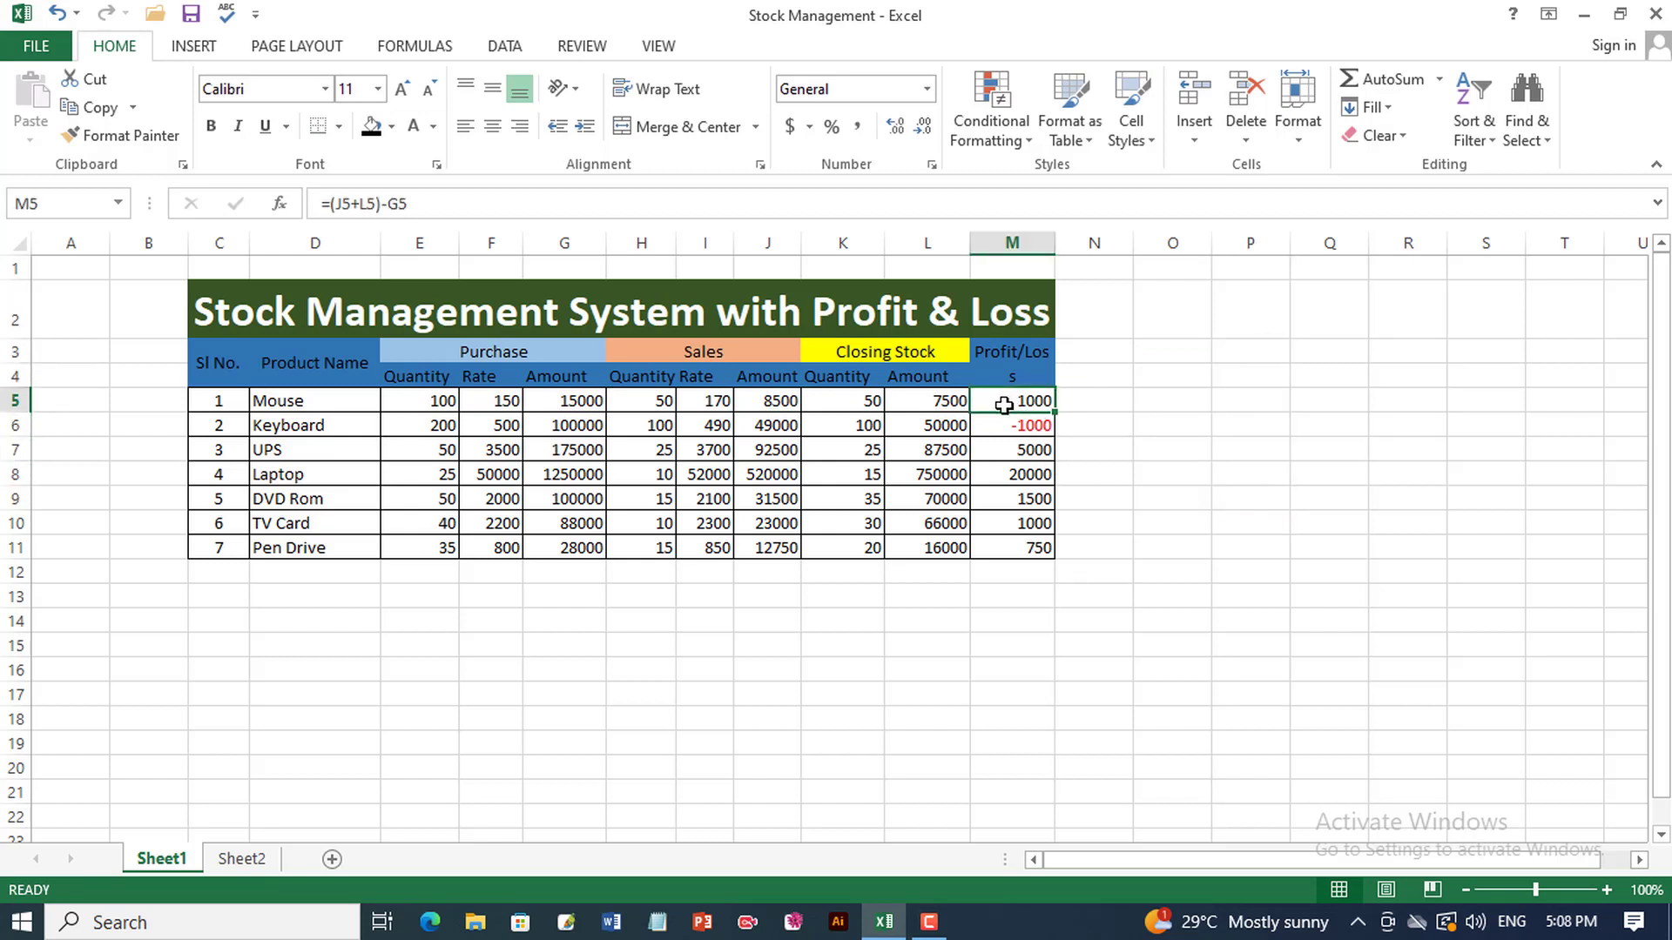
{"action": "left_click_drag", "start_coordinate": [1004, 405], "coordinate": [1001, 537]}
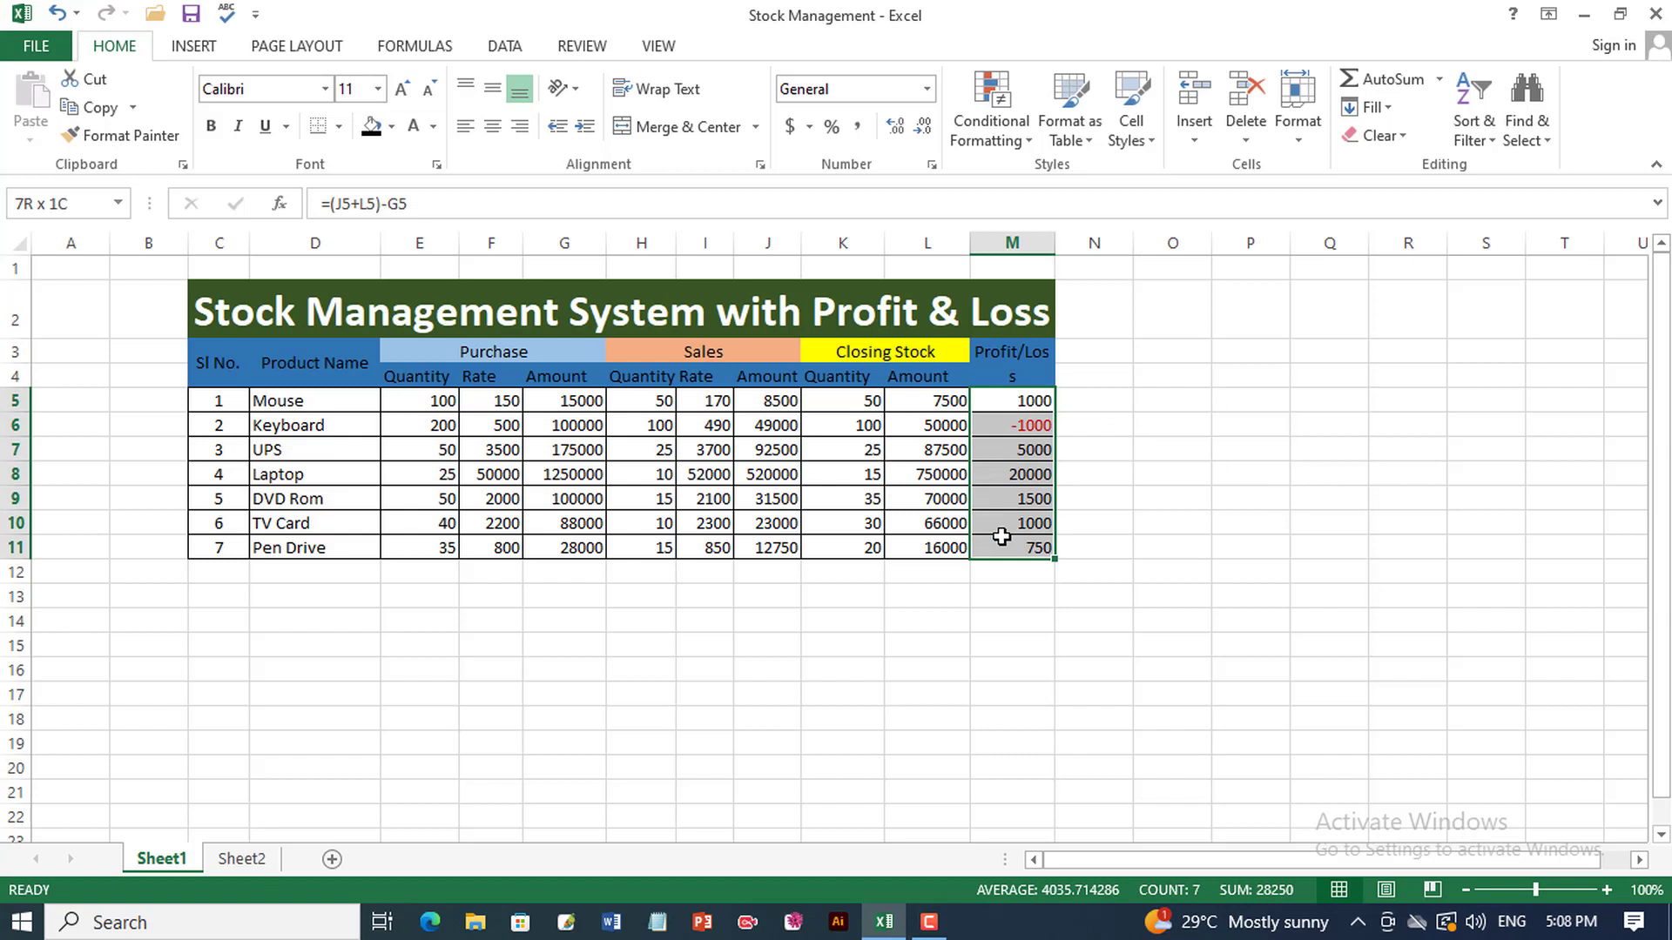
{"action": "key", "text": "ctrl+c"}
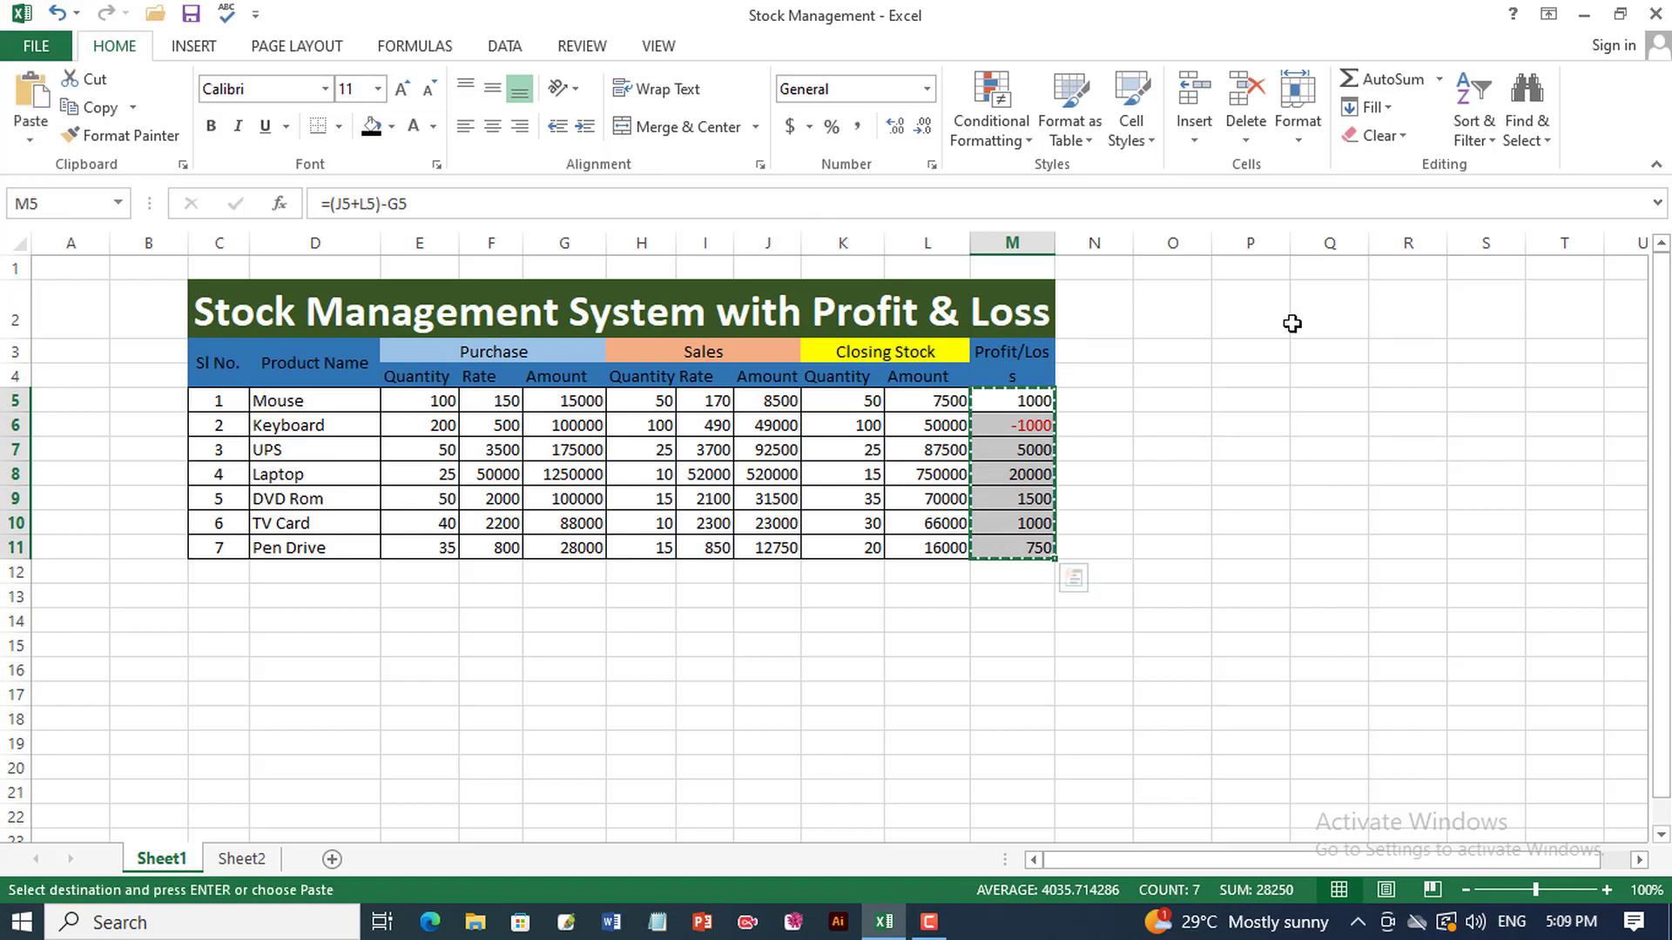
{"action": "left_click", "coordinate": [1251, 355]}
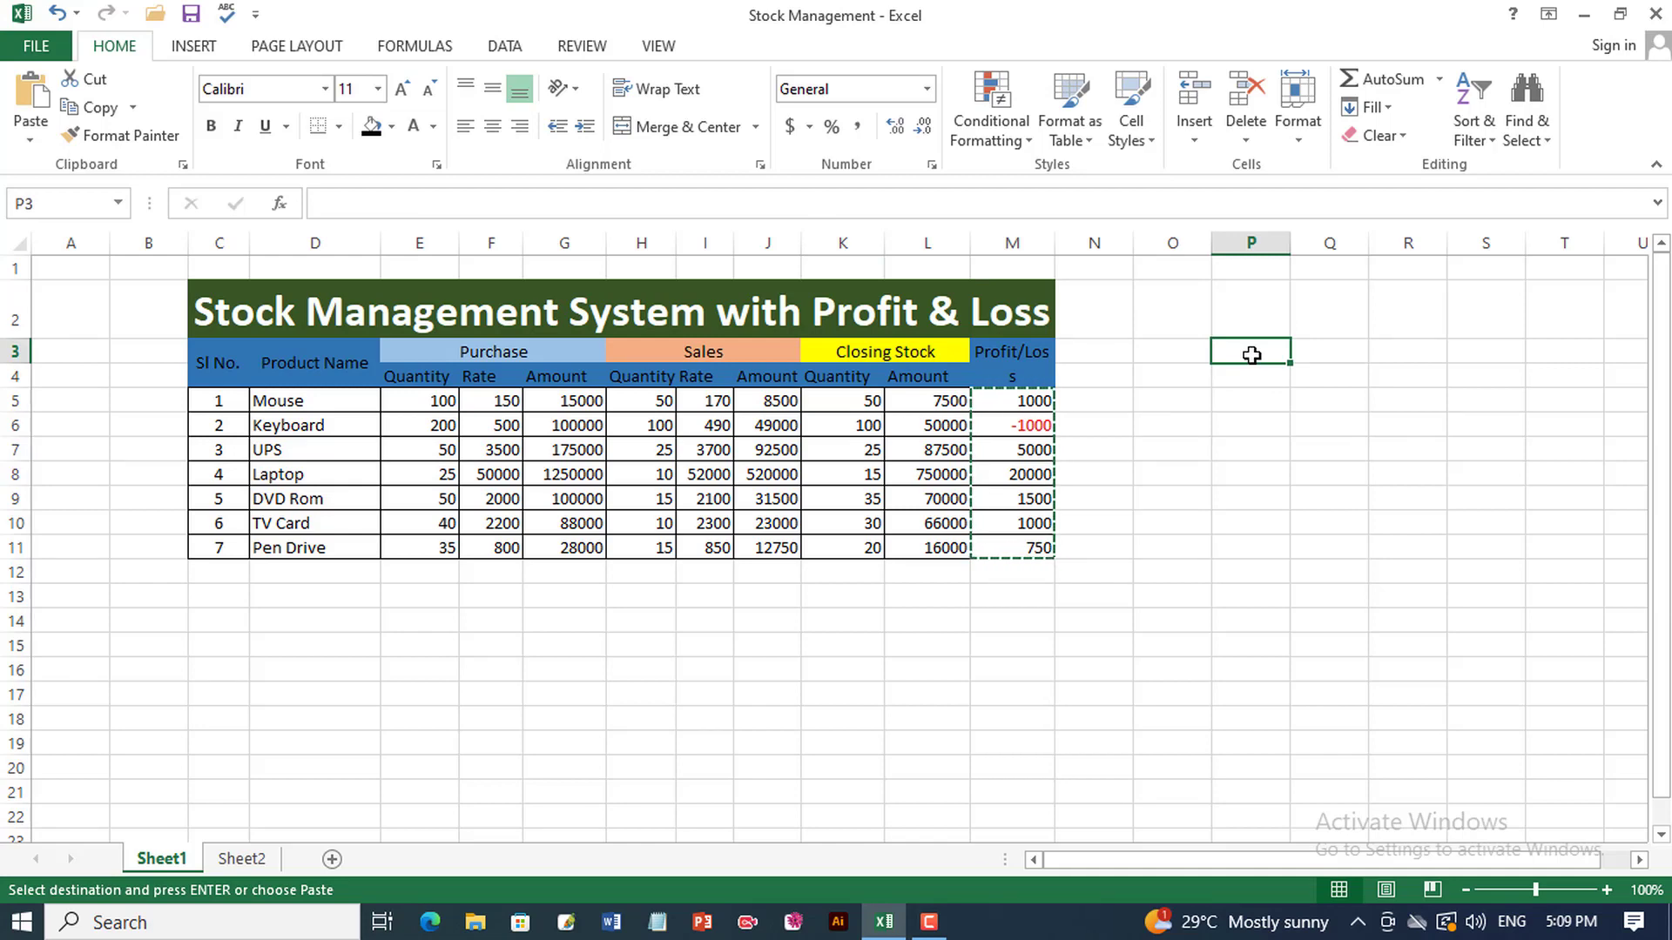
{"action": "right_click", "coordinate": [1252, 355]}
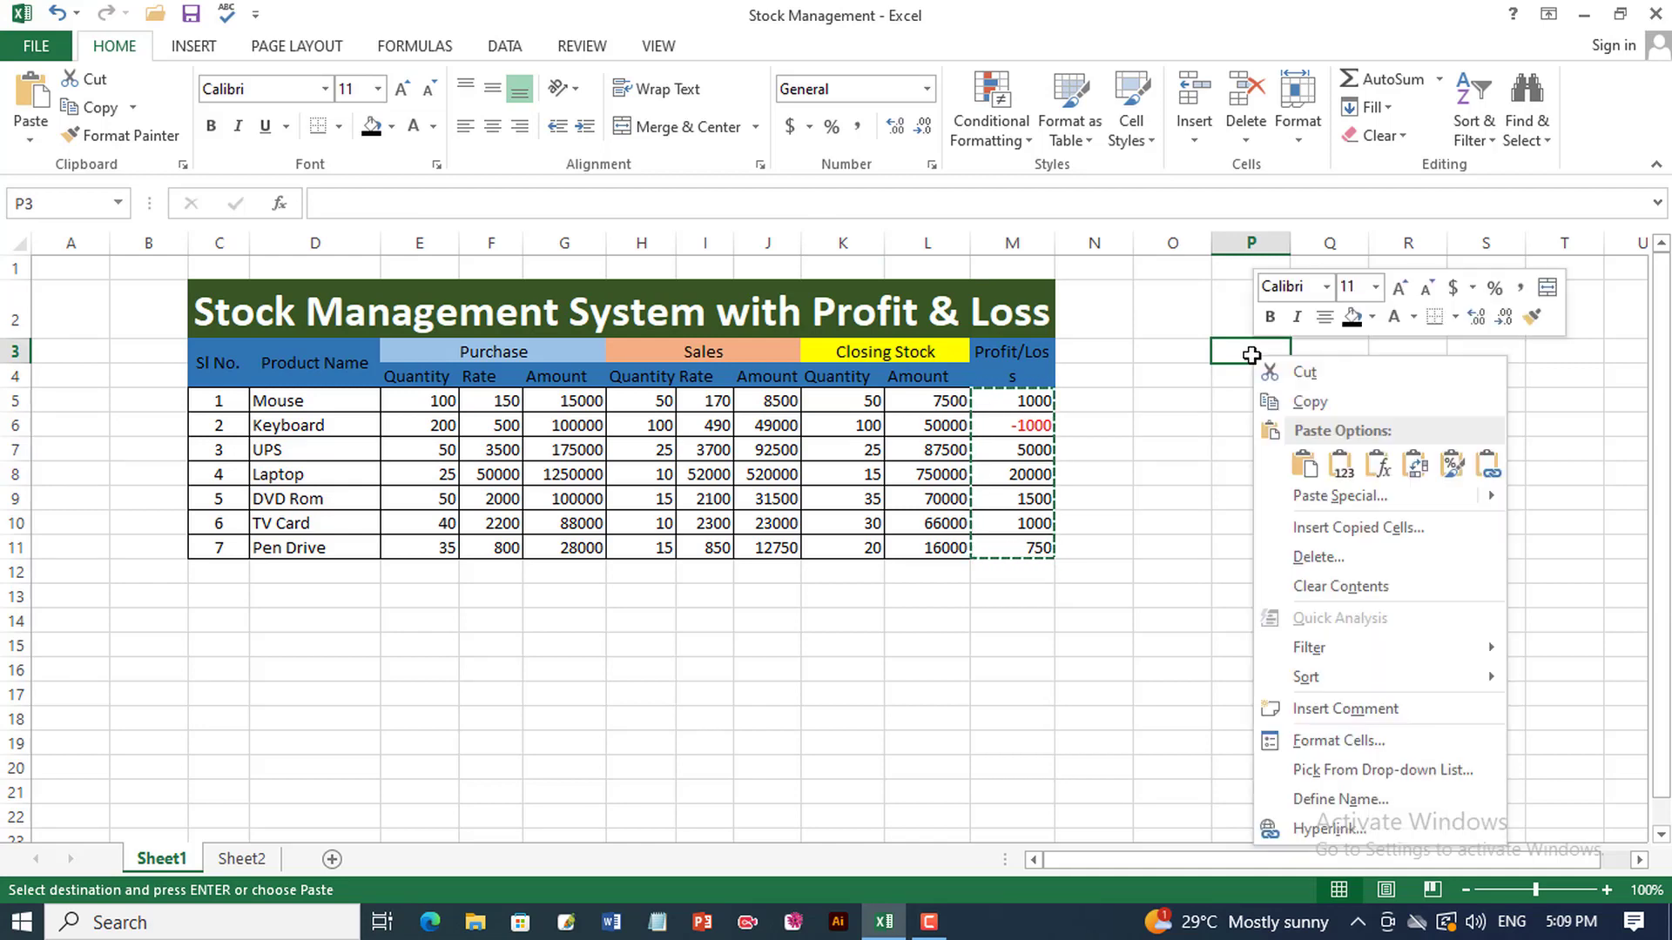
{"action": "left_click", "coordinate": [1319, 496]}
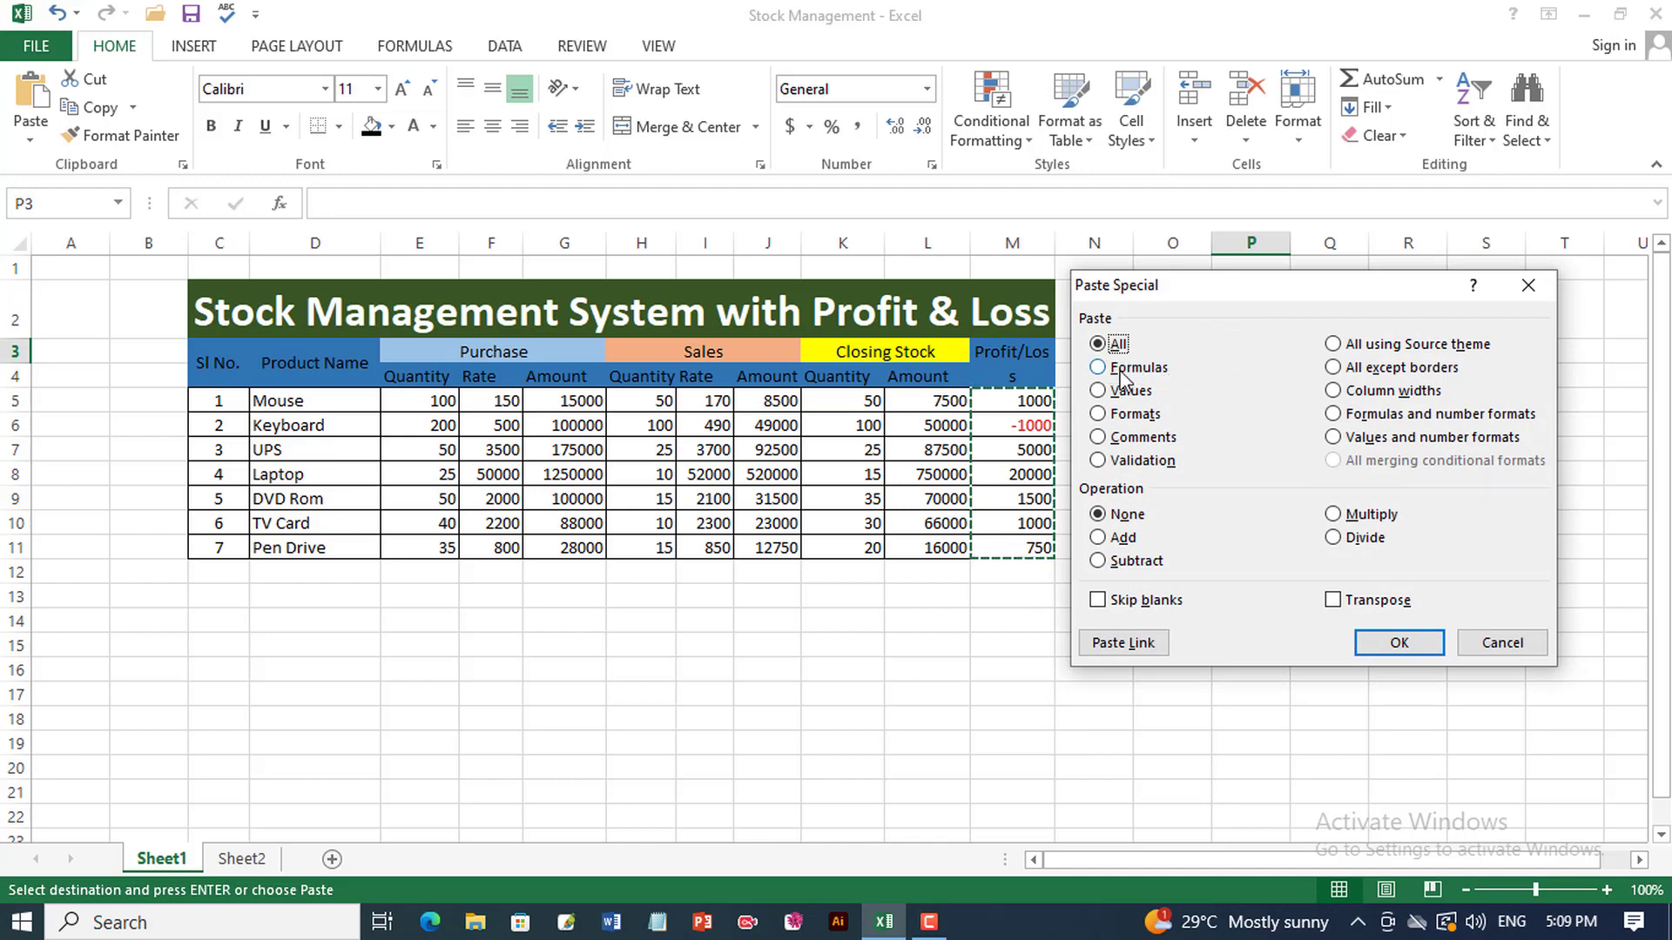
{"action": "left_click", "coordinate": [1104, 369]}
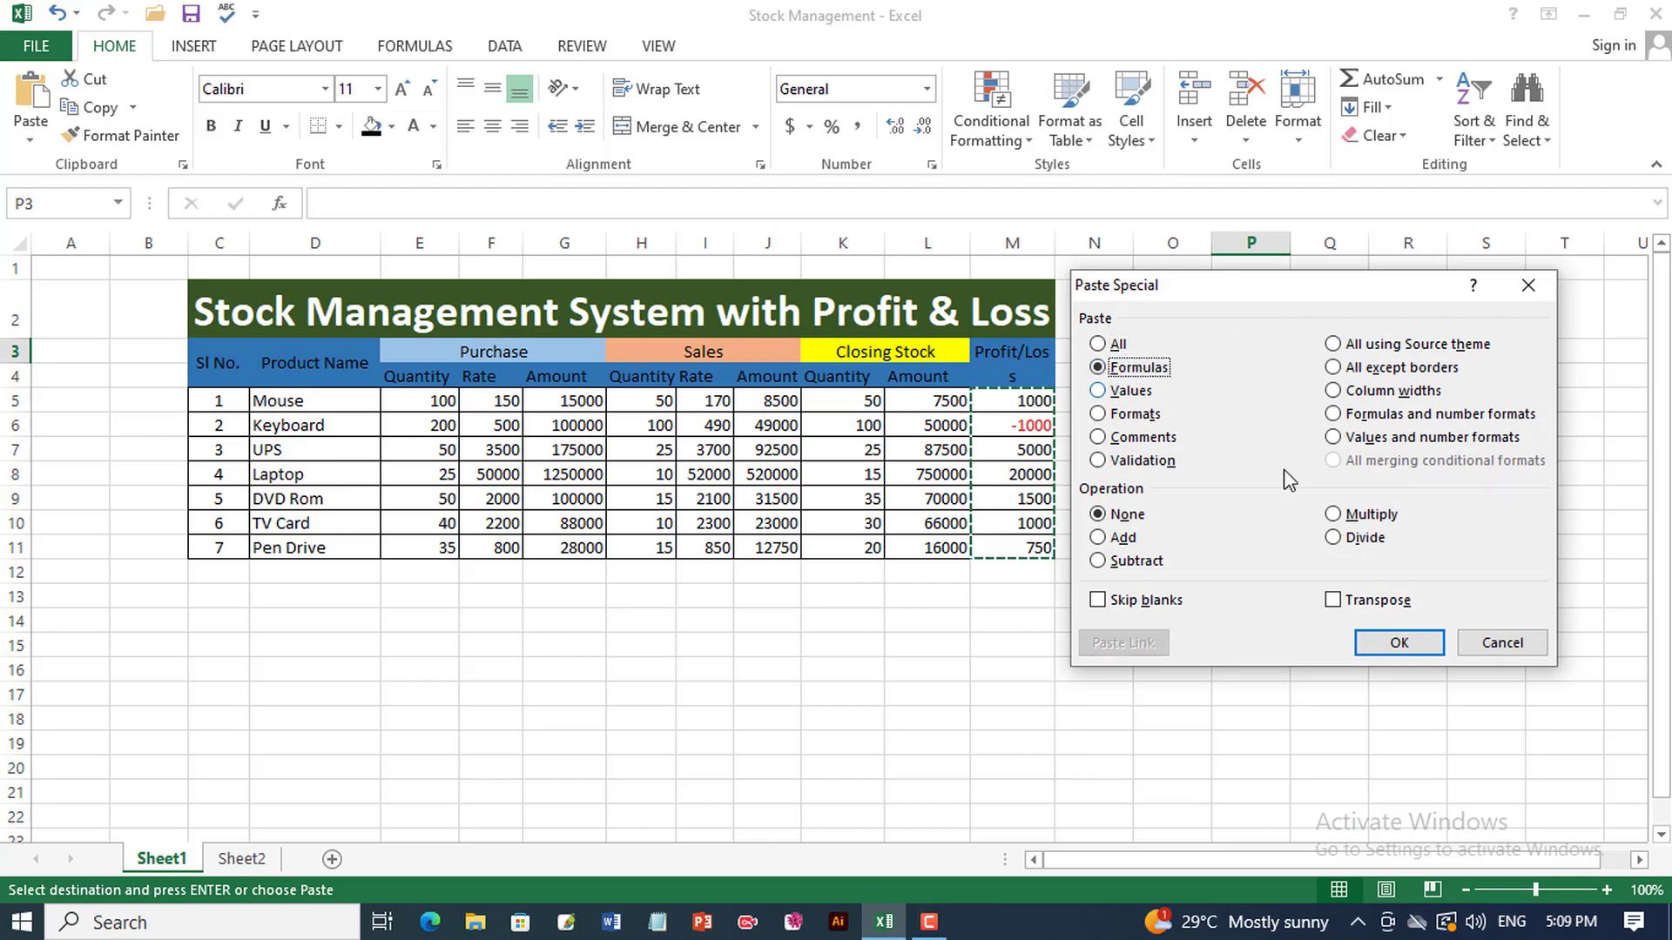
{"action": "left_click", "coordinate": [1396, 643]}
Examine the cell references in the pasted formulas in P5, P6, P7 and P9
{"action": "left_click", "coordinate": [1247, 404]}
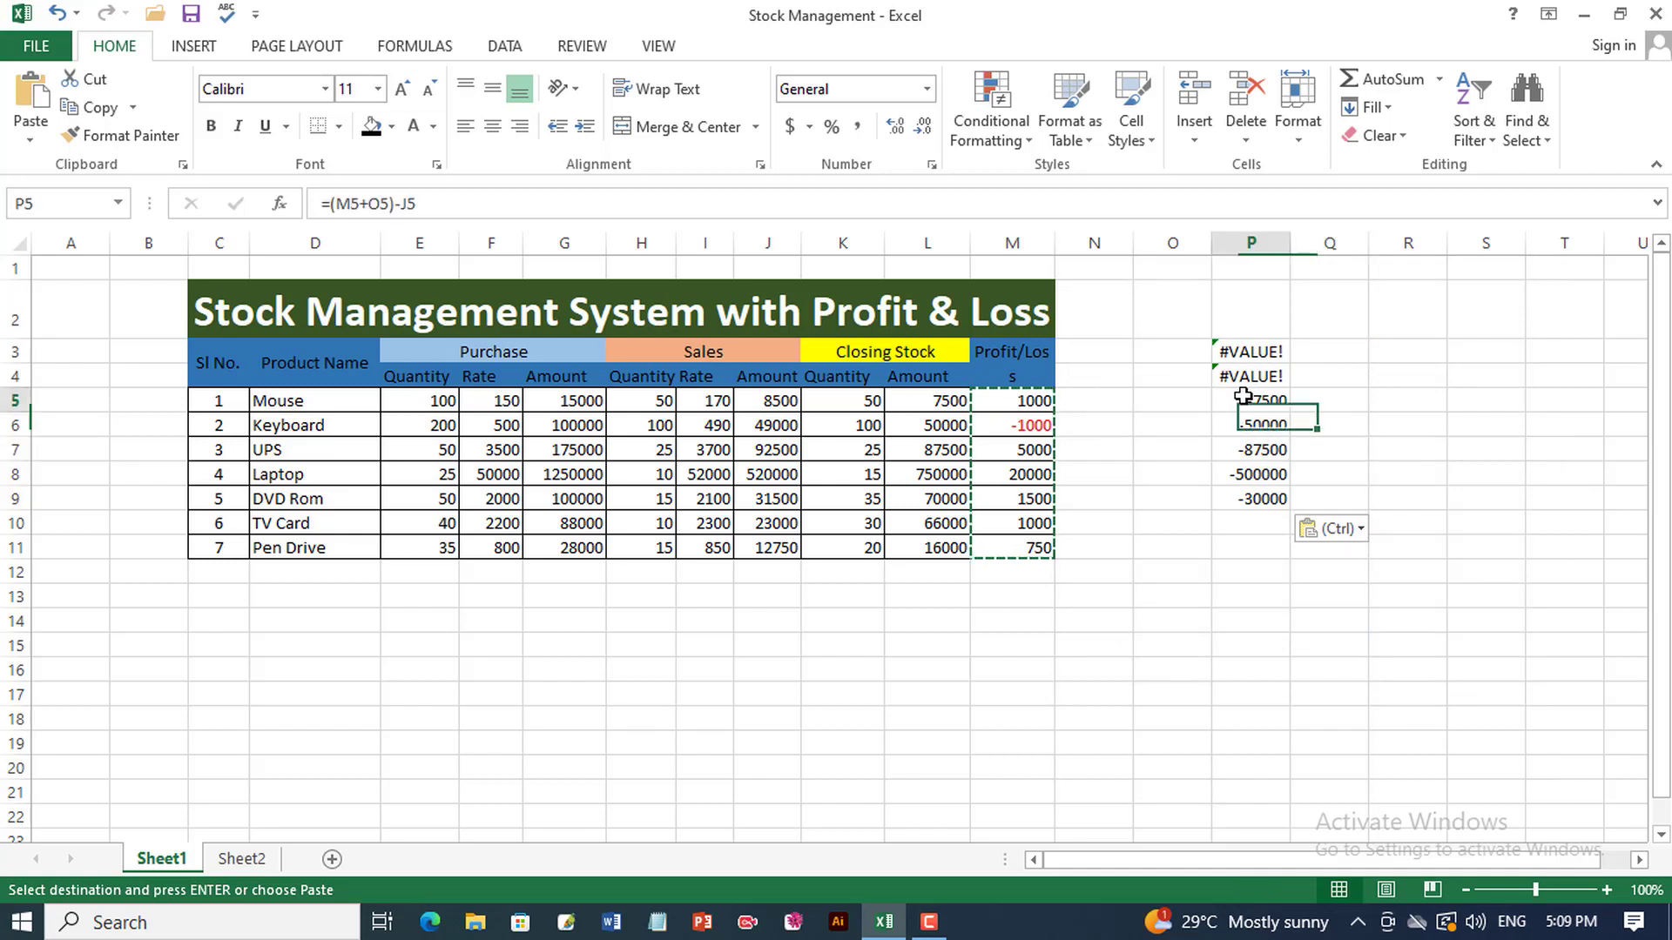
{"action": "double_click", "coordinate": [1248, 404]}
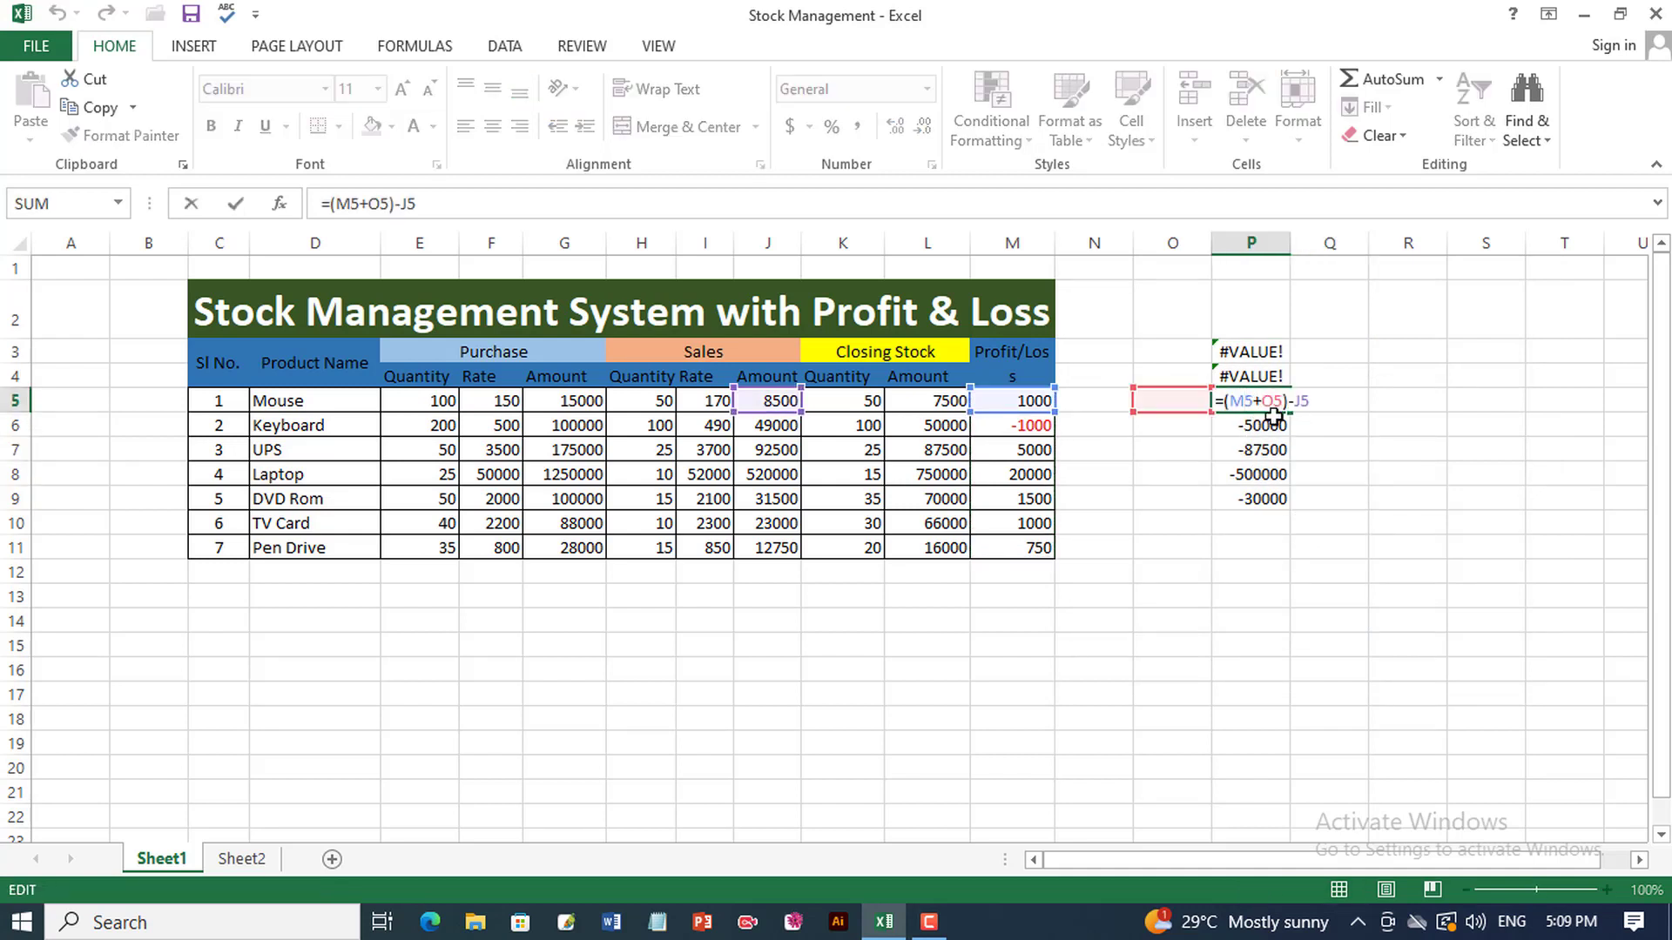
{"action": "key", "text": "Return"}
{"action": "double_click", "coordinate": [1271, 430]}
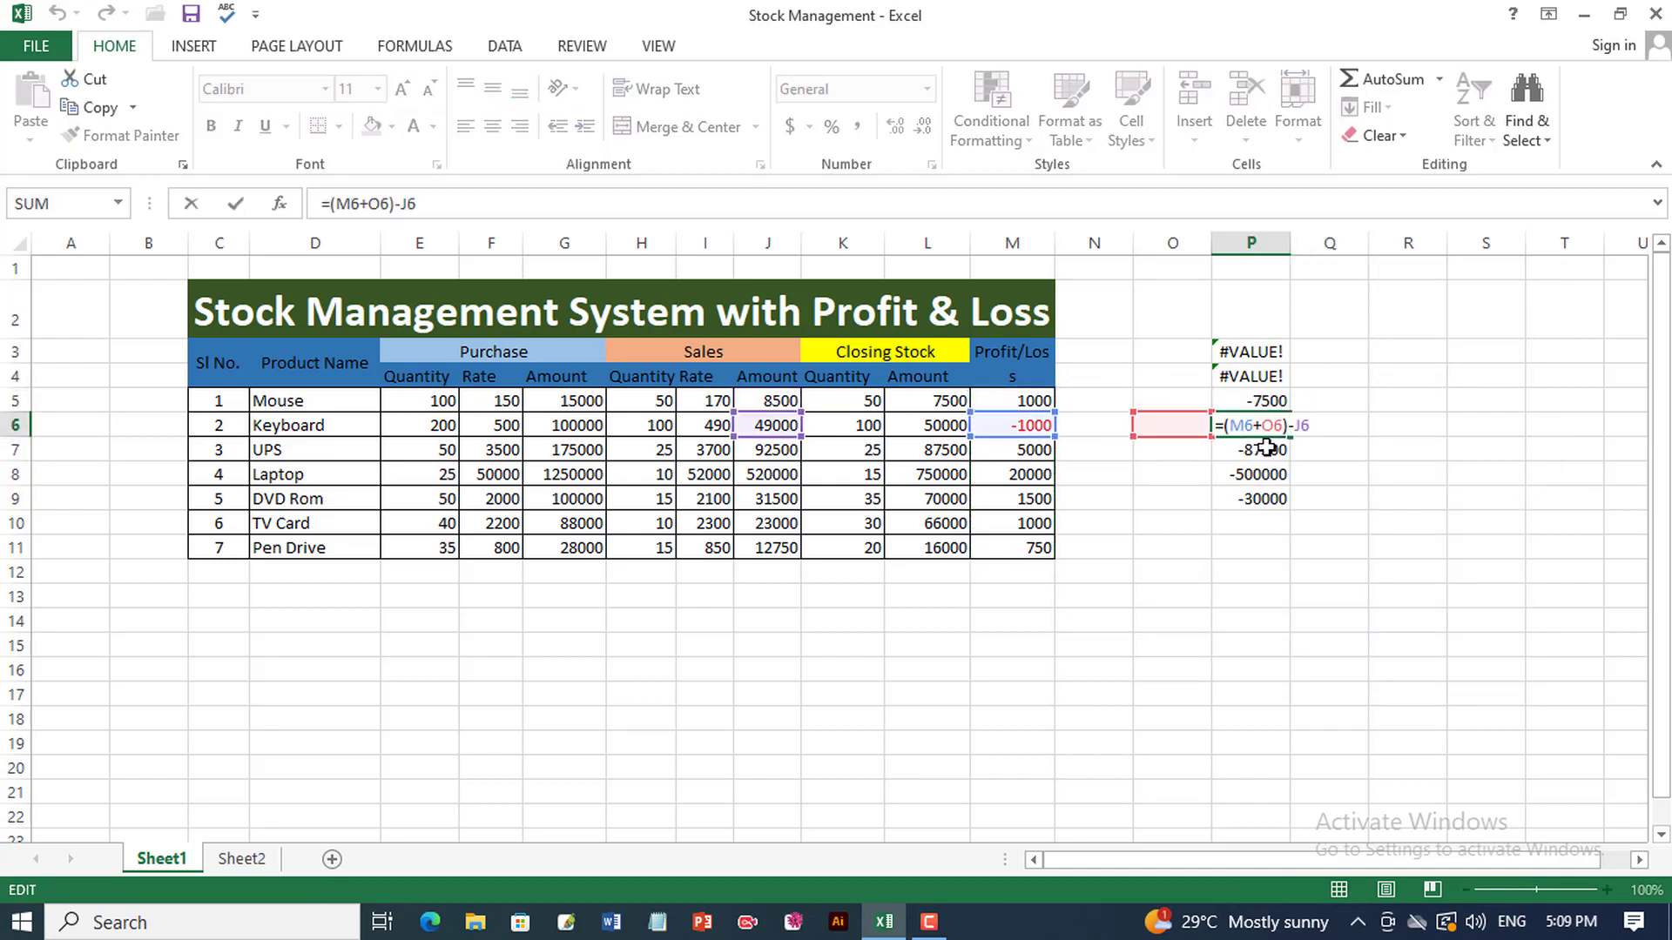
{"action": "key", "text": "Return"}
{"action": "double_click", "coordinate": [1265, 448]}
{"action": "key", "text": "Return"}
{"action": "double_click", "coordinate": [1261, 498]}
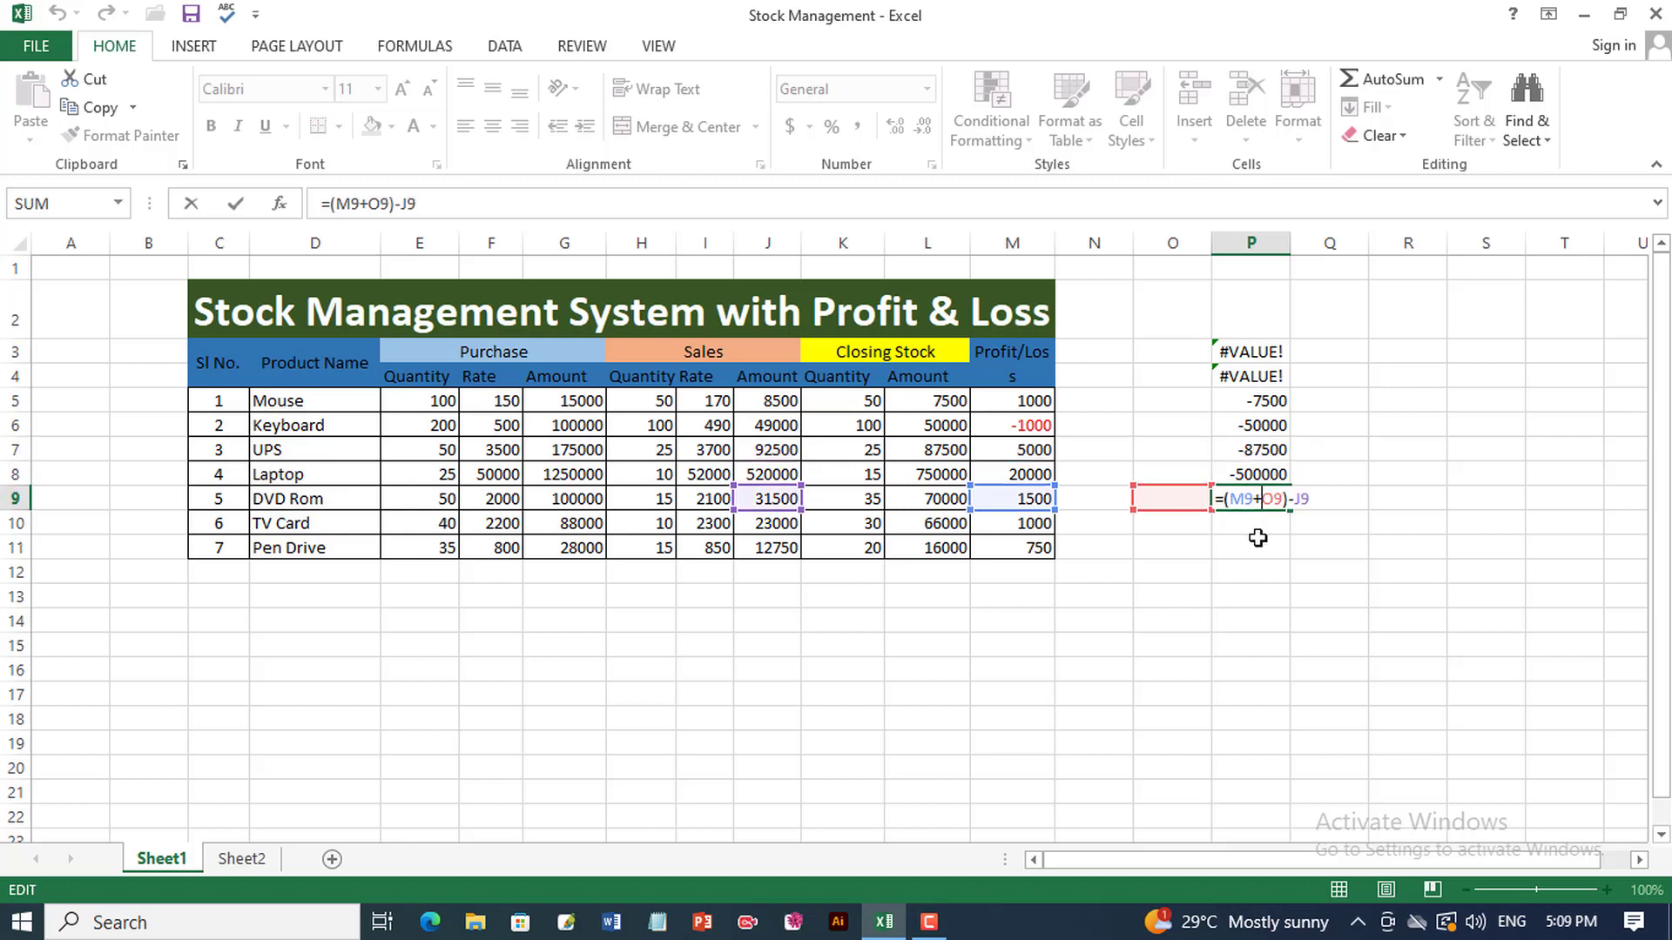
Delete the pasted formulas in P3:P9
{"action": "left_click_drag", "start_coordinate": [1251, 351], "coordinate": [1257, 497]}
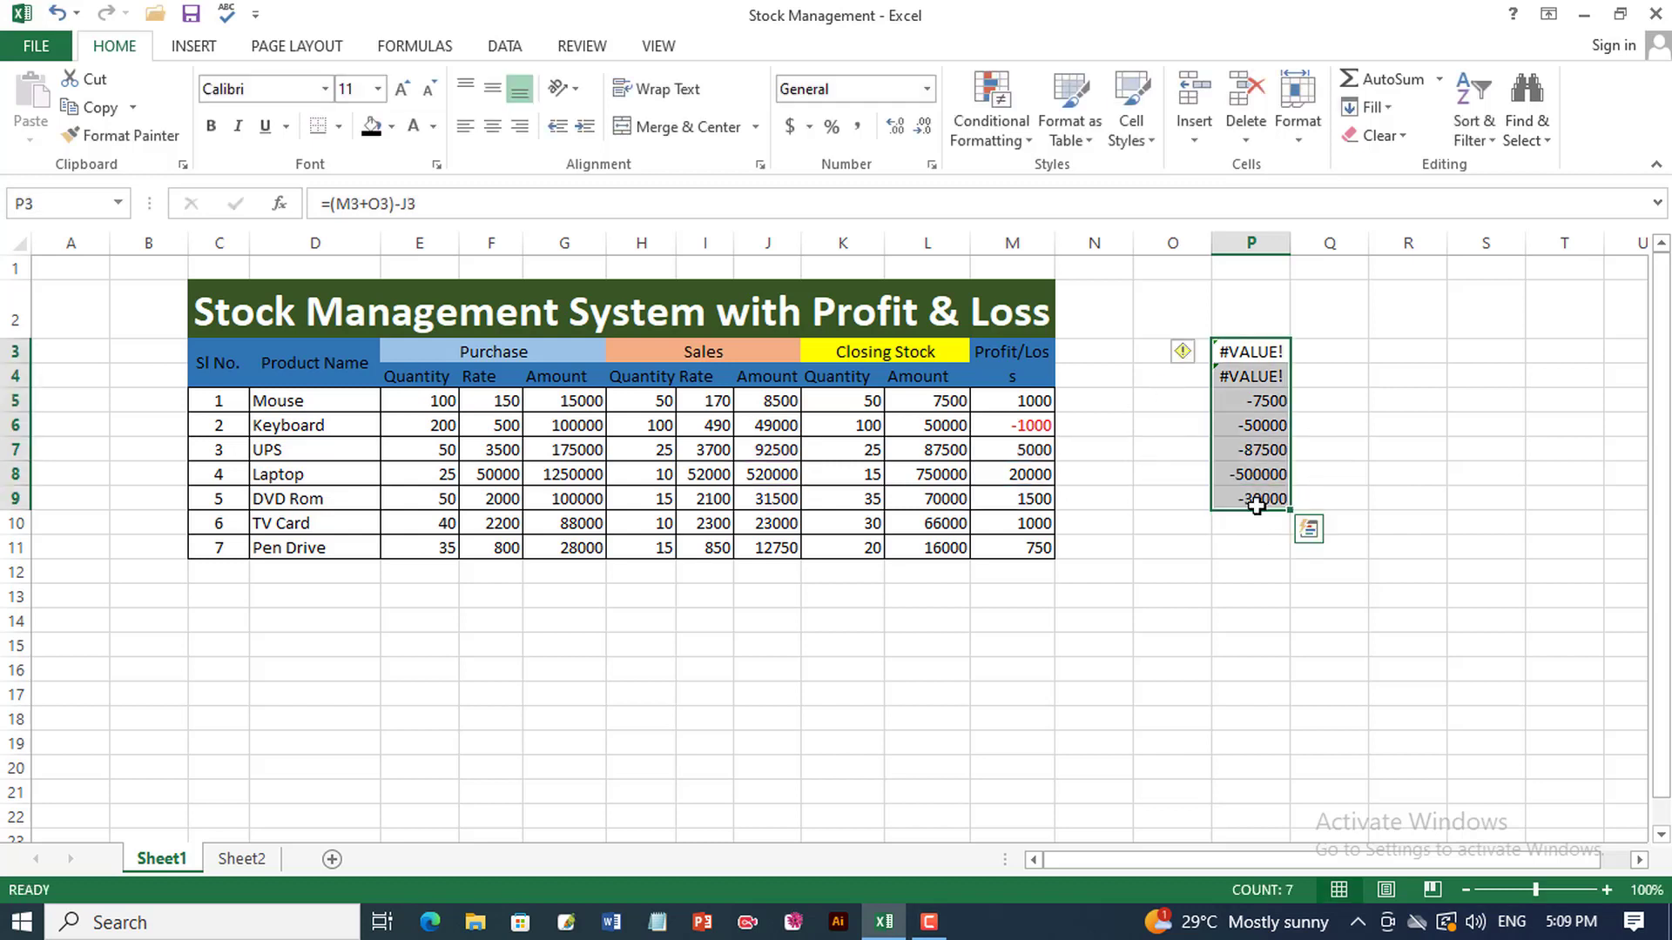
{"action": "key", "text": "Delete"}
Copy the whole stock management table, C2:M11, including its title row
{"action": "left_click_drag", "start_coordinate": [223, 317], "coordinate": [828, 547]}
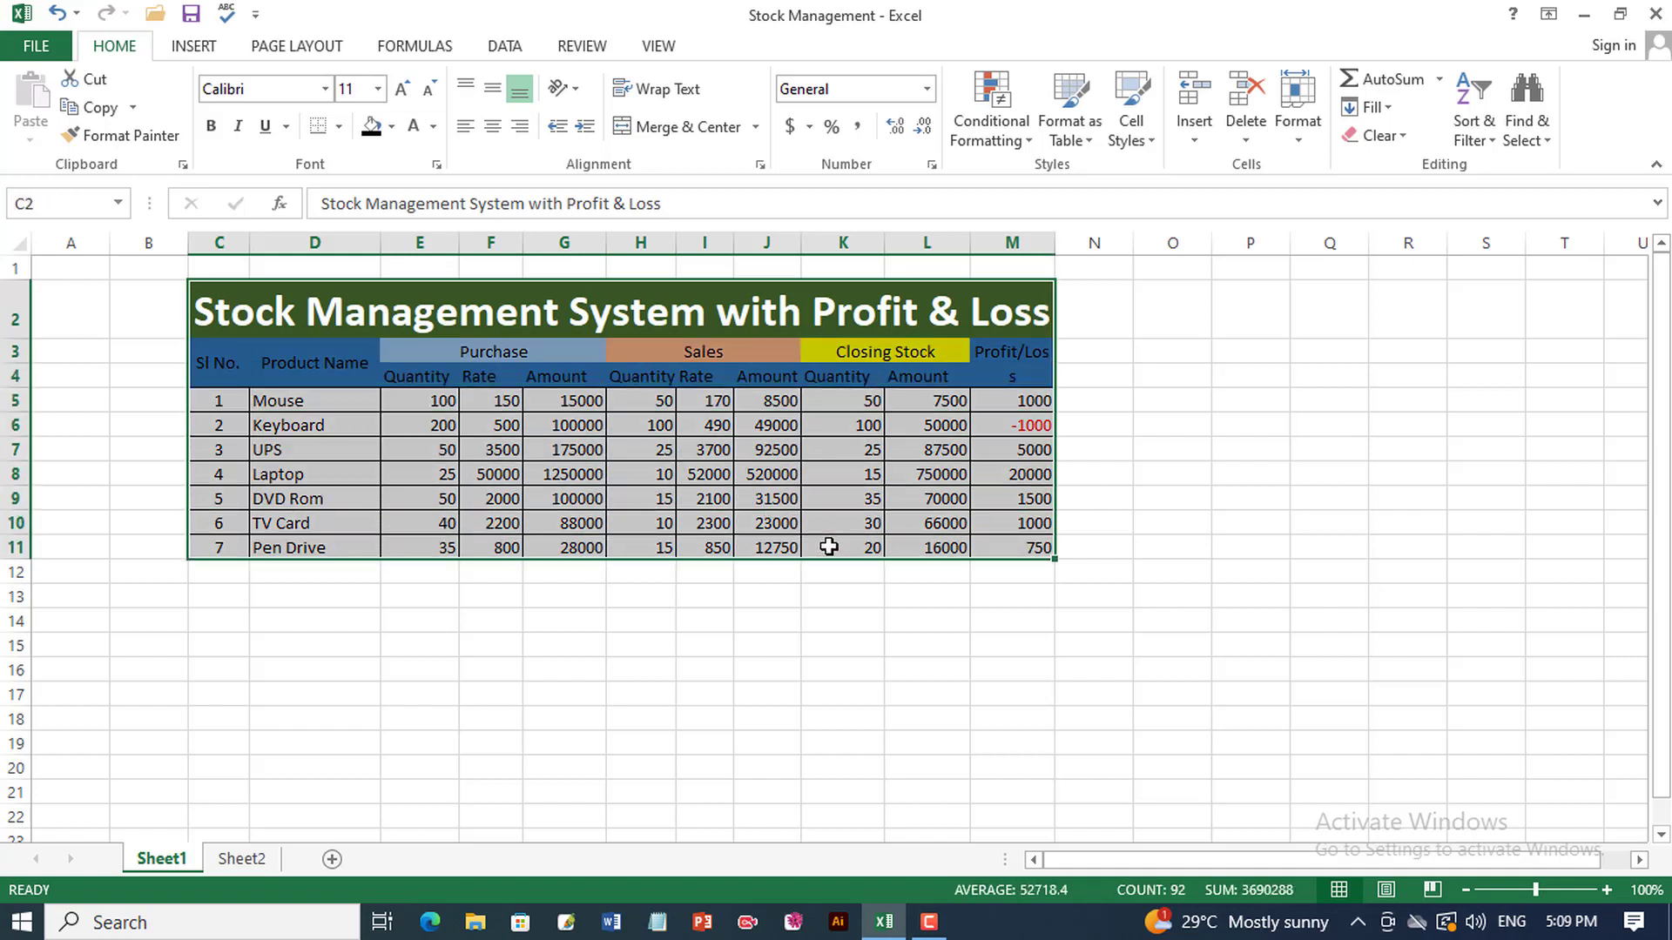
{"action": "left_click", "coordinate": [847, 500]}
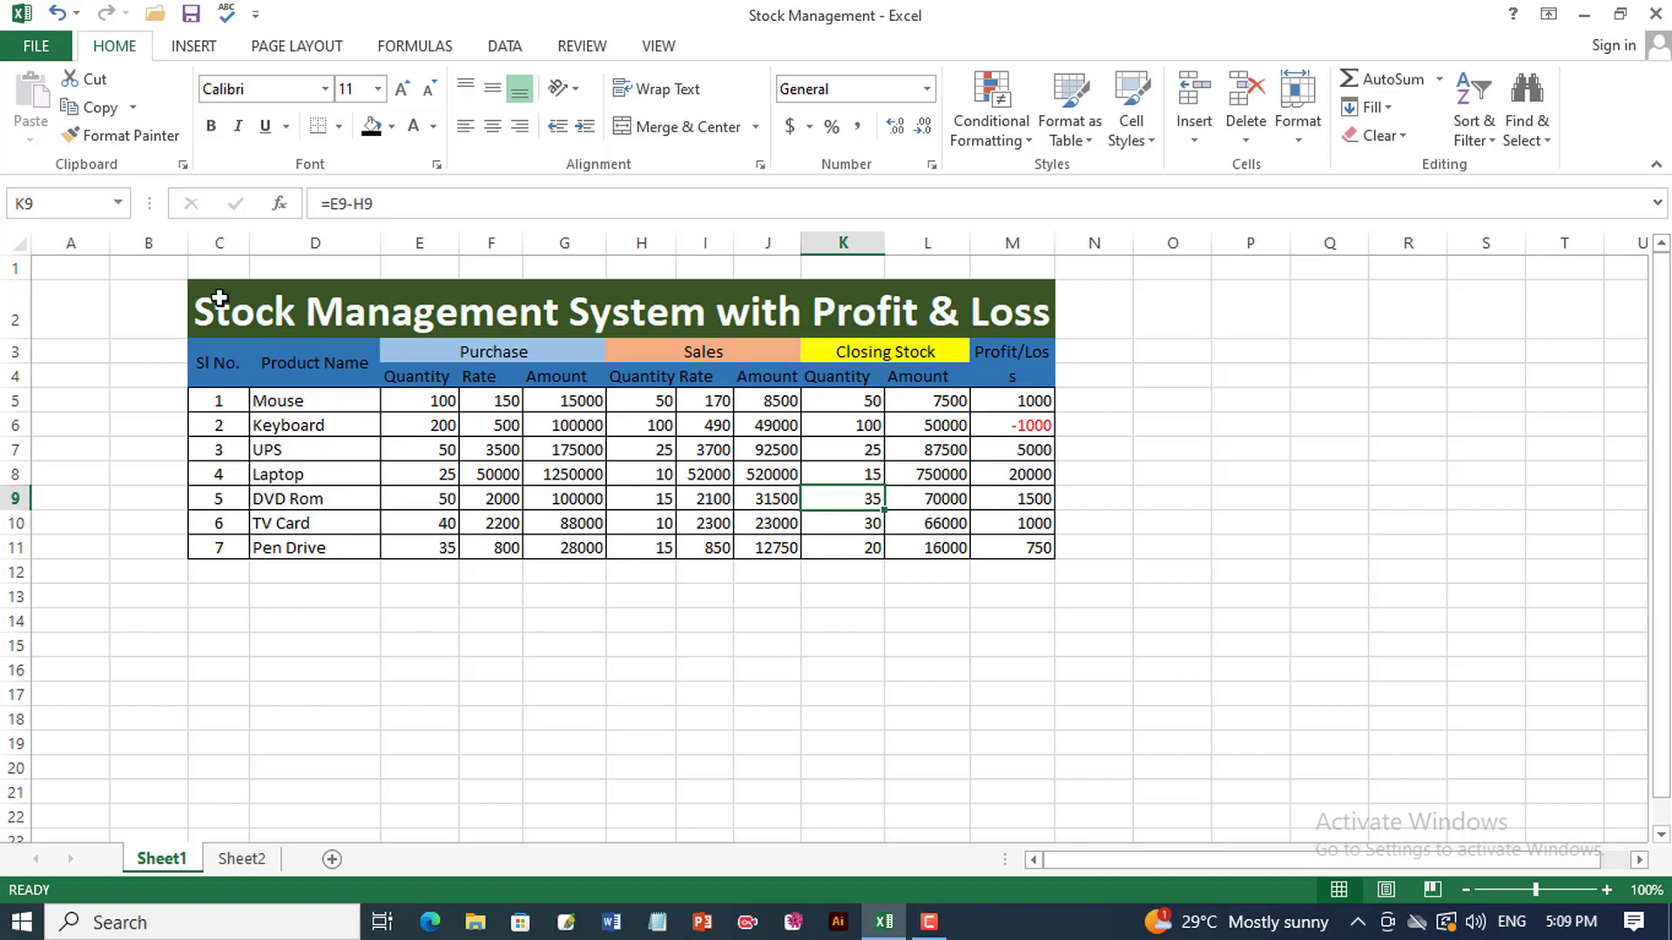
{"action": "left_click_drag", "start_coordinate": [219, 298], "coordinate": [760, 537]}
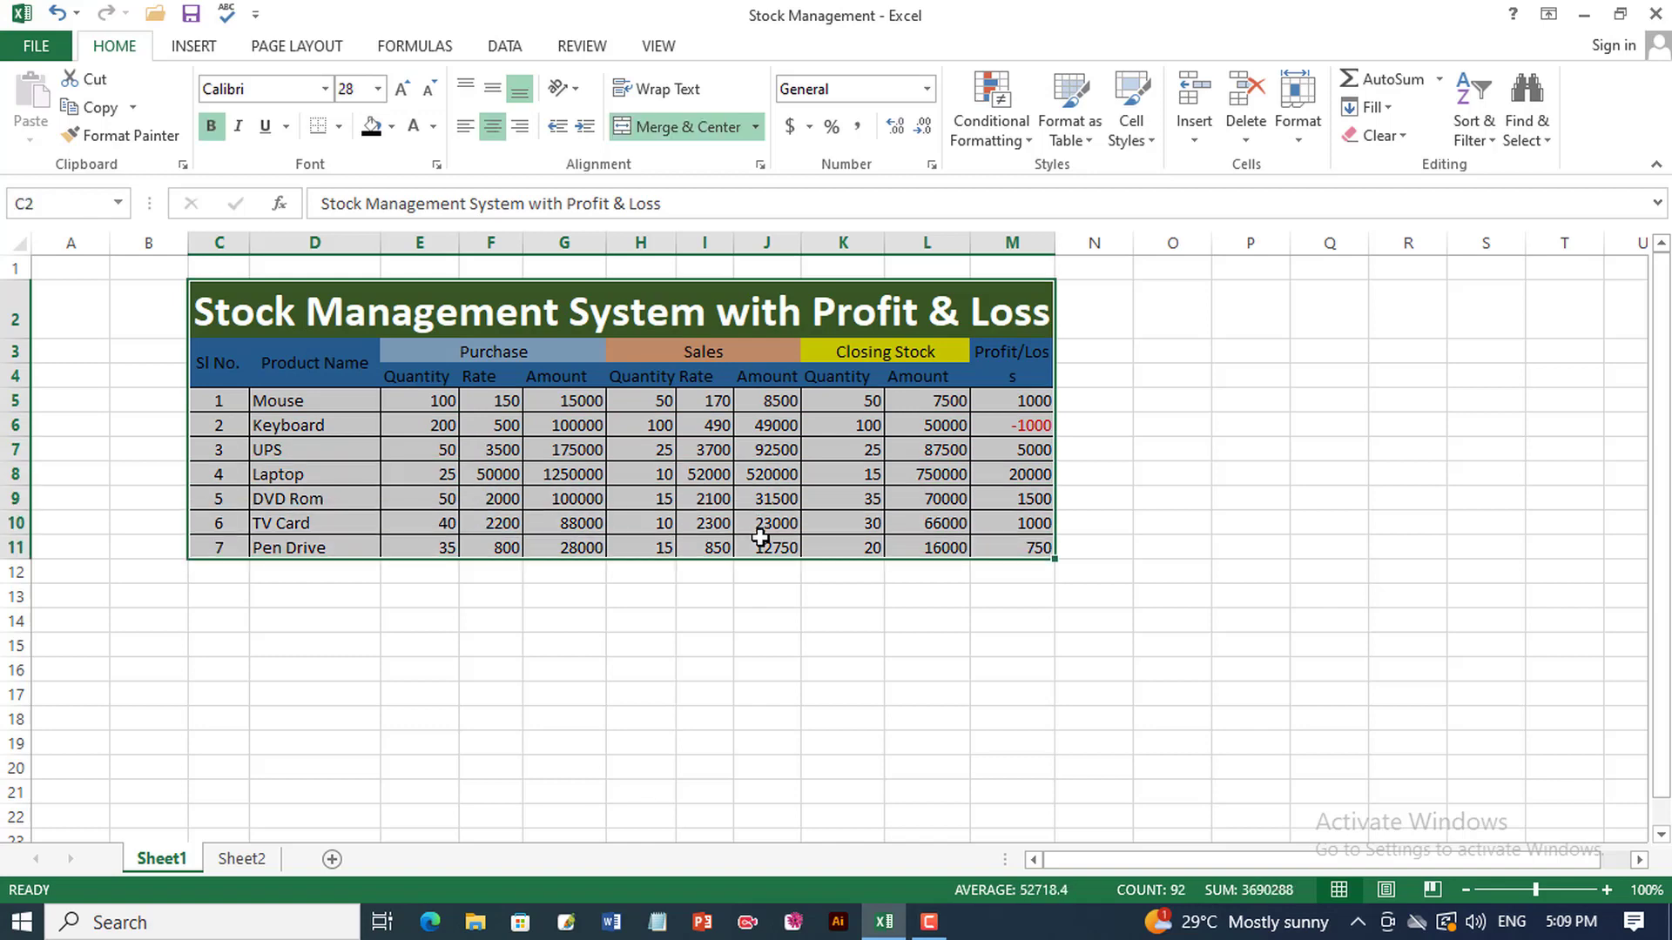
{"action": "key", "text": "ctrl+c"}
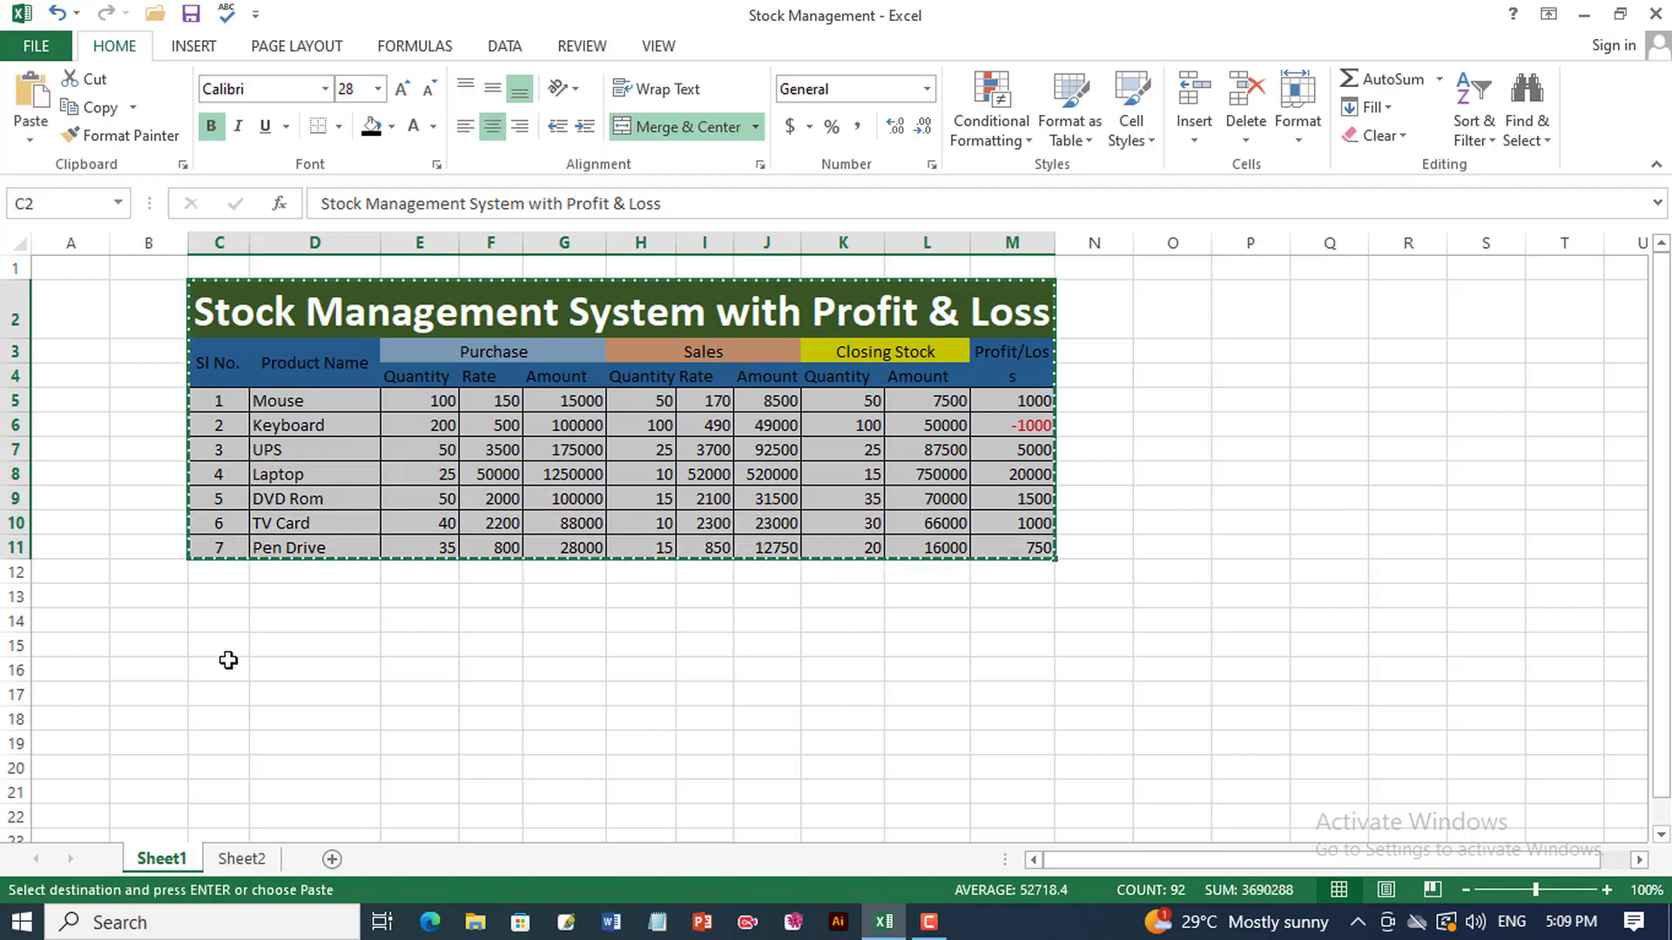
Use Paste Special to paste only the copied table's Formats starting at C14
{"action": "left_click", "coordinate": [229, 616]}
{"action": "right_click", "coordinate": [218, 619]}
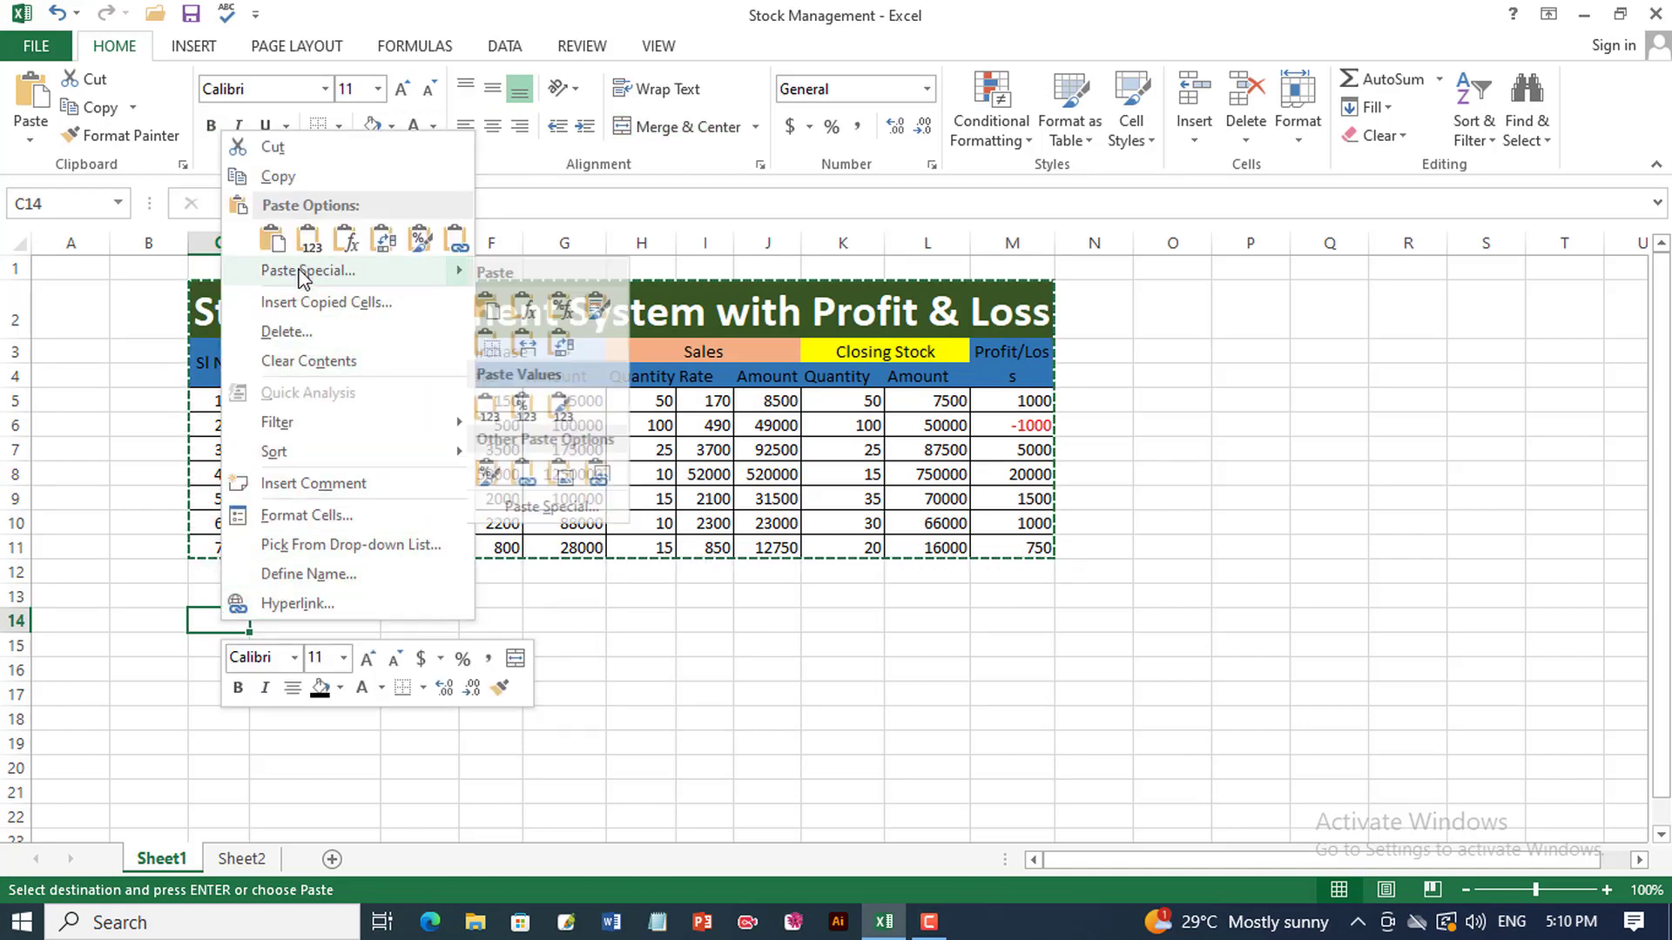
{"action": "left_click", "coordinate": [302, 271]}
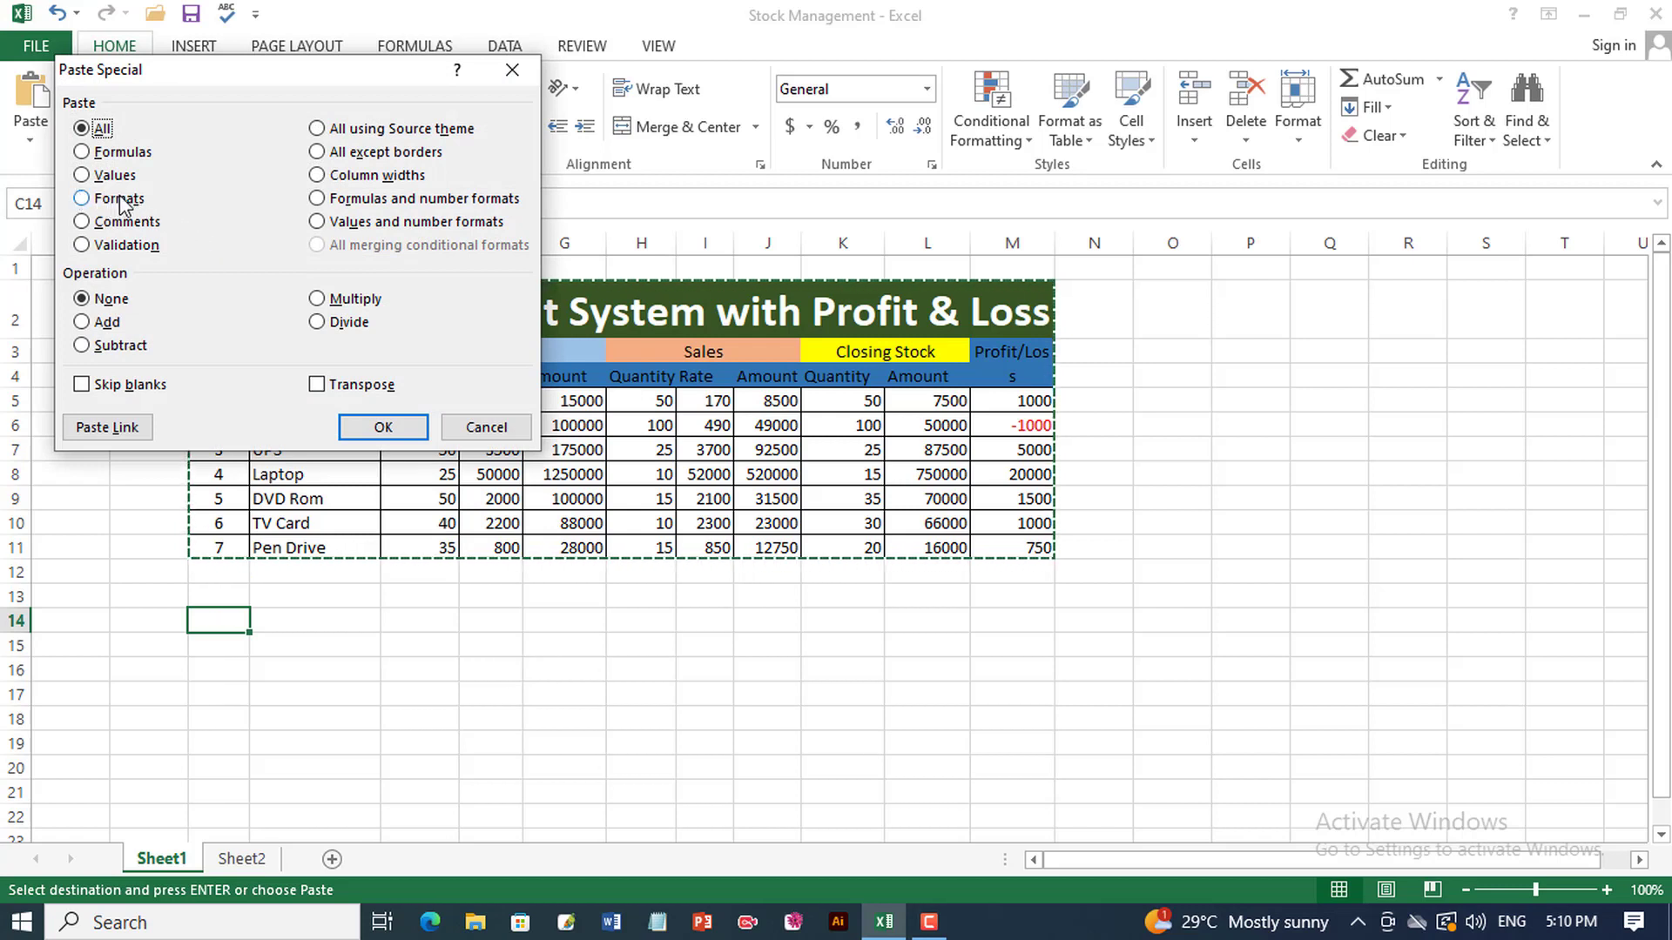
{"action": "left_click", "coordinate": [83, 199]}
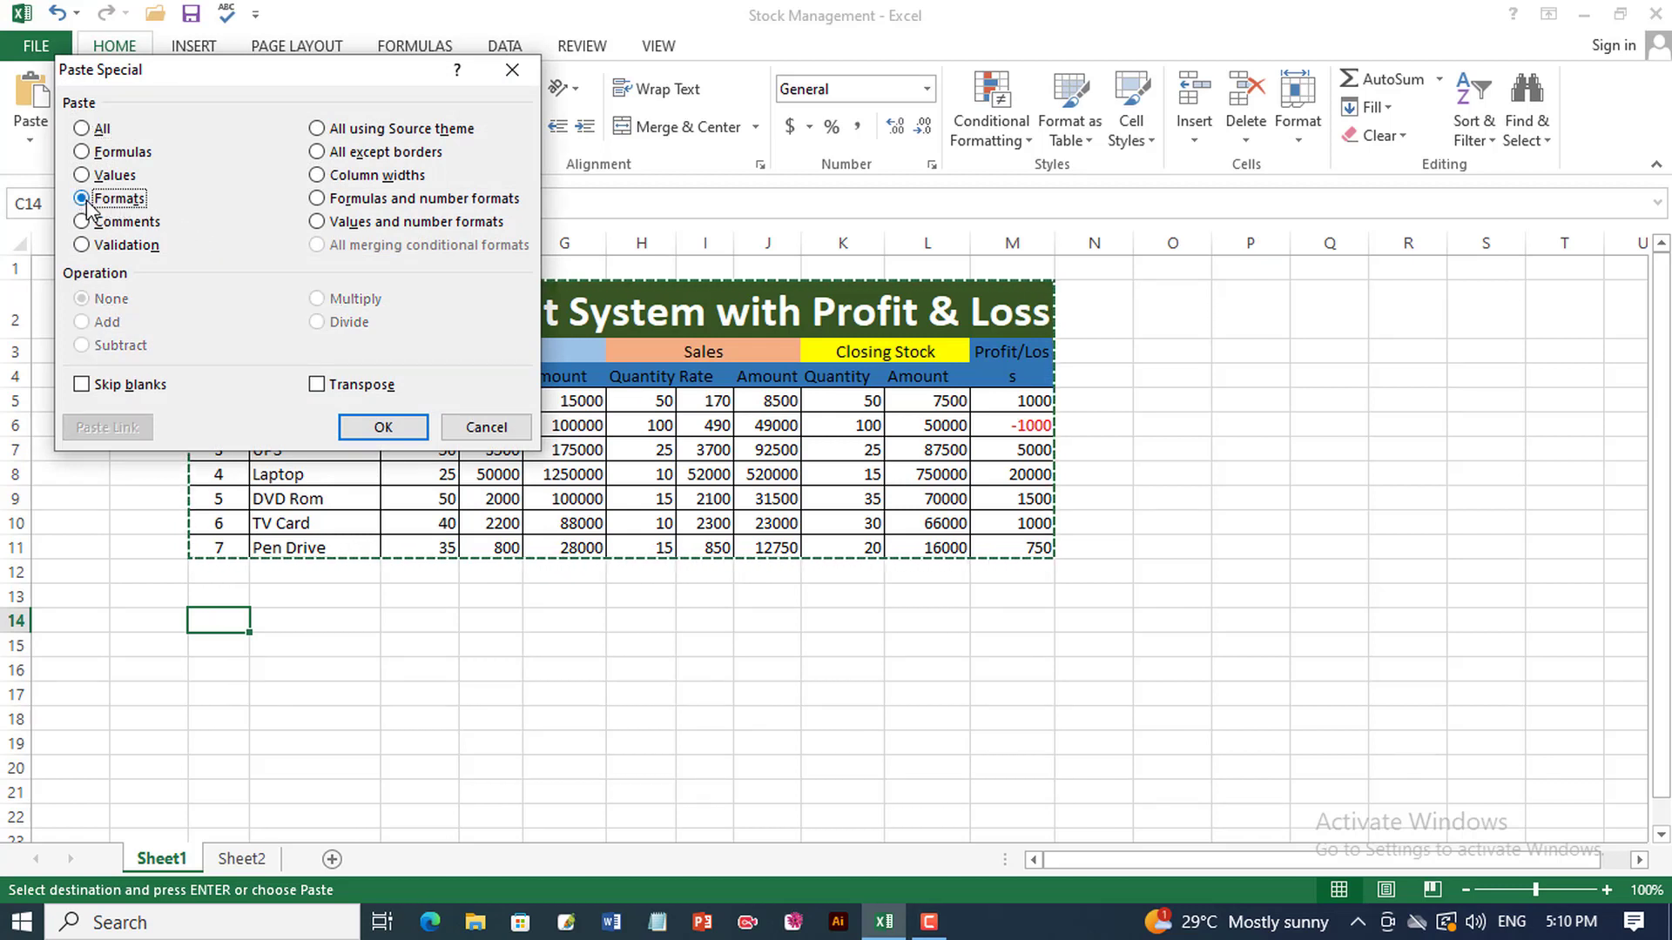
{"action": "left_click", "coordinate": [383, 427]}
{"action": "scroll", "coordinate": [676, 653], "scroll_direction": "down", "scroll_amount": 2}
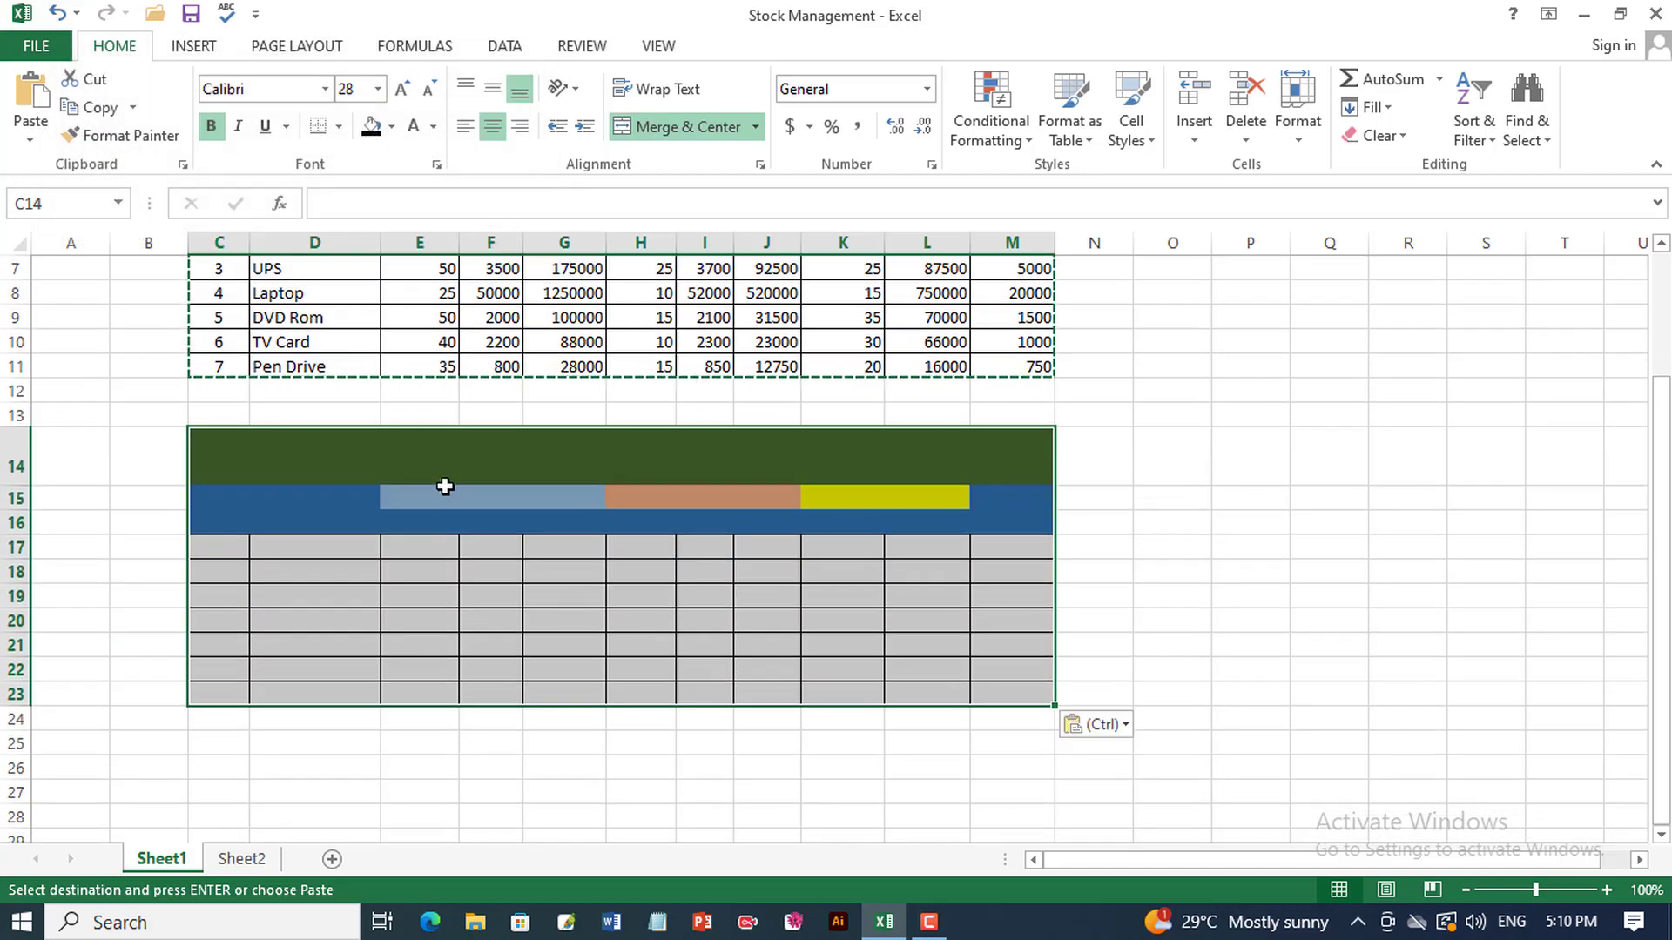
{"action": "left_click", "coordinate": [444, 504]}
Undo the Formats paste below the original table
{"action": "scroll", "coordinate": [601, 567], "scroll_direction": "up", "scroll_amount": 2}
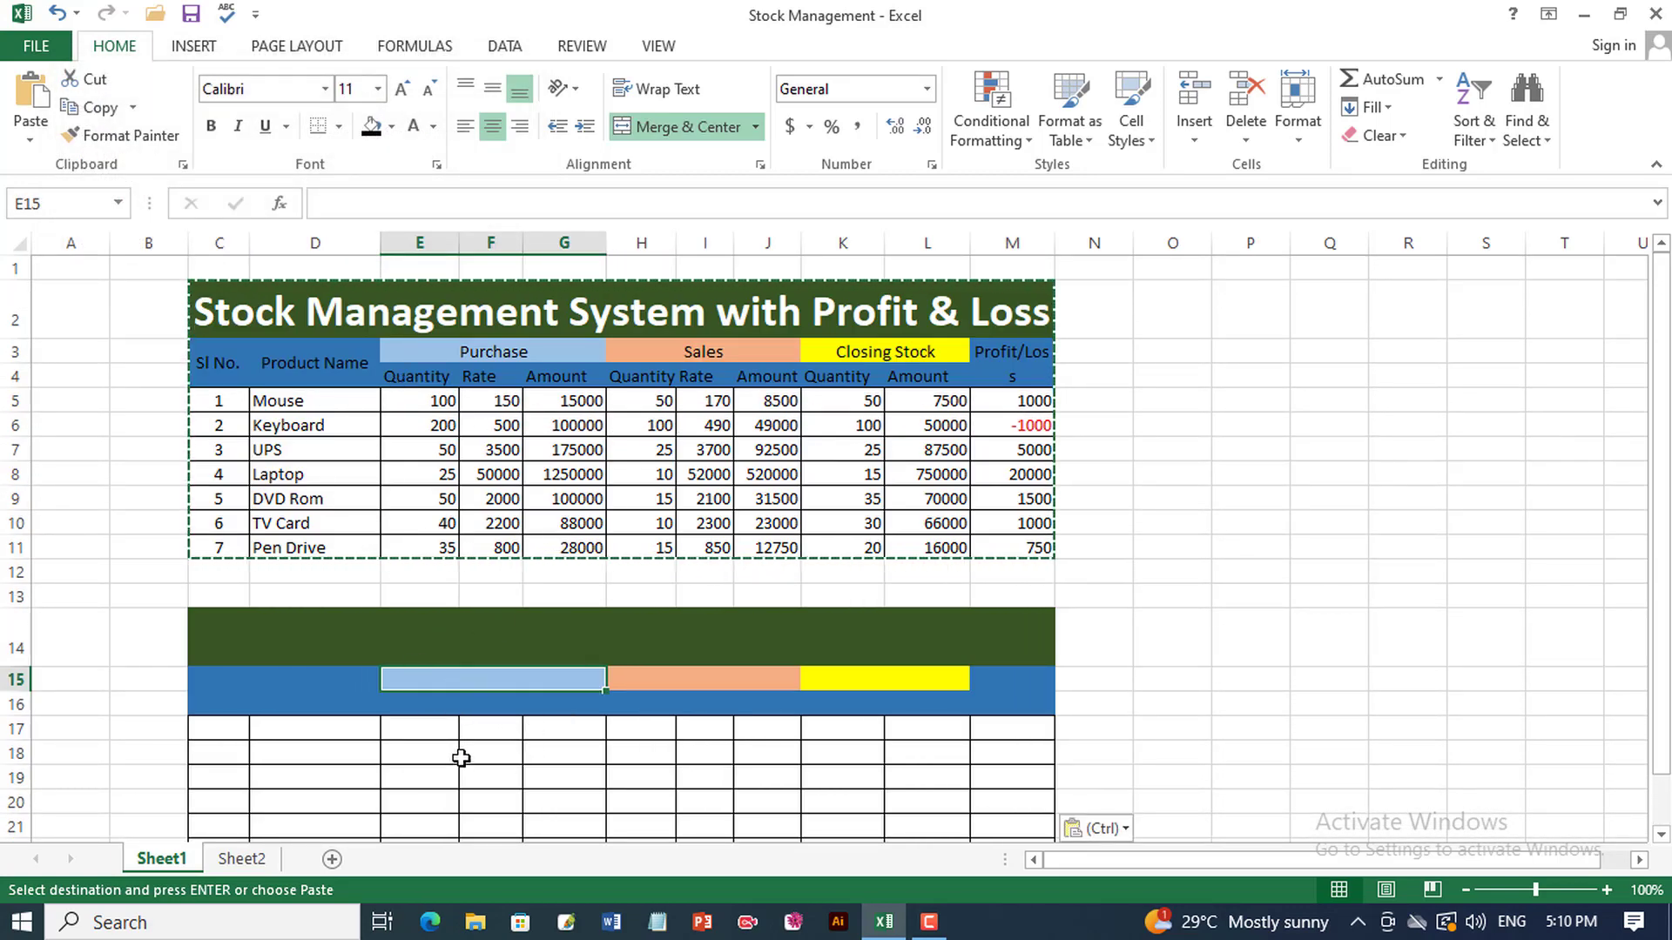
{"action": "key", "text": "ctrl+z"}
{"action": "left_click", "coordinate": [418, 718]}
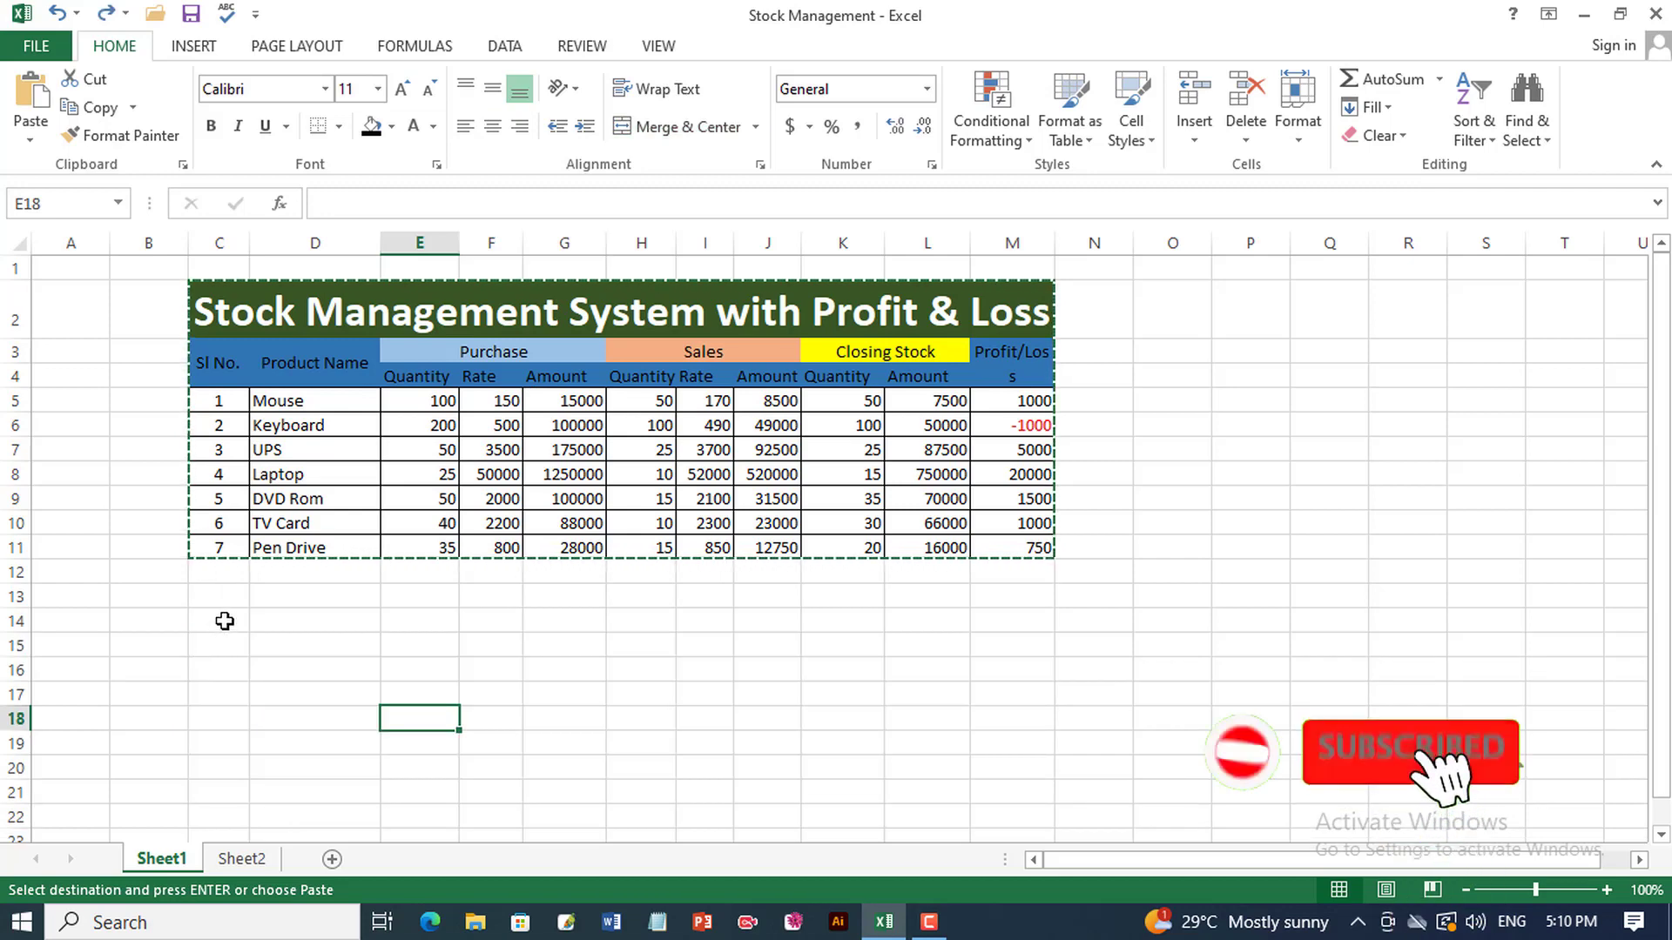
Use Paste Special to paste the copied table with the All except borders option starting at C13
{"action": "right_click", "coordinate": [225, 621]}
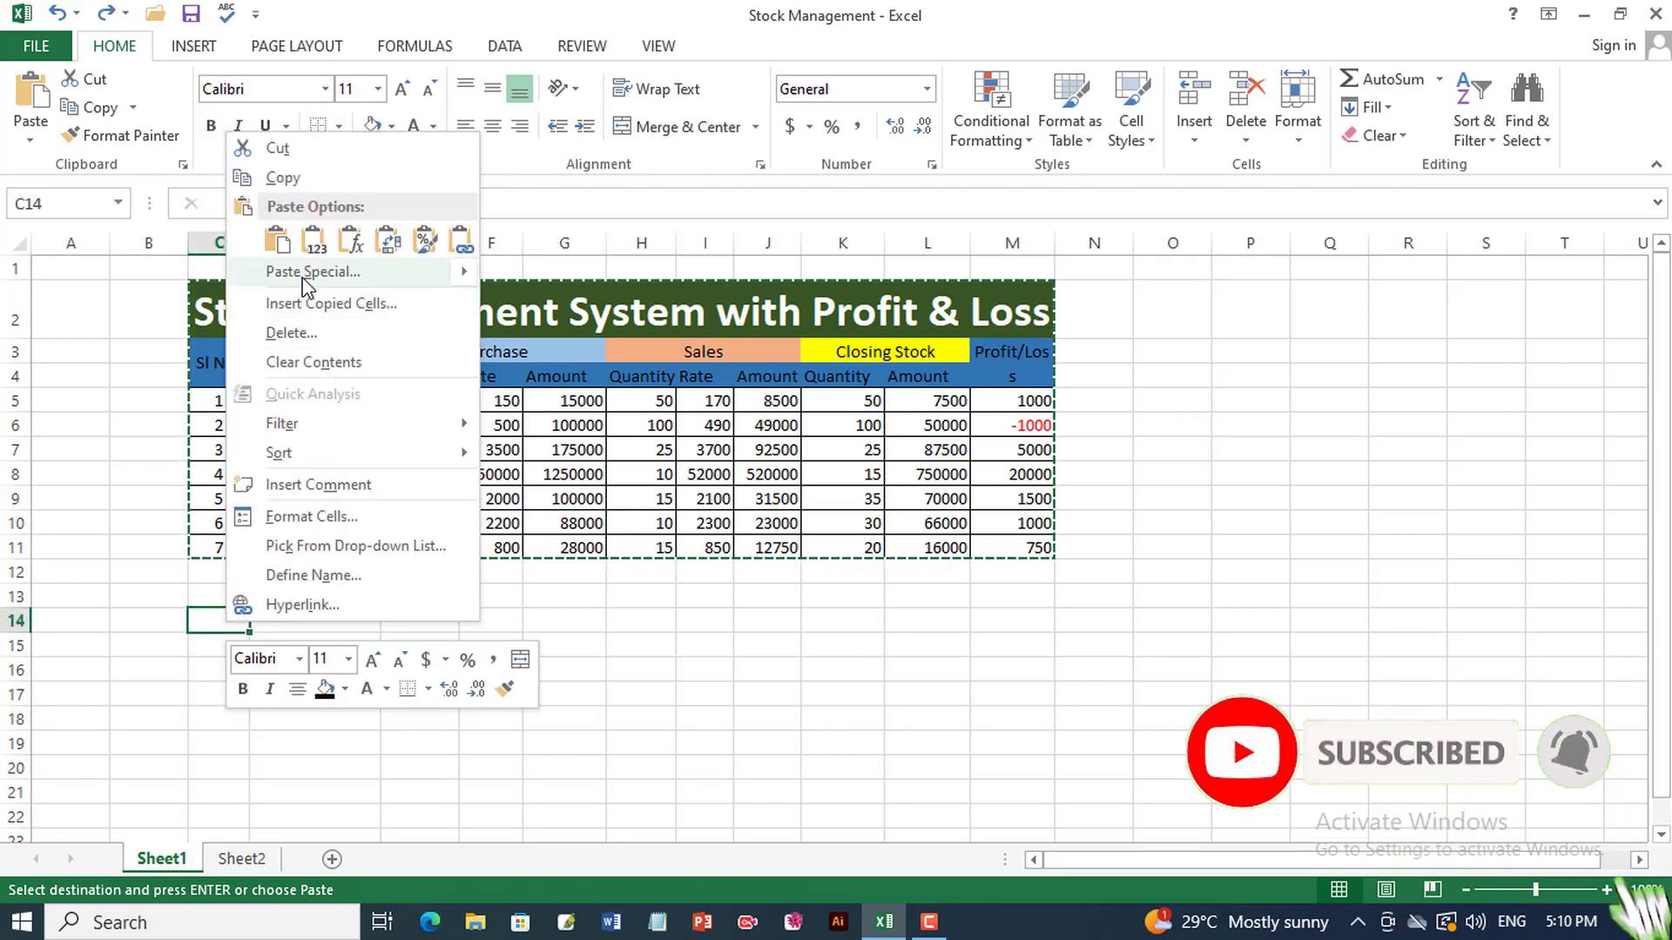
{"action": "left_click", "coordinate": [302, 272]}
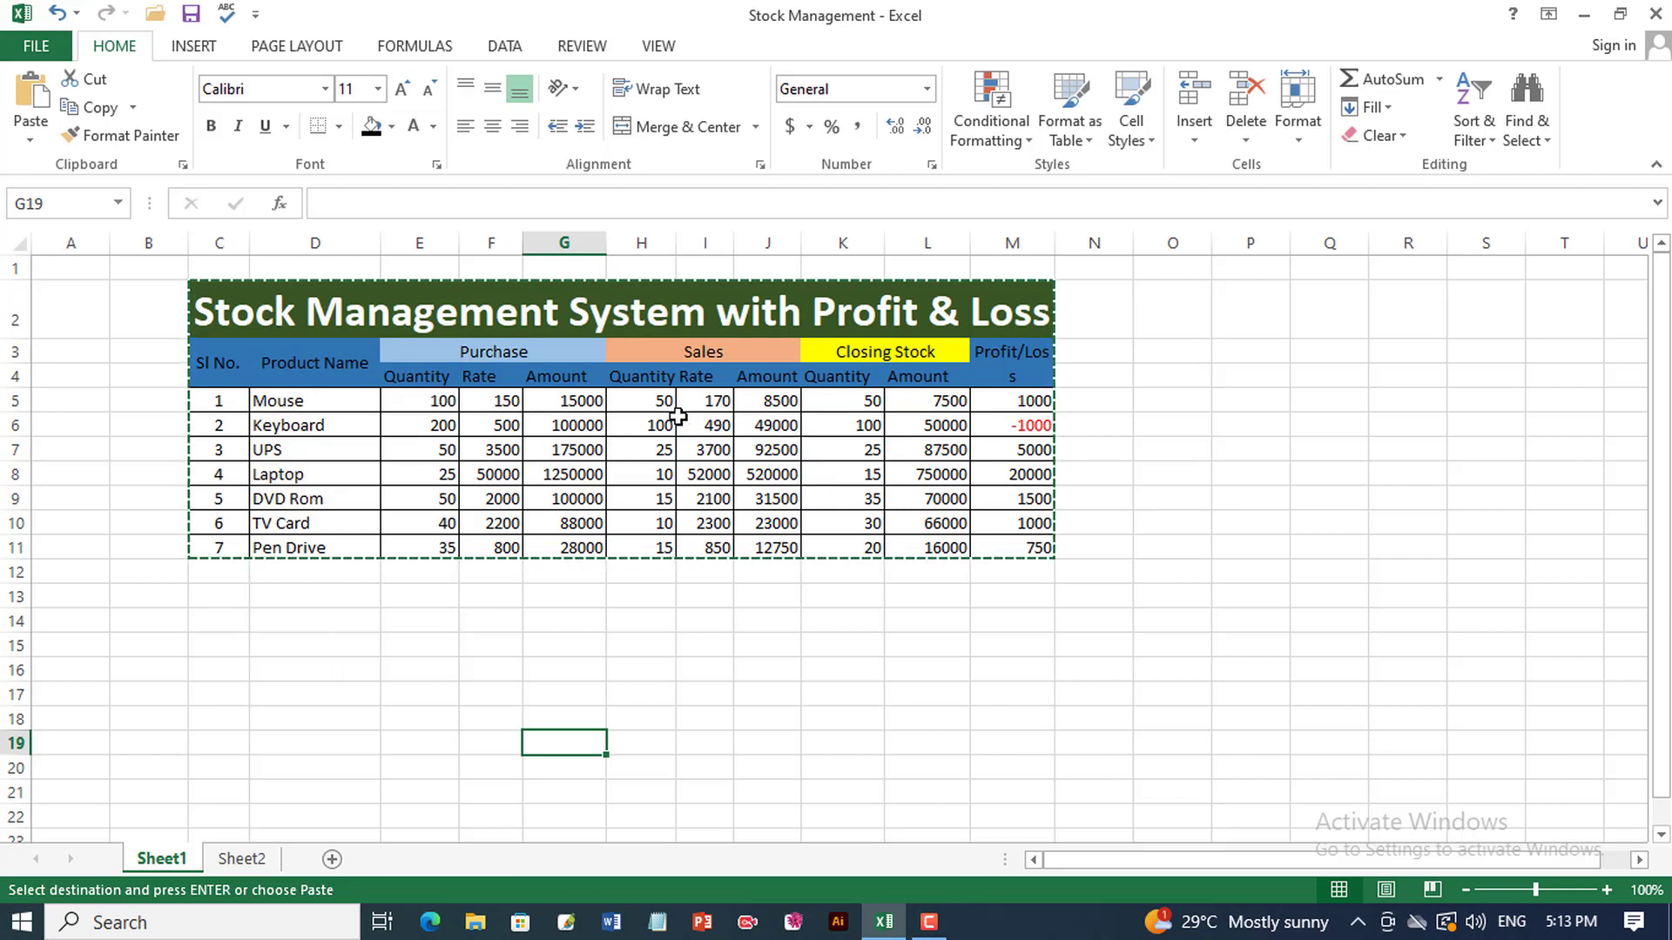
{"action": "left_click", "coordinate": [219, 594]}
{"action": "right_click", "coordinate": [216, 601]}
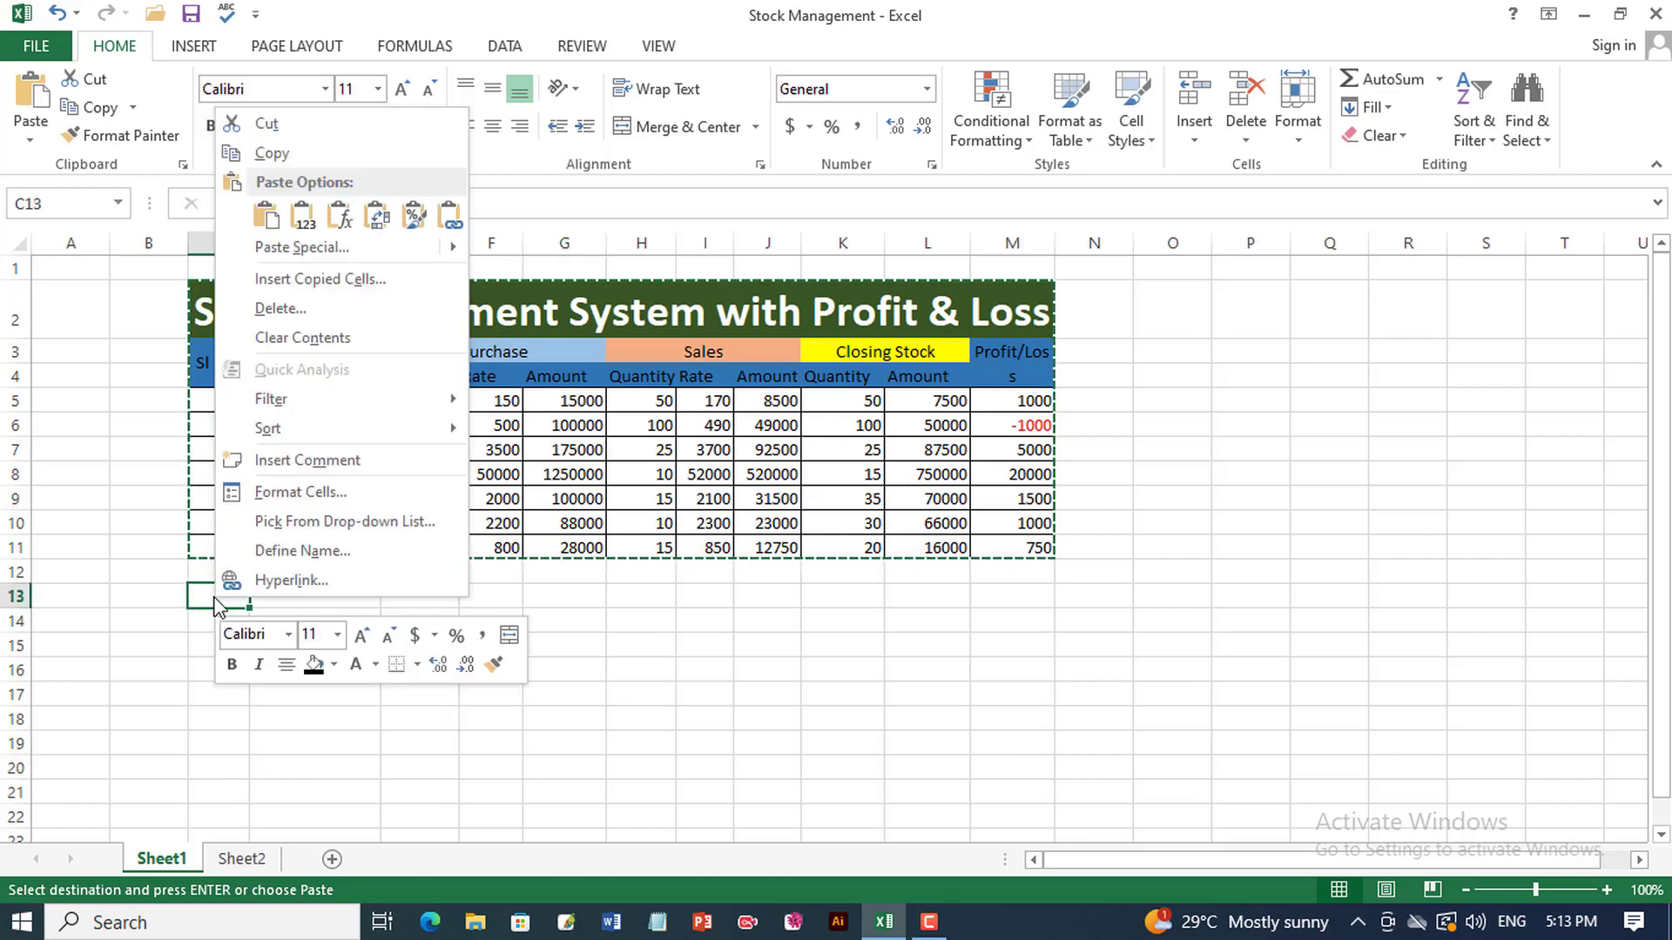
{"action": "left_click", "coordinate": [300, 248]}
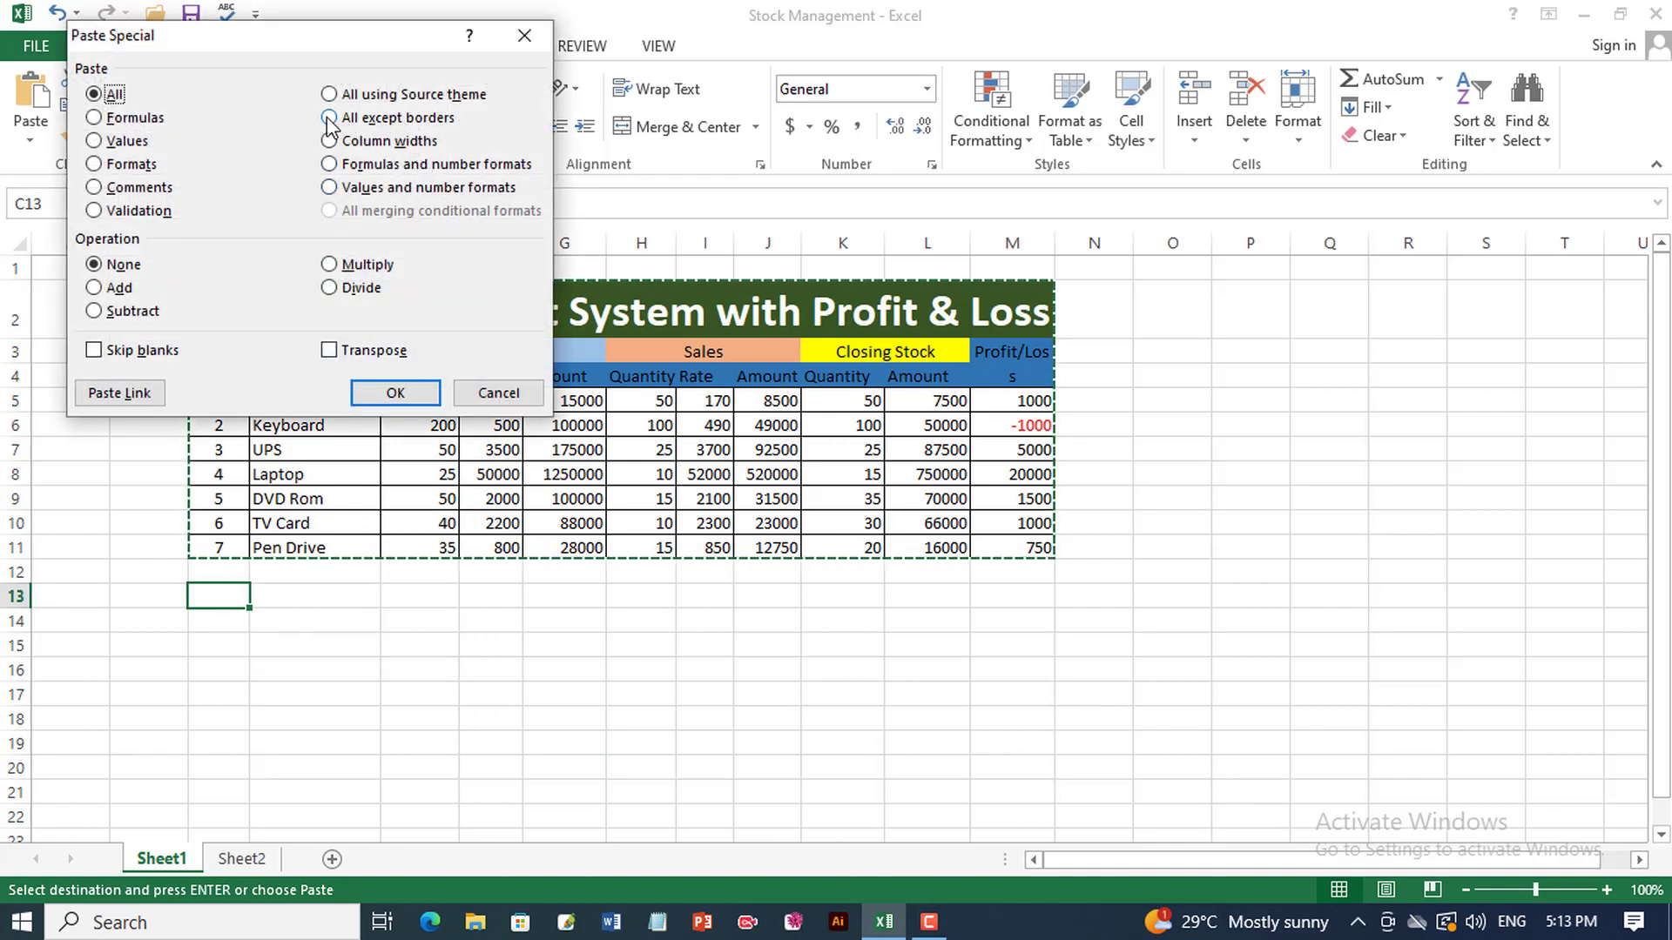
{"action": "left_click", "coordinate": [402, 116]}
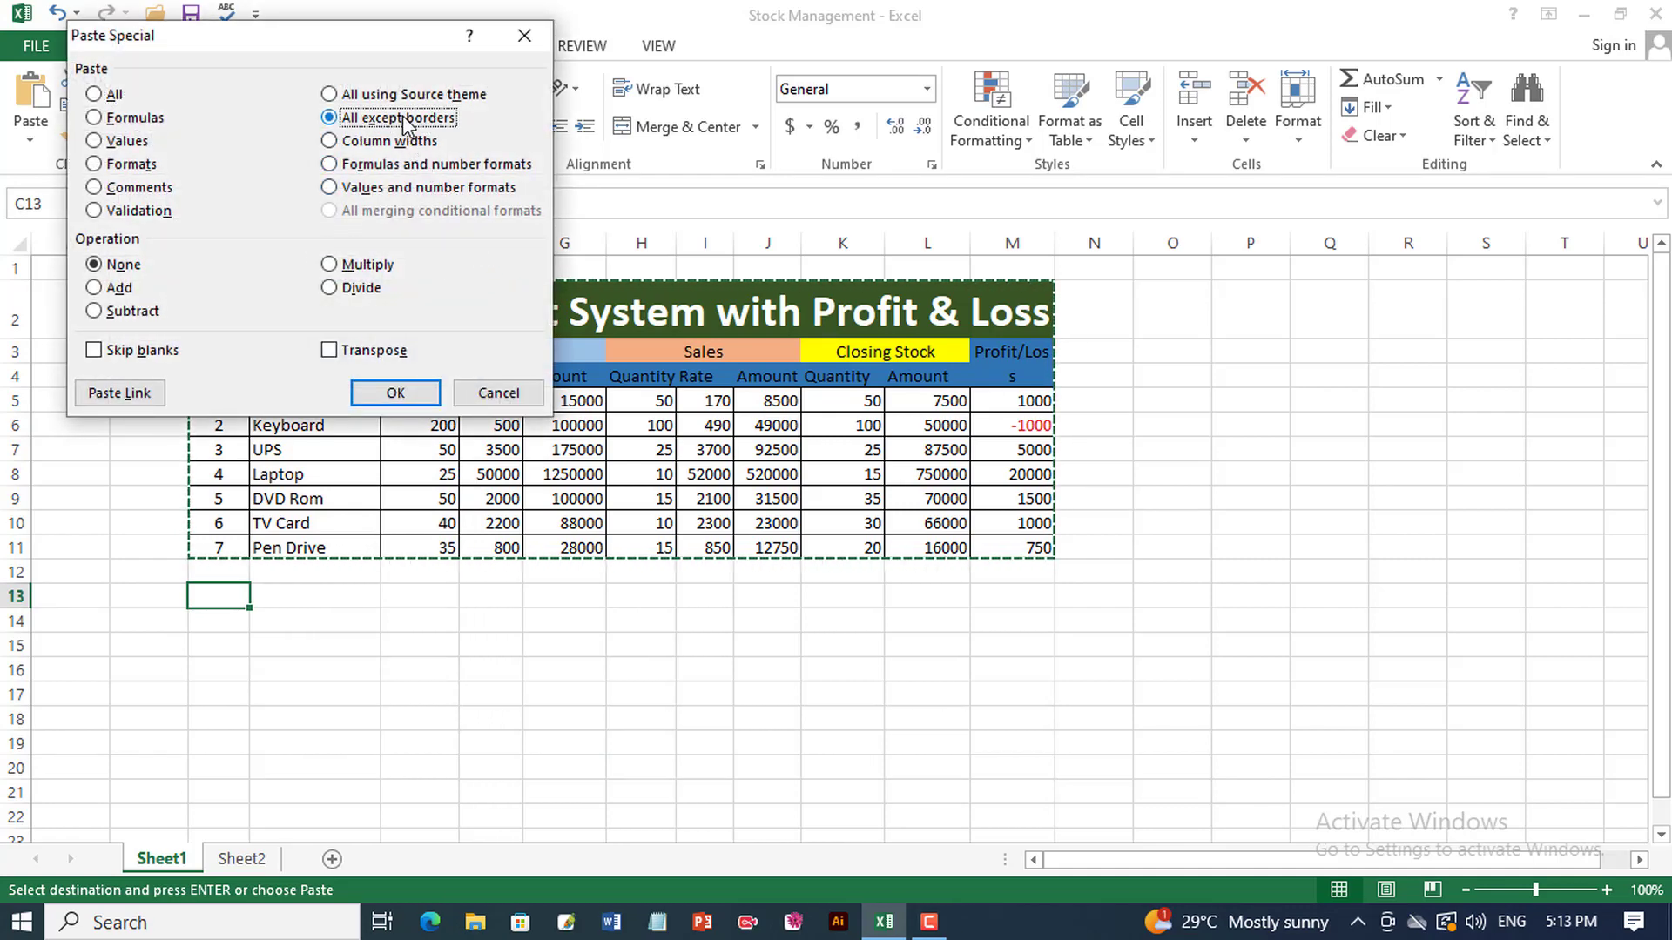
{"action": "left_click", "coordinate": [396, 393]}
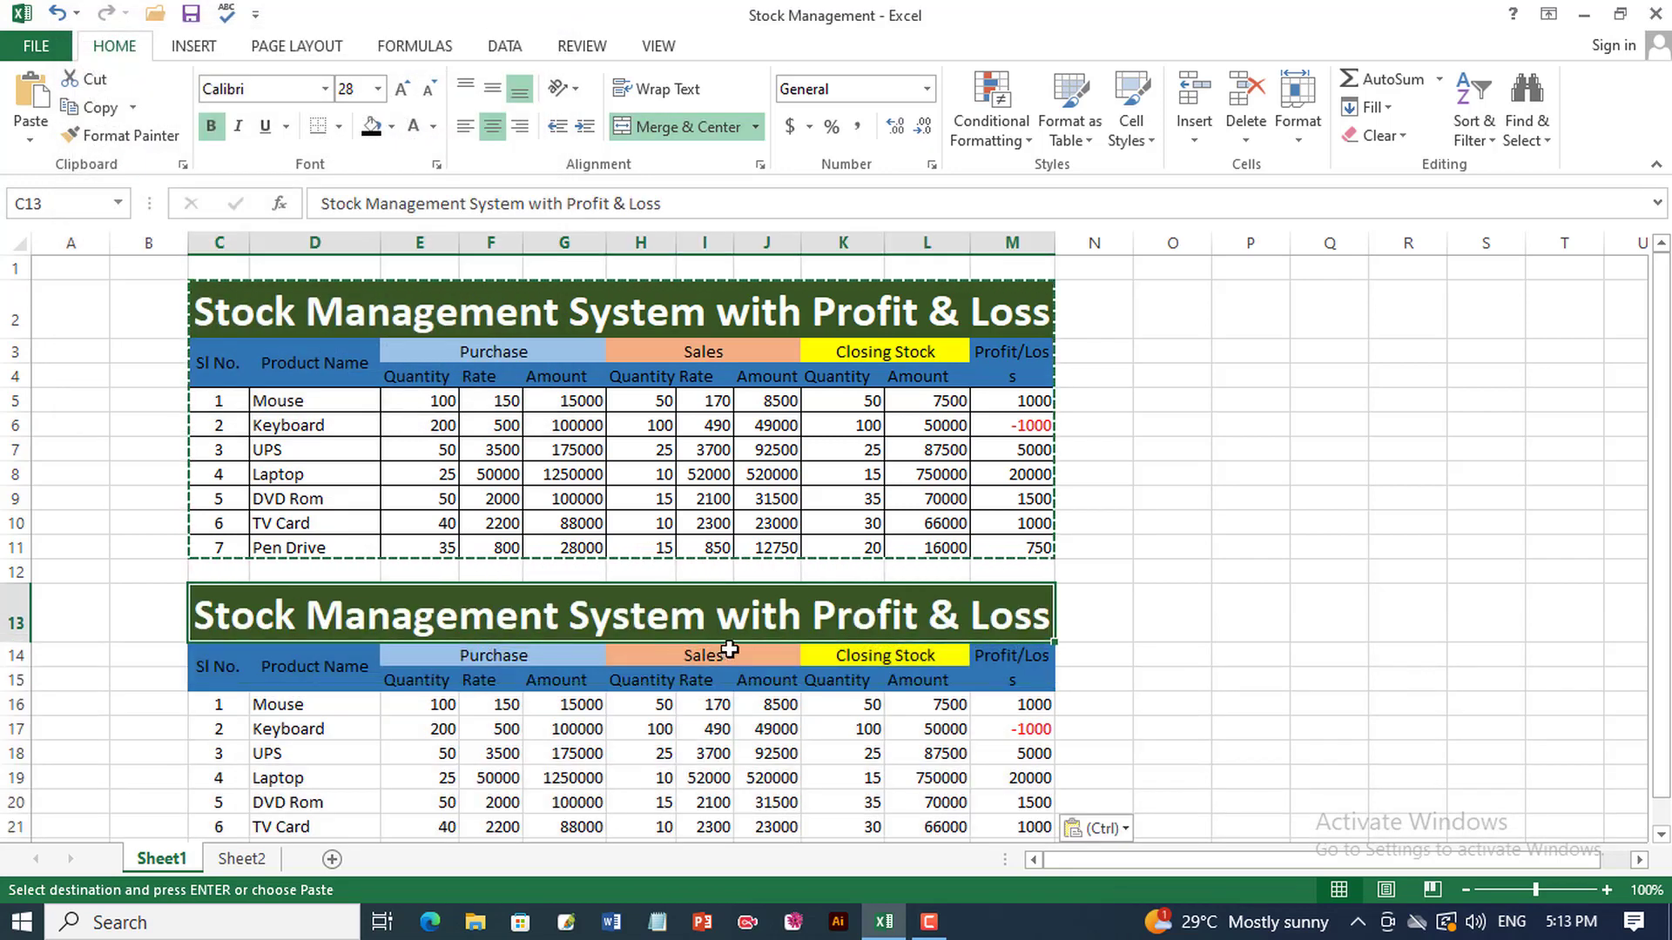
{"action": "scroll", "coordinate": [730, 648], "scroll_direction": "down", "scroll_amount": 2}
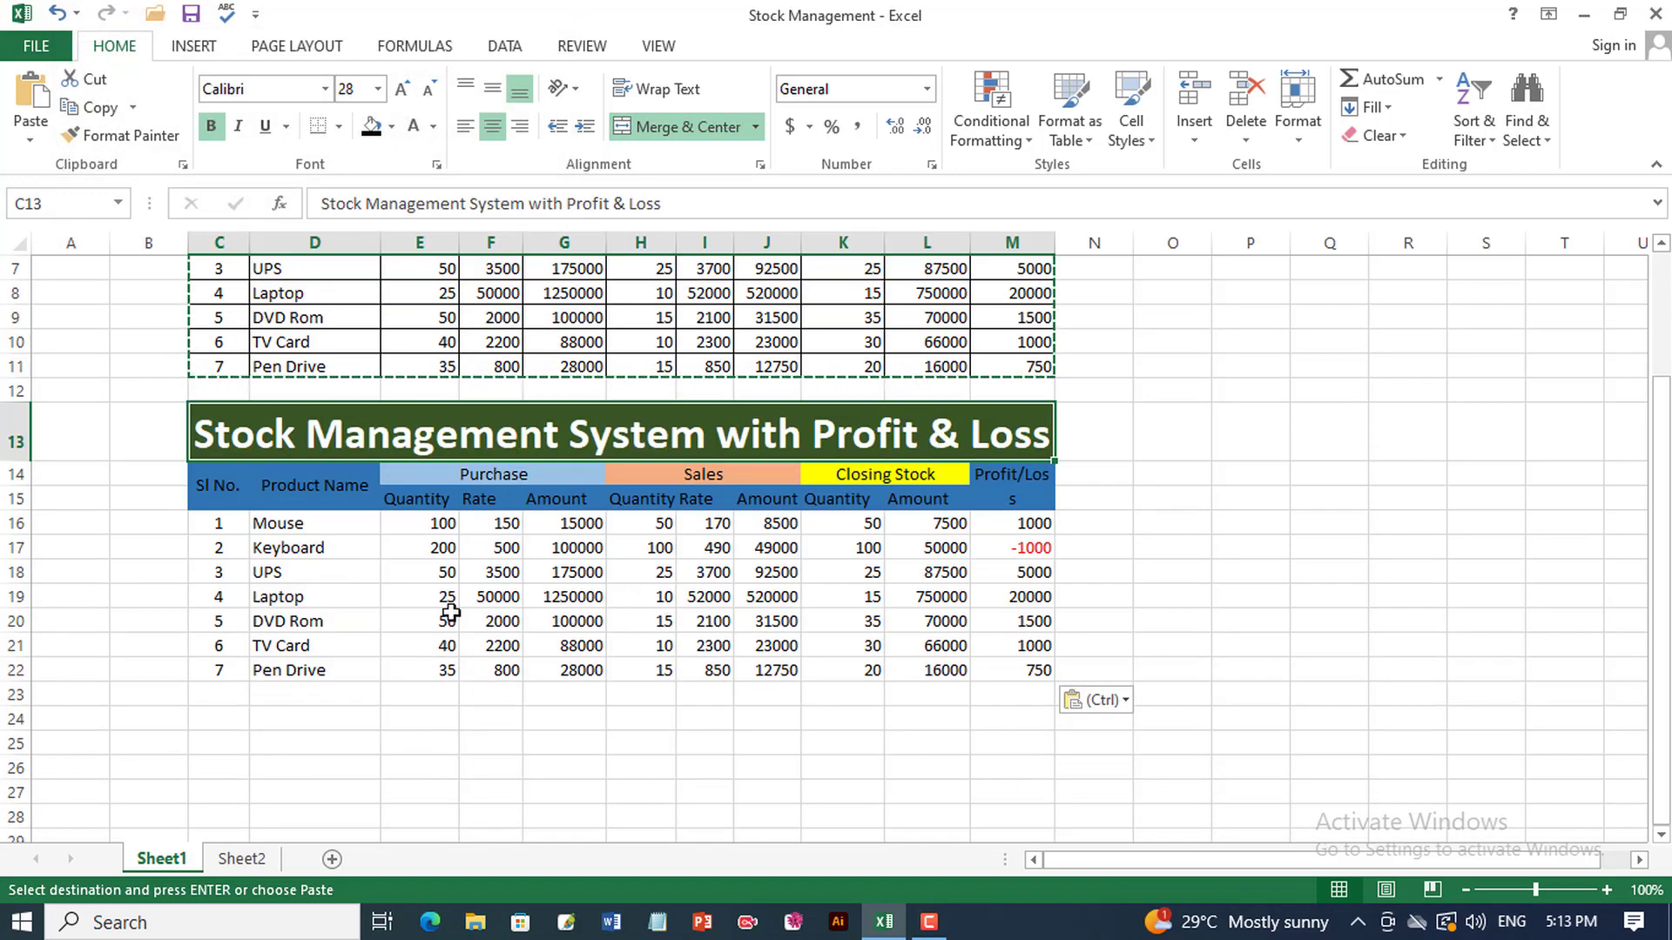
Undo the borderless table paste in C13:M22
{"action": "scroll", "coordinate": [666, 644], "scroll_direction": "up", "scroll_amount": 1}
{"action": "key", "text": "ctrl+z"}
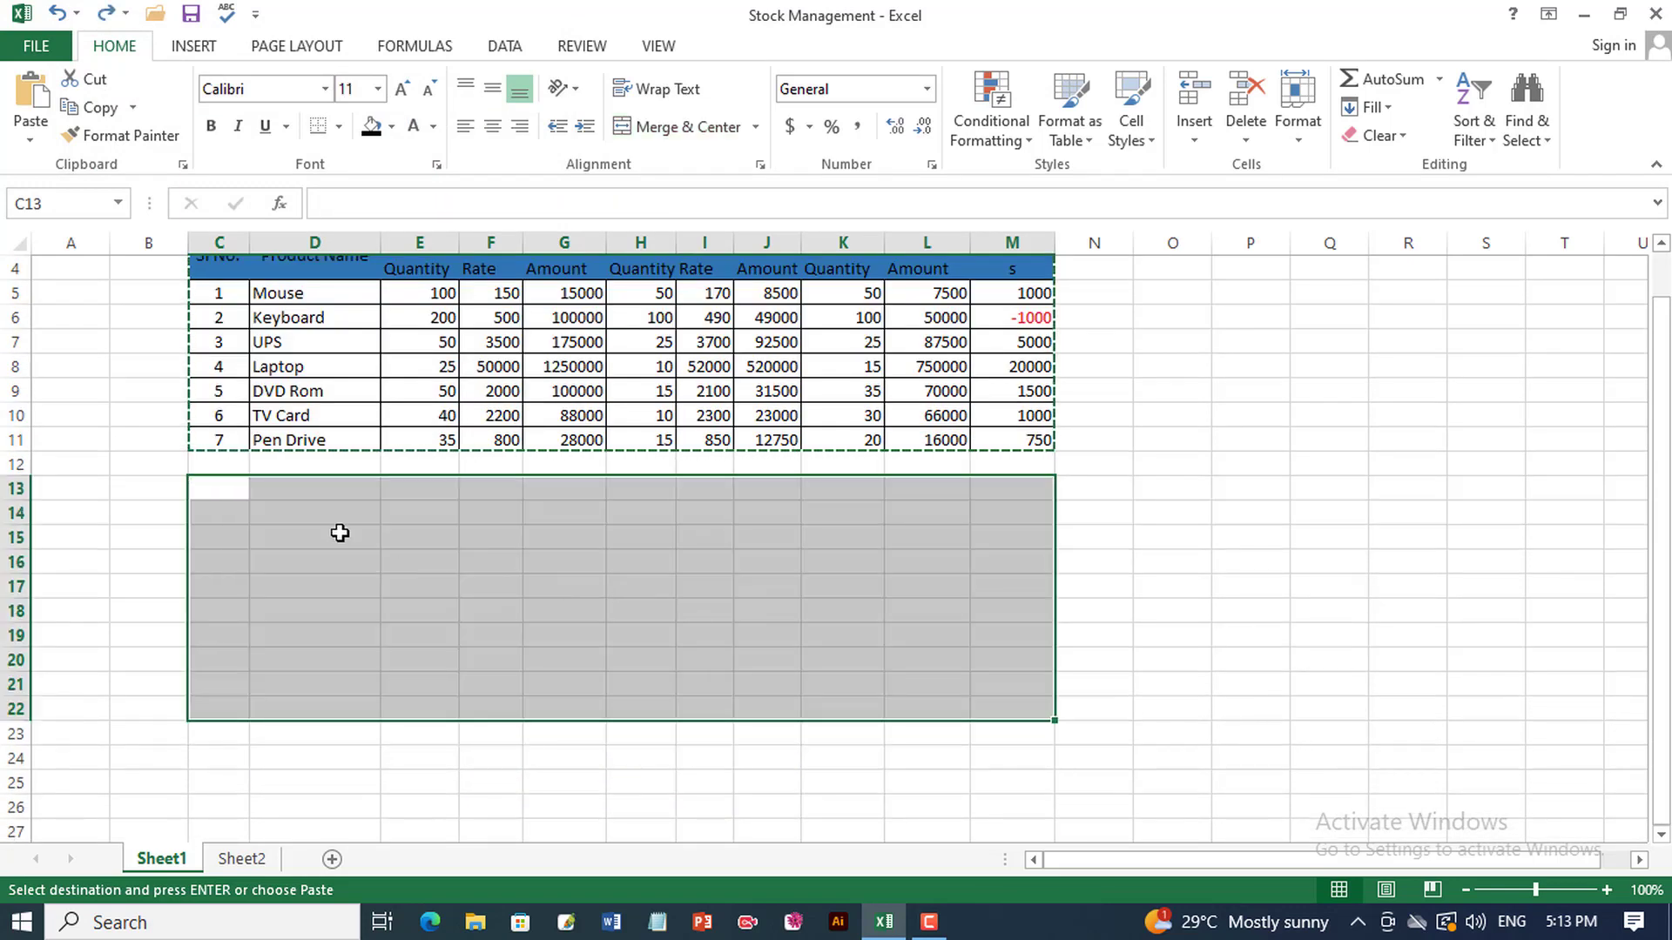
Paste the copied stock table as a Picture at C13, below the original table
{"action": "left_click", "coordinate": [221, 489]}
{"action": "scroll", "coordinate": [228, 348], "scroll_direction": "up", "scroll_amount": 1}
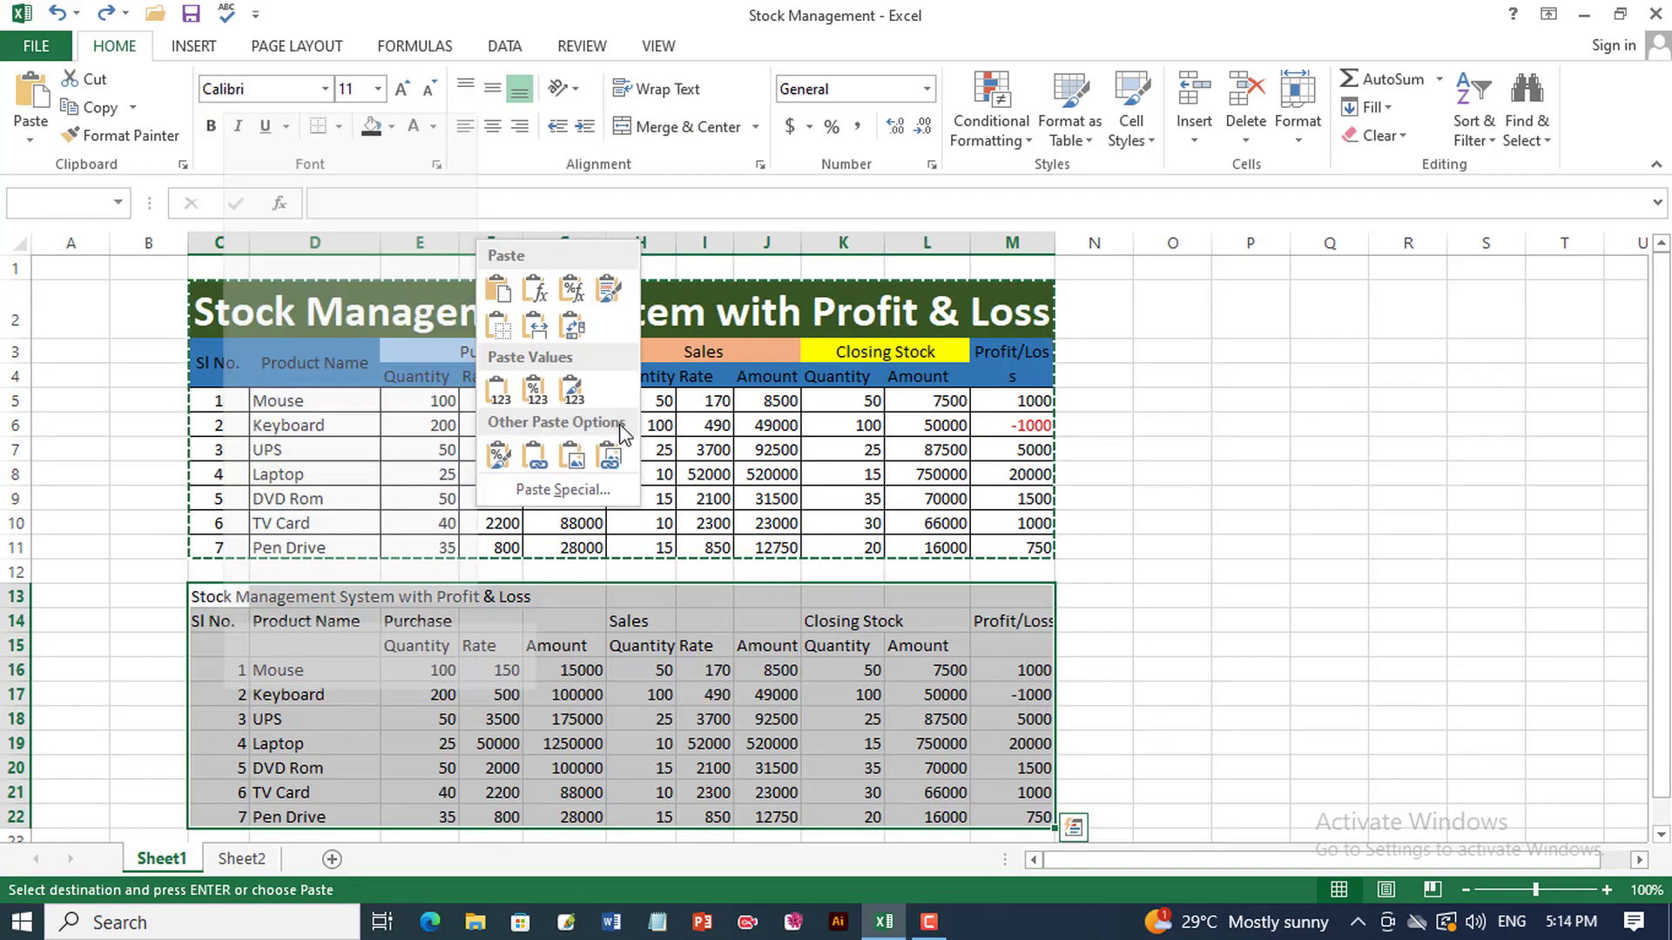
{"action": "left_click", "coordinate": [572, 456]}
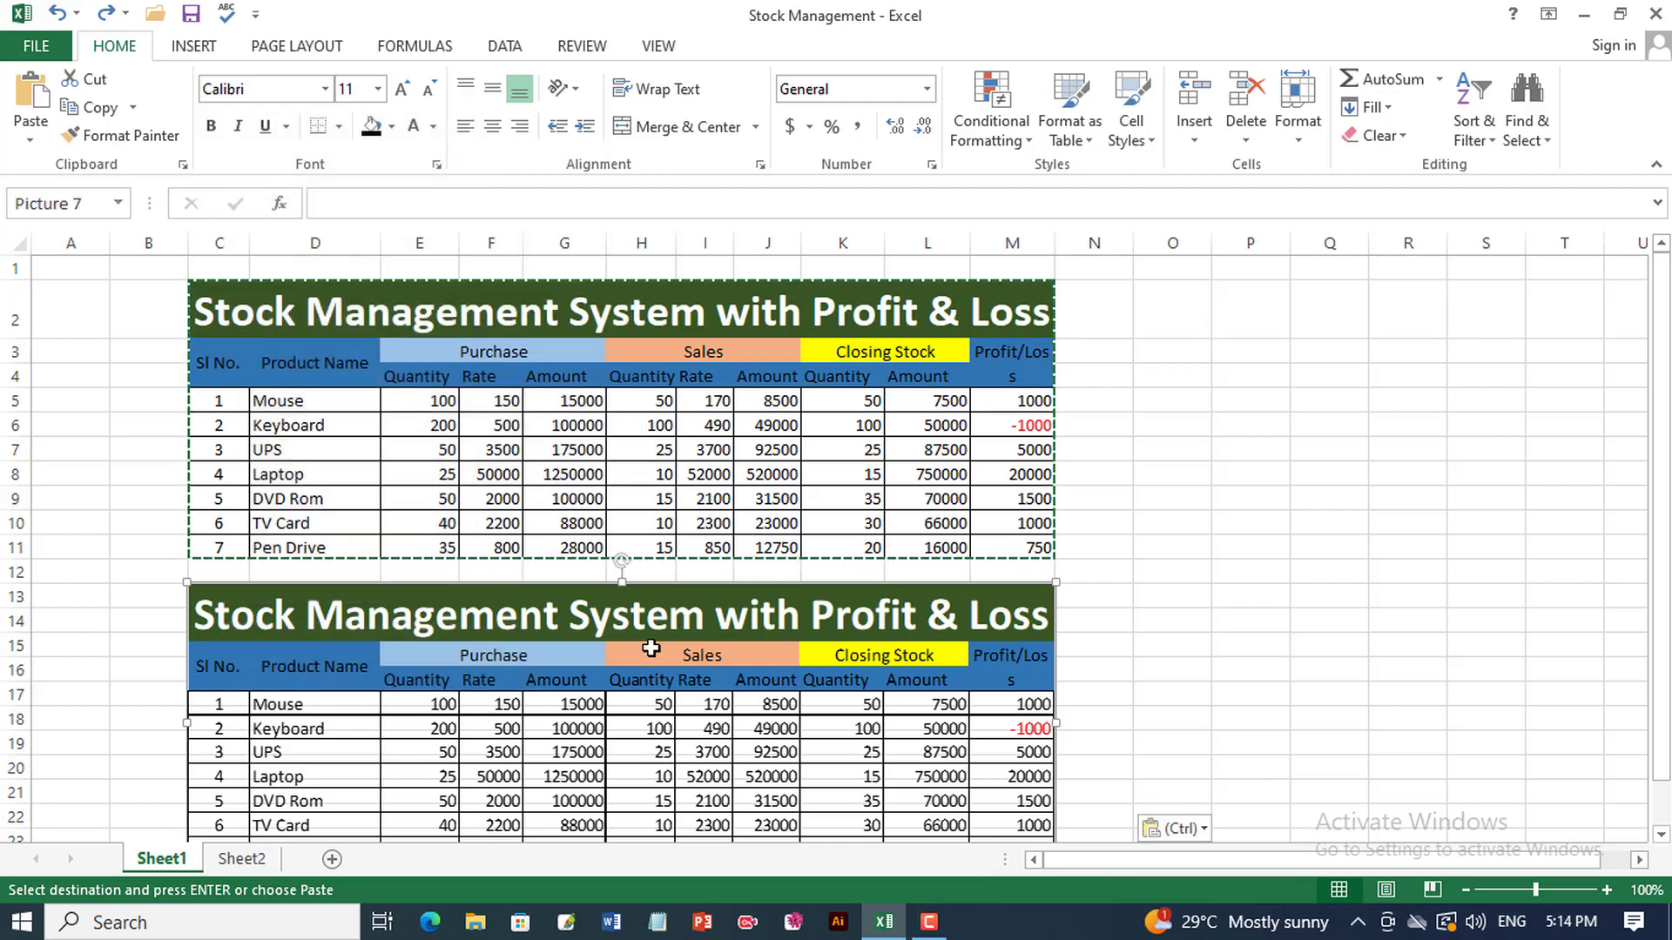
{"action": "left_click", "coordinate": [1217, 573]}
{"action": "scroll", "coordinate": [1158, 583], "scroll_direction": "down", "scroll_amount": 2}
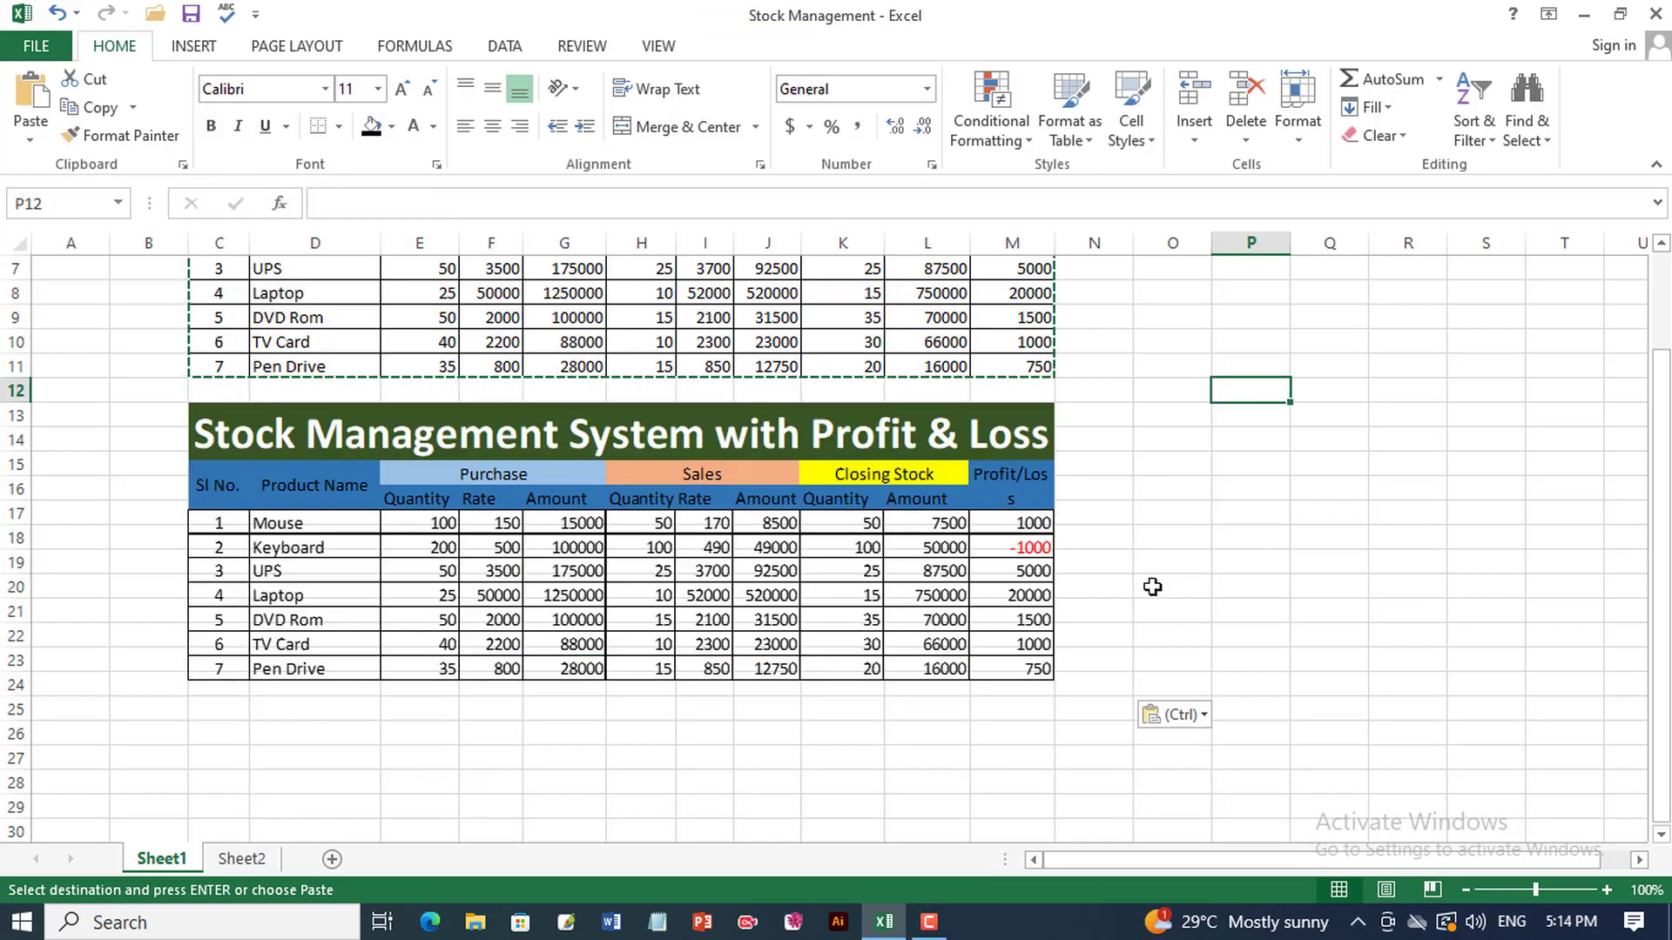
Select the pasted picture of the stock table and delete it
{"action": "left_click", "coordinate": [687, 566]}
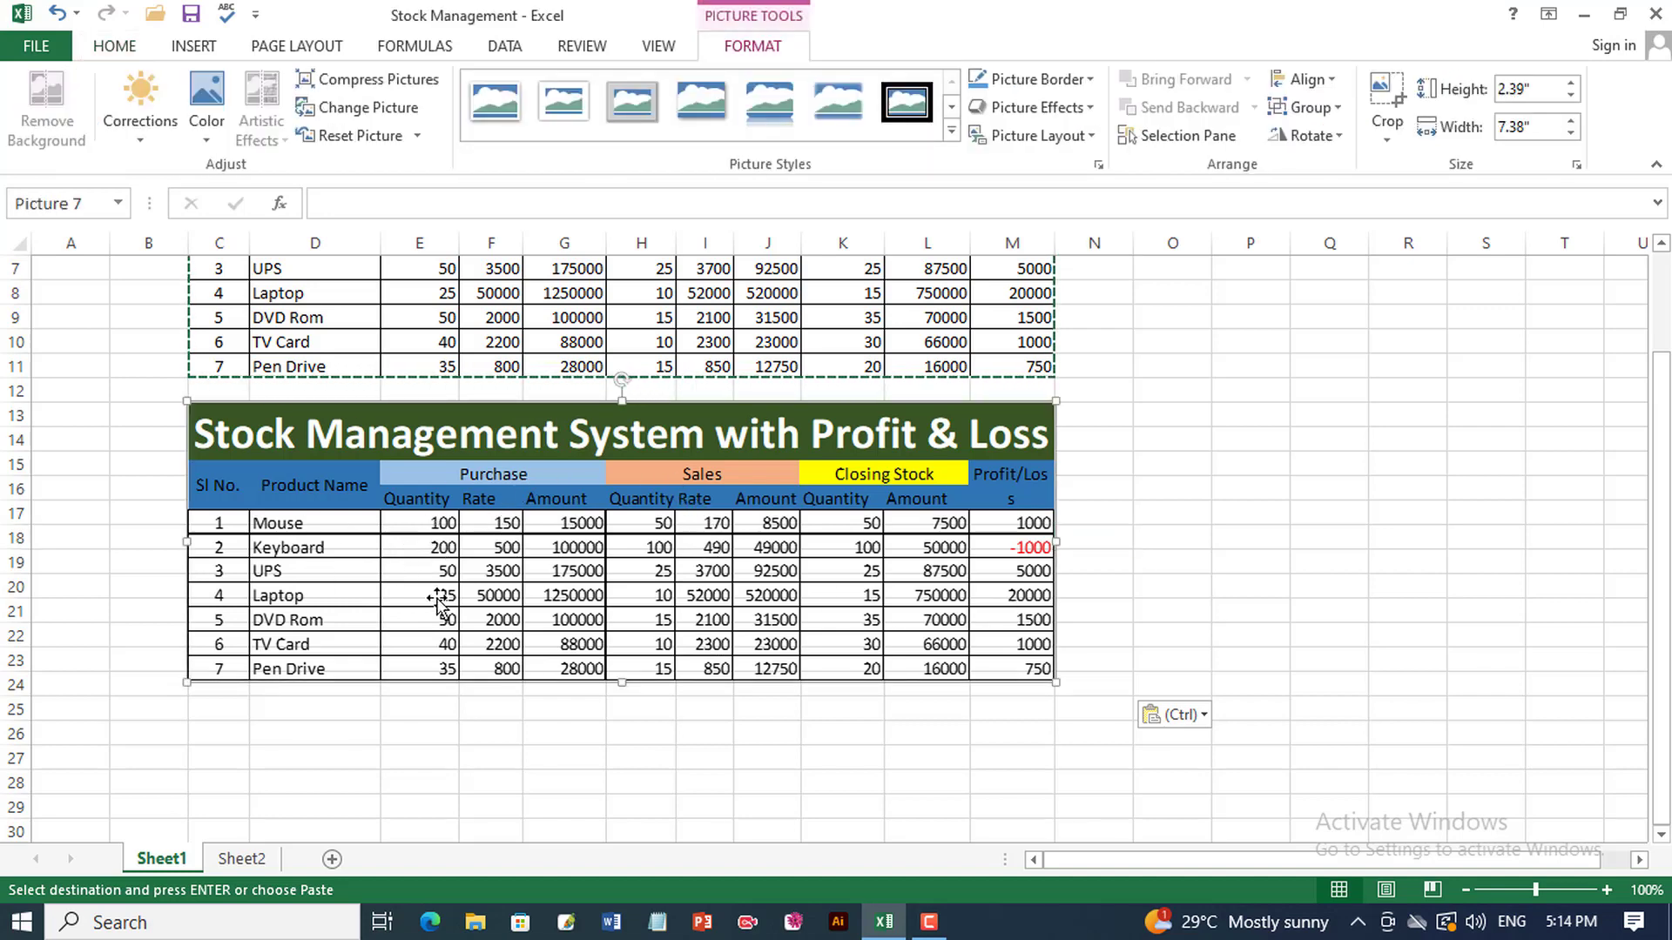
{"action": "scroll", "coordinate": [627, 601], "scroll_direction": "up", "scroll_amount": 1}
{"action": "key", "text": "Delete"}
{"action": "scroll", "coordinate": [783, 487], "scroll_direction": "up", "scroll_amount": 1}
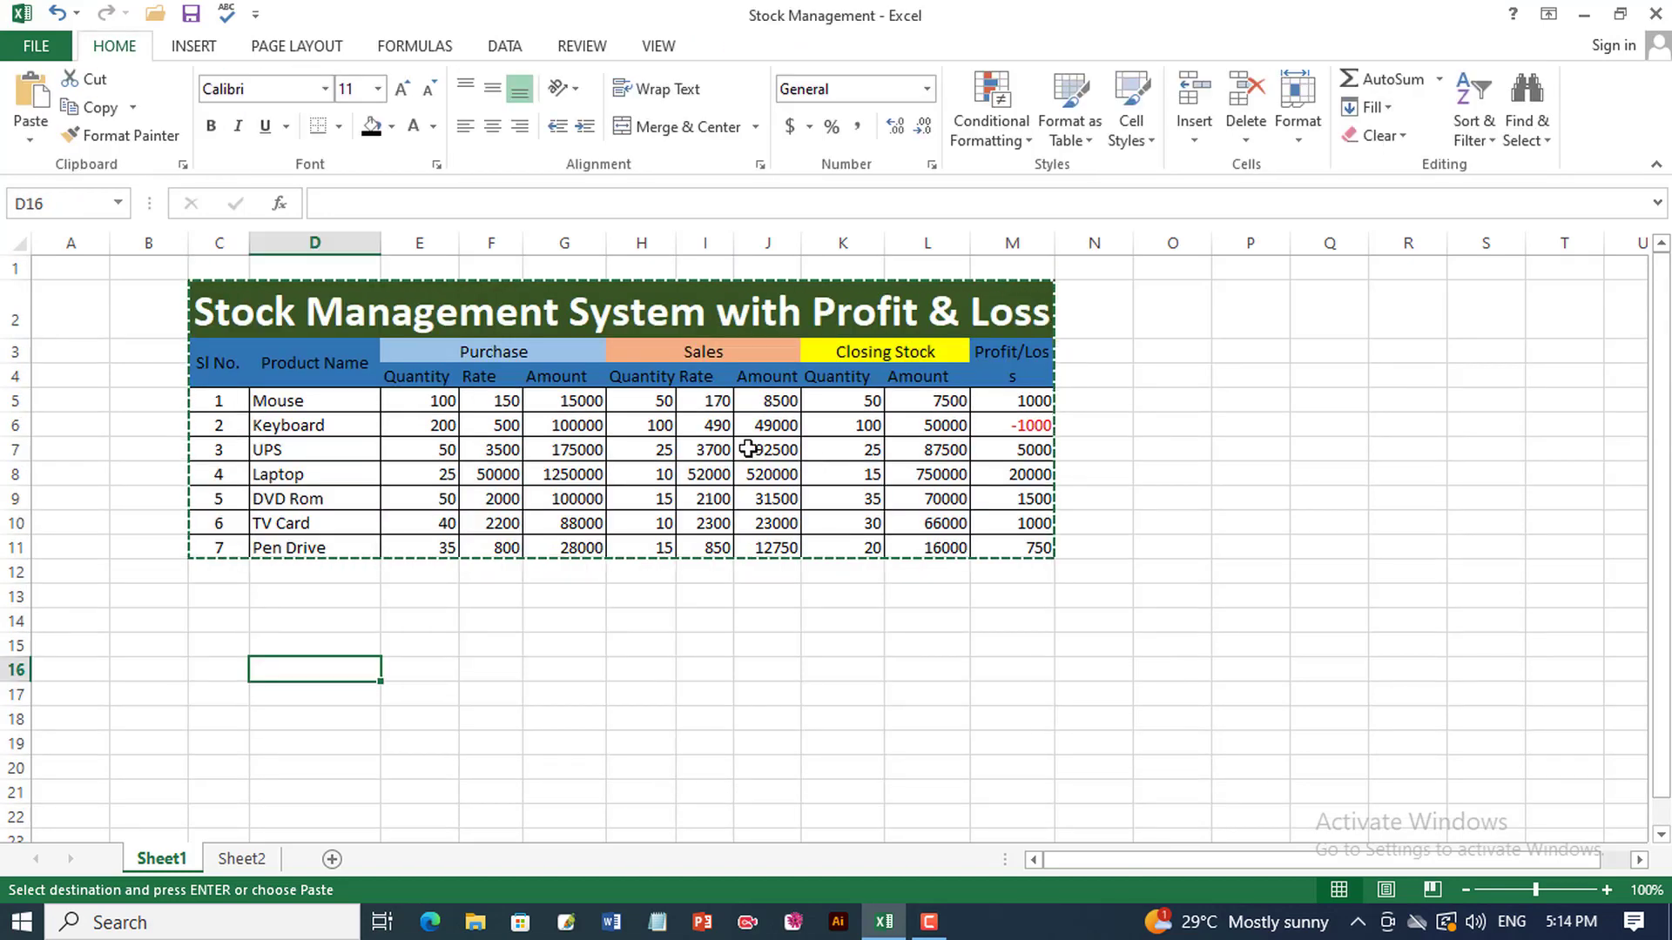
{"action": "left_click", "coordinate": [766, 449]}
{"action": "left_click", "coordinate": [218, 614]}
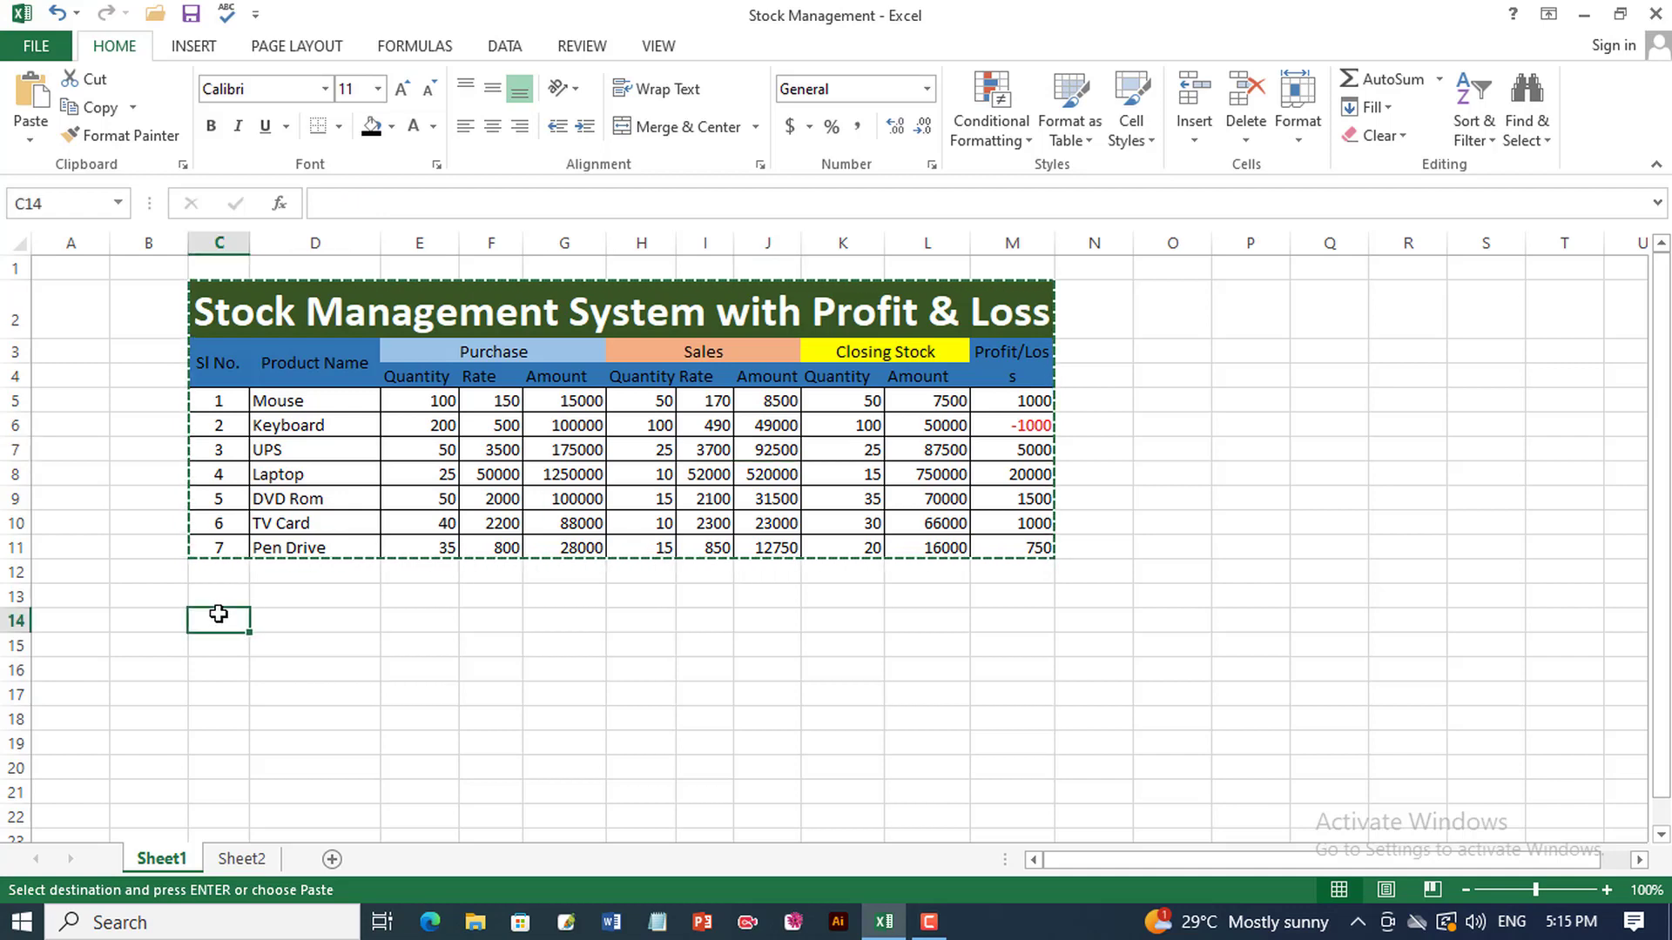
{"action": "right_click", "coordinate": [218, 615]}
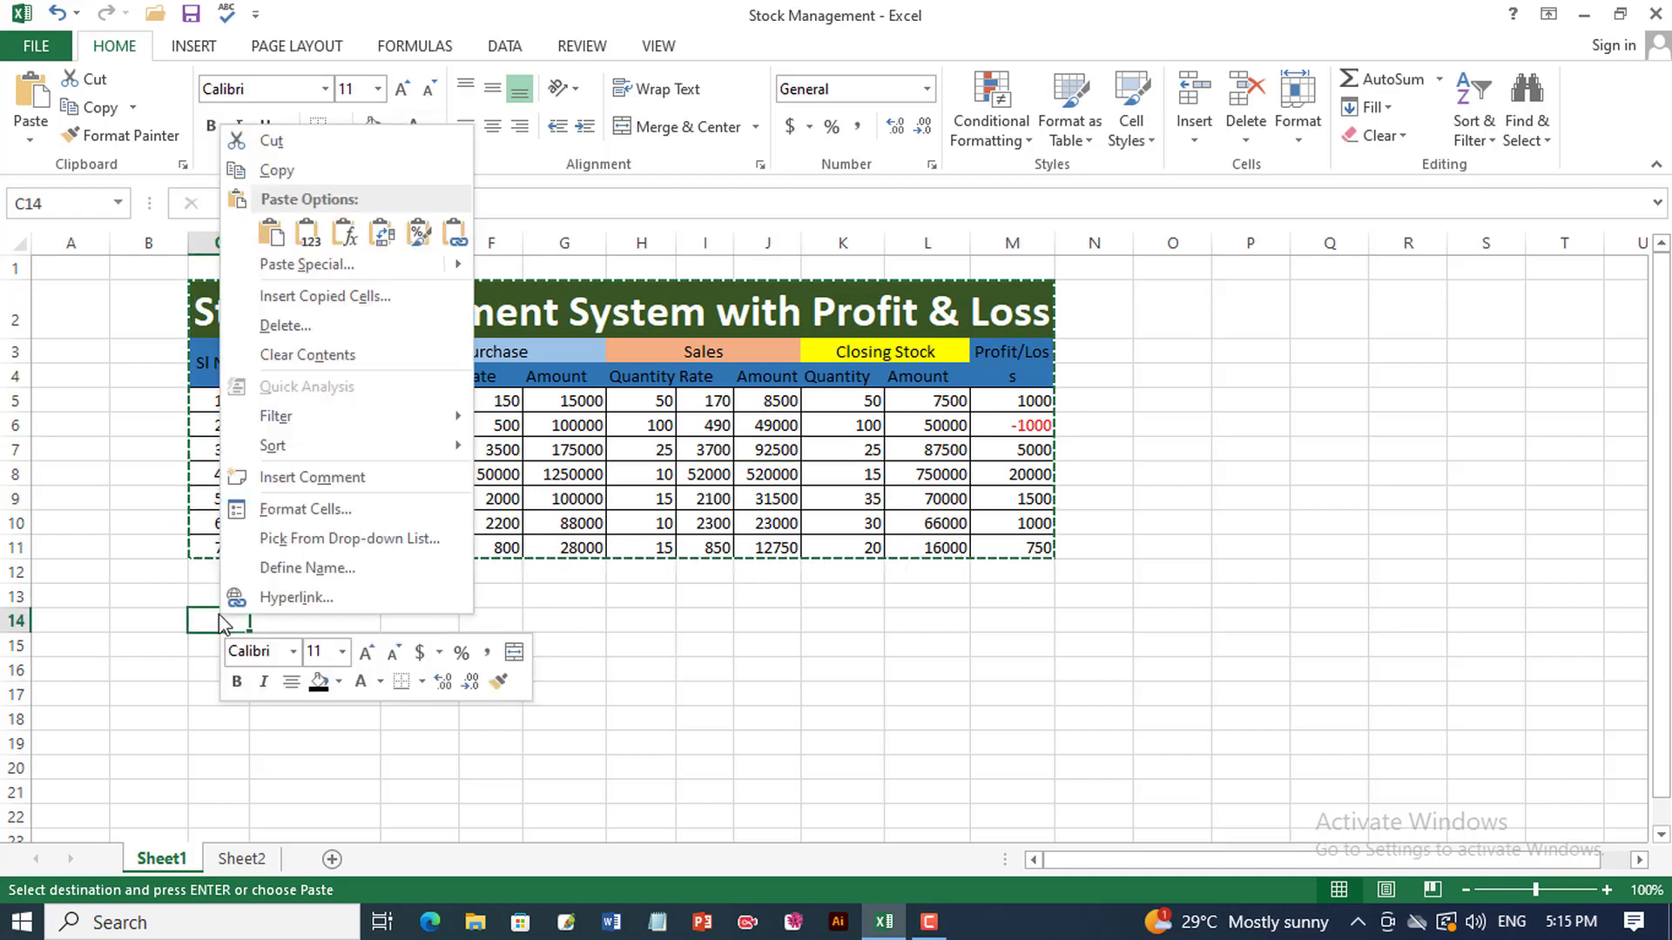
{"action": "left_click", "coordinate": [329, 267]}
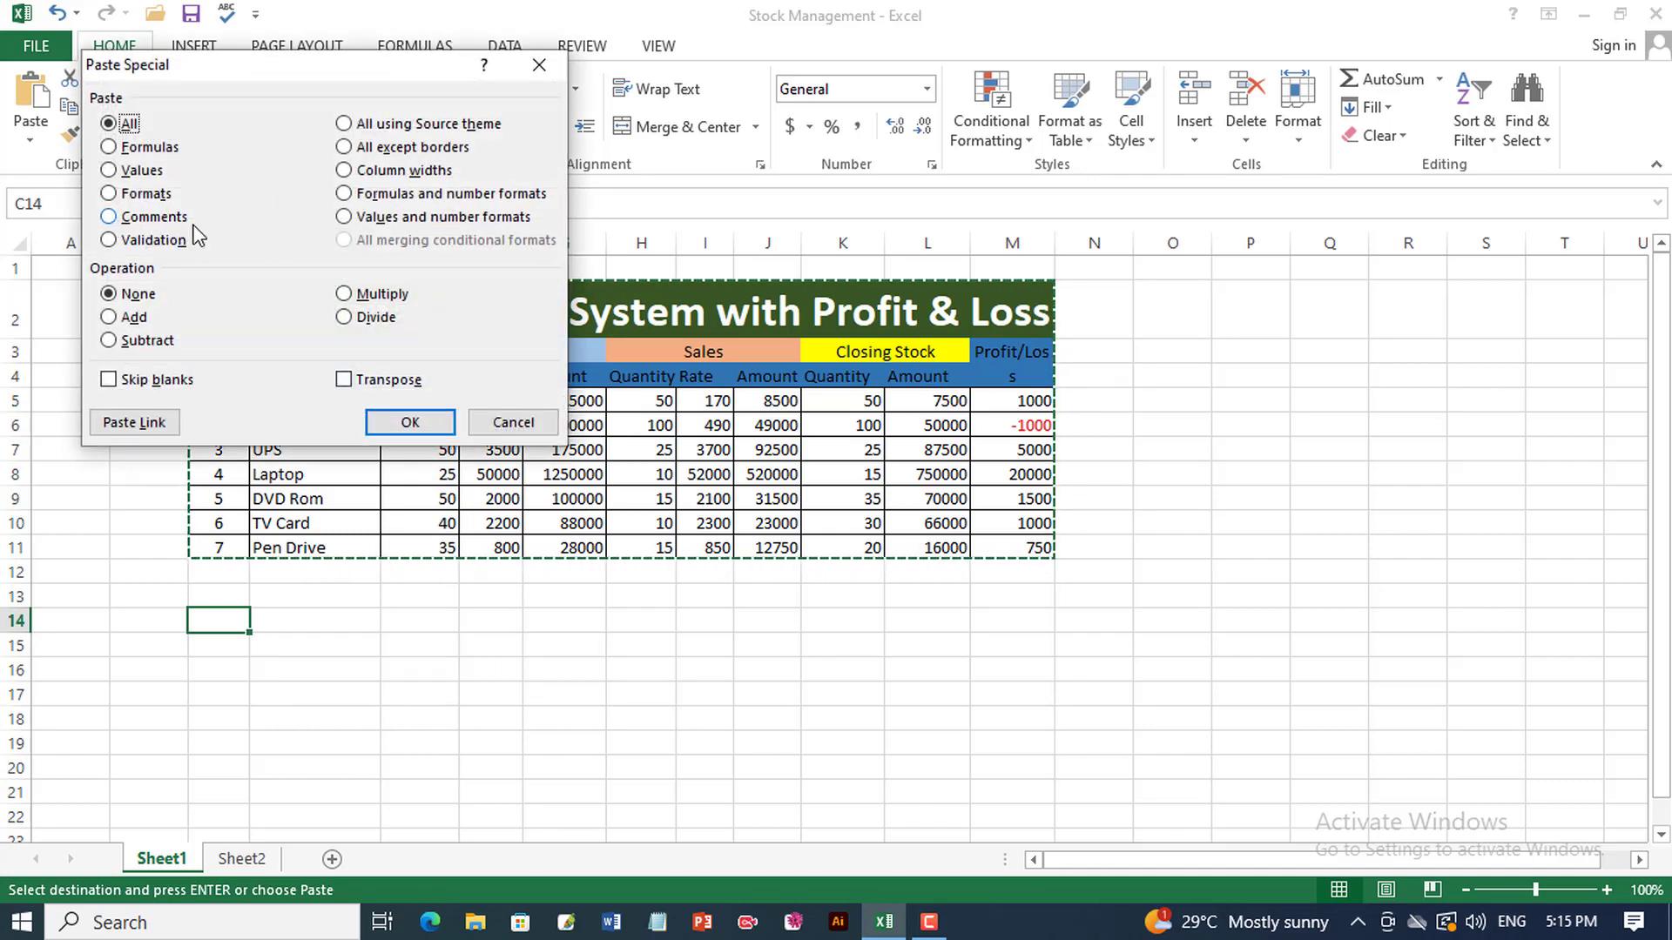
{"action": "left_click", "coordinate": [503, 425]}
Insert a comment reading "How are you?" on the Mouse row's Sales Amount cell J5
{"action": "left_click", "coordinate": [762, 408]}
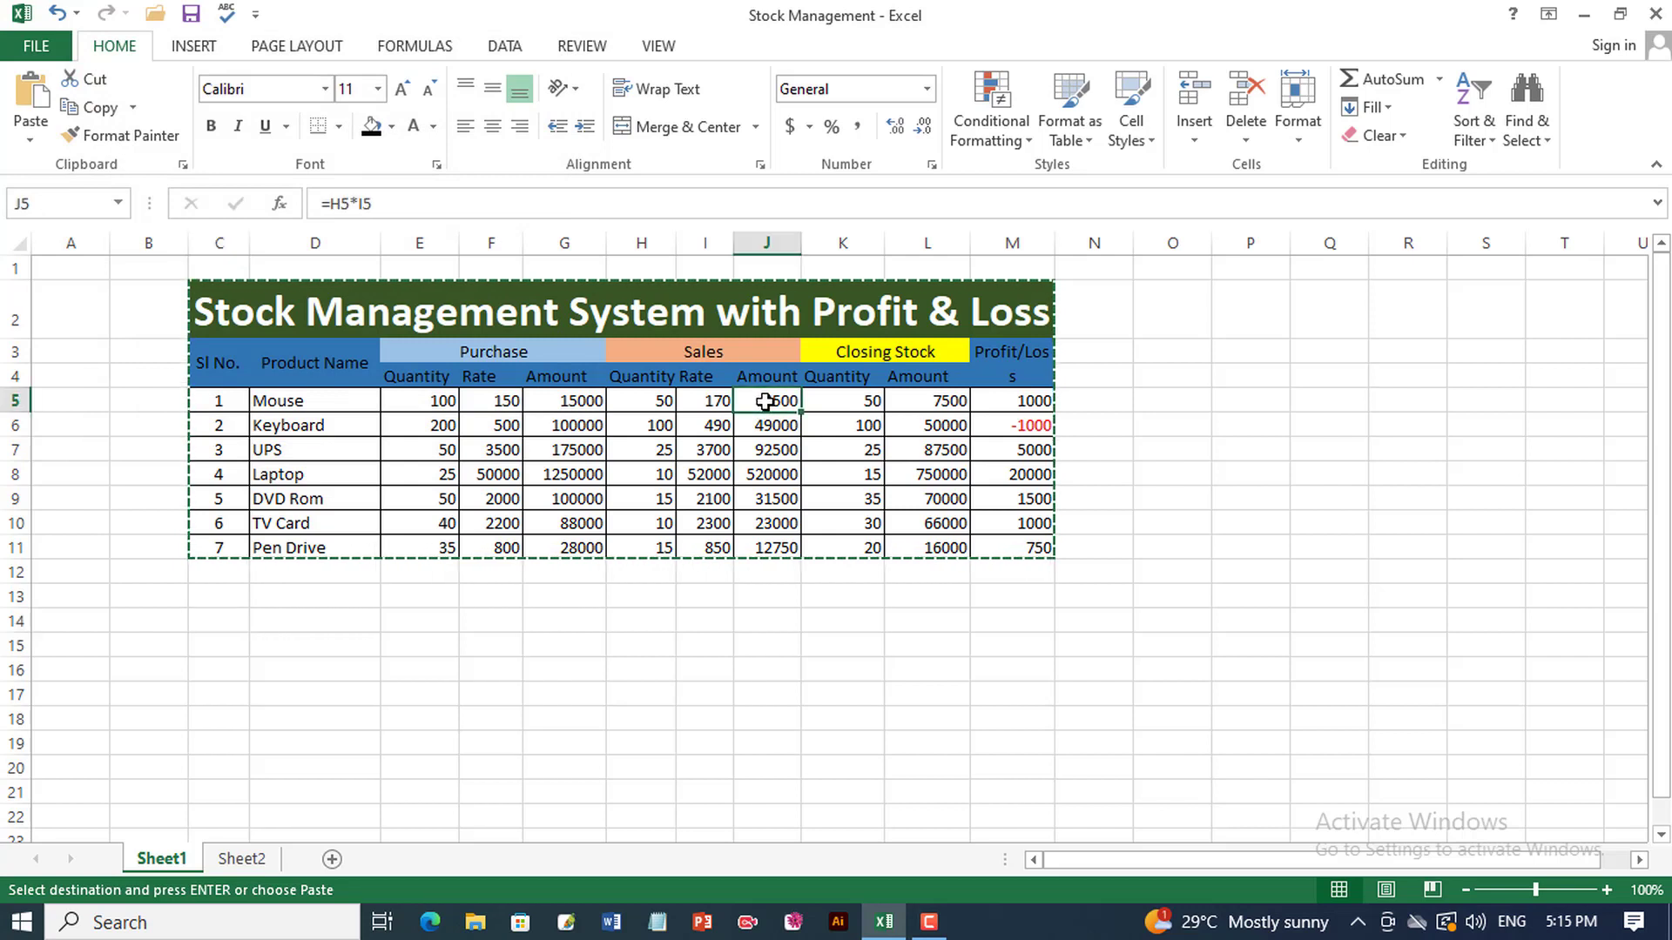
{"action": "right_click", "coordinate": [766, 403]}
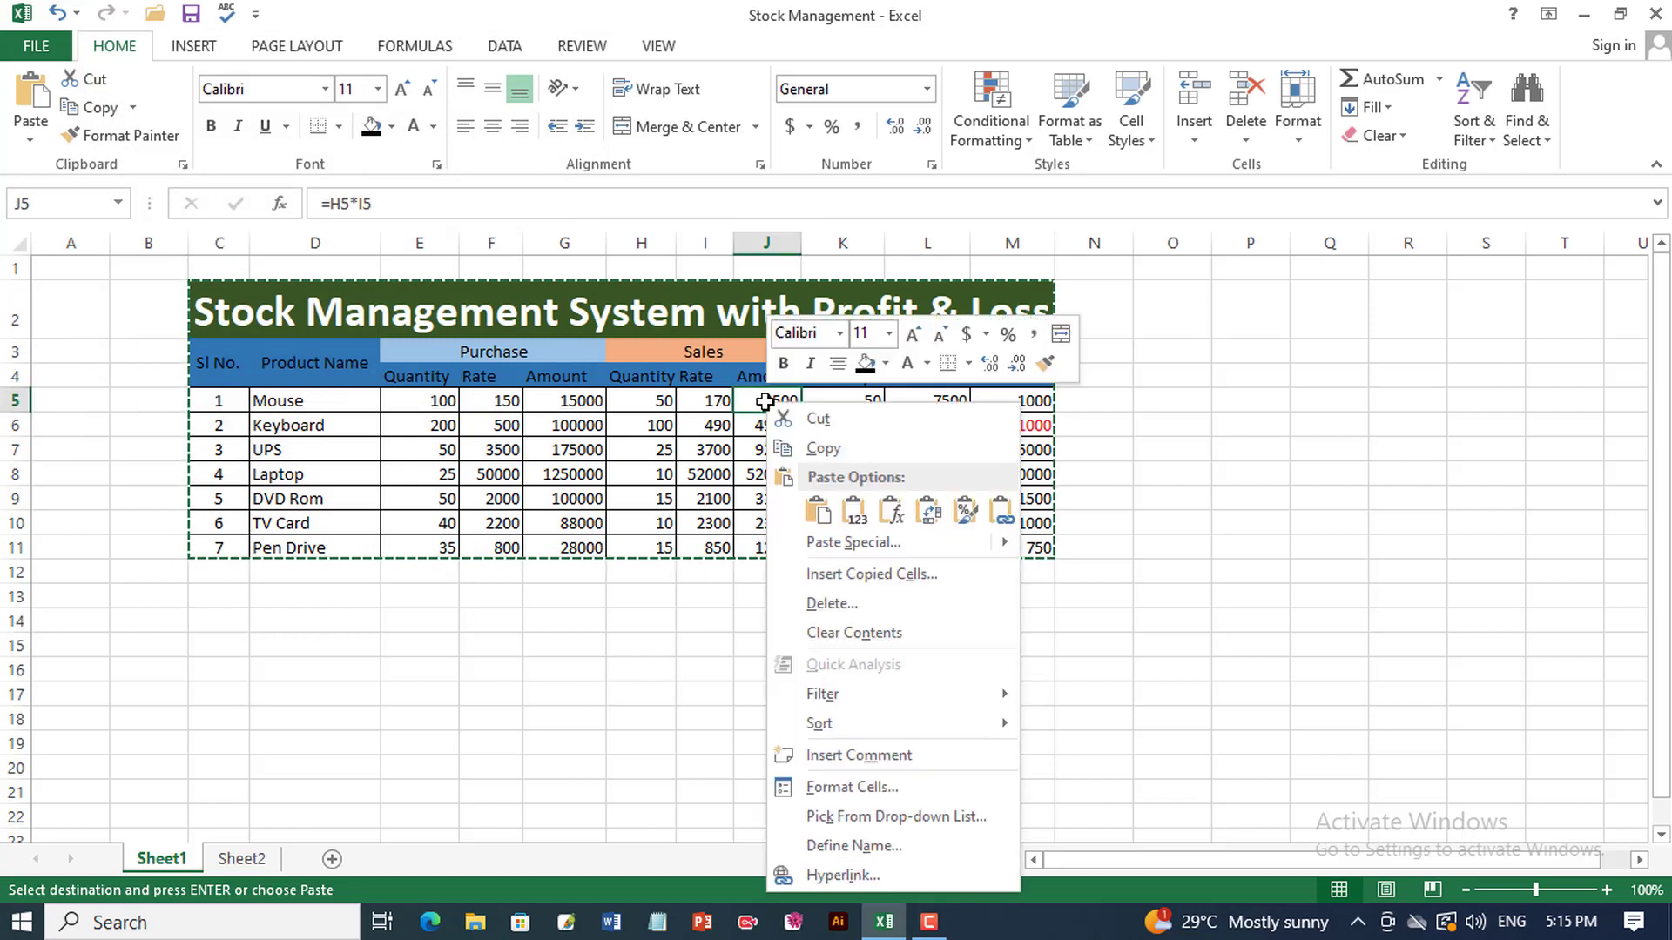
{"action": "left_click", "coordinate": [855, 755]}
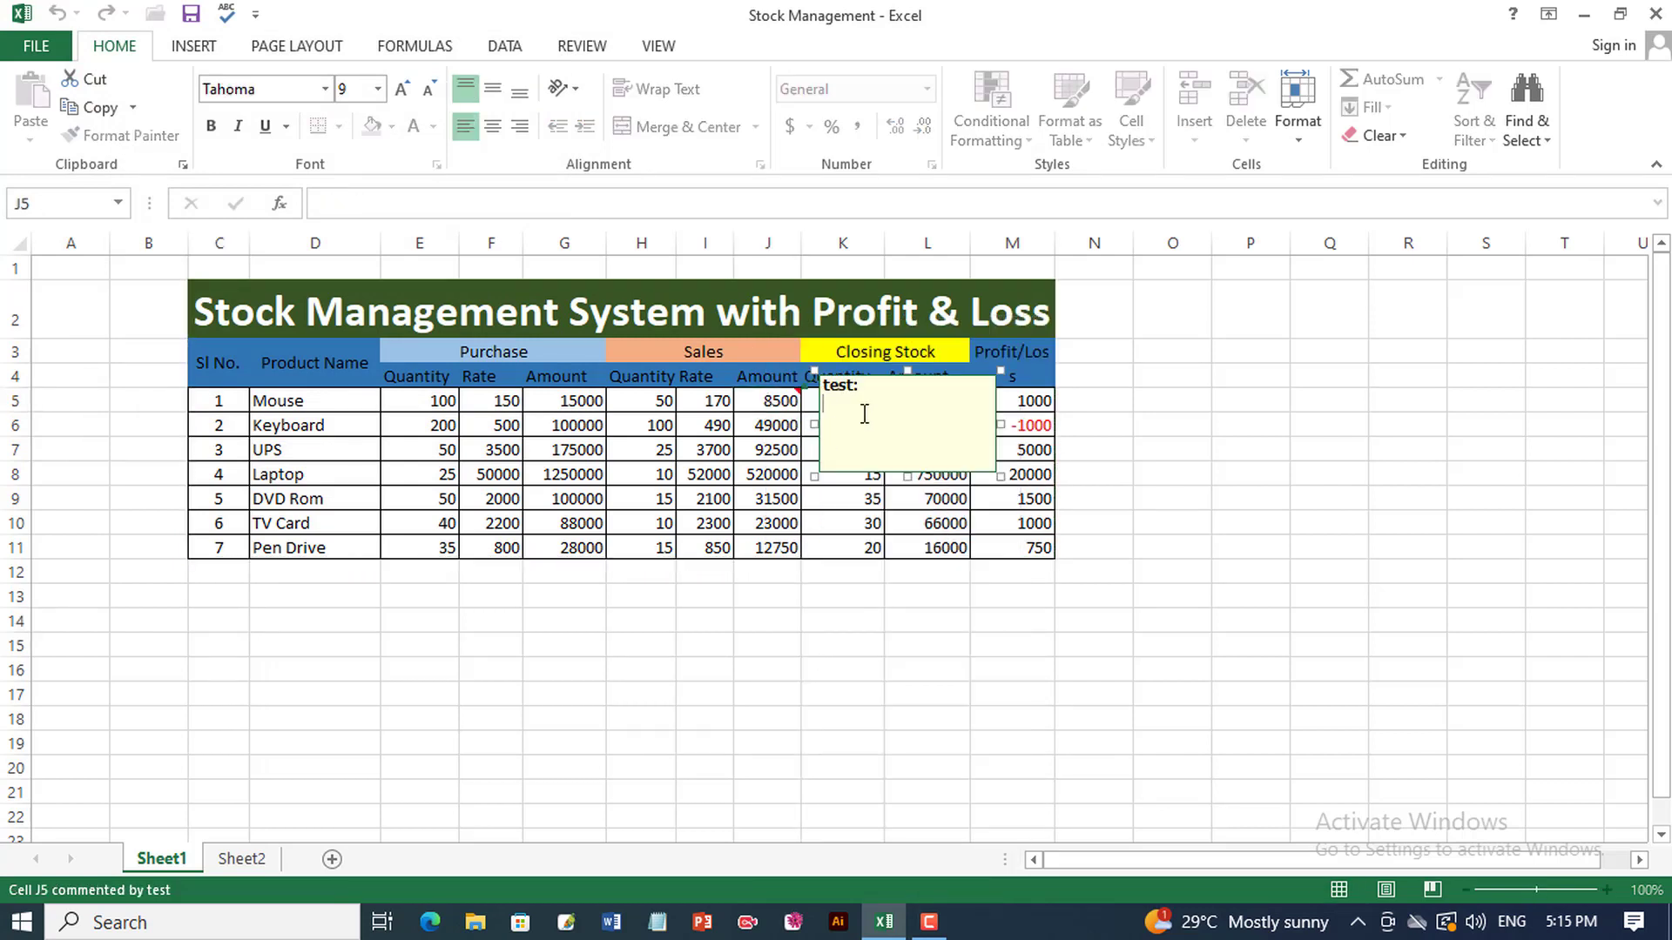
{"action": "type", "text": "How are you?"}
{"action": "left_click", "coordinate": [1172, 498]}
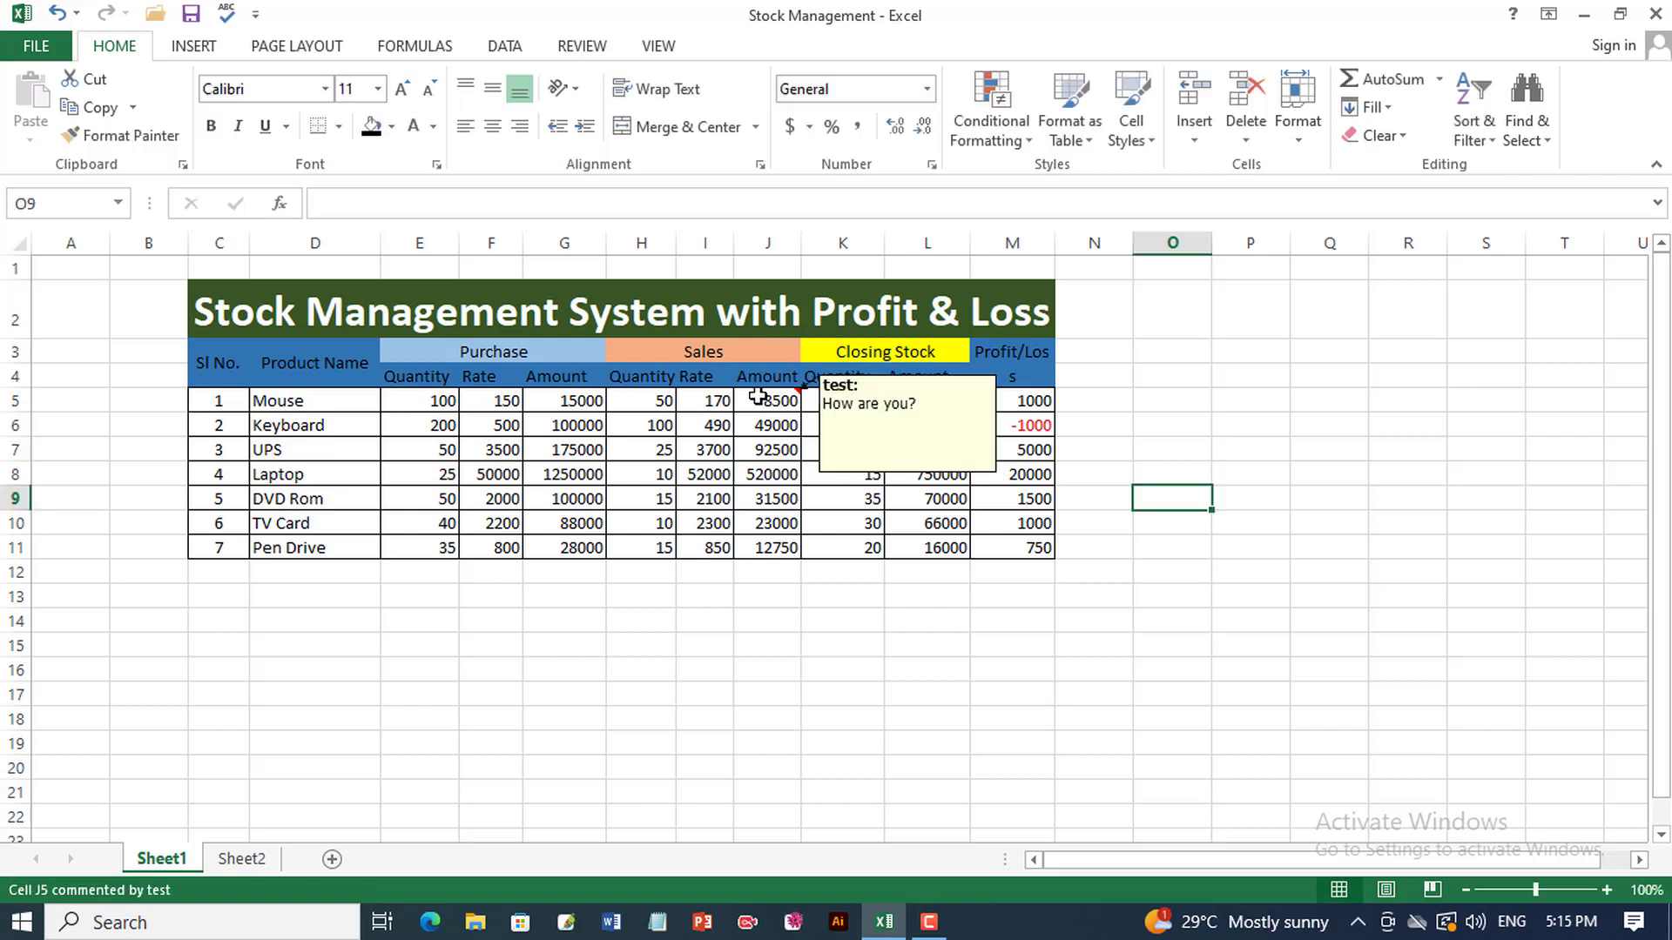
Copy the Sales Amount cells J5:J11 and paste only their comments starting at D14 with Paste Special
{"action": "left_click_drag", "start_coordinate": [757, 396], "coordinate": [749, 549]}
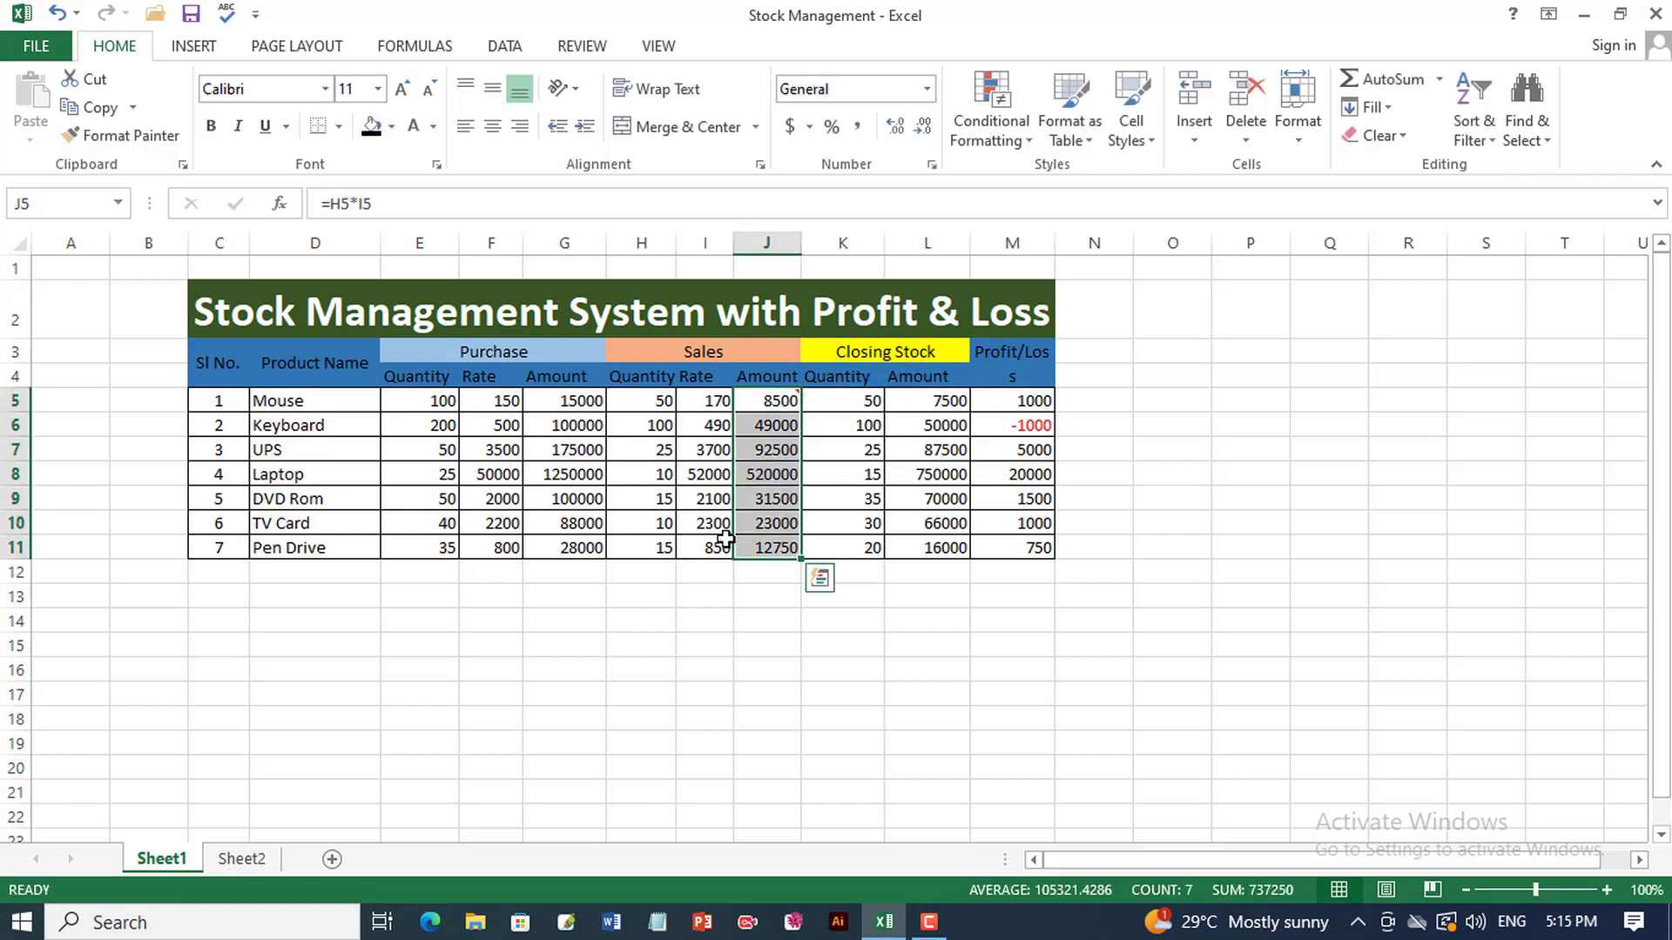
{"action": "left_click", "coordinate": [94, 107]}
{"action": "left_click", "coordinate": [286, 620]}
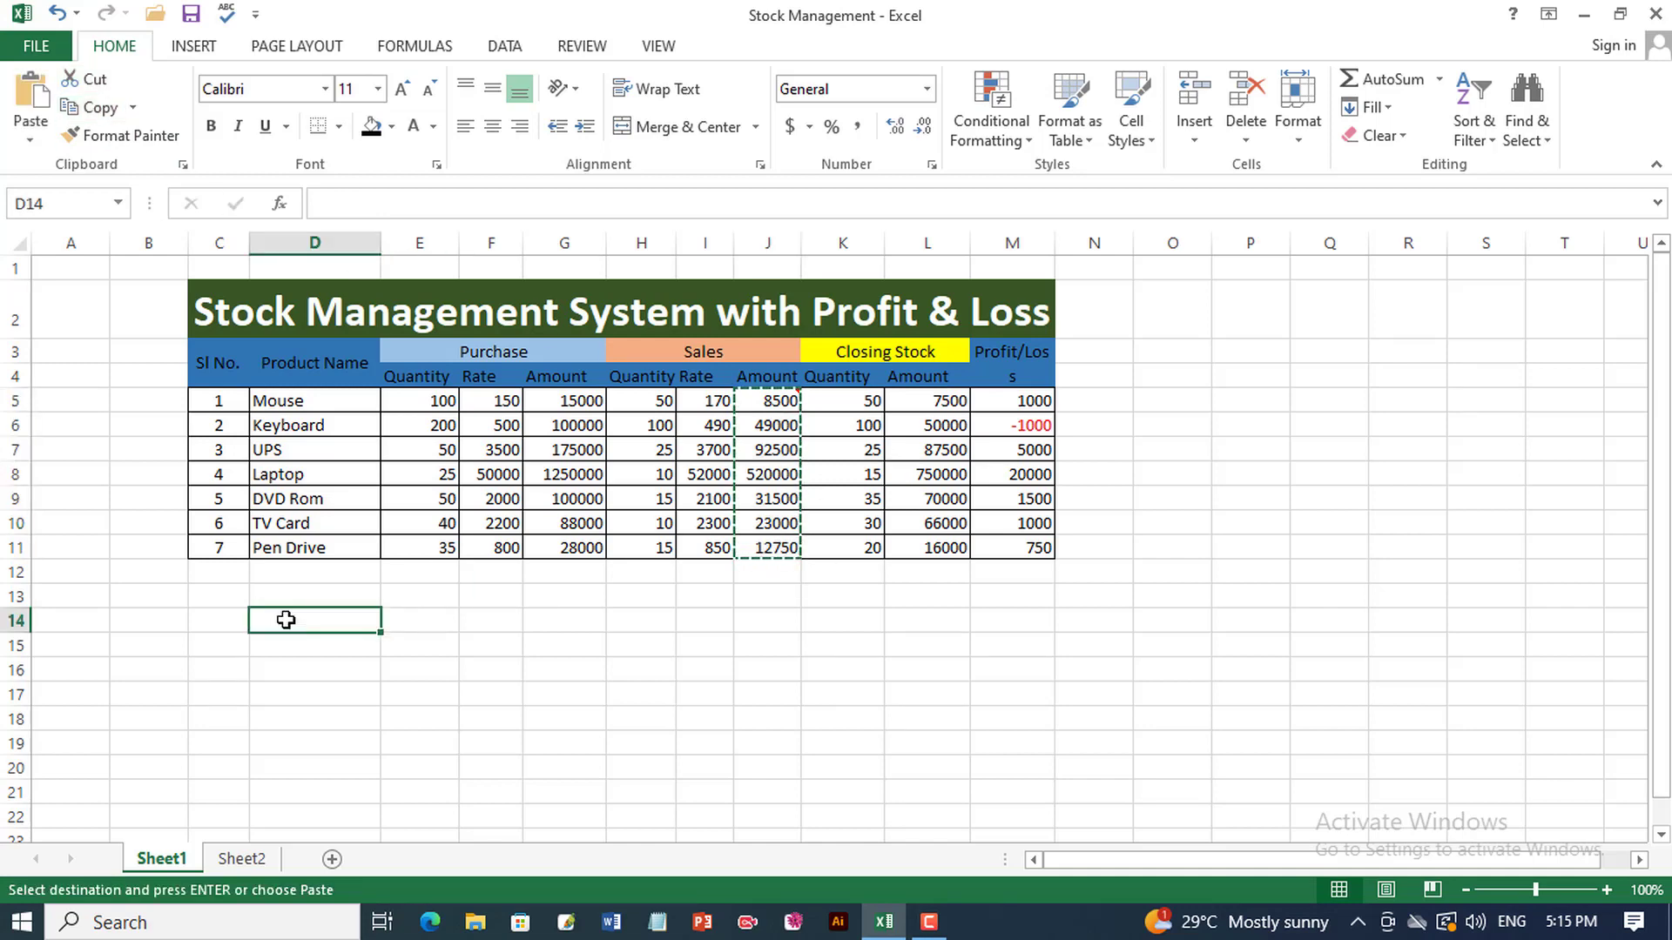
{"action": "right_click", "coordinate": [286, 620]}
{"action": "key", "text": "Escape"}
{"action": "key", "text": "ctrl+alt+v"}
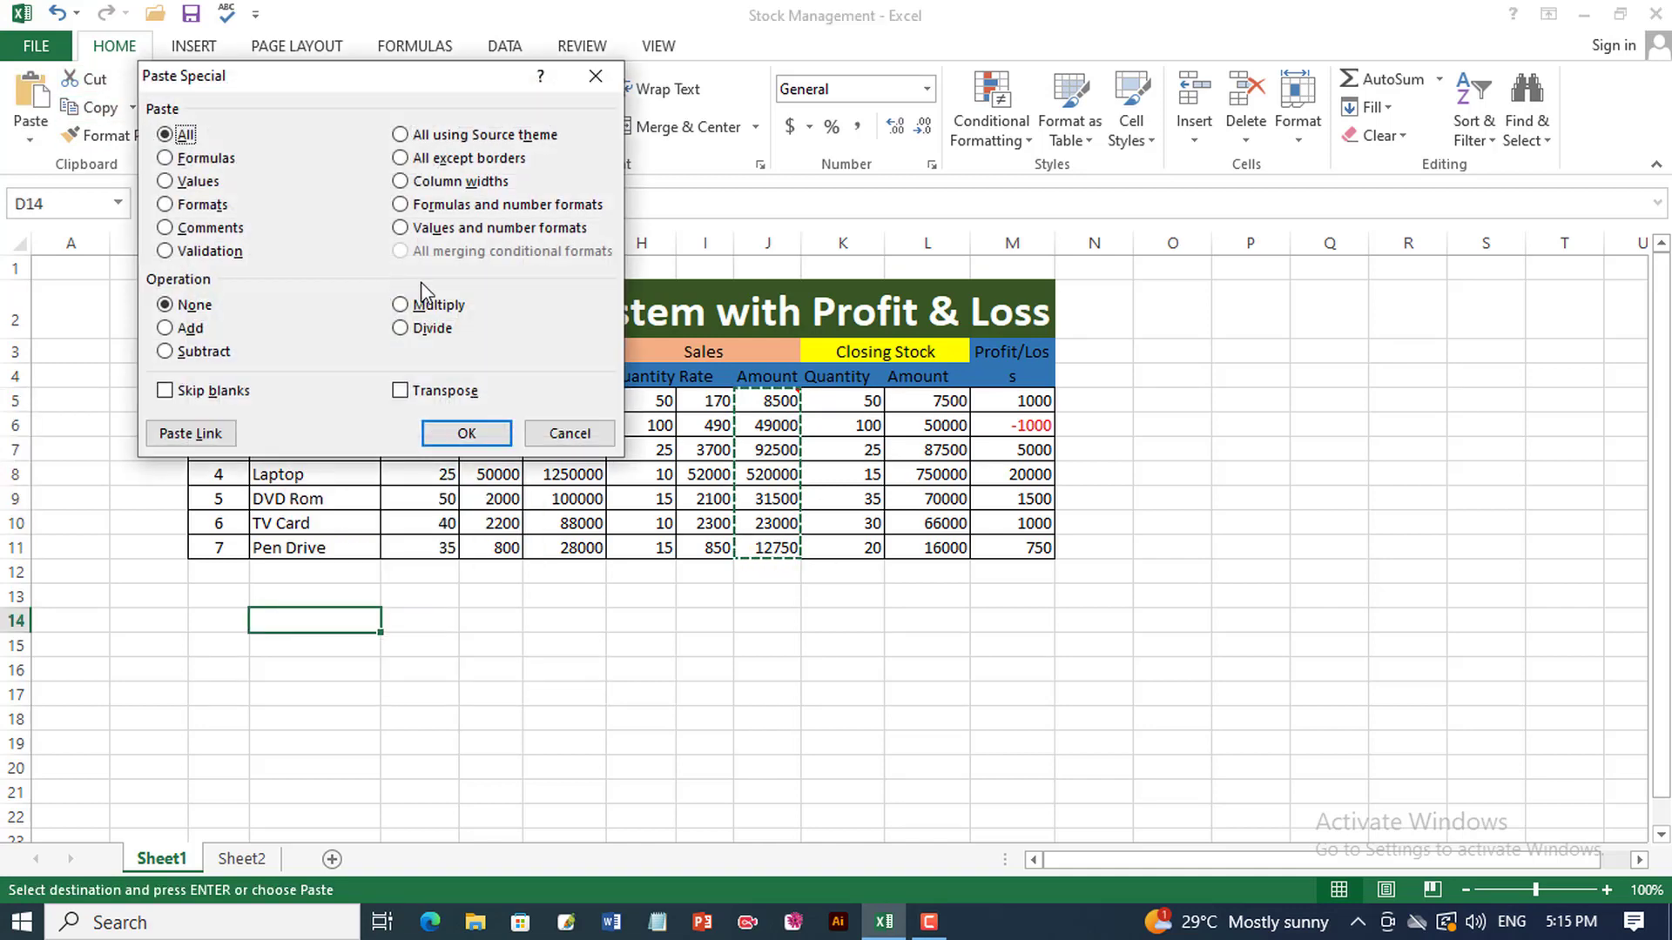
{"action": "left_click", "coordinate": [170, 229]}
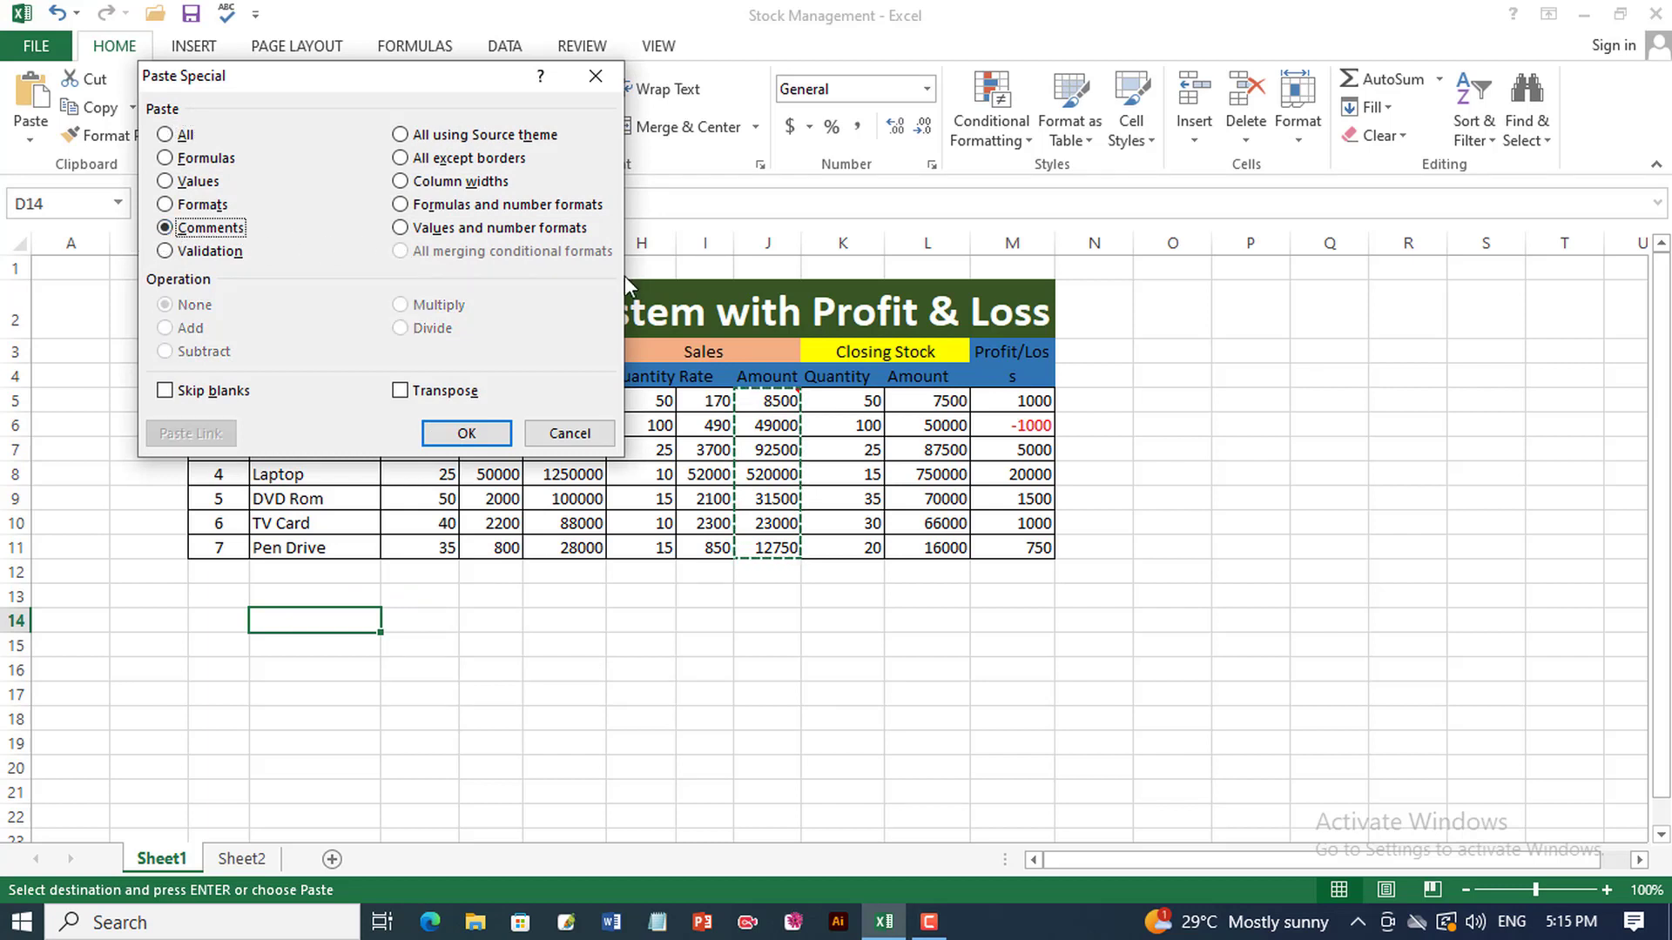
{"action": "left_click", "coordinate": [470, 433]}
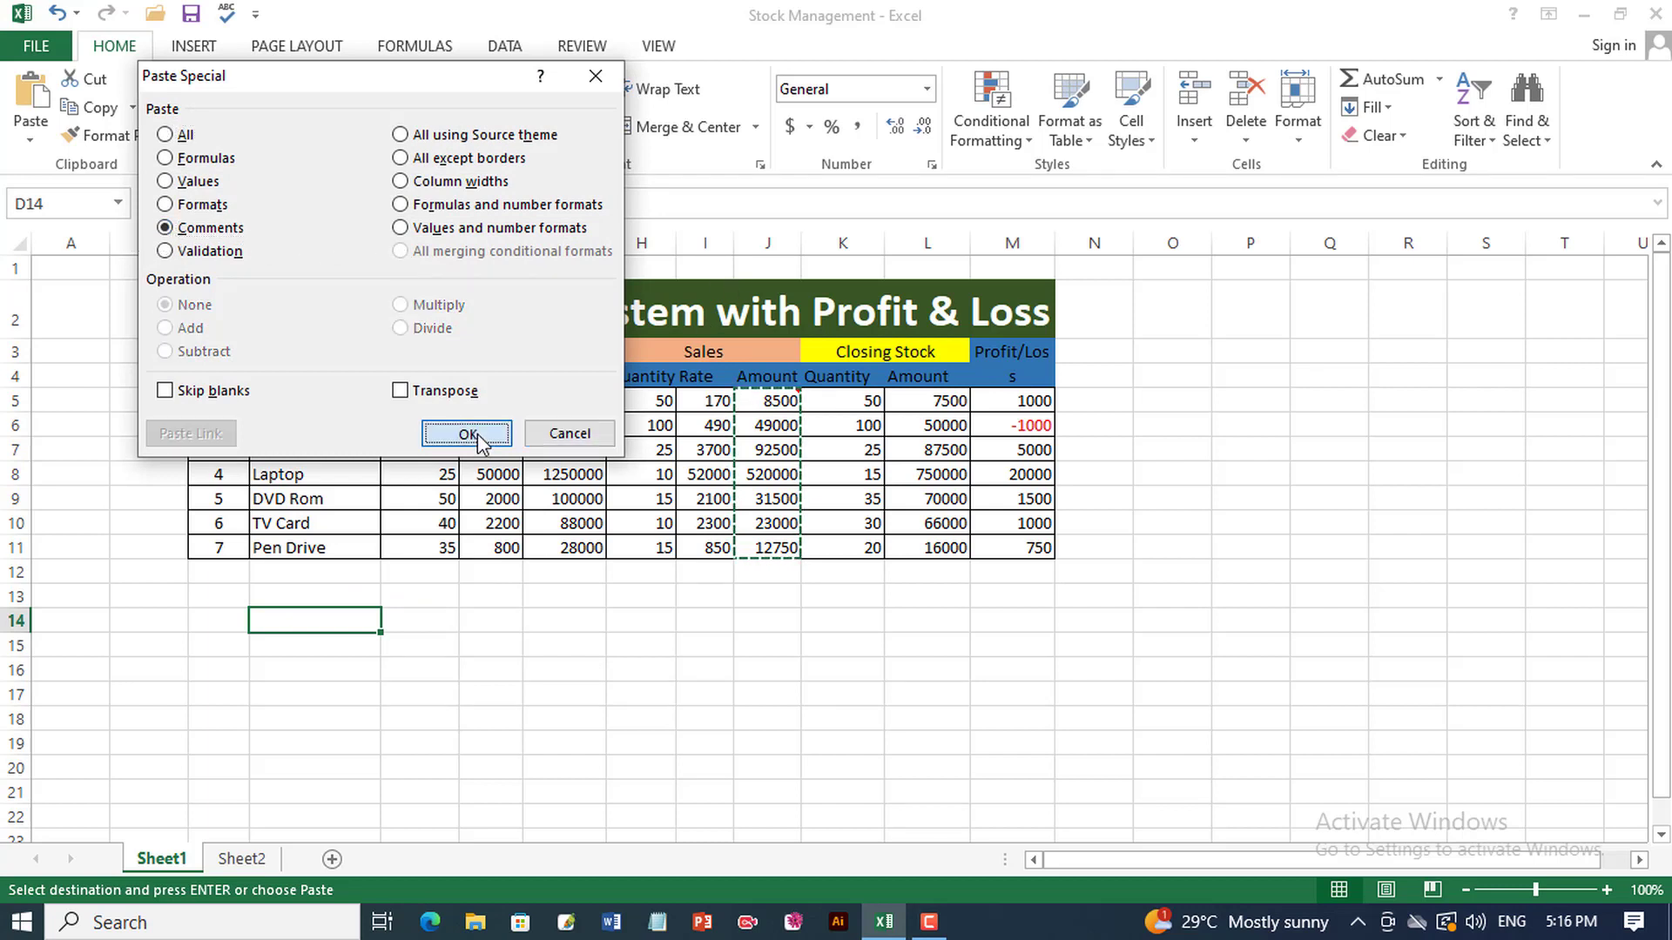
{"action": "mouse_move", "coordinate": [318, 626]}
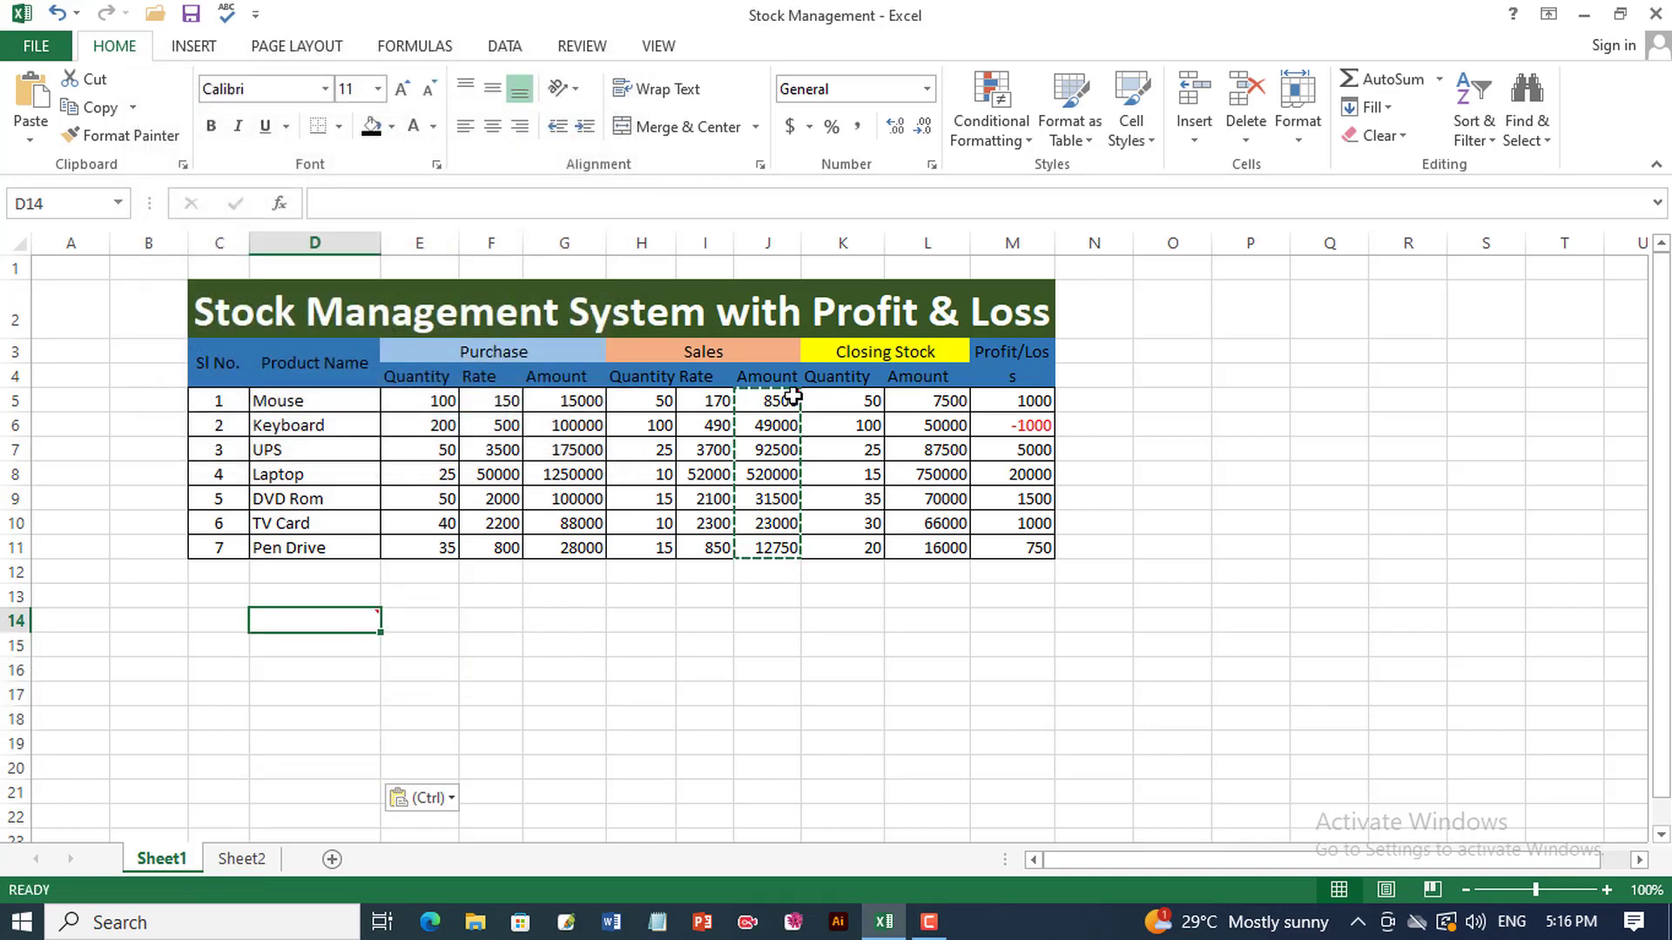
{"action": "mouse_move", "coordinate": [793, 397]}
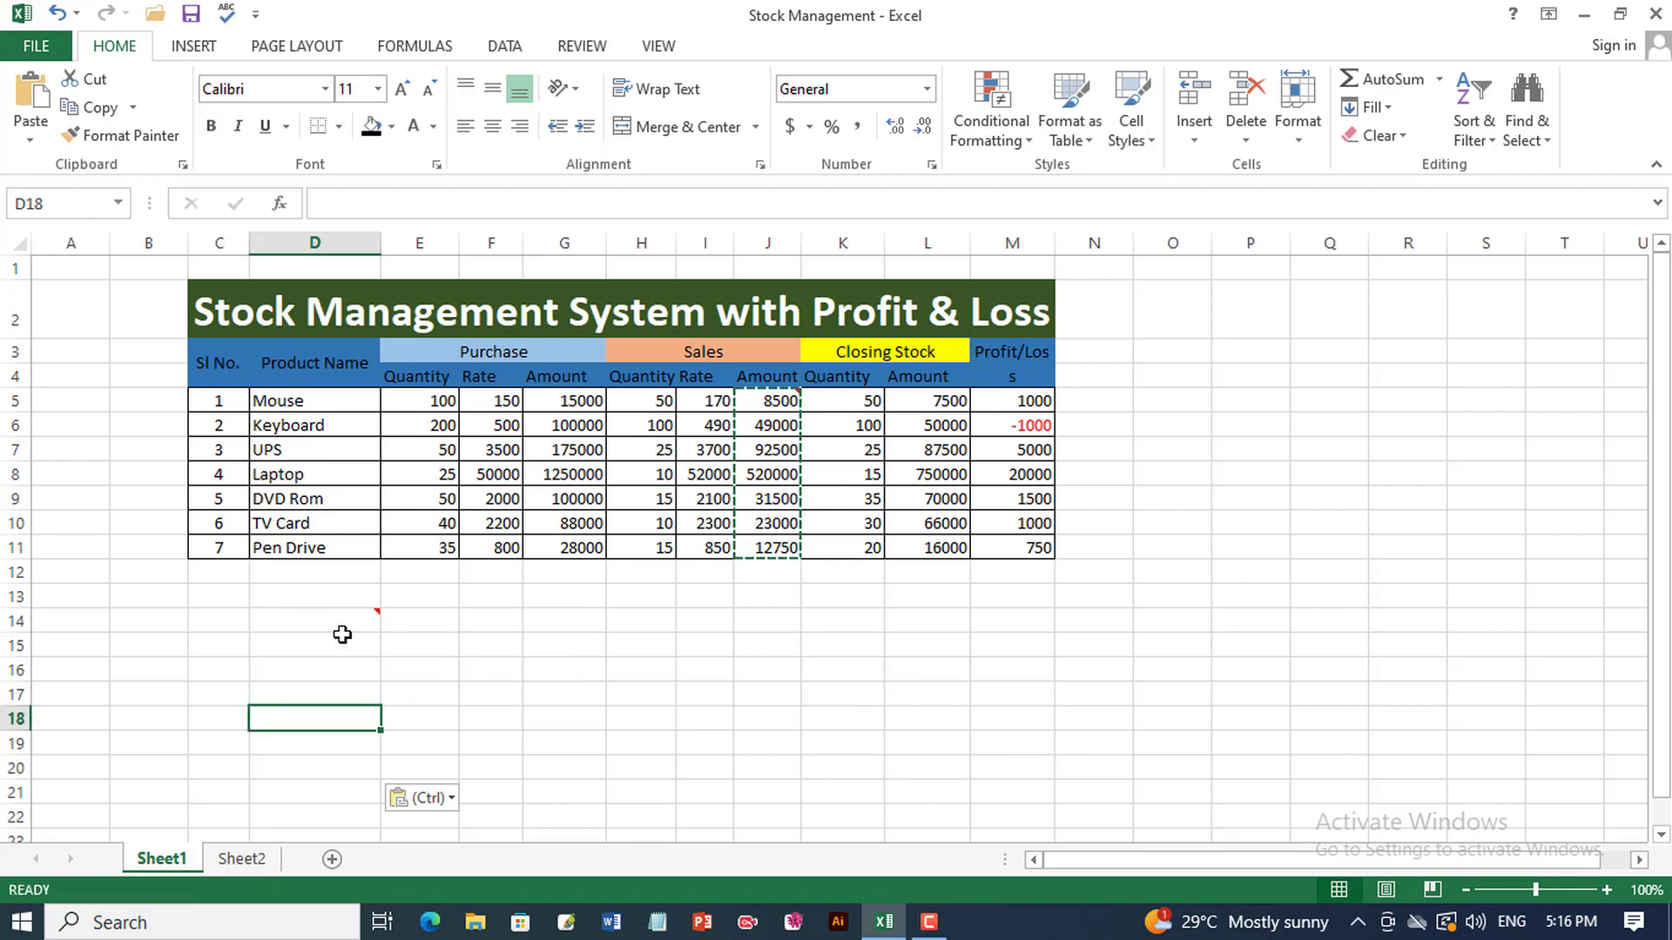
Clear the copy selection and delete the pasted comment from cell D14
{"action": "key", "text": "BackSpace"}
{"action": "left_click", "coordinate": [335, 677]}
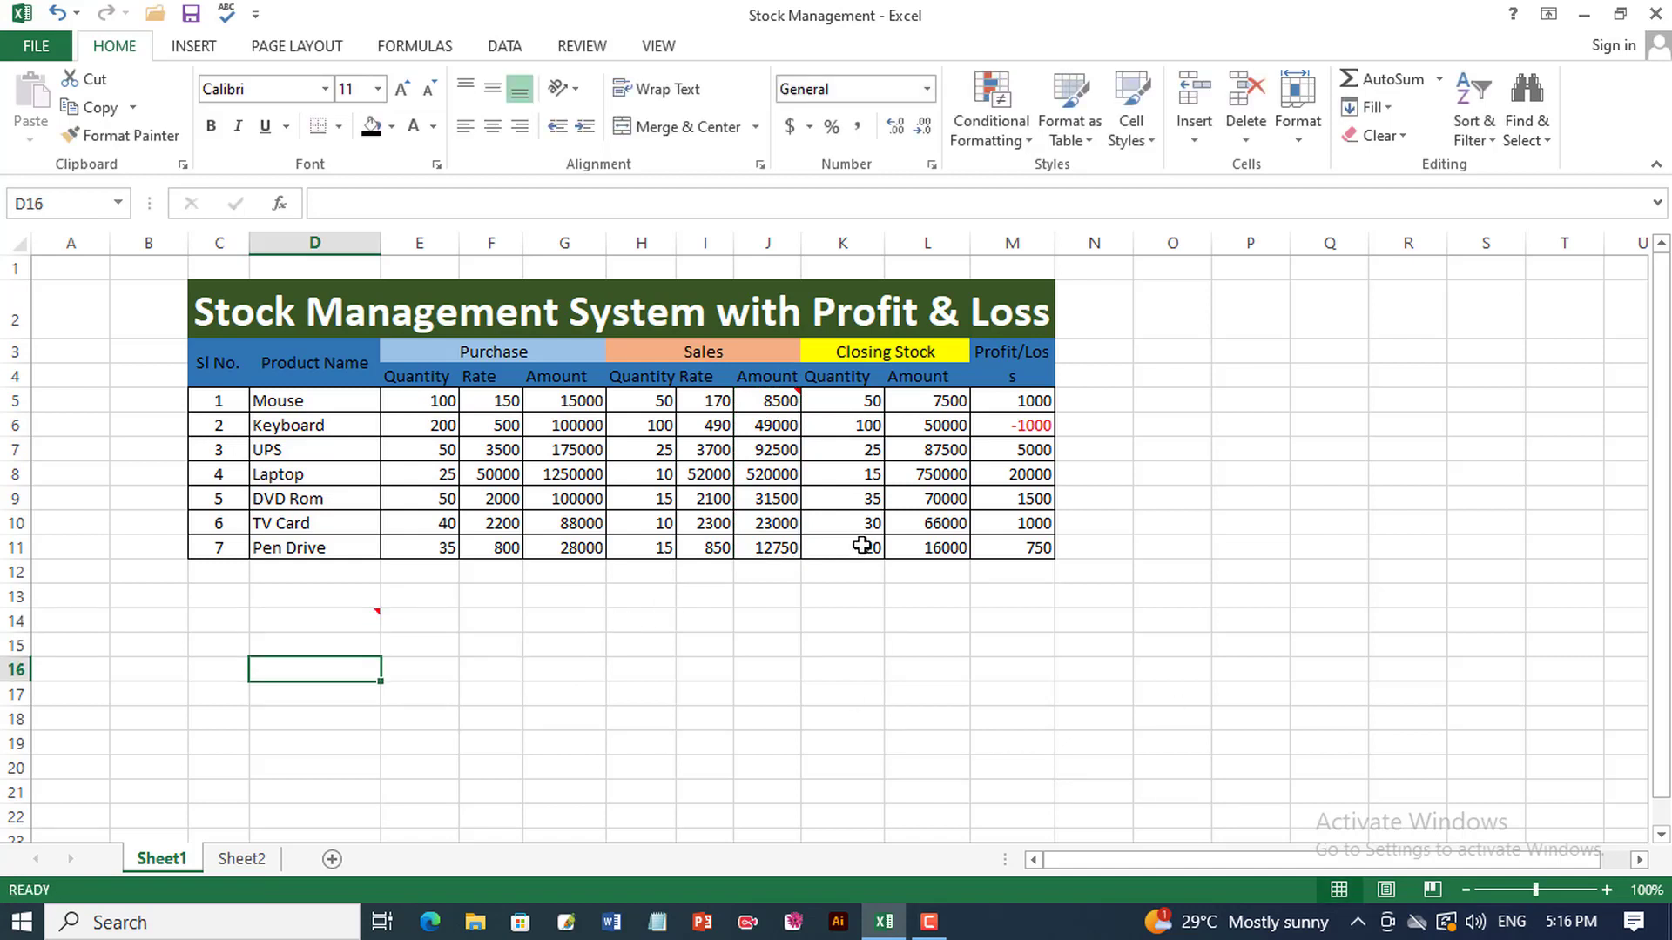
{"action": "right_click", "coordinate": [335, 623]}
{"action": "key", "text": "Escape"}
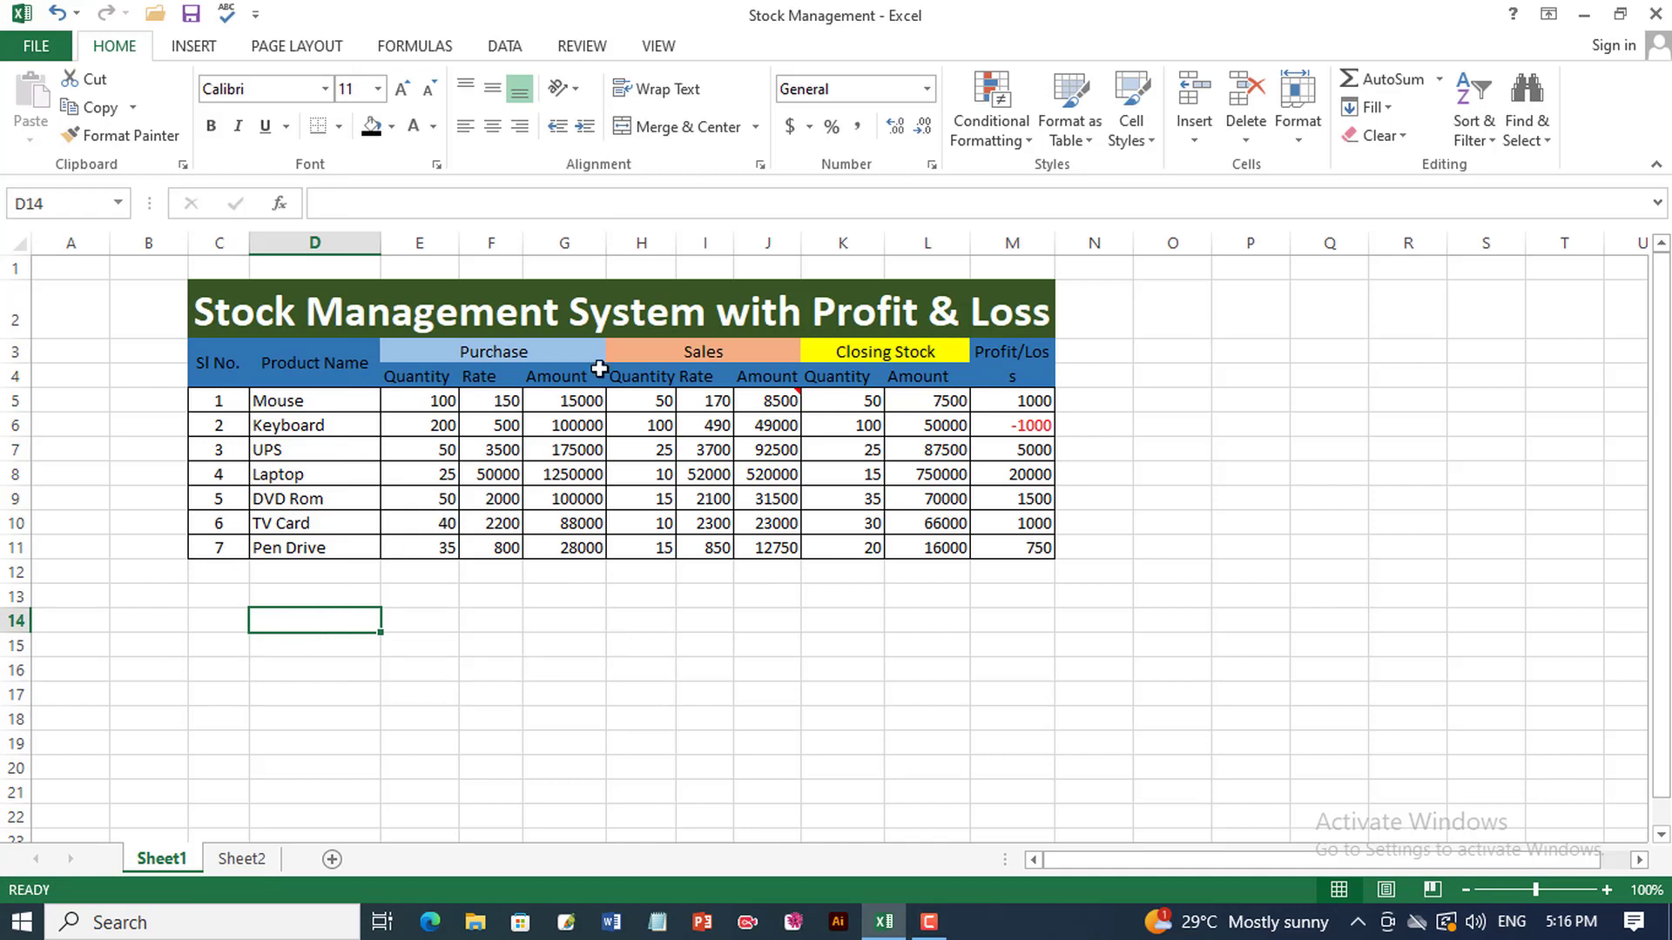
Add List data validation to D14 with the source Dhaka, Khulna, Satkhira, Bagerhat, and check its in-cell choices
{"action": "left_click", "coordinate": [504, 46]}
{"action": "left_click", "coordinate": [994, 135]}
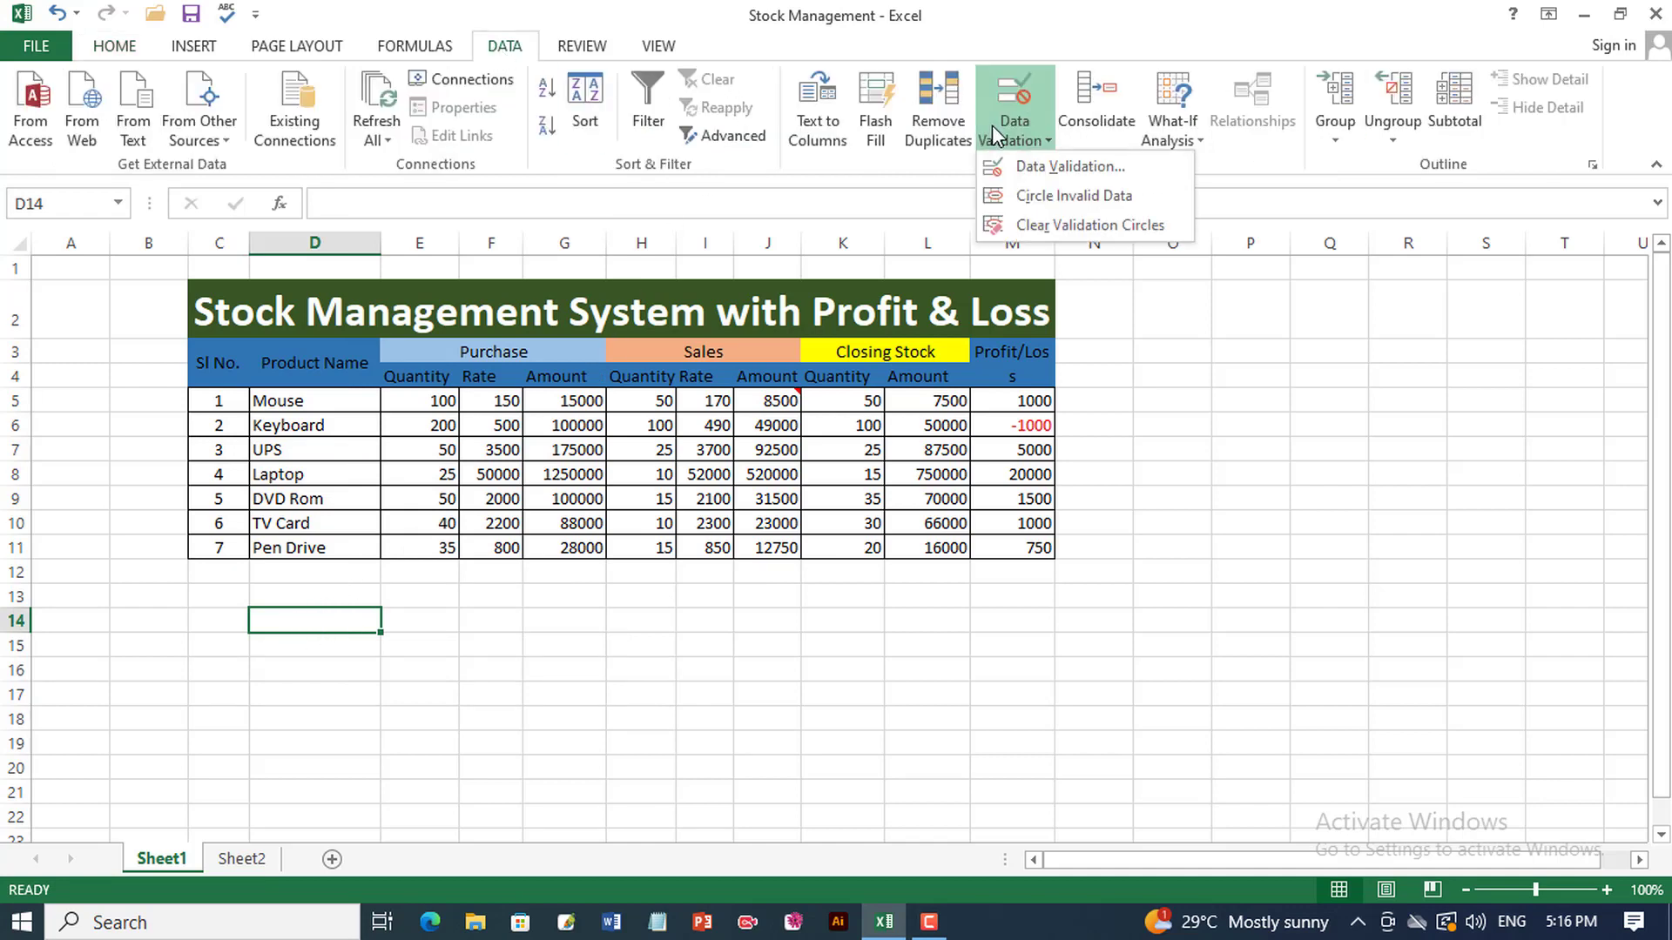
{"action": "left_click", "coordinate": [1021, 162]}
{"action": "left_click", "coordinate": [287, 519]}
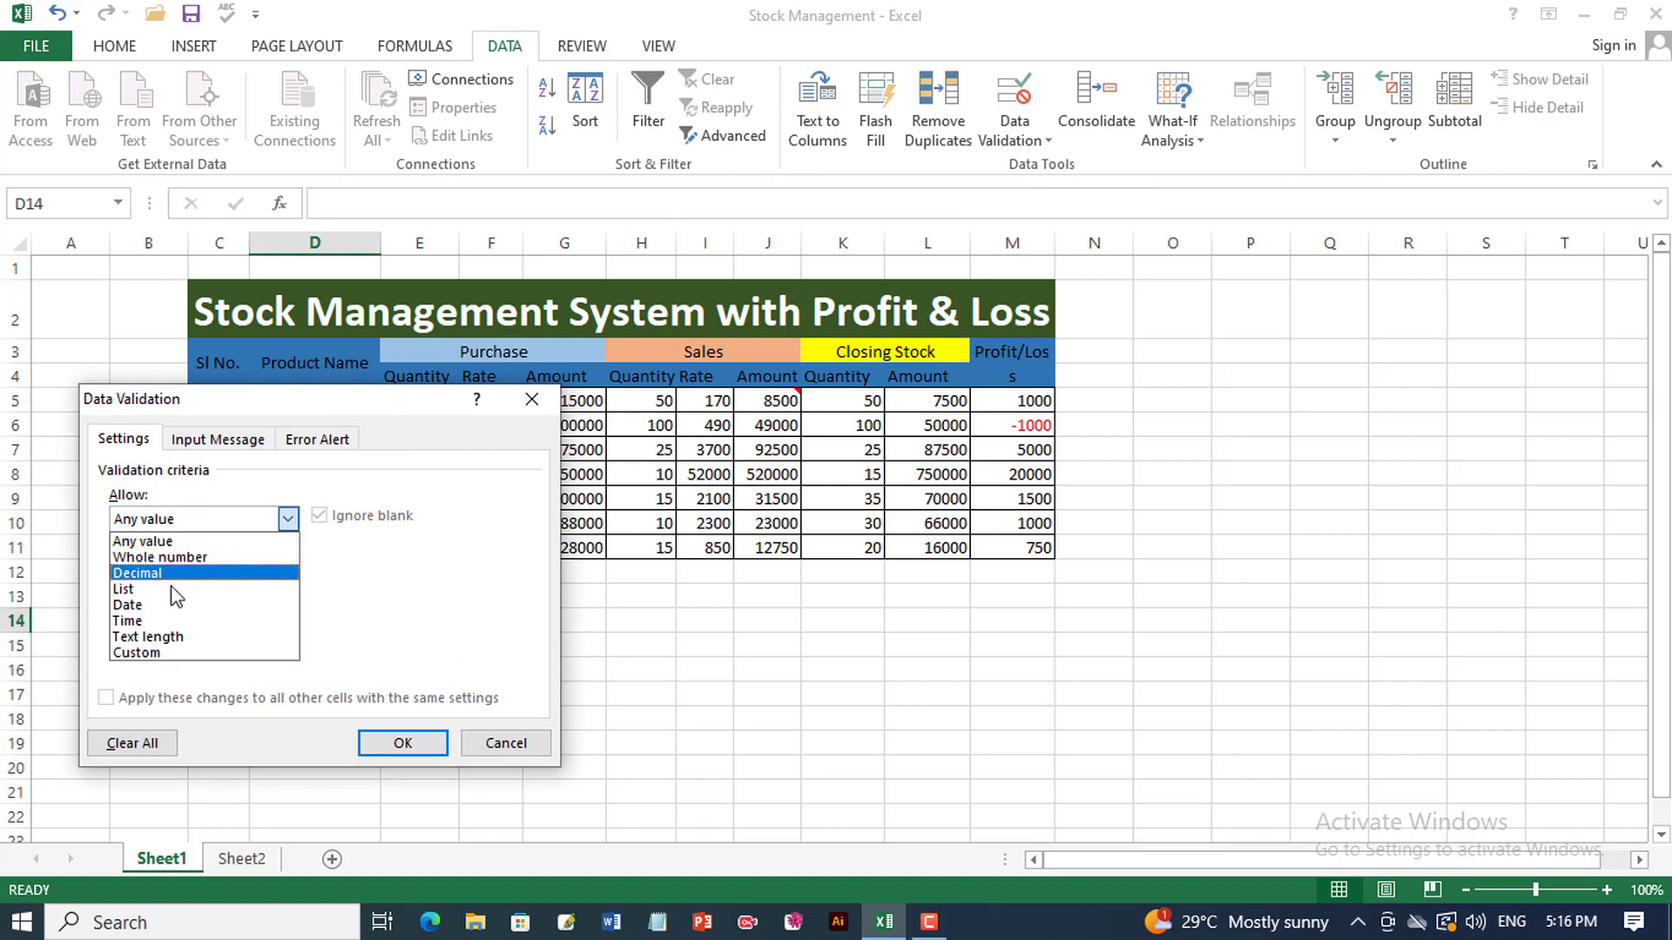
{"action": "left_click", "coordinate": [170, 586]}
{"action": "left_click", "coordinate": [206, 617]}
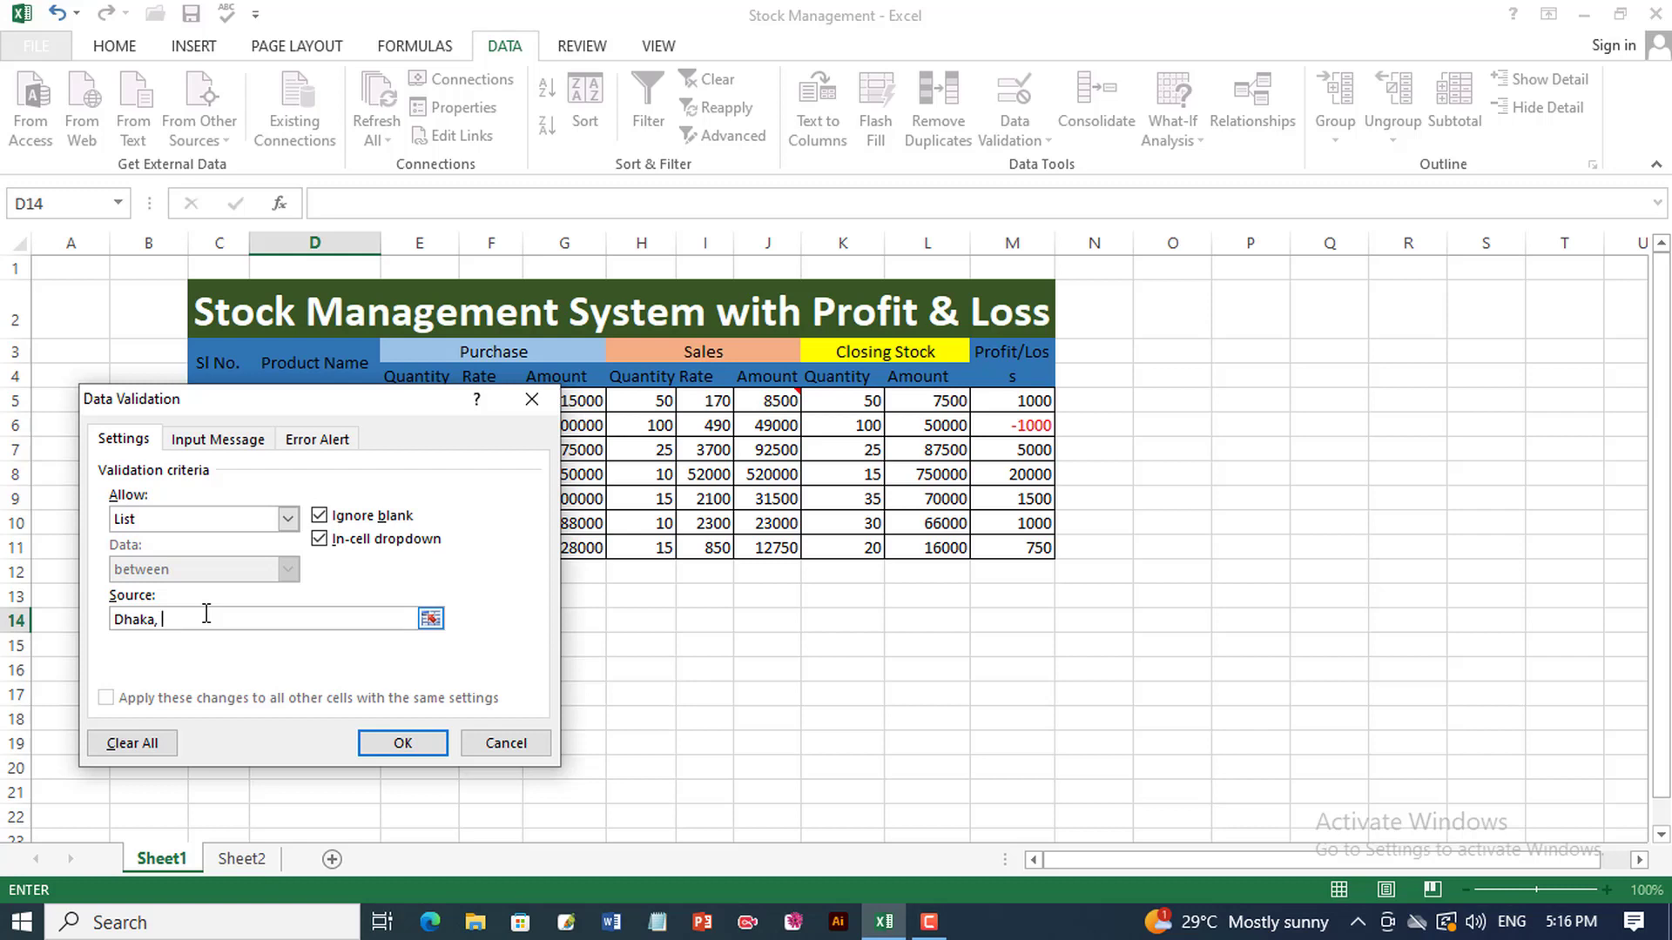
{"action": "type", "text": "Dhaka, Khulna, Sat"}
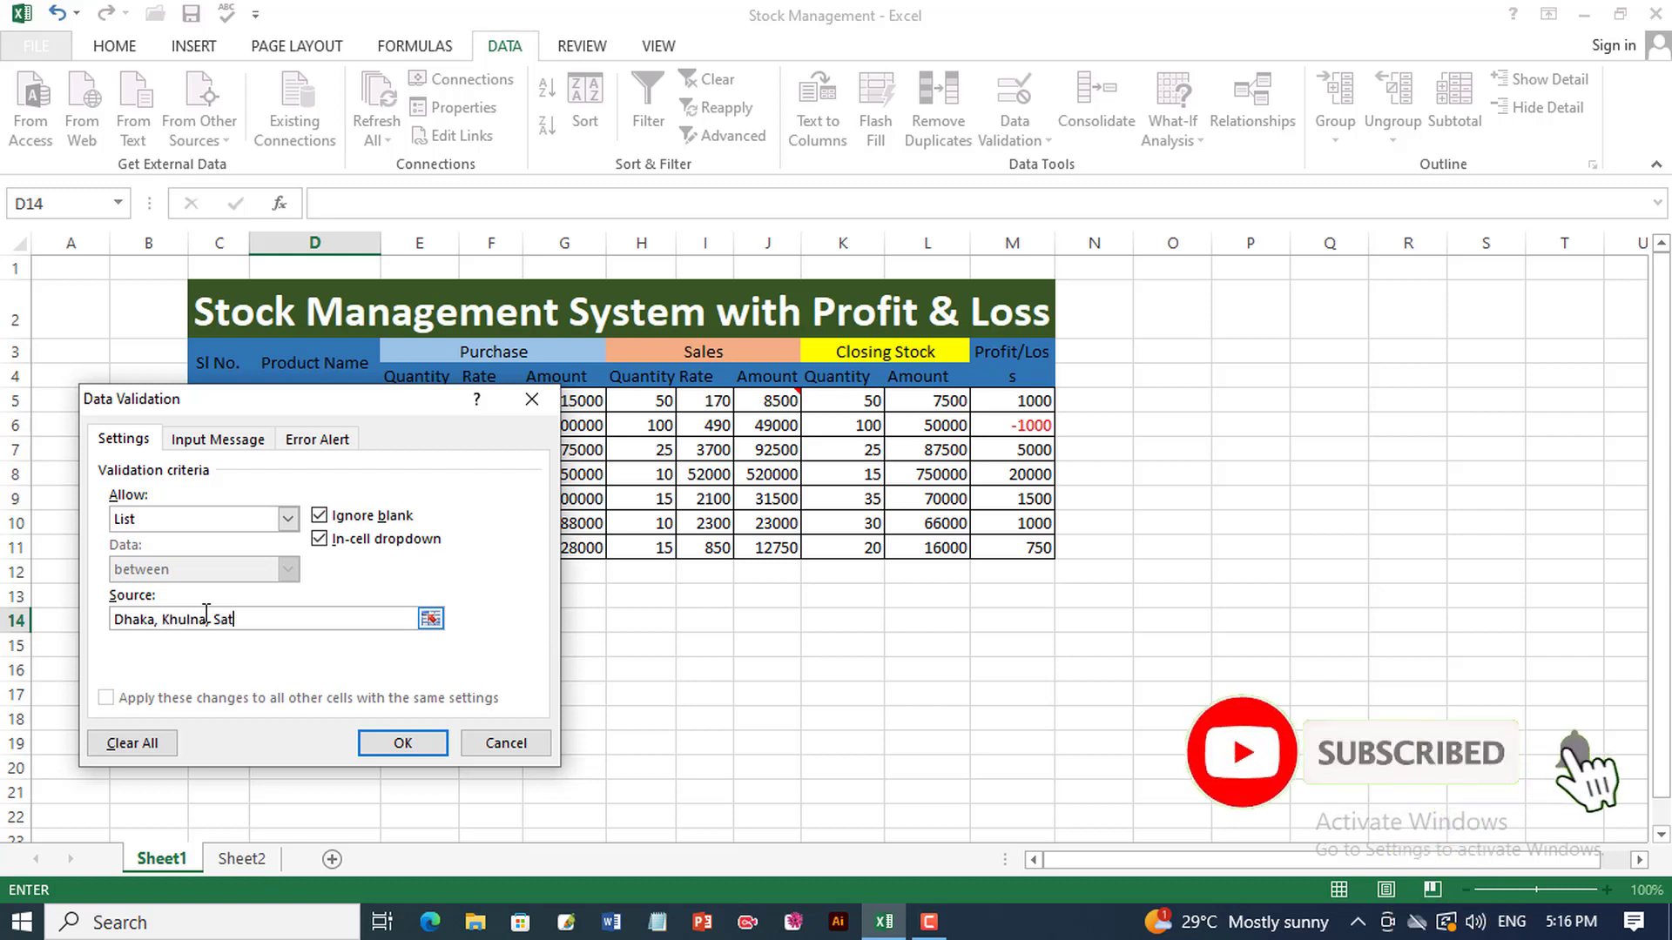
{"action": "type", "text": "khira, B"}
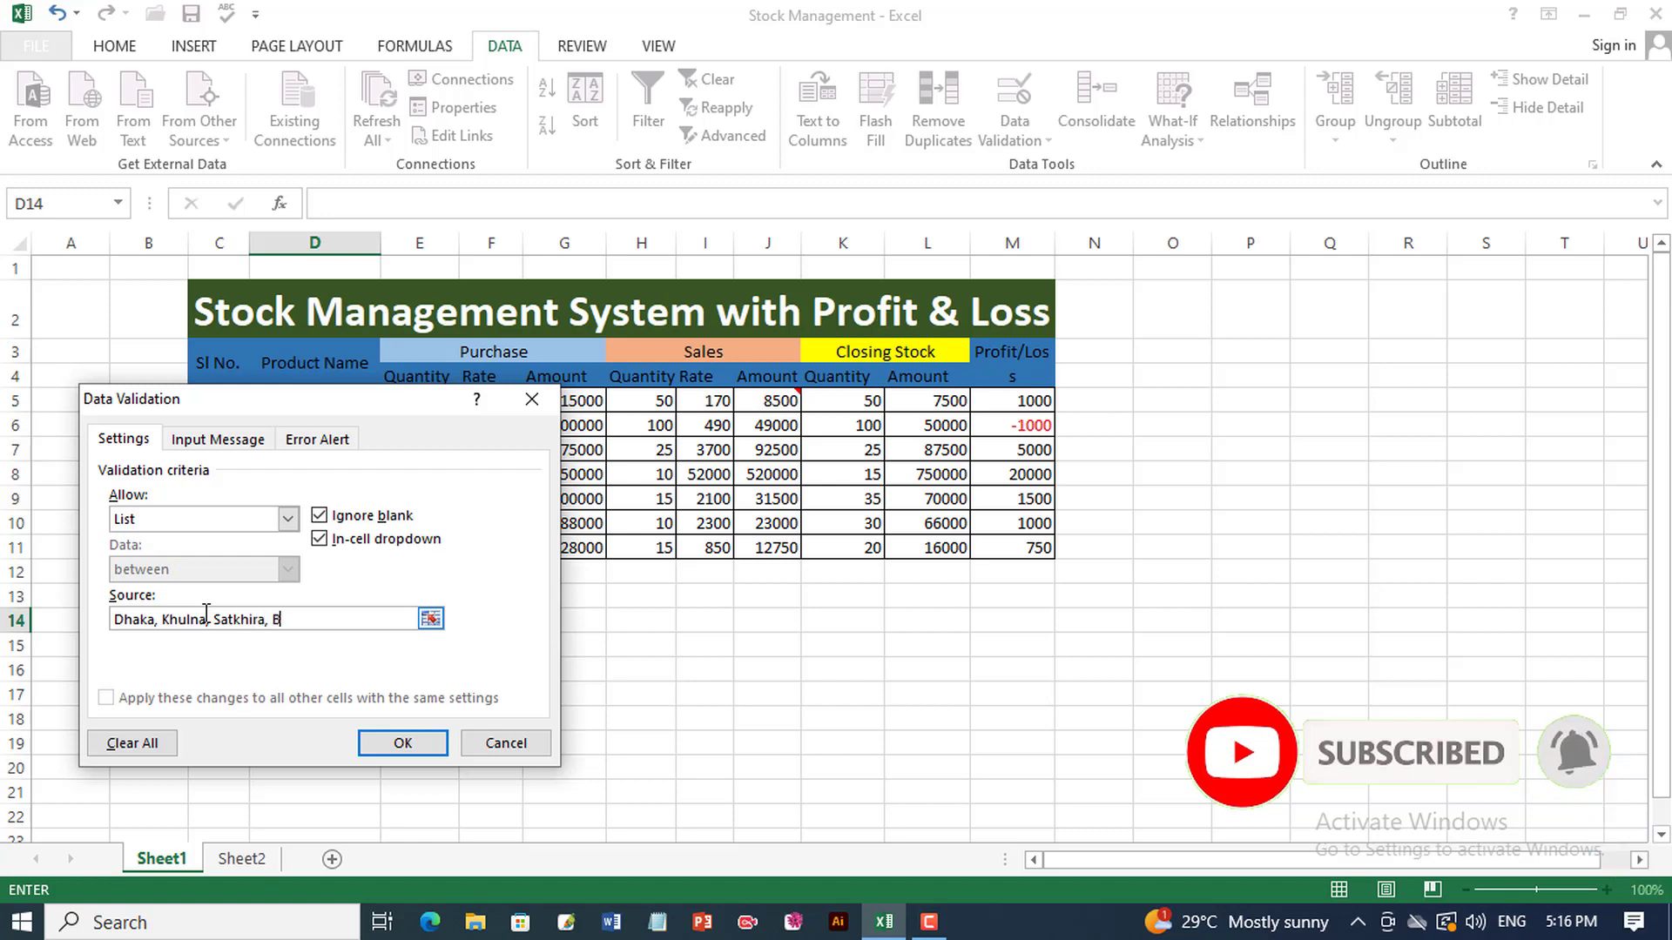
{"action": "type", "text": "agerhat"}
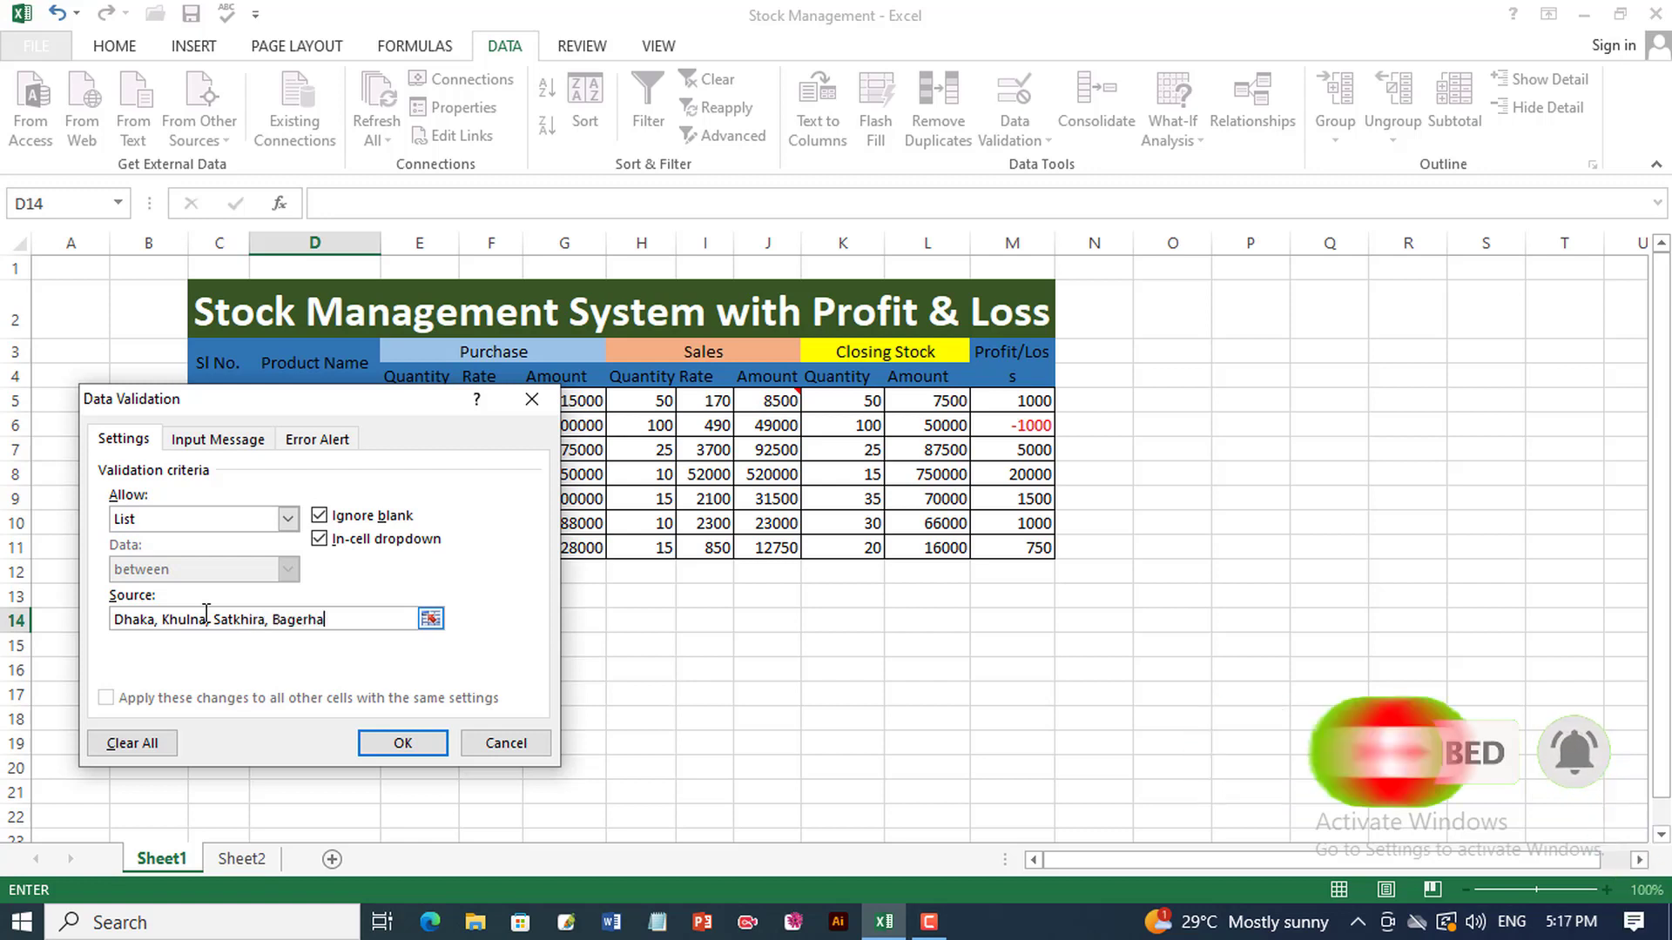
{"action": "left_click", "coordinate": [377, 745]}
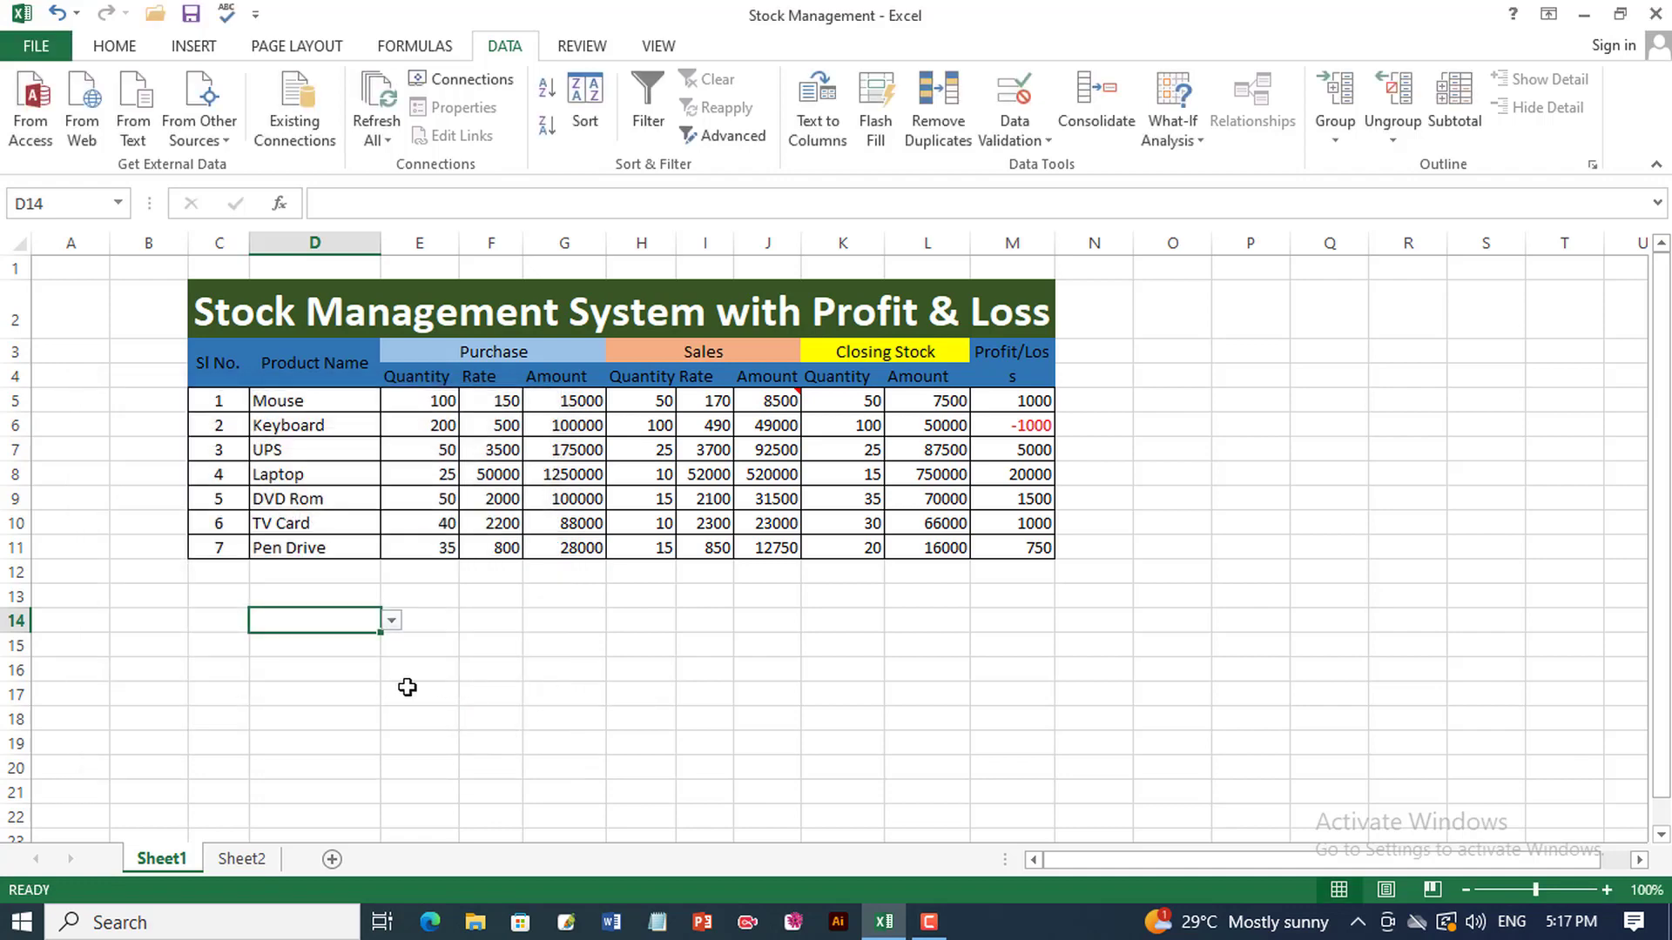
{"action": "left_click", "coordinate": [390, 621]}
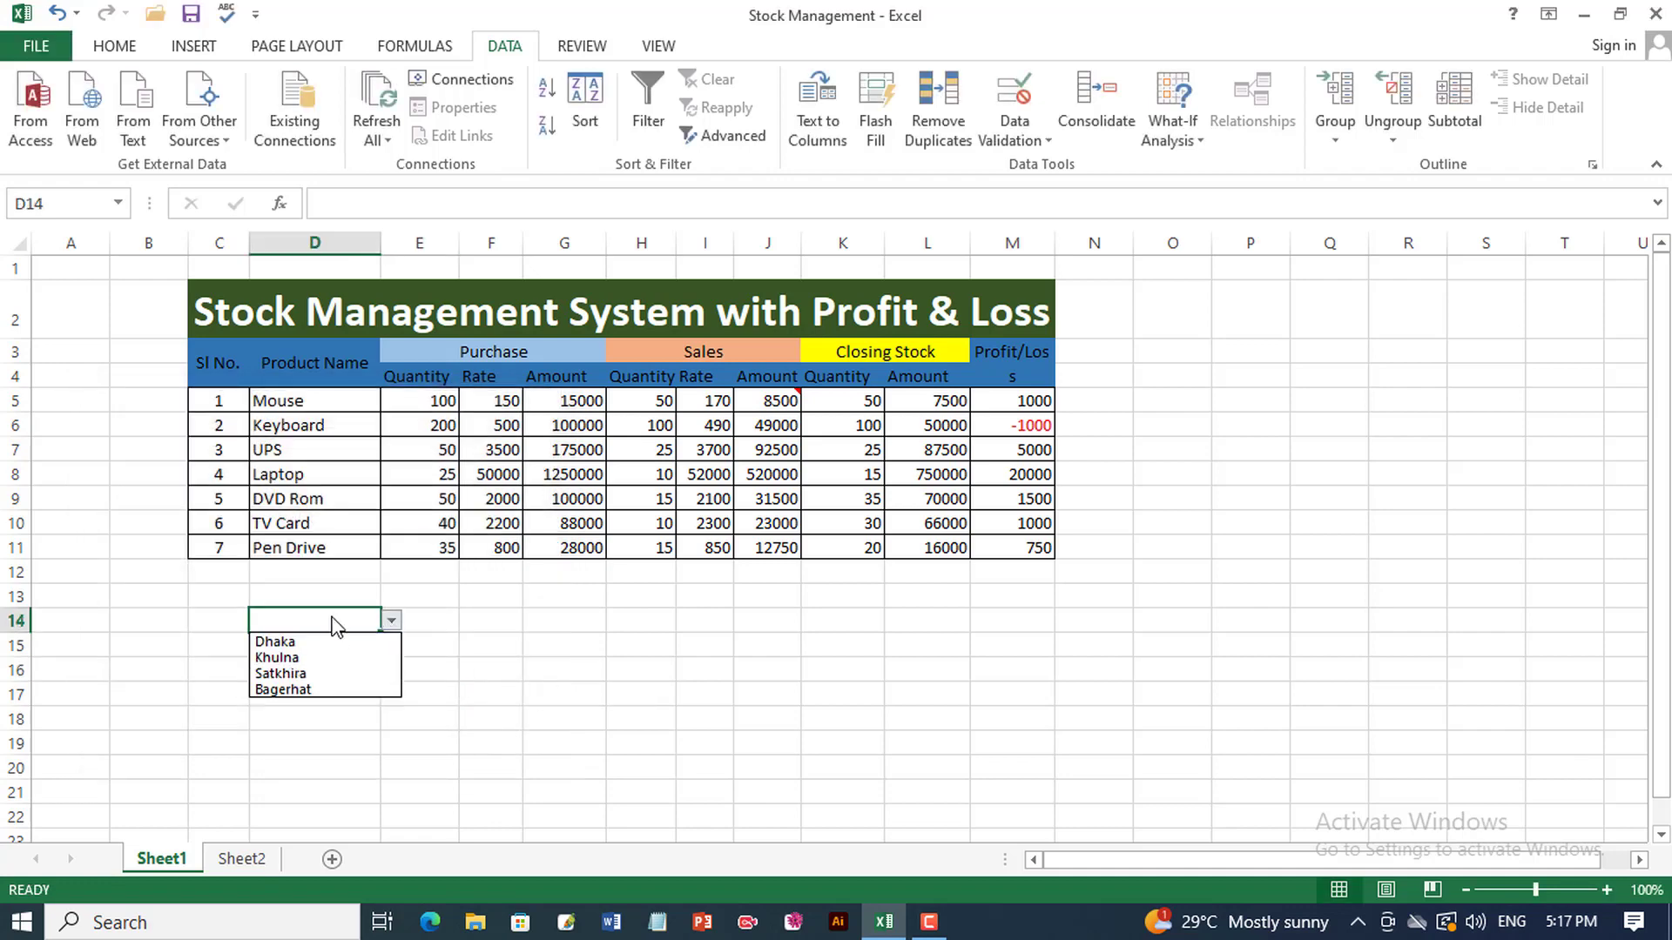
{"action": "left_click", "coordinate": [459, 638]}
Enter the numbers 2000, 10000 and 30000 in cells D15, D16 and D17
{"action": "left_click", "coordinate": [308, 653]}
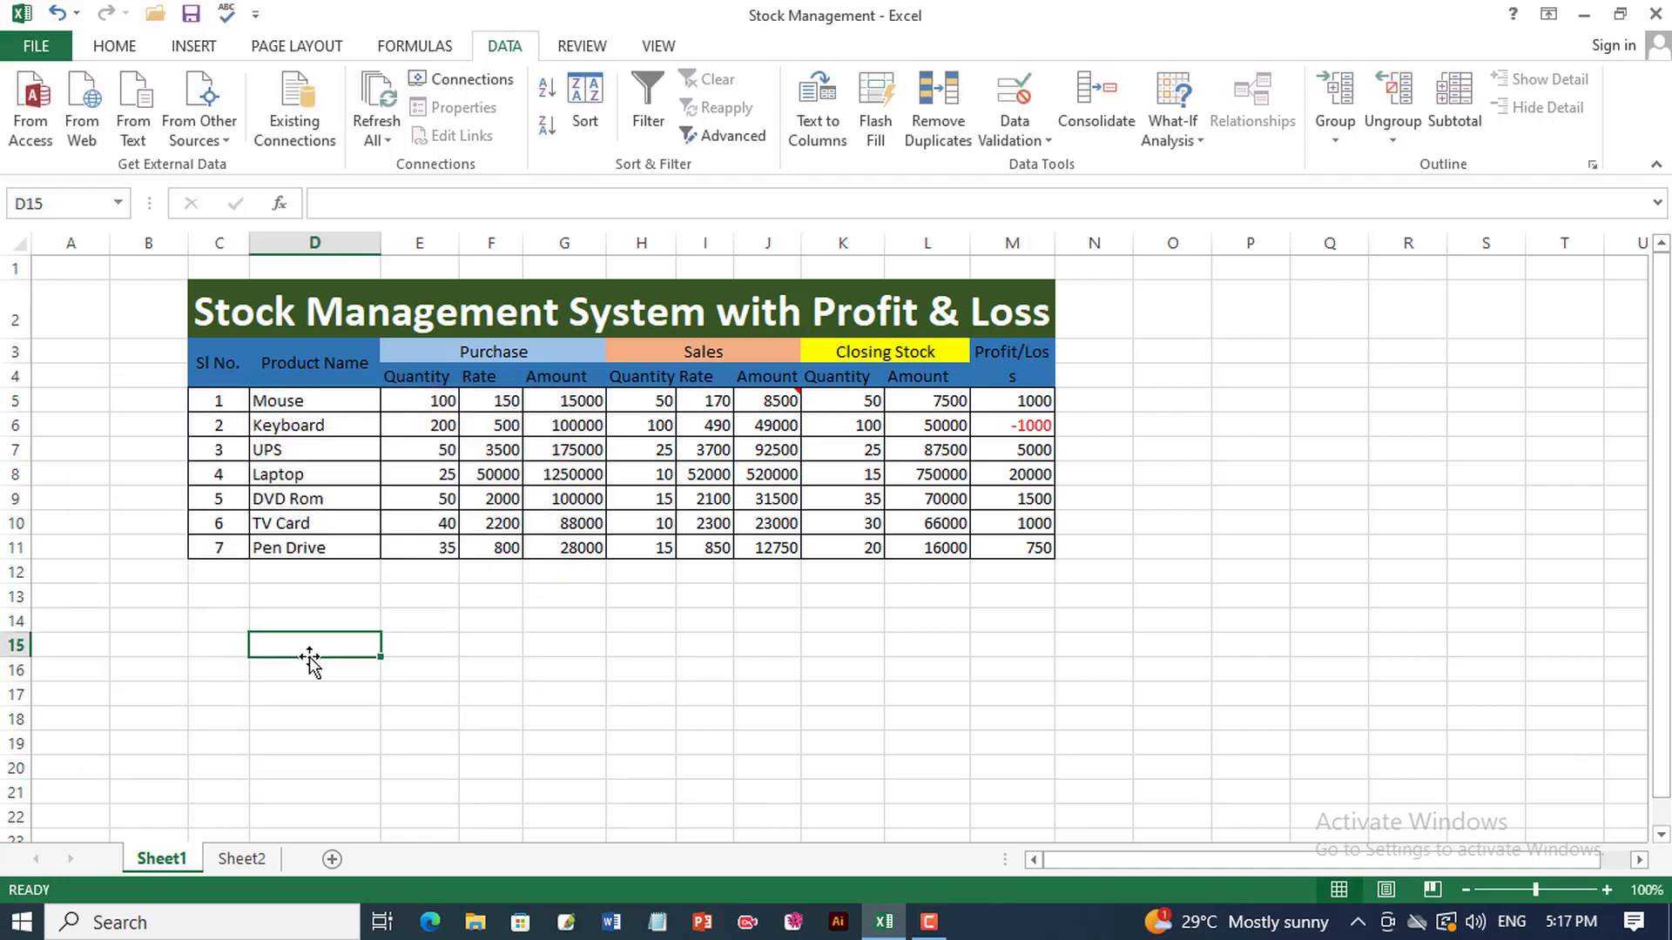
{"action": "type", "text": "2000"}
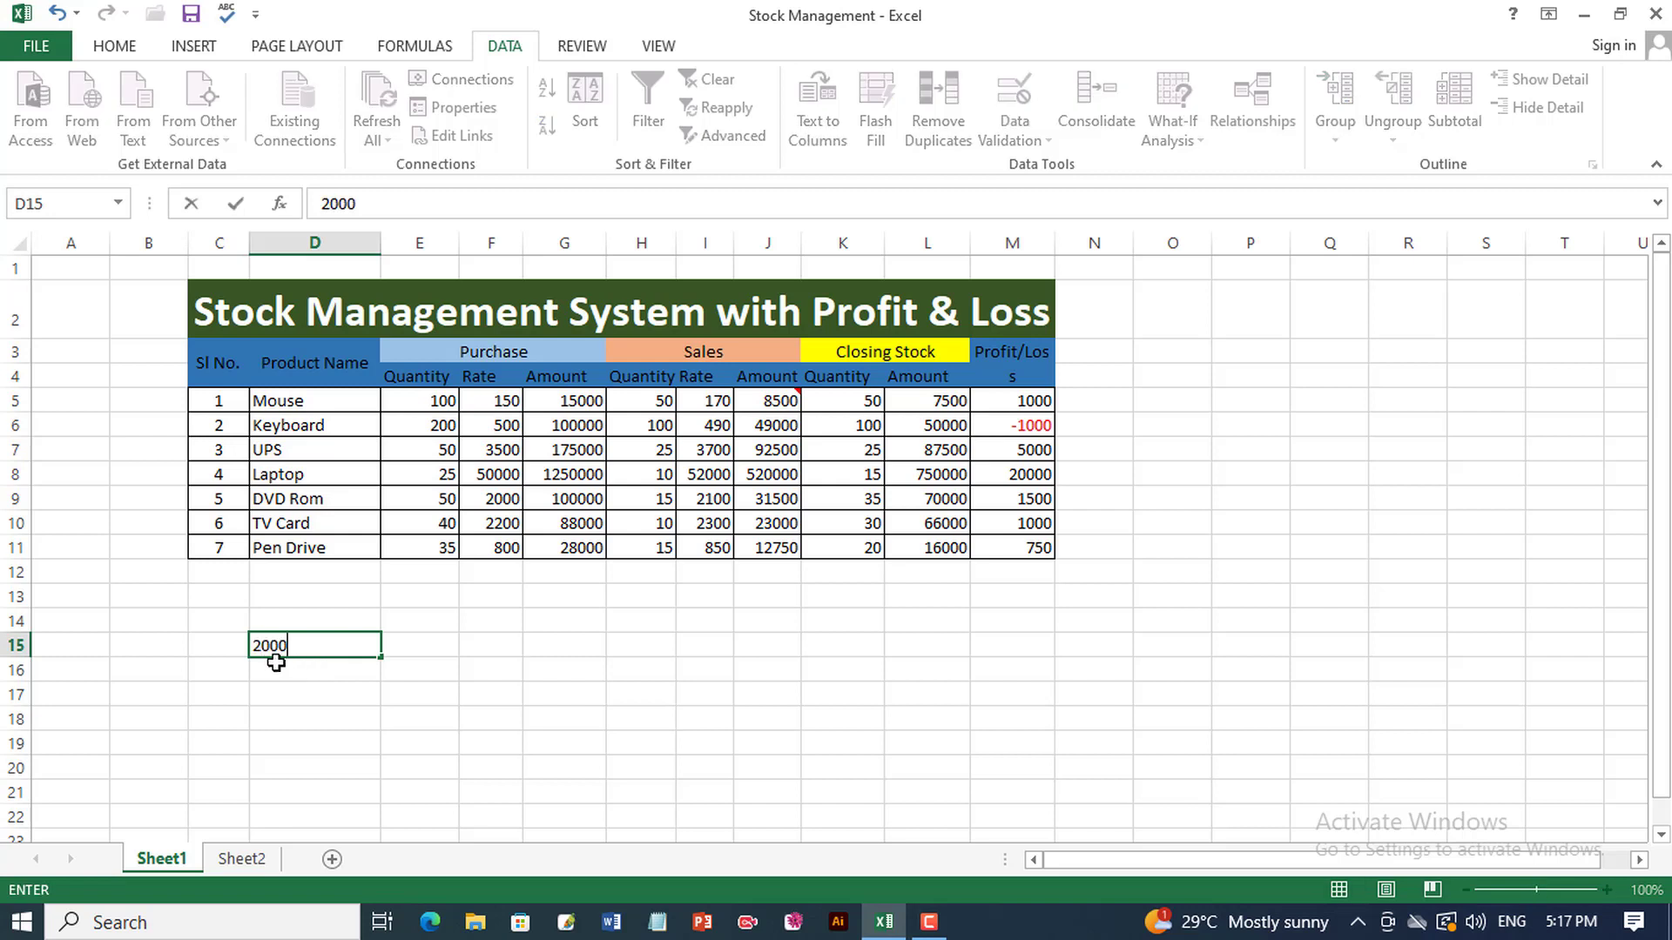
{"action": "key", "text": "Return"}
{"action": "type", "text": "10000"}
{"action": "key", "text": "Return"}
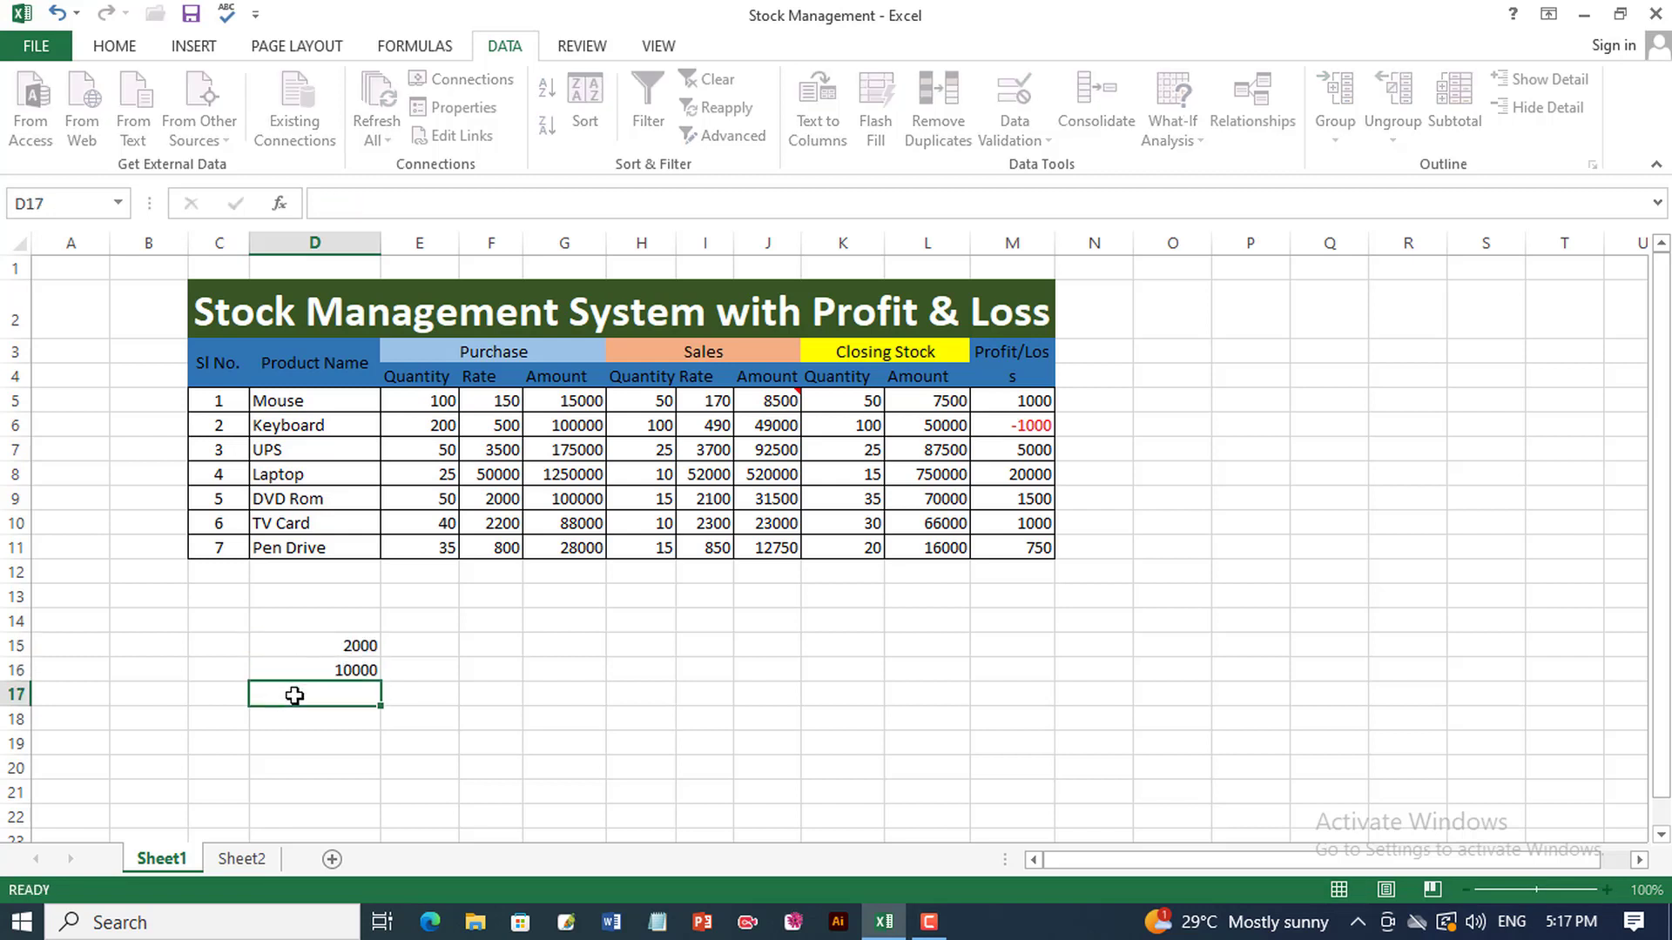
{"action": "type", "text": "30"}
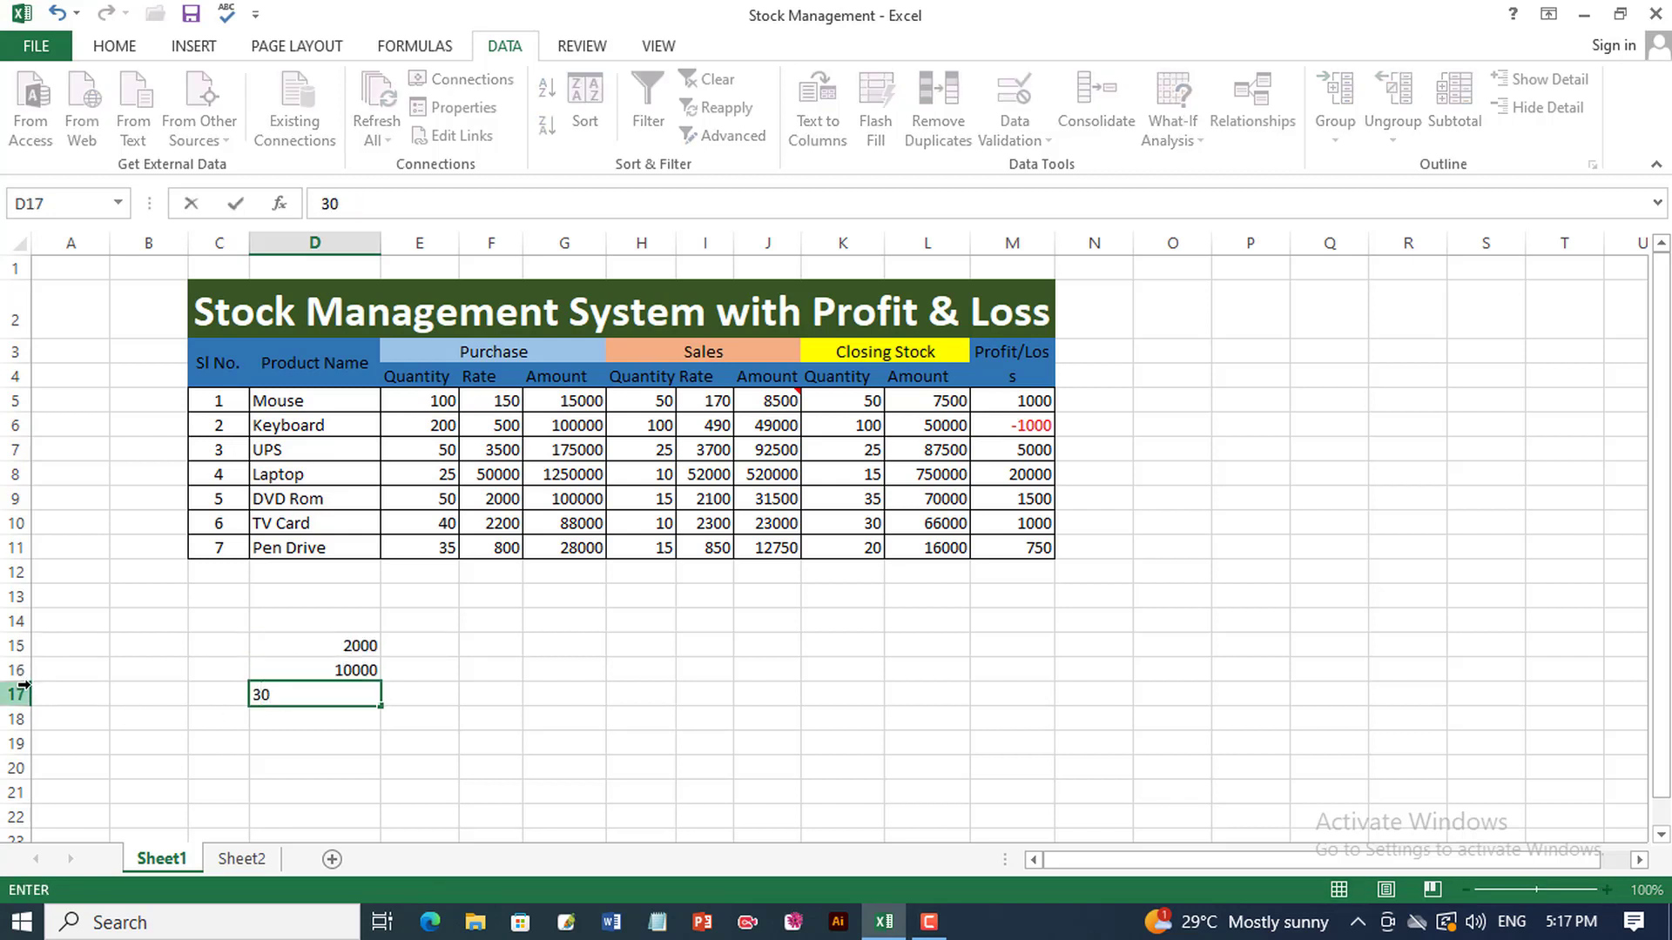
{"action": "type", "text": "000"}
{"action": "left_click", "coordinate": [15, 743]}
Copy cells D14:D17 and paste only their validation starting at J14 with Paste Special
{"action": "left_click", "coordinate": [322, 619]}
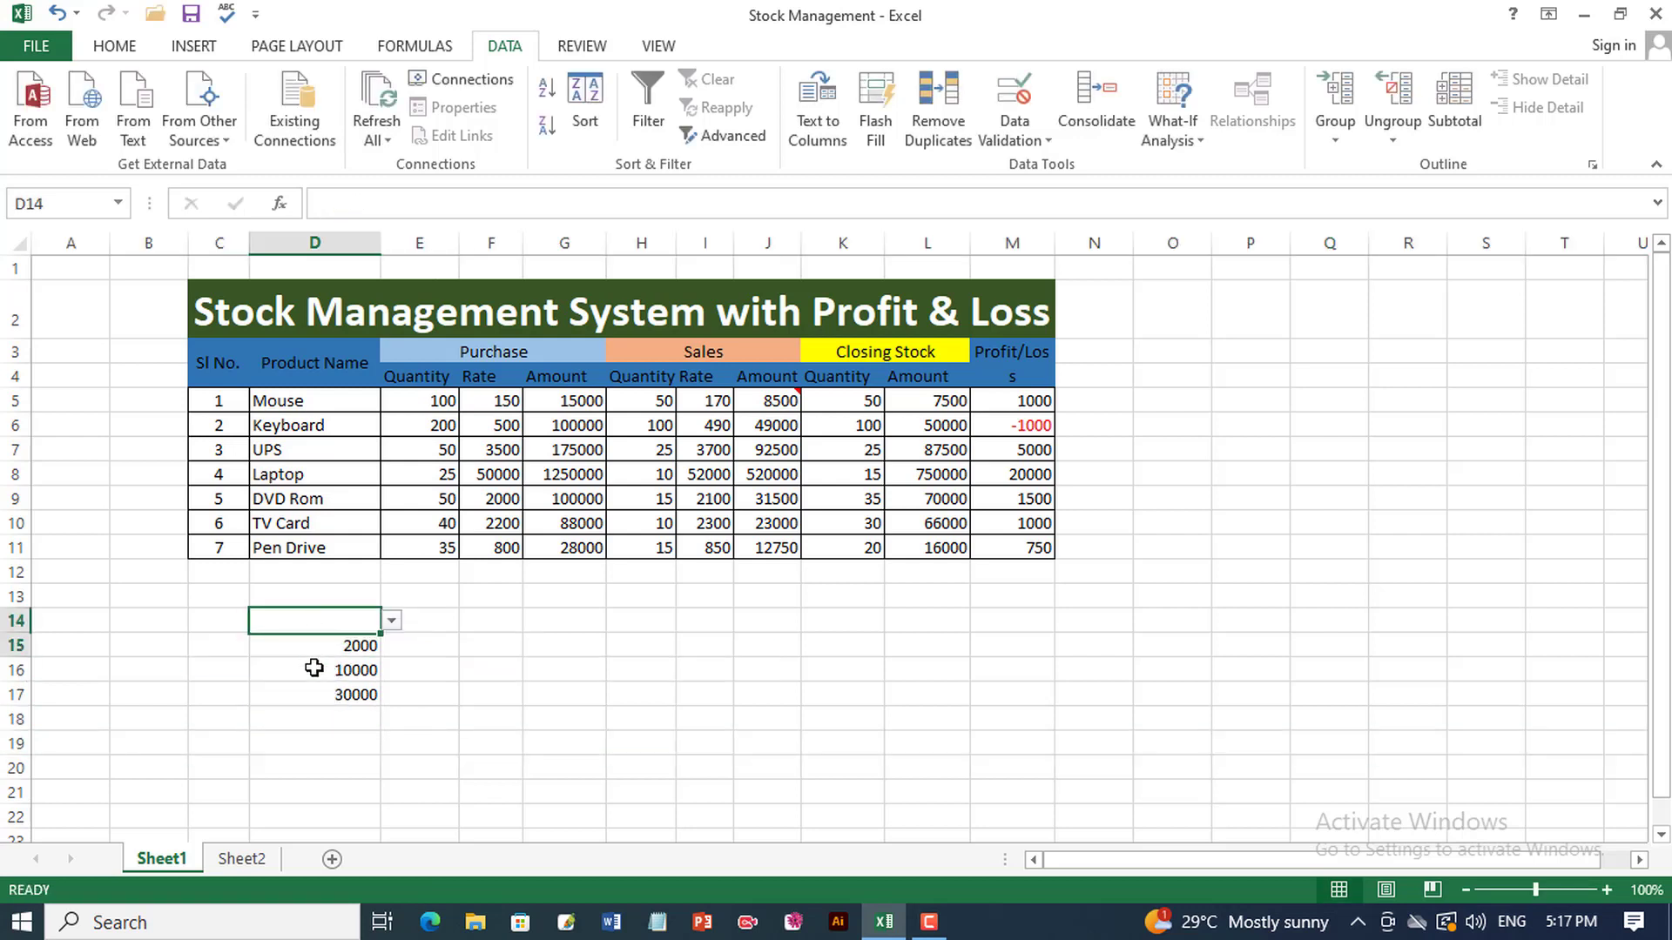
{"action": "left_click_drag", "start_coordinate": [313, 668], "coordinate": [315, 694]}
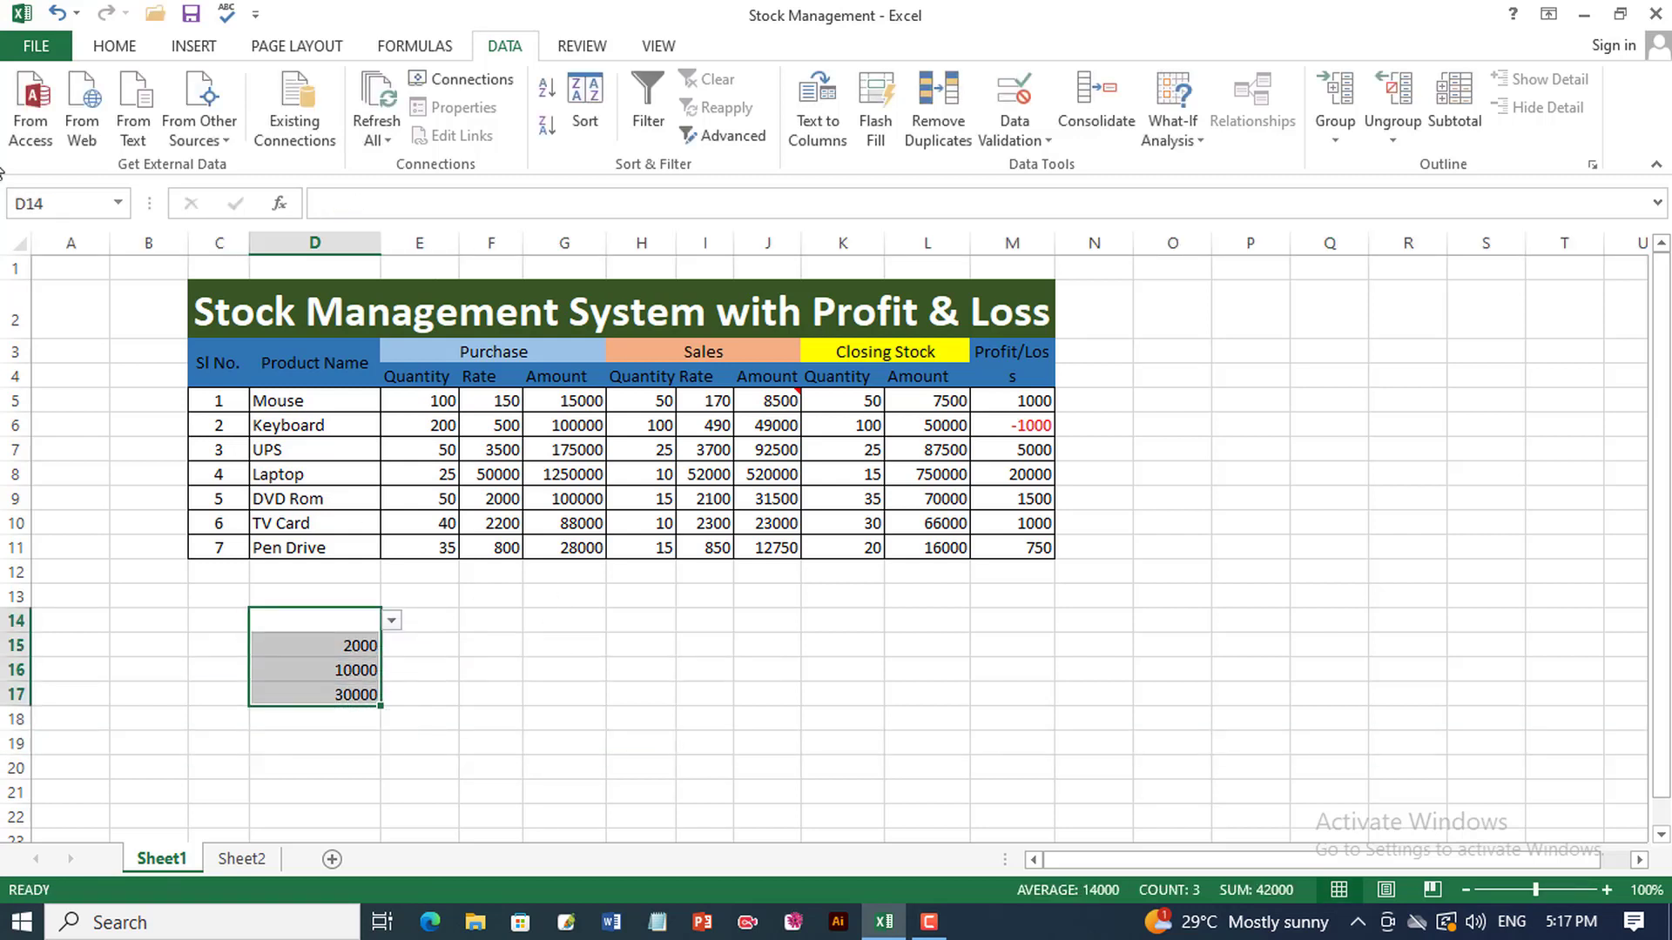
{"action": "left_click", "coordinate": [114, 45]}
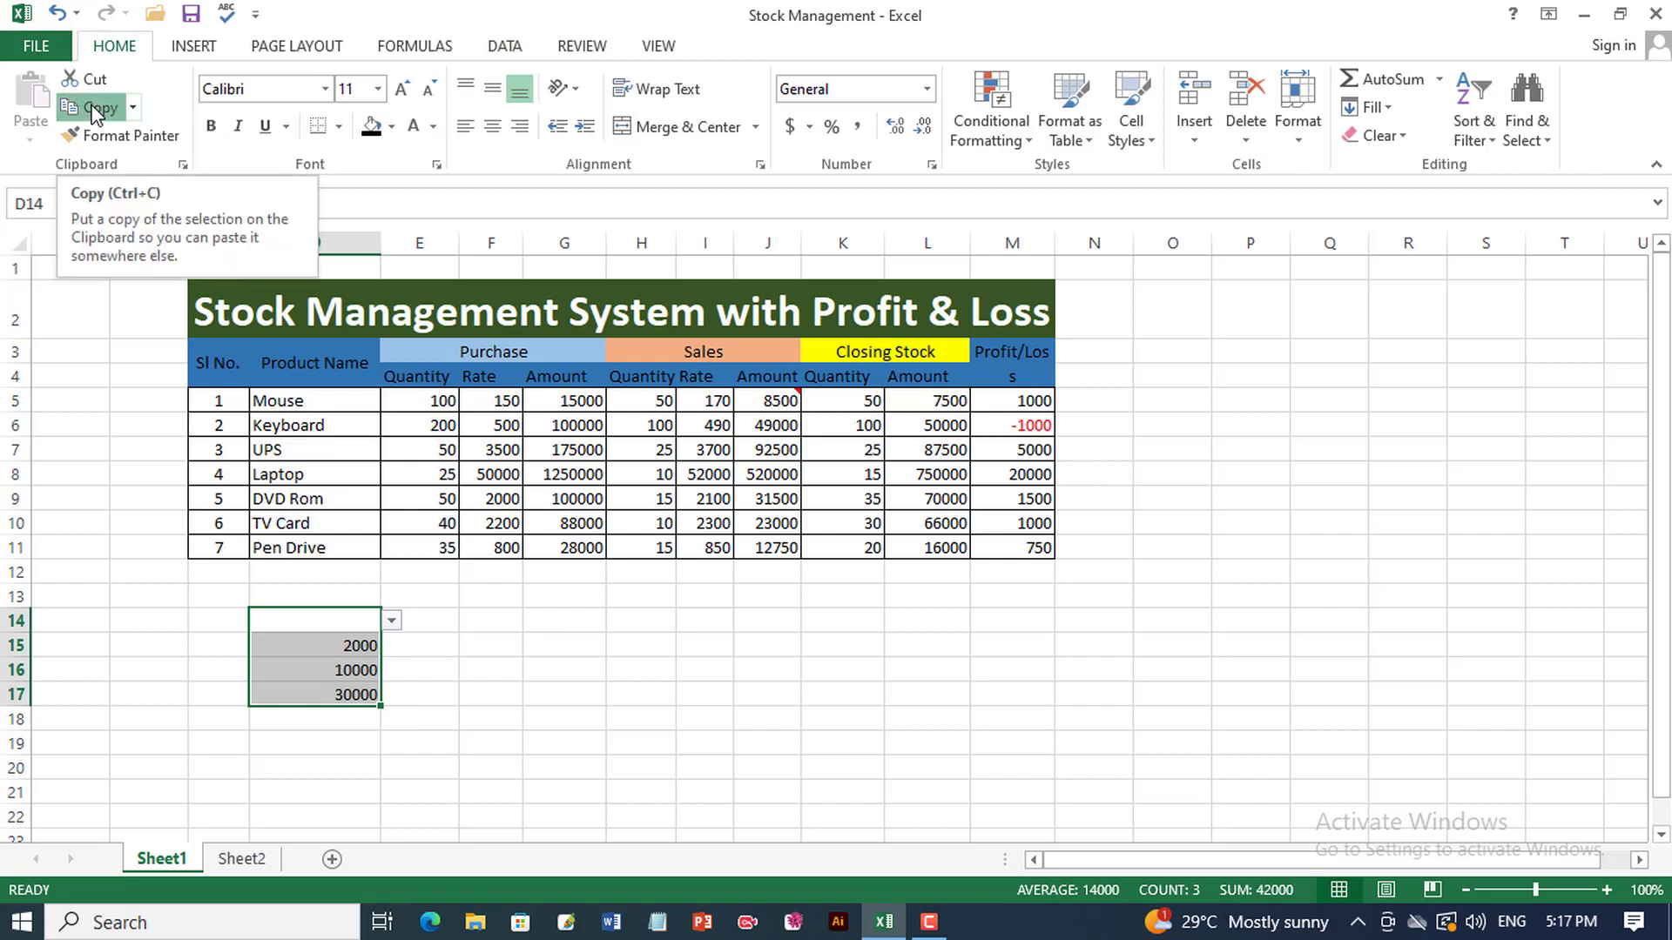
{"action": "left_click", "coordinate": [96, 109]}
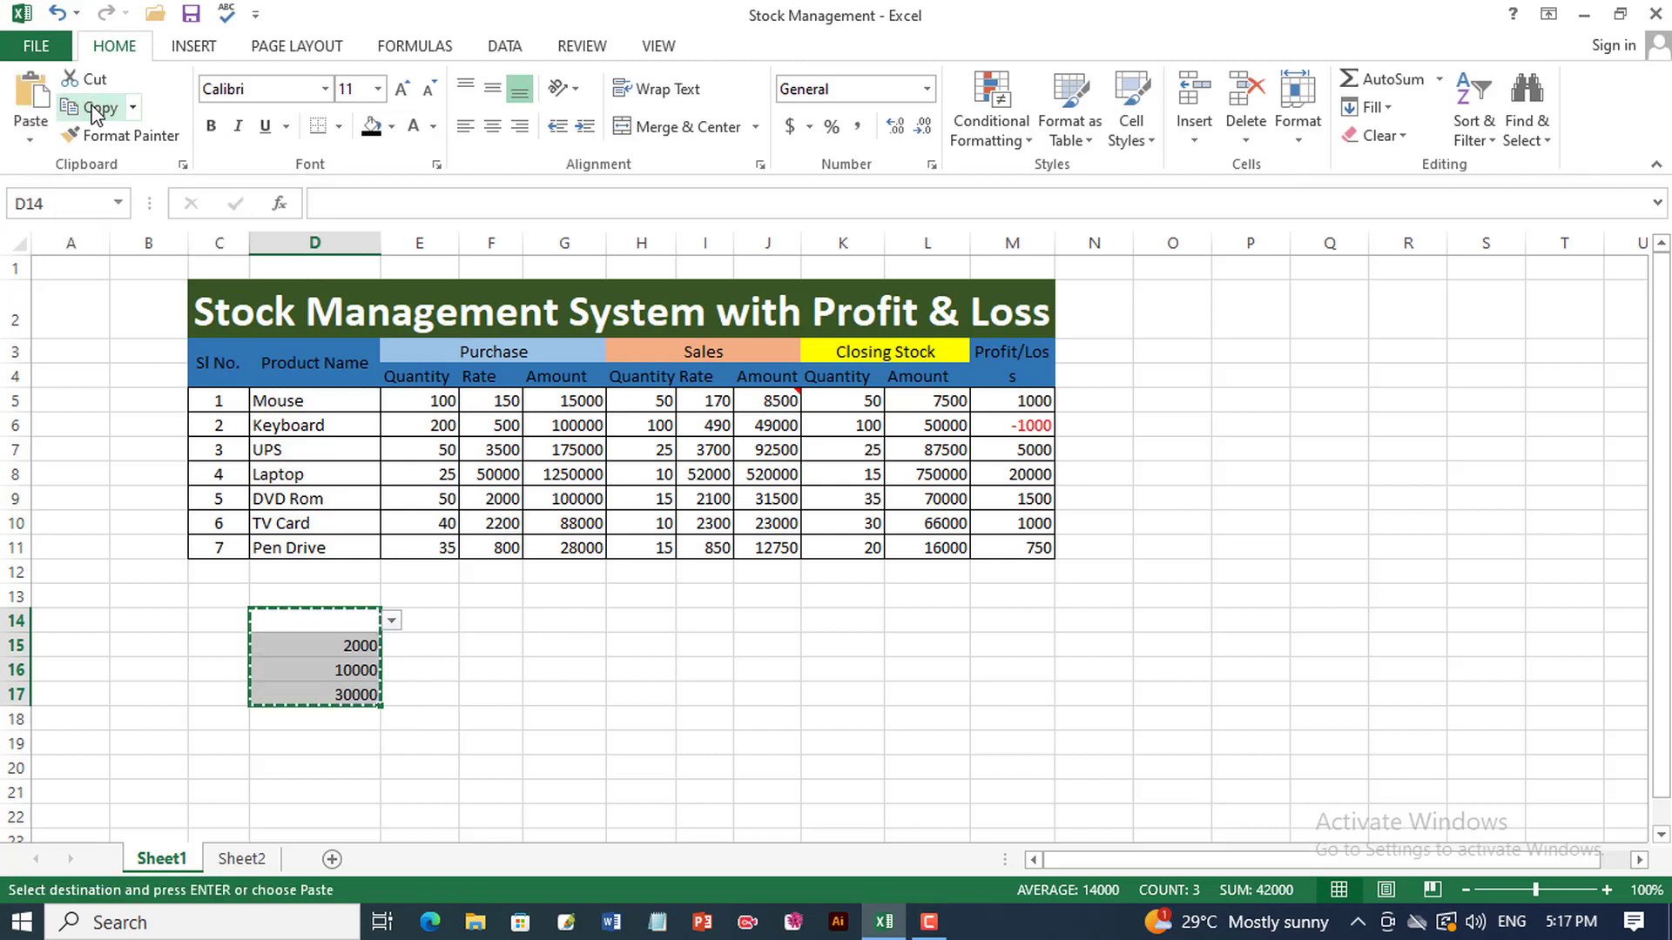
{"action": "left_click", "coordinate": [795, 615]}
{"action": "right_click", "coordinate": [759, 621]}
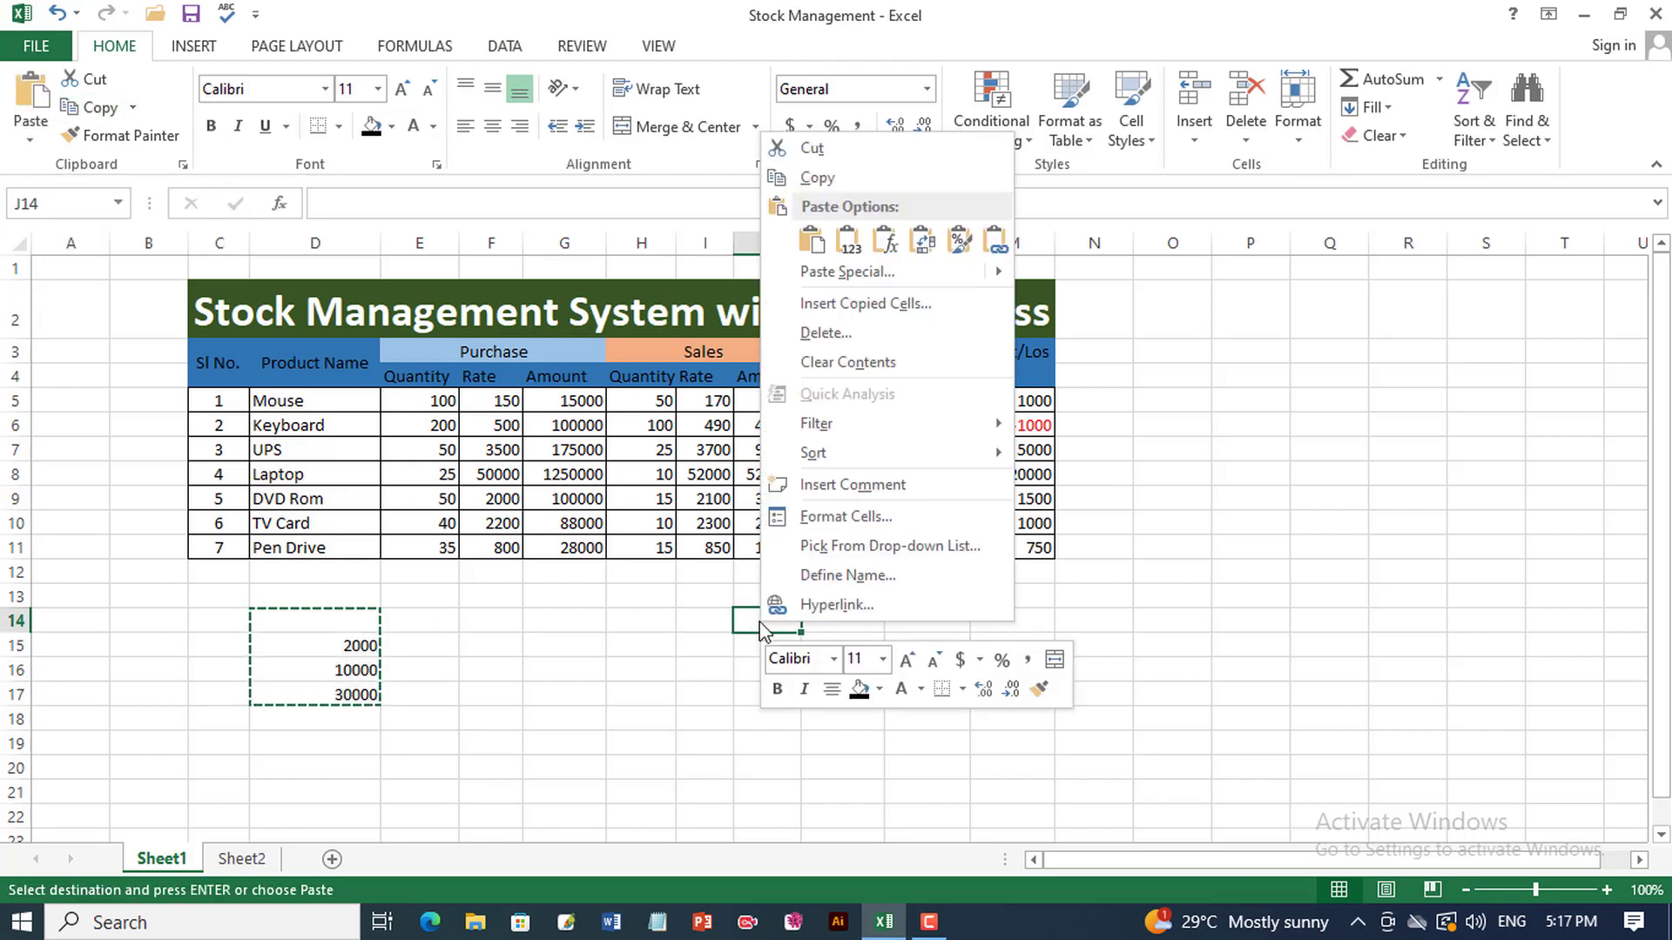
{"action": "left_click", "coordinate": [858, 272]}
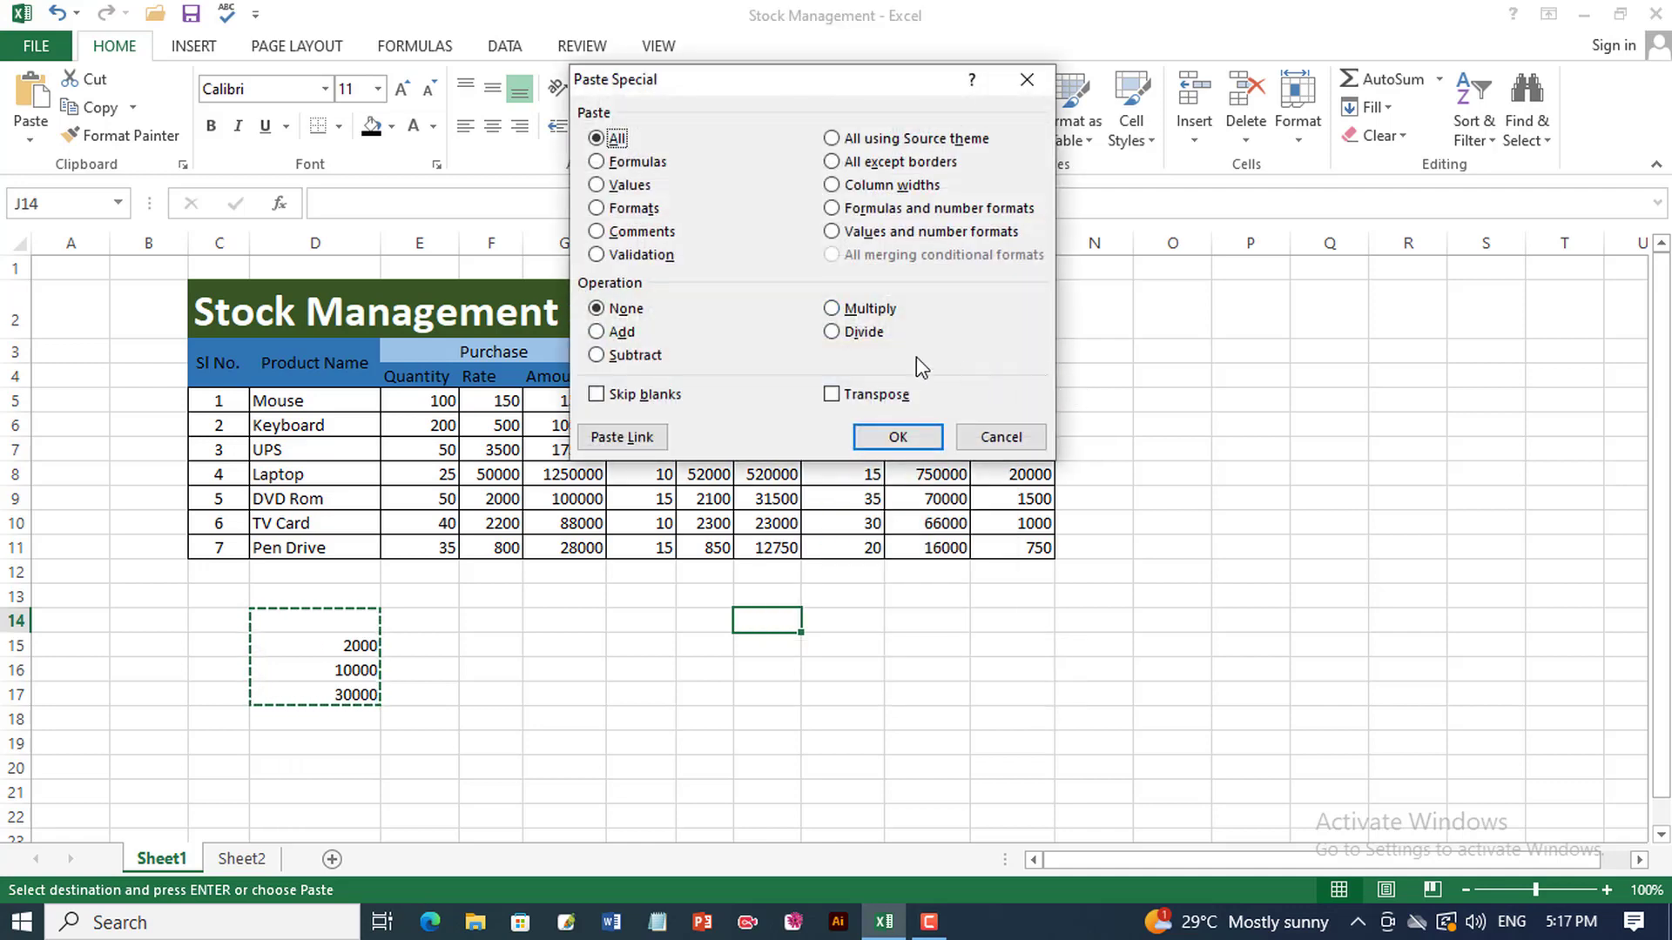
{"action": "left_click", "coordinate": [597, 255]}
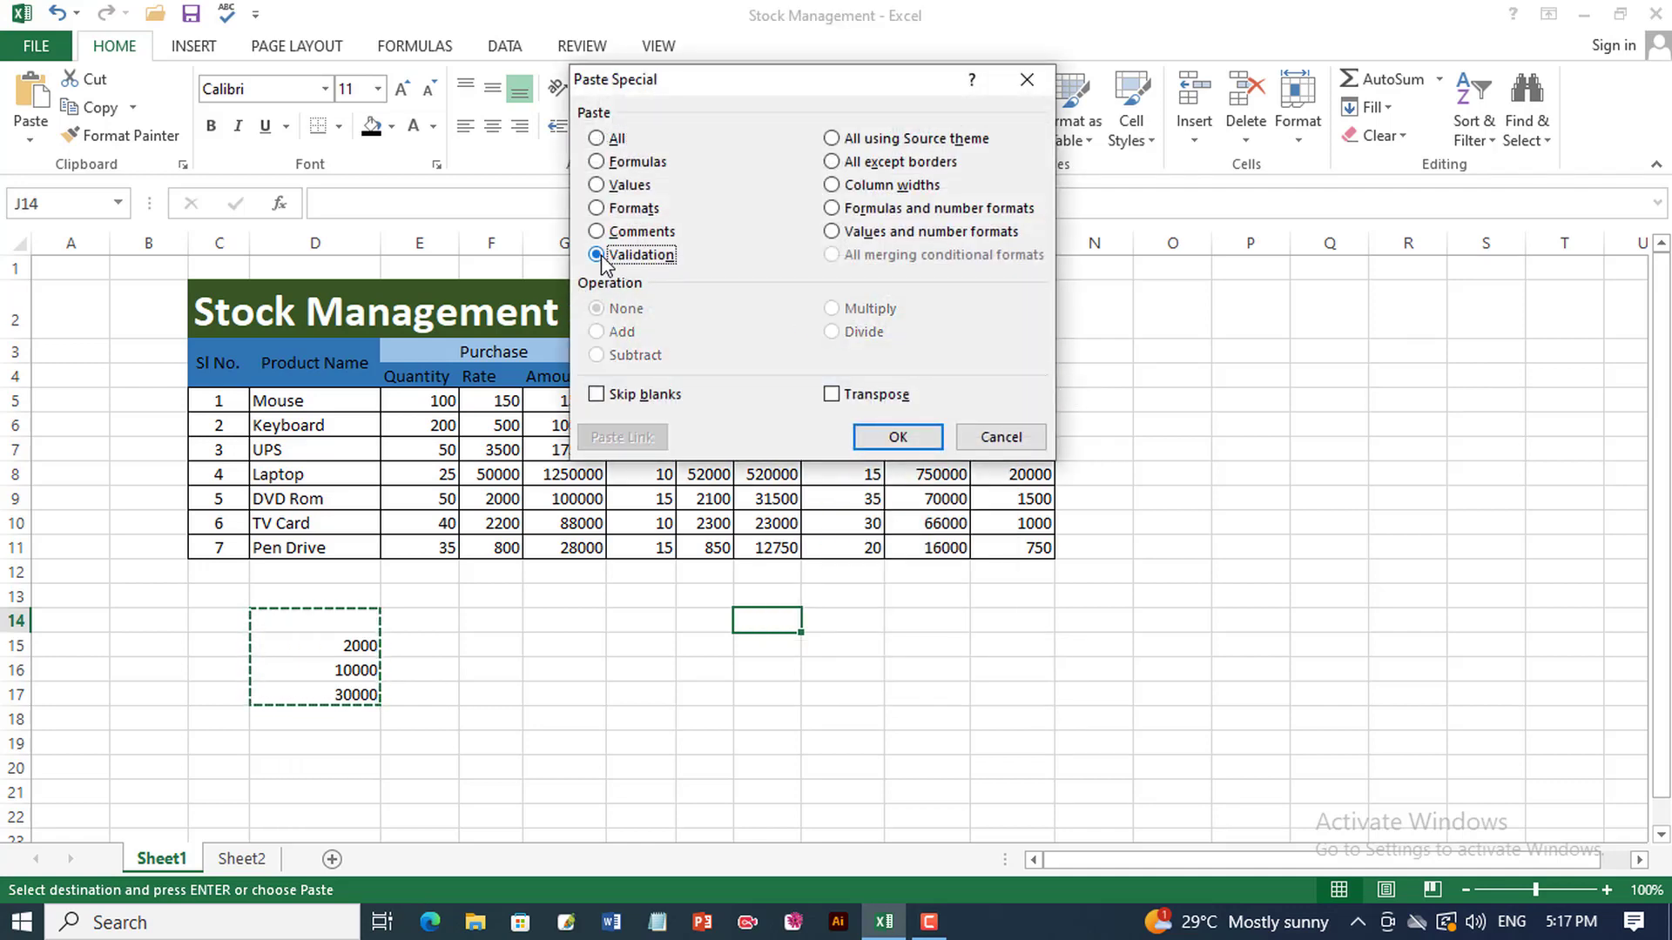
{"action": "left_click", "coordinate": [899, 438]}
Compare the source cells D14 and D15 with the pasted cell J14, and open J14's in-cell list of choices
{"action": "key", "text": "Right"}
{"action": "key", "text": "Right"}
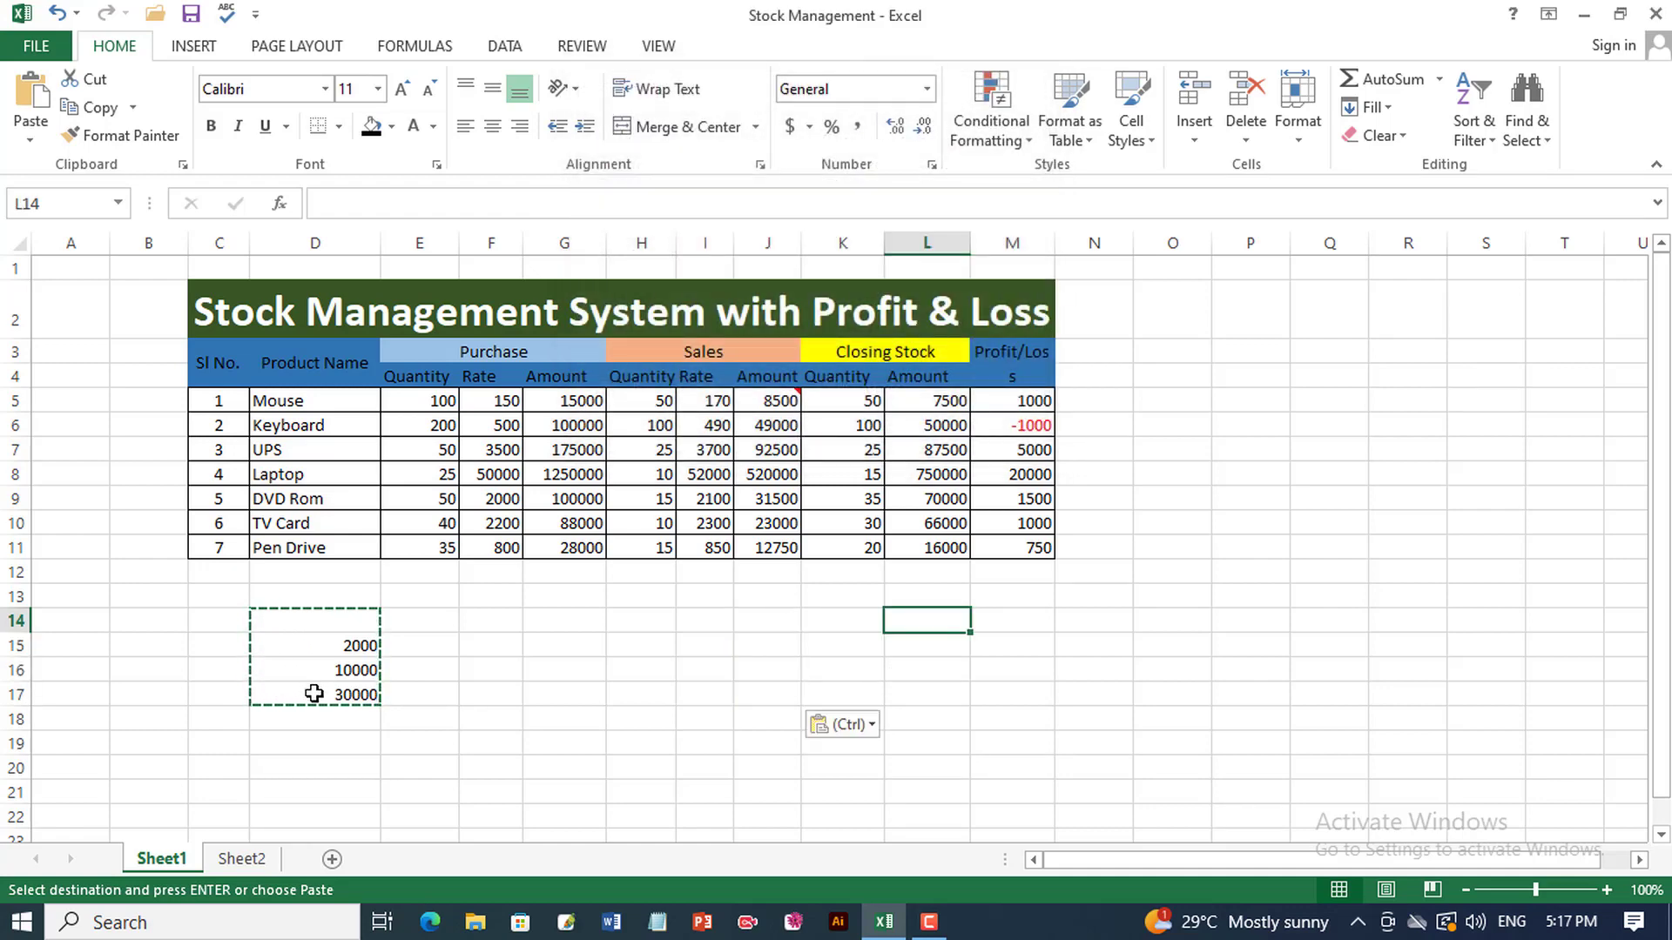
{"action": "left_click", "coordinate": [324, 625]}
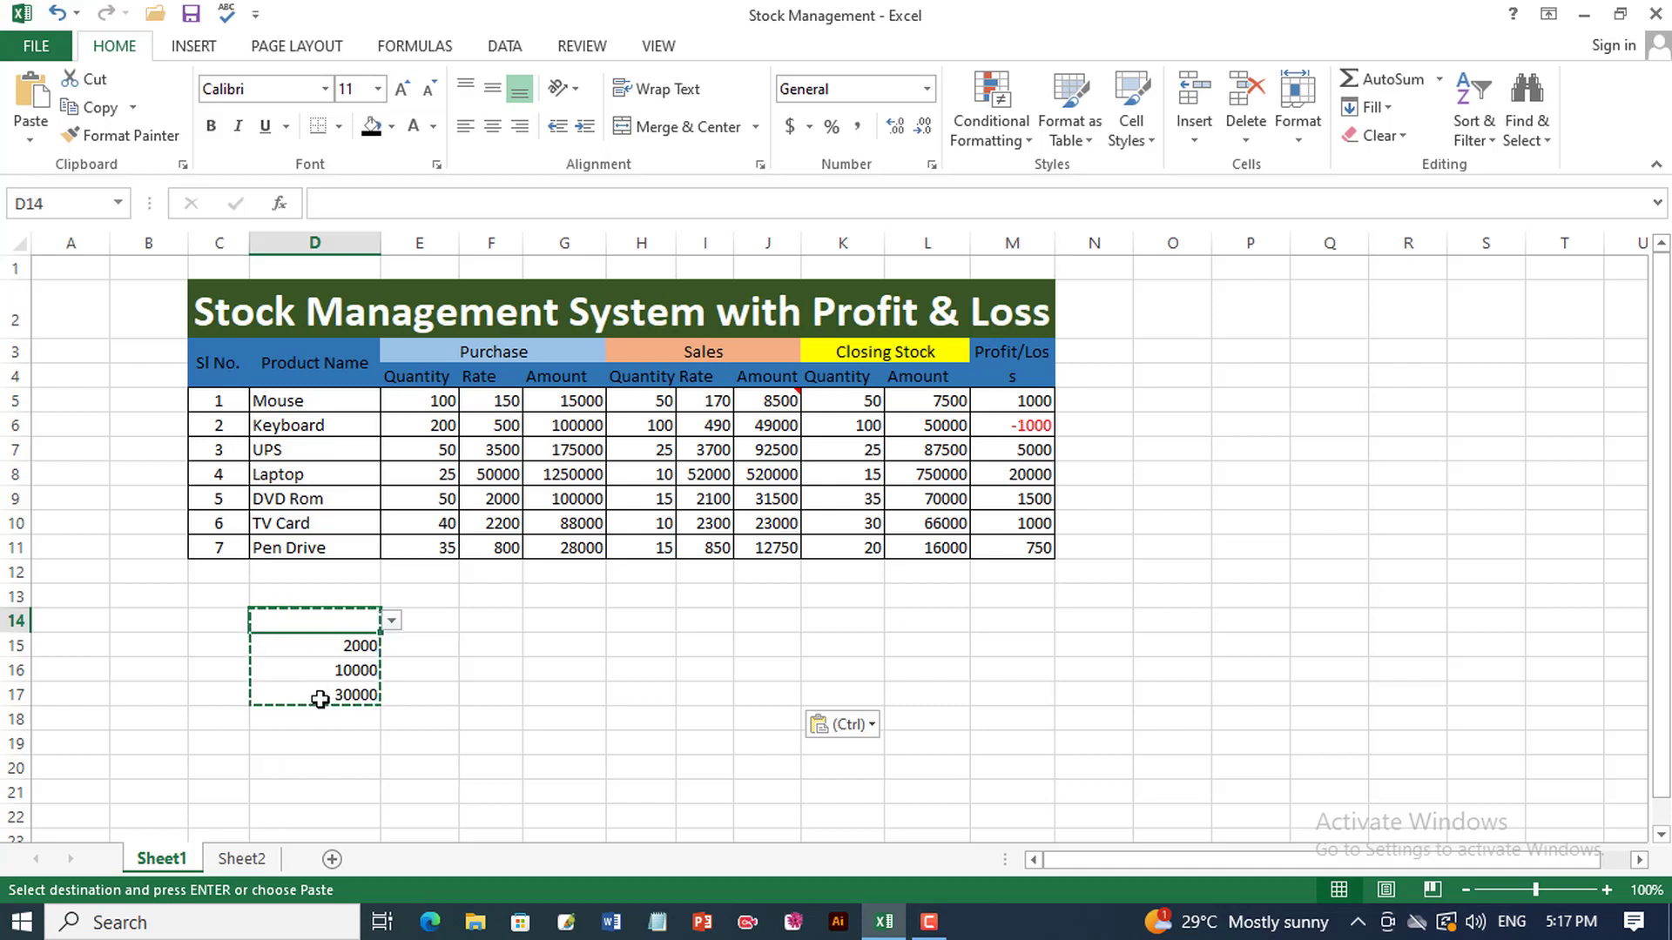
{"action": "left_click", "coordinate": [323, 648]}
{"action": "left_click", "coordinate": [779, 621]}
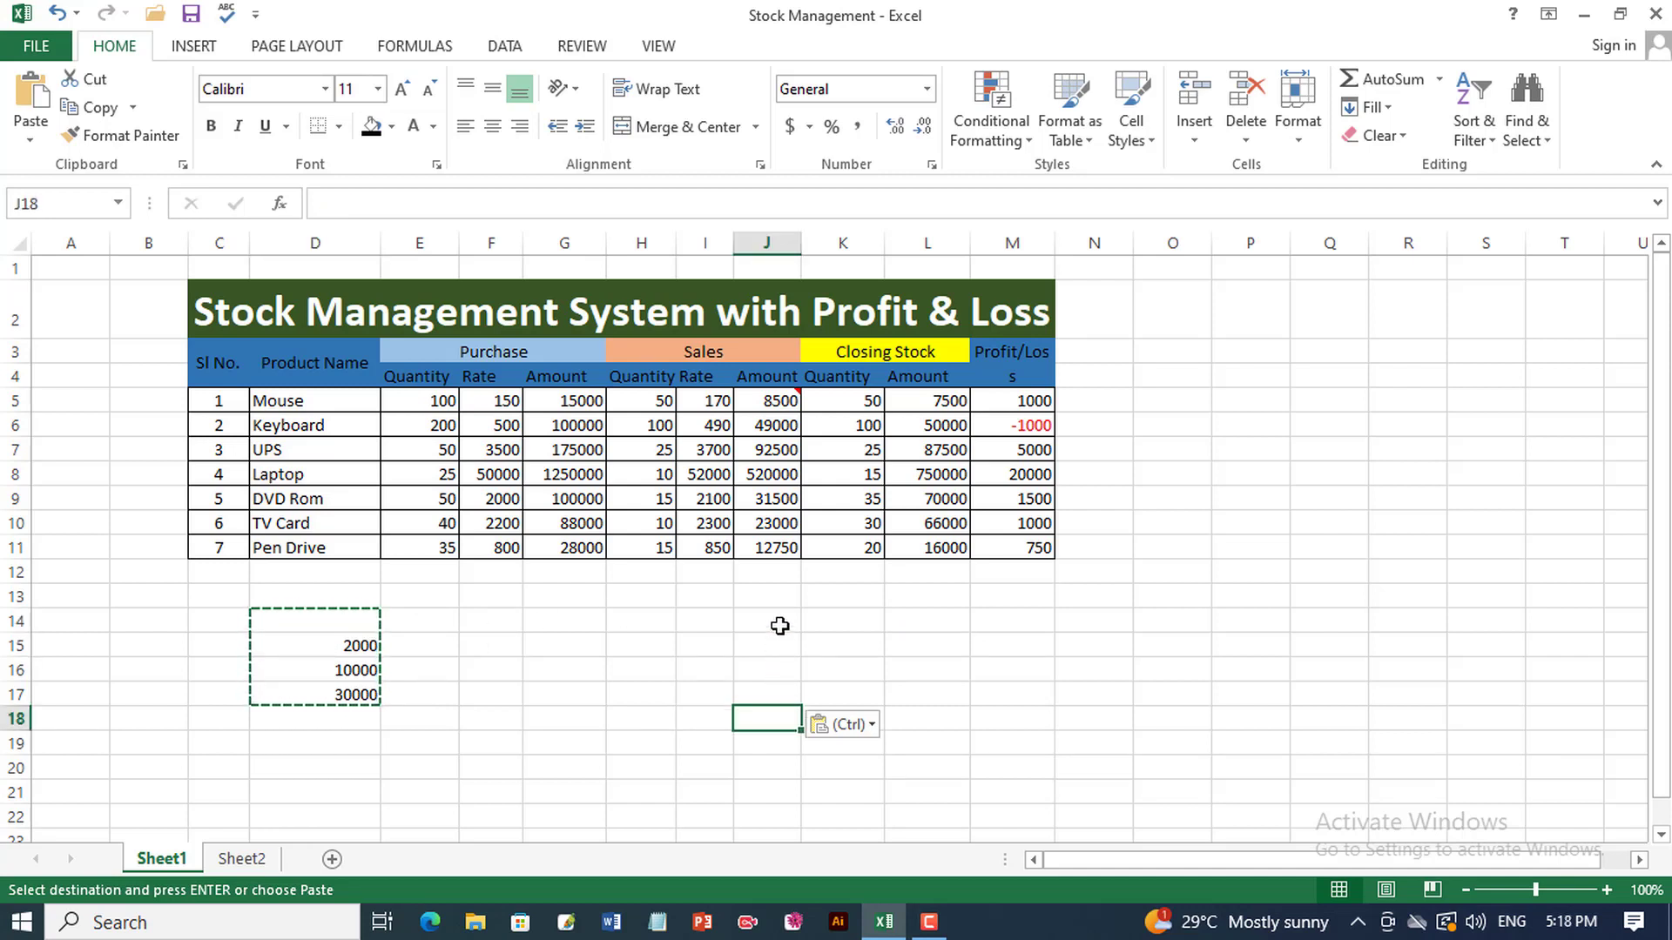
{"action": "left_click", "coordinate": [812, 622]}
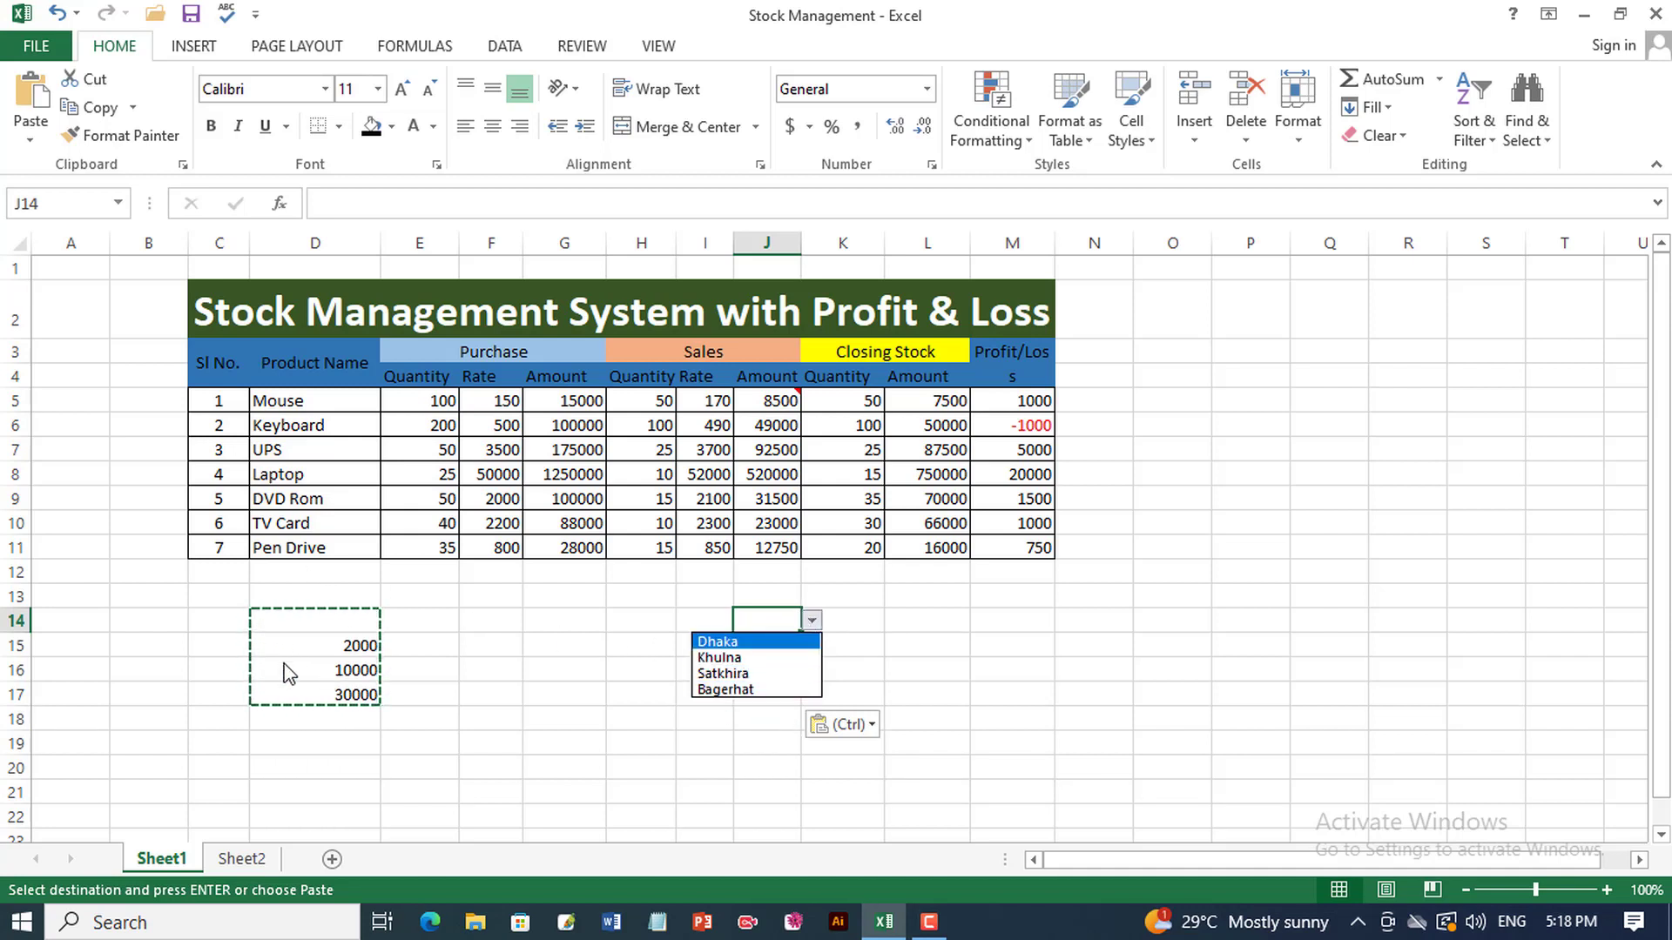
Clear the contents of the range D13:K17 below the stock table
{"action": "left_click_drag", "start_coordinate": [310, 598], "coordinate": [812, 693]}
{"action": "right_click", "coordinate": [812, 692]}
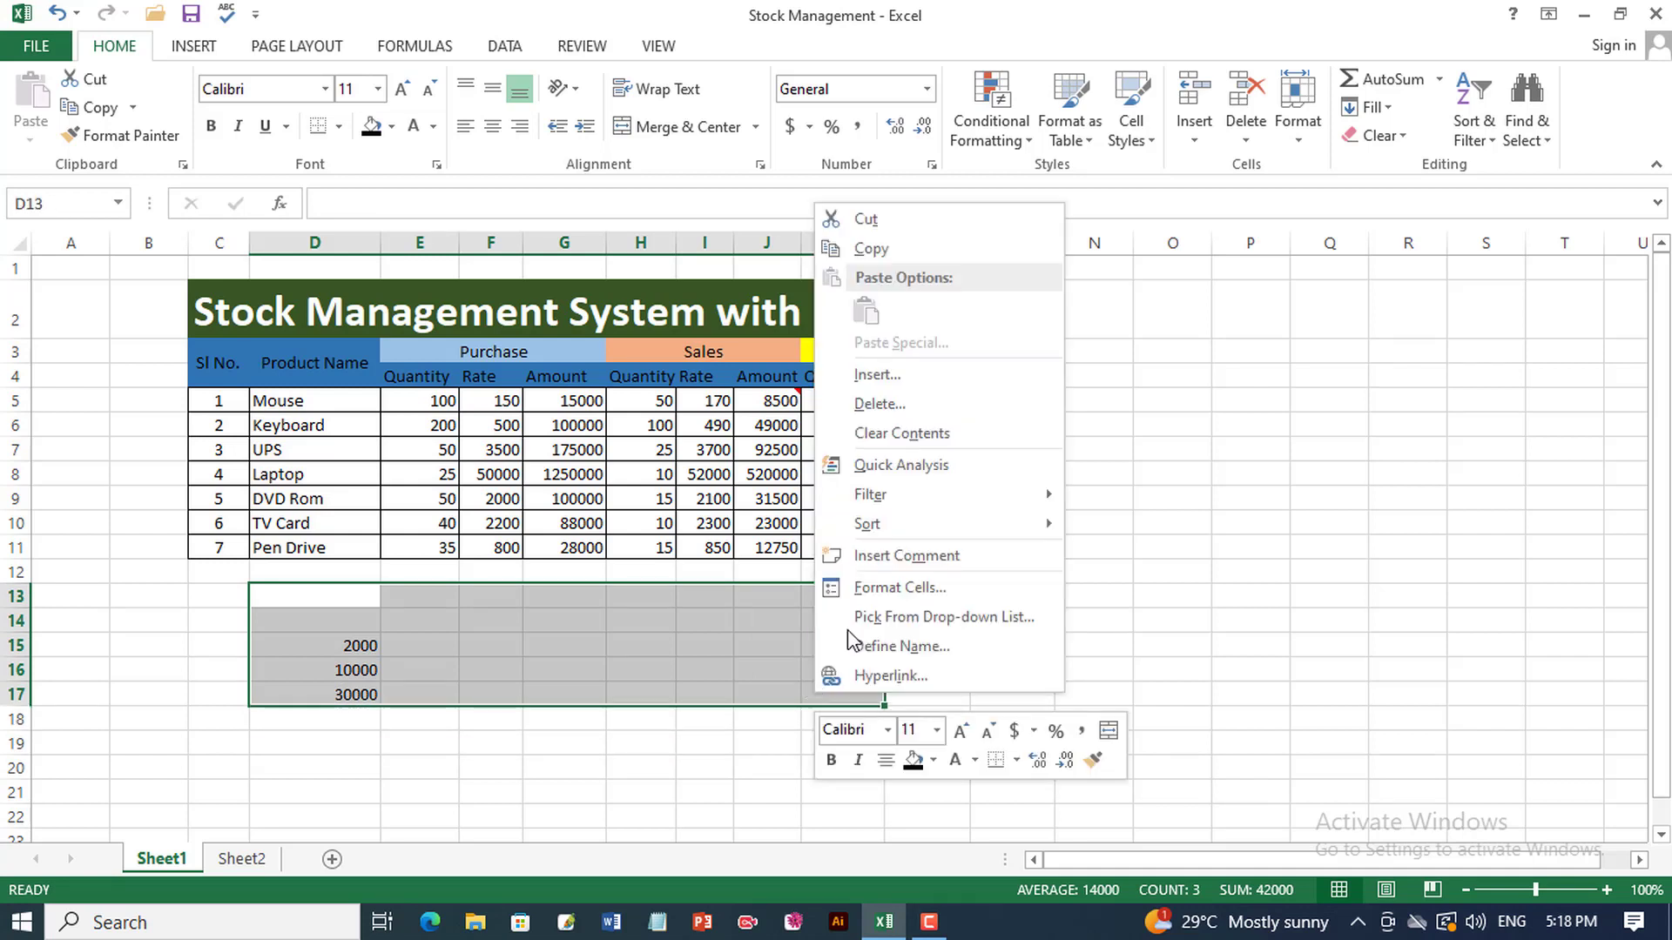
{"action": "key", "text": "Escape"}
{"action": "key", "text": "ctrl+z"}
Copy the header cells E4:L4 and paste them transposed into a column starting at P3 with Paste Special
{"action": "left_click_drag", "start_coordinate": [437, 383], "coordinate": [927, 381]}
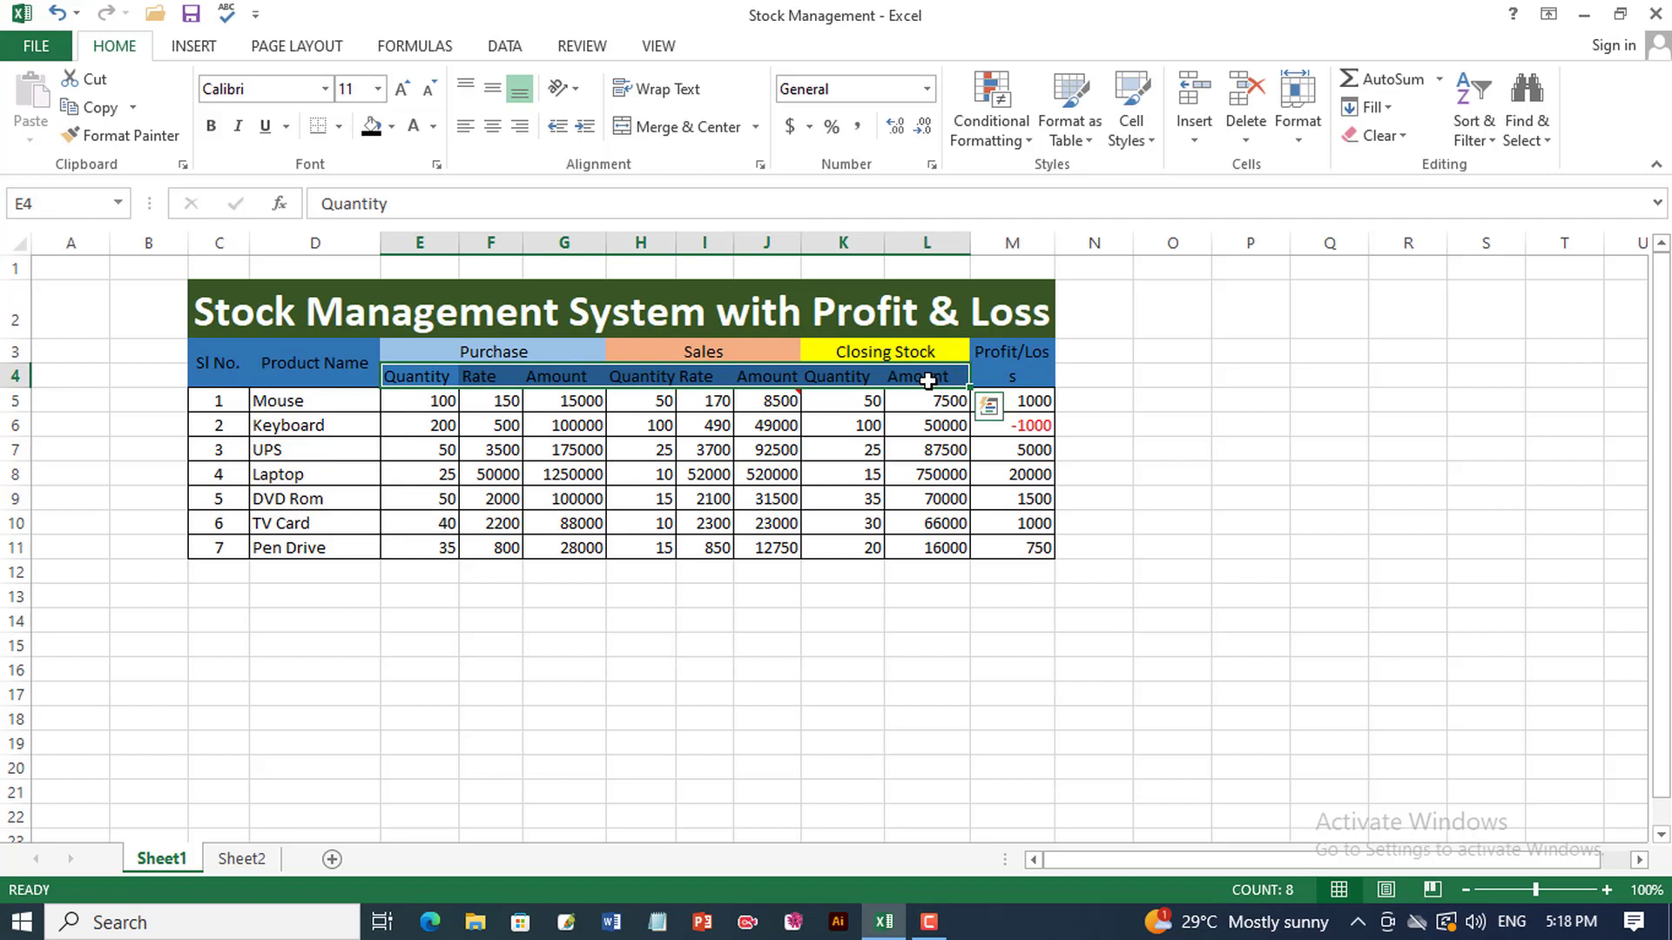
{"action": "key", "text": "ctrl+c"}
{"action": "key", "text": "ctrl+q"}
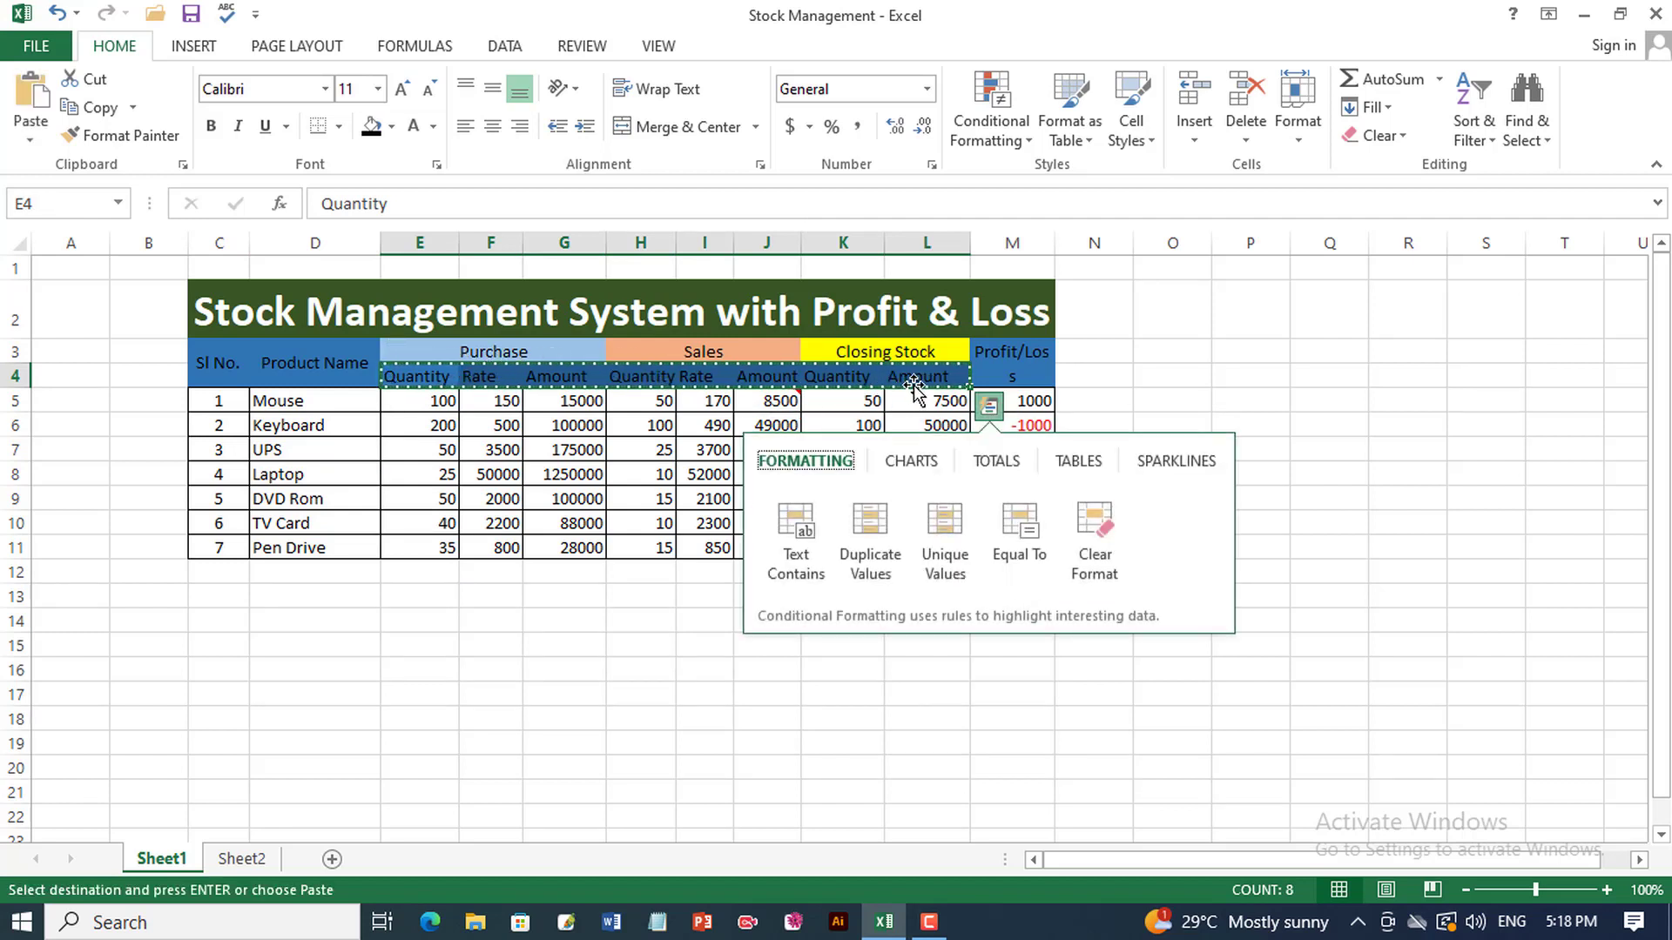
{"action": "left_click", "coordinate": [1323, 521]}
{"action": "right_click", "coordinate": [1269, 352]}
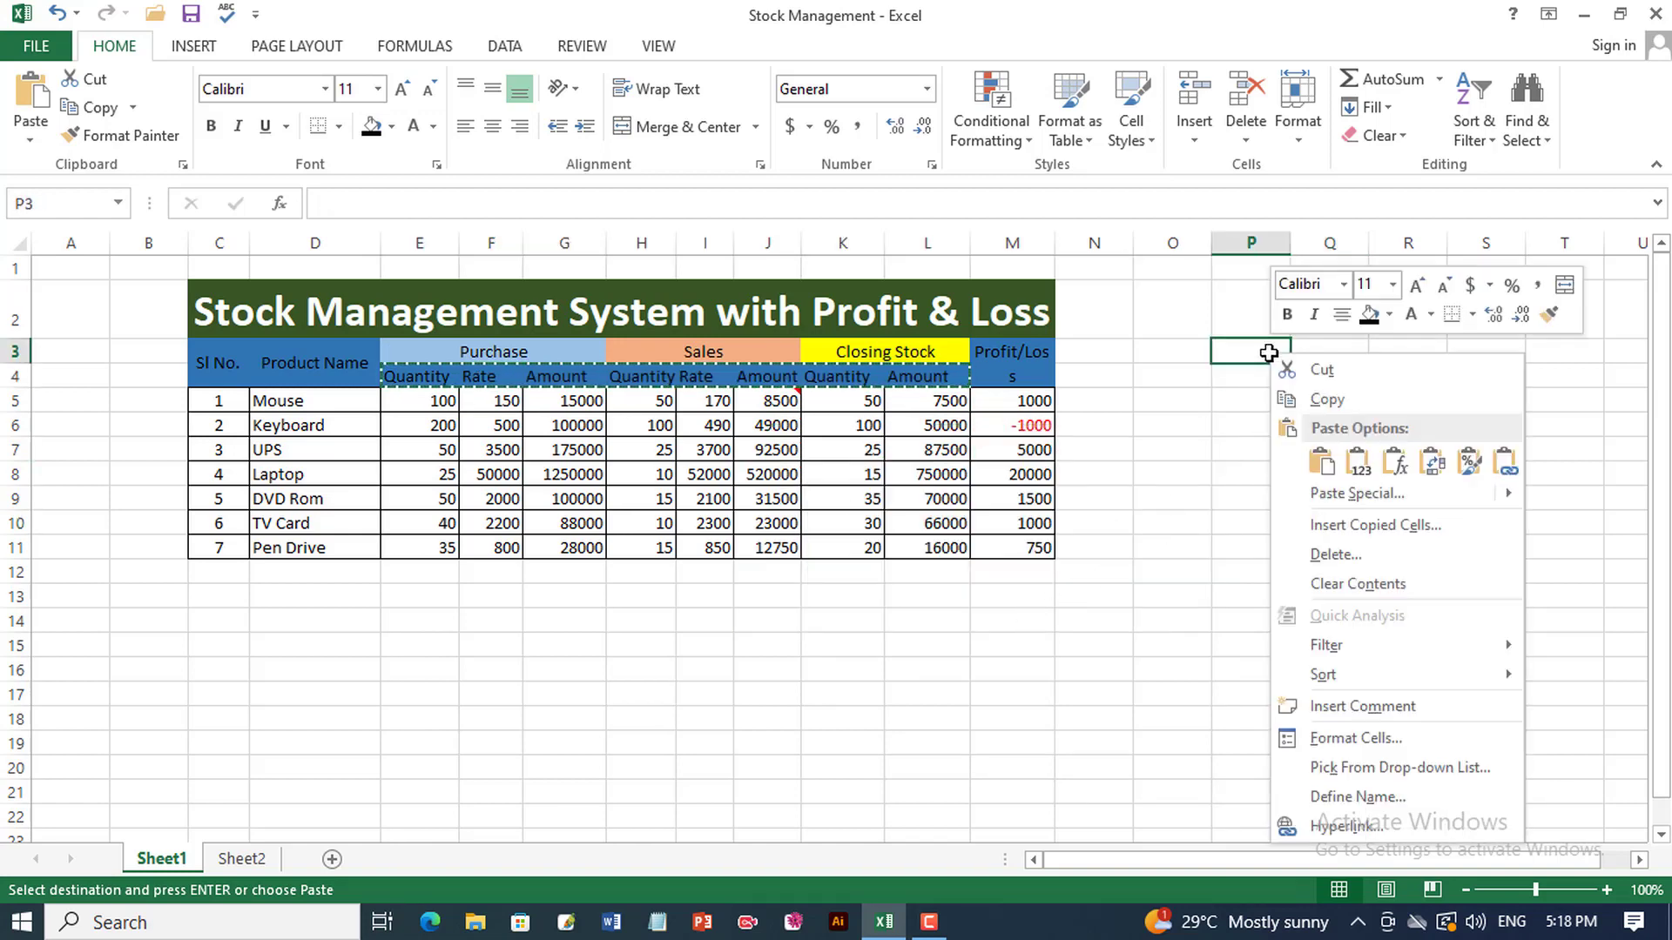
{"action": "left_click", "coordinate": [1324, 495]}
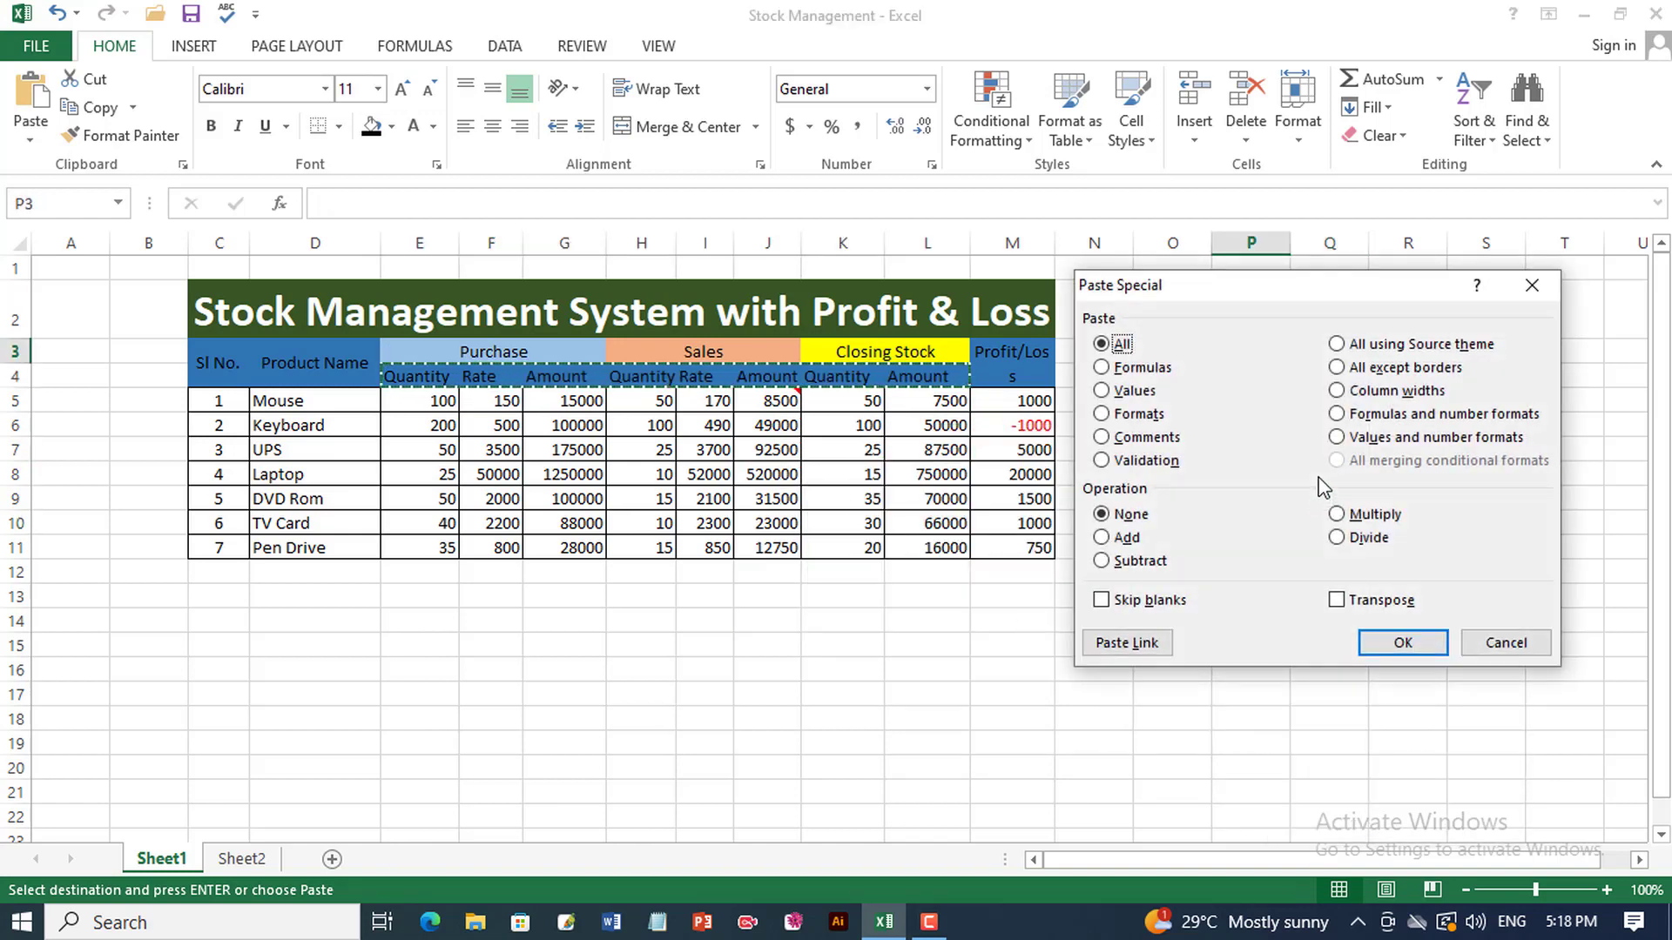
{"action": "left_click", "coordinate": [1367, 607]}
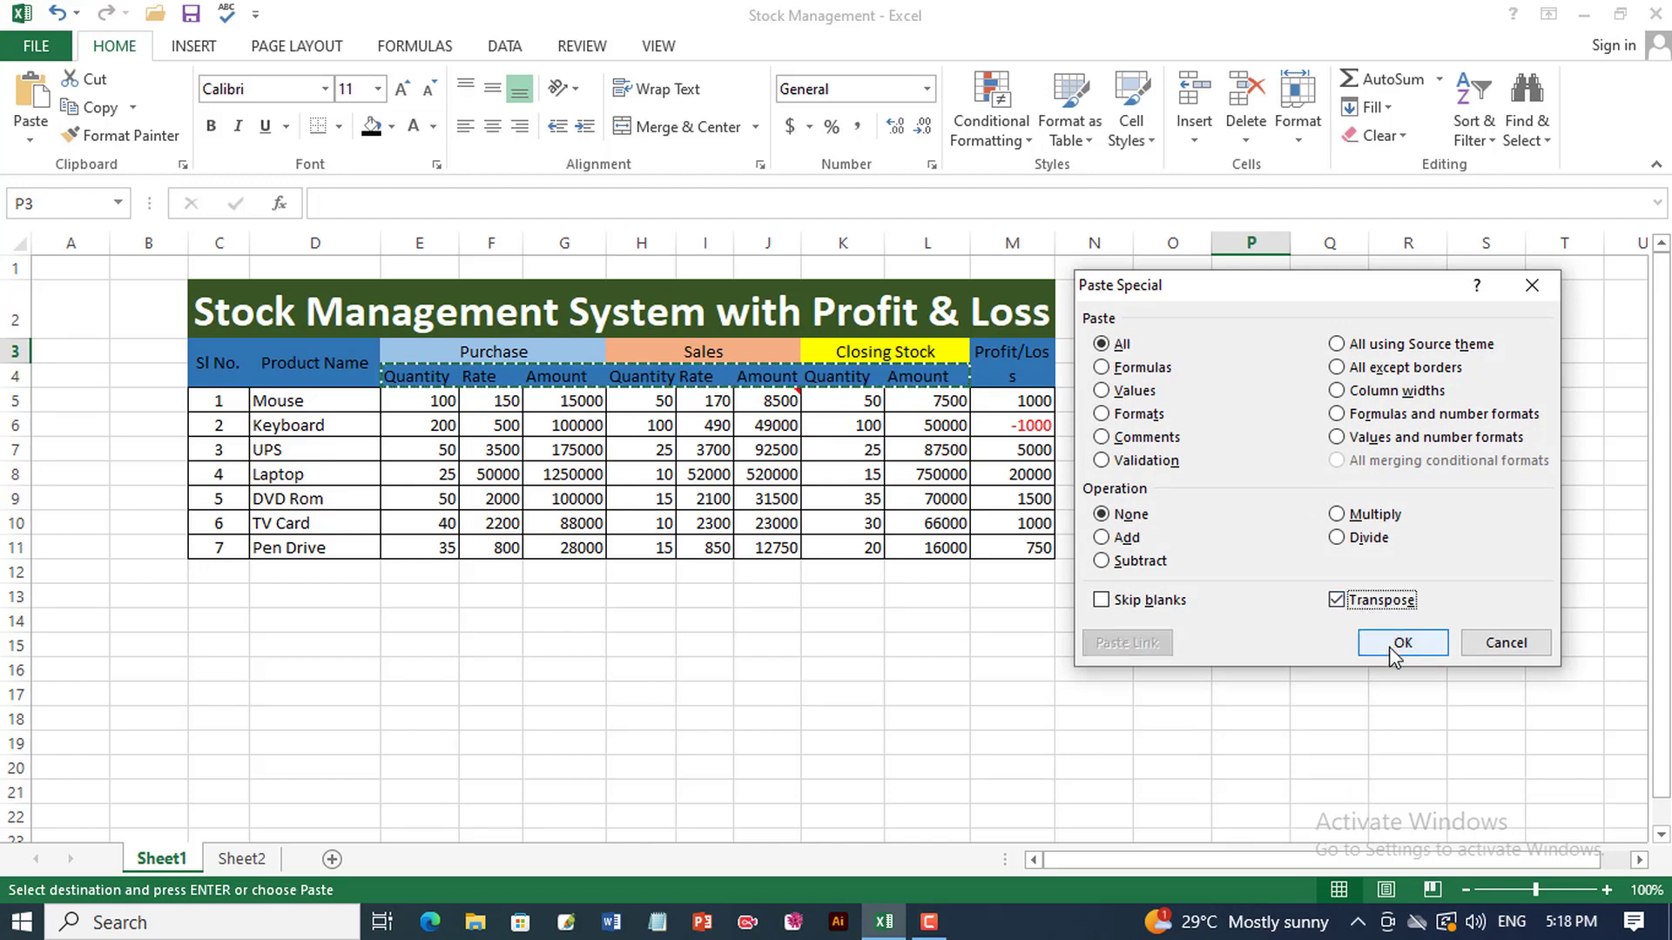
{"action": "left_click", "coordinate": [1393, 649]}
{"action": "left_click", "coordinate": [1280, 377]}
{"action": "left_click_drag", "start_coordinate": [1251, 352], "coordinate": [1250, 522]}
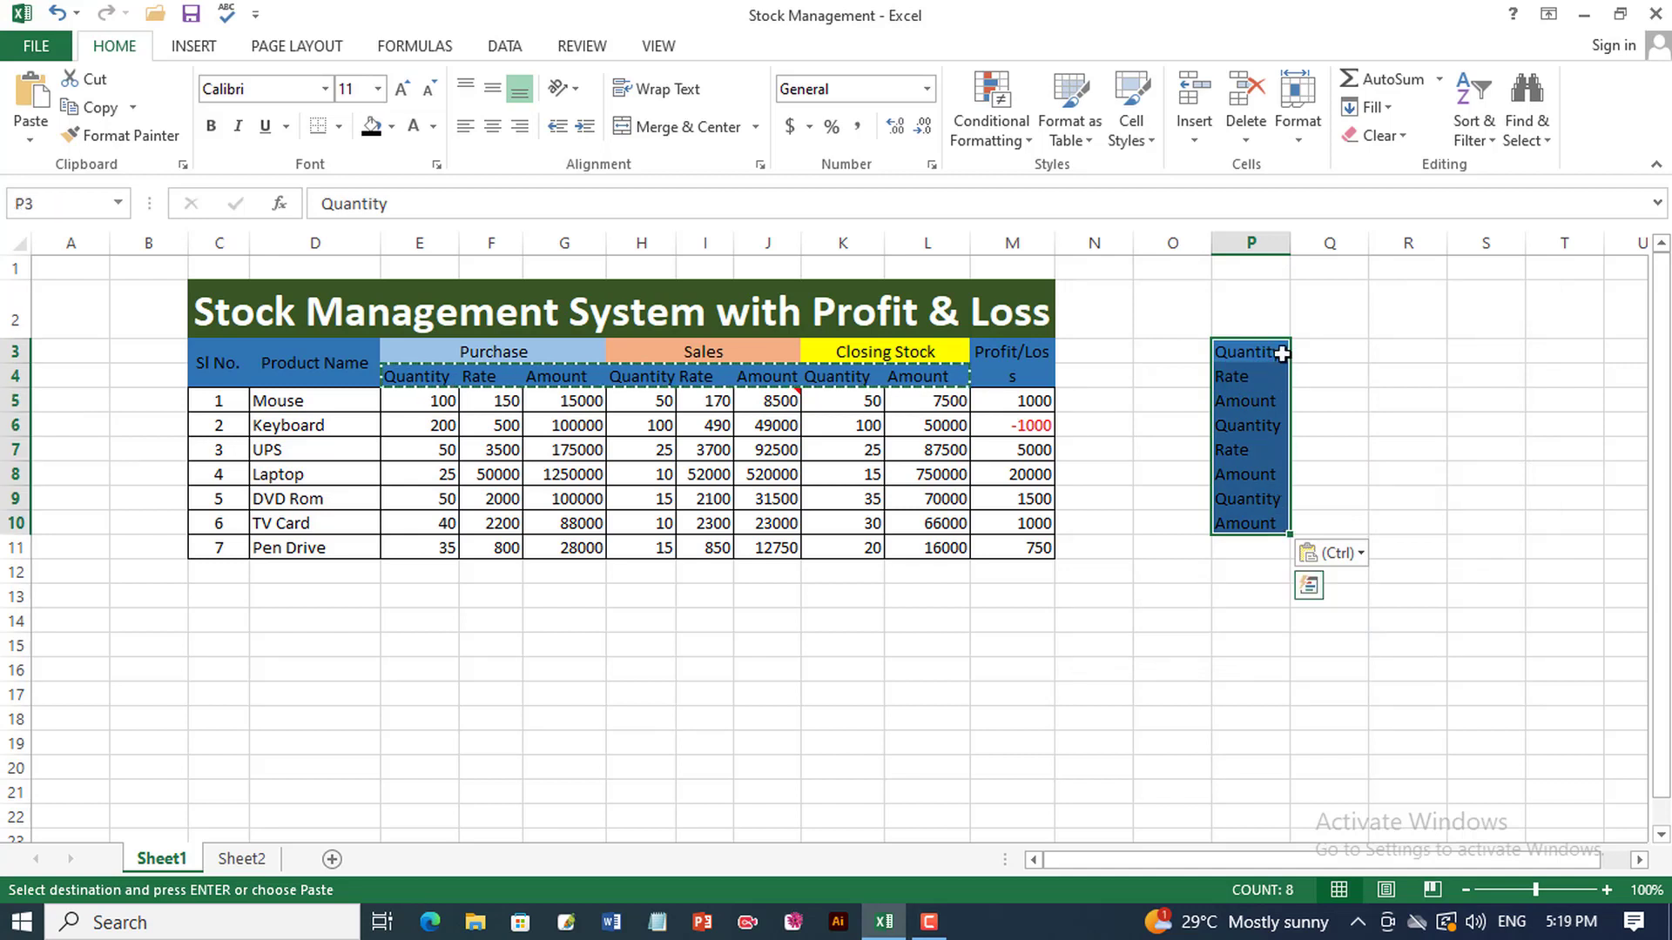
{"action": "left_click", "coordinate": [1281, 526]}
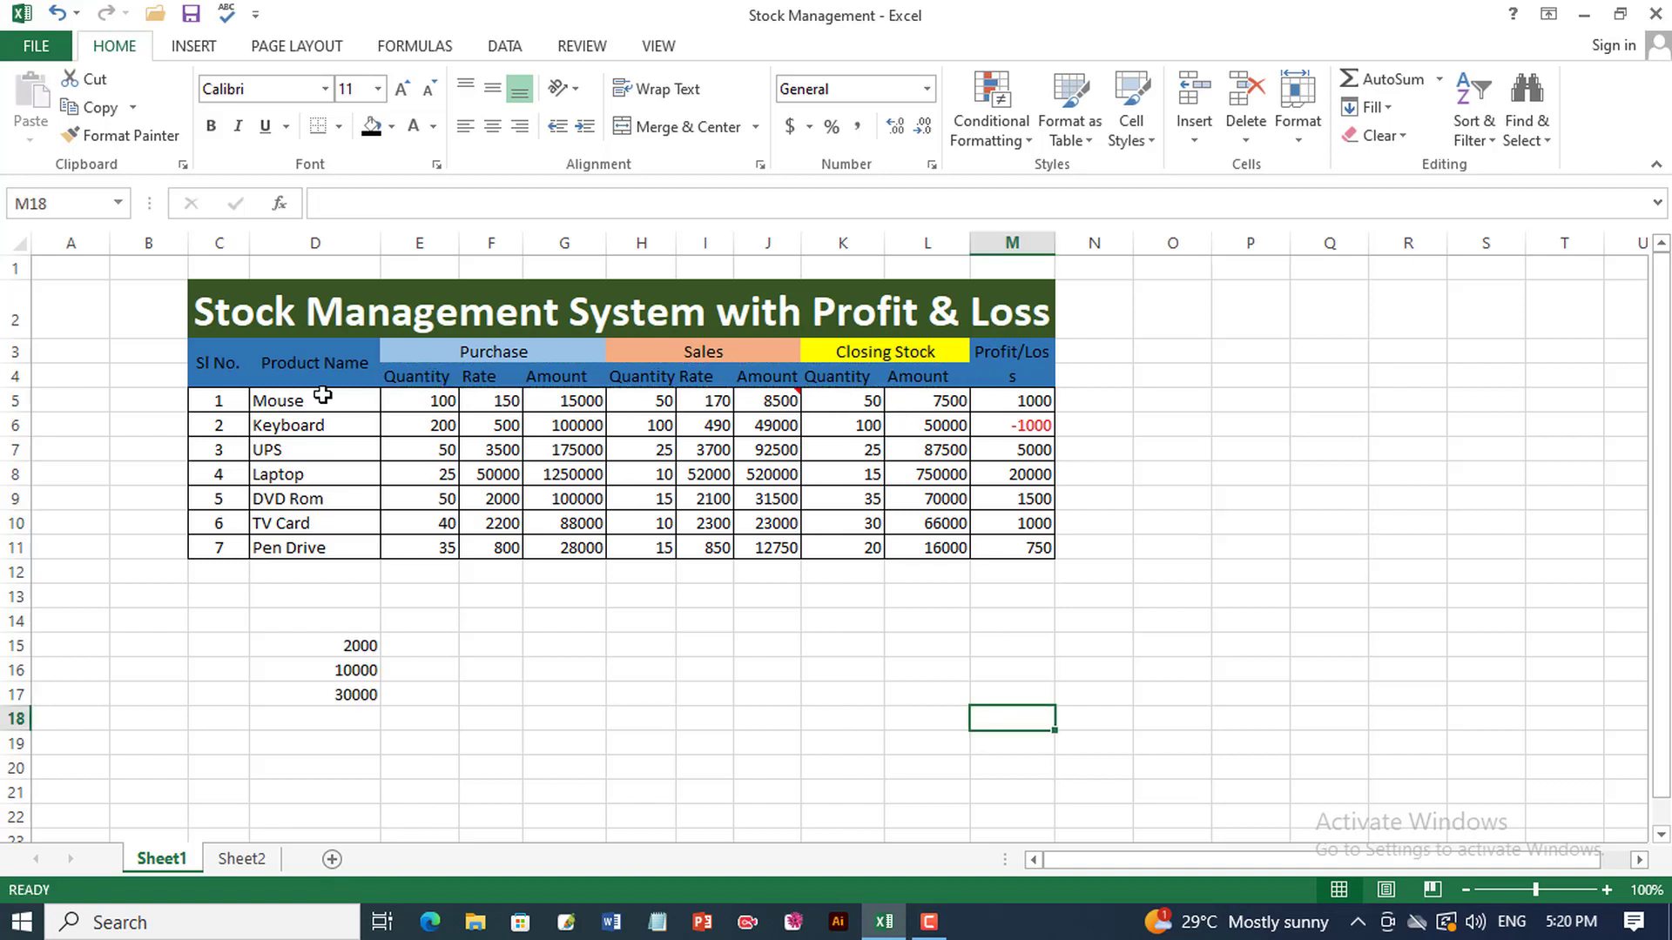
Merge and center the cells L15:P15
{"action": "left_click", "coordinate": [173, 139]}
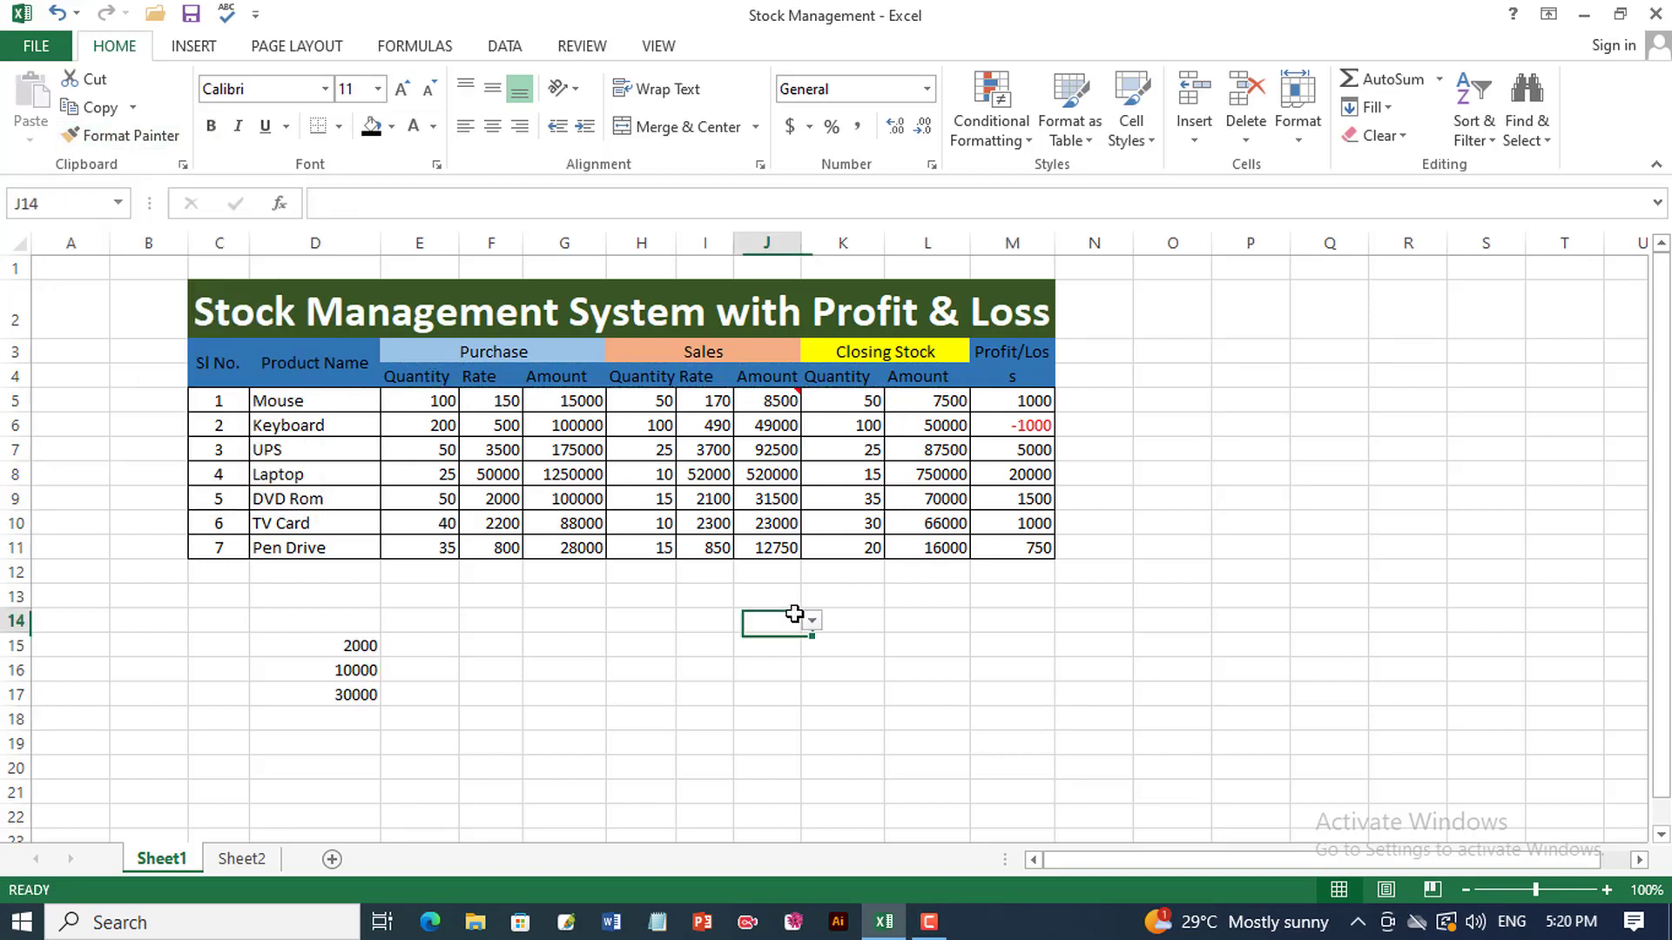
{"action": "left_click", "coordinate": [784, 621]}
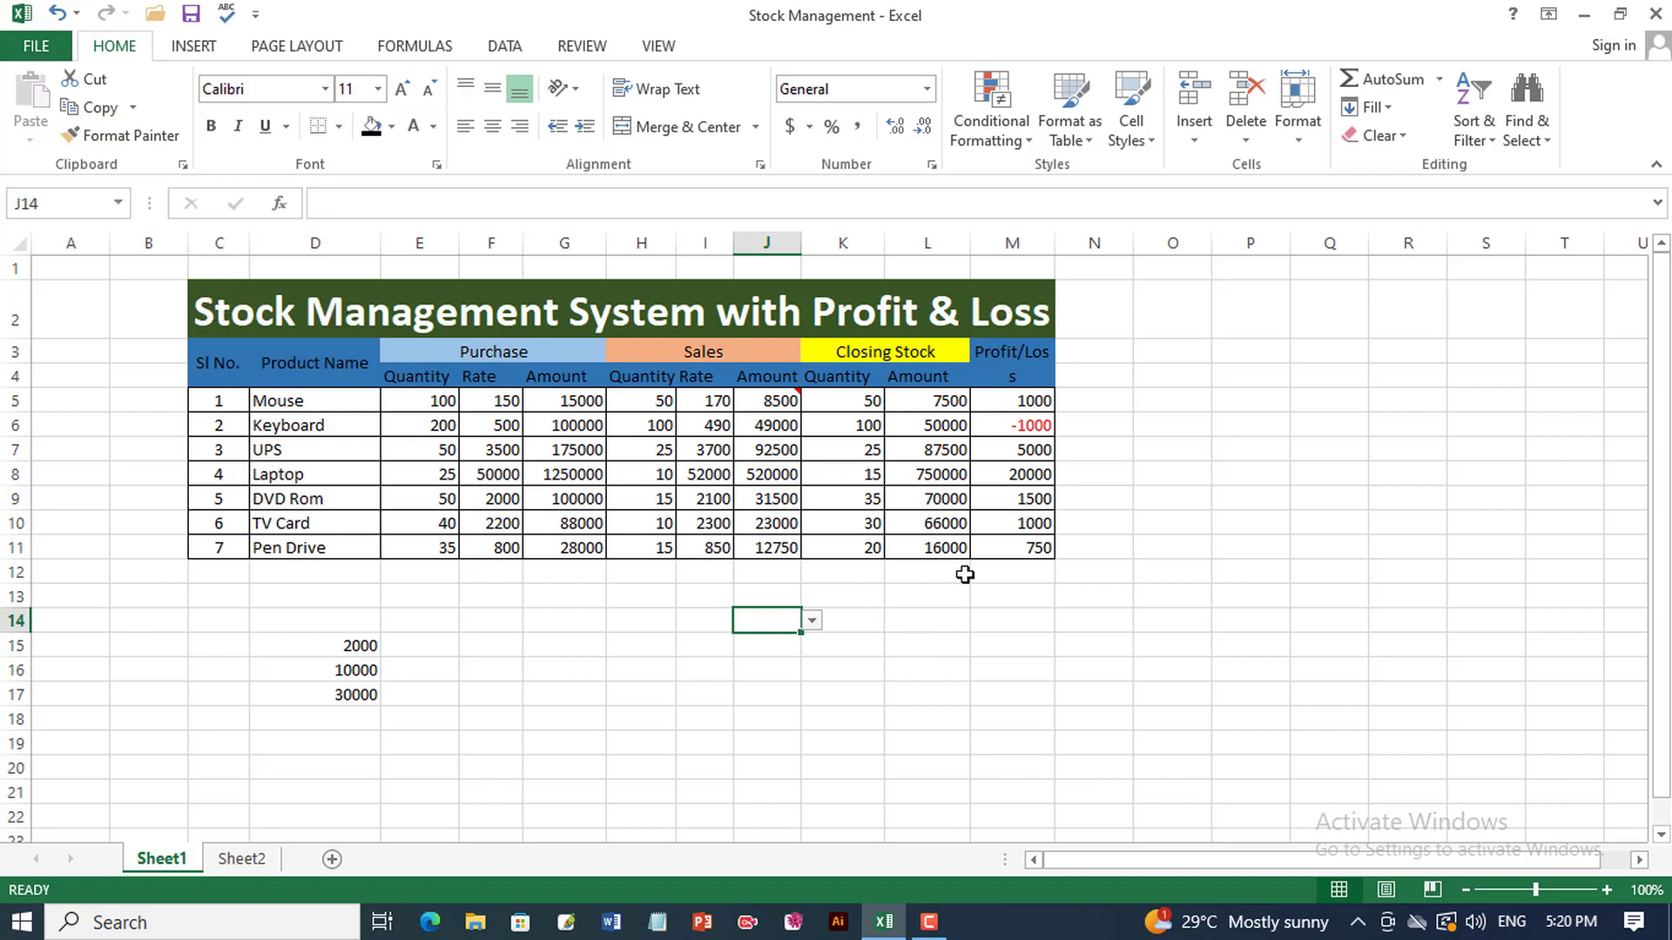
{"action": "left_click_drag", "start_coordinate": [948, 647], "coordinate": [1244, 645]}
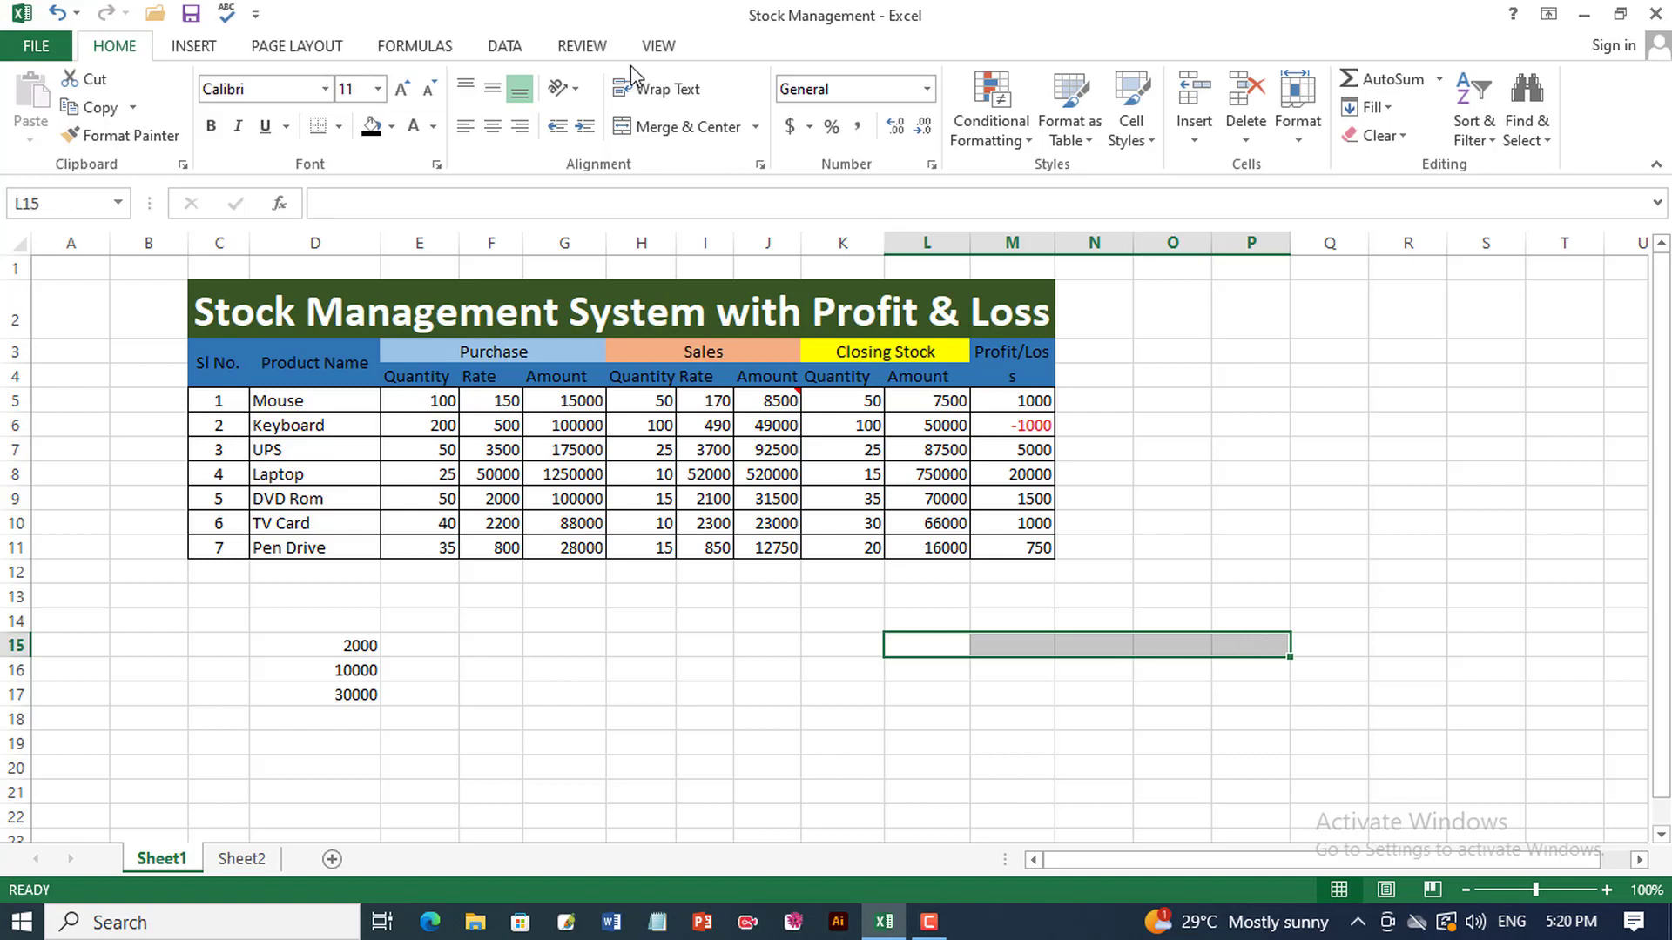
{"action": "left_click", "coordinate": [671, 127]}
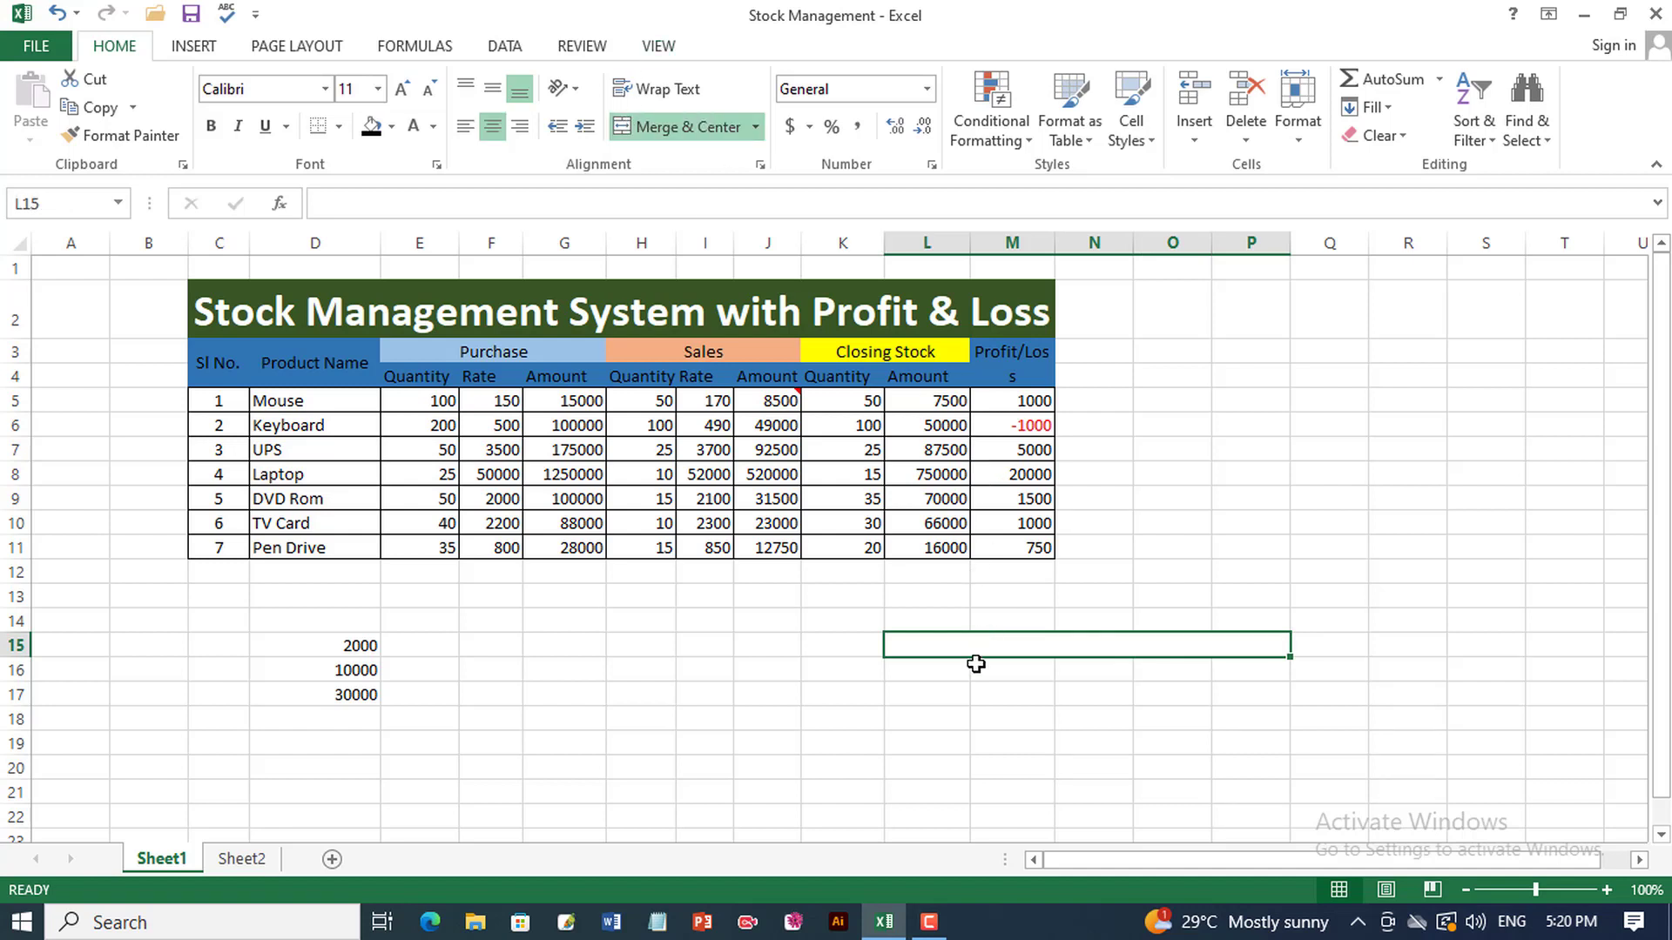
Enter the text "Bangladesh is a beautiful Country" in the merged cell L15
{"action": "type", "text": "Bang"}
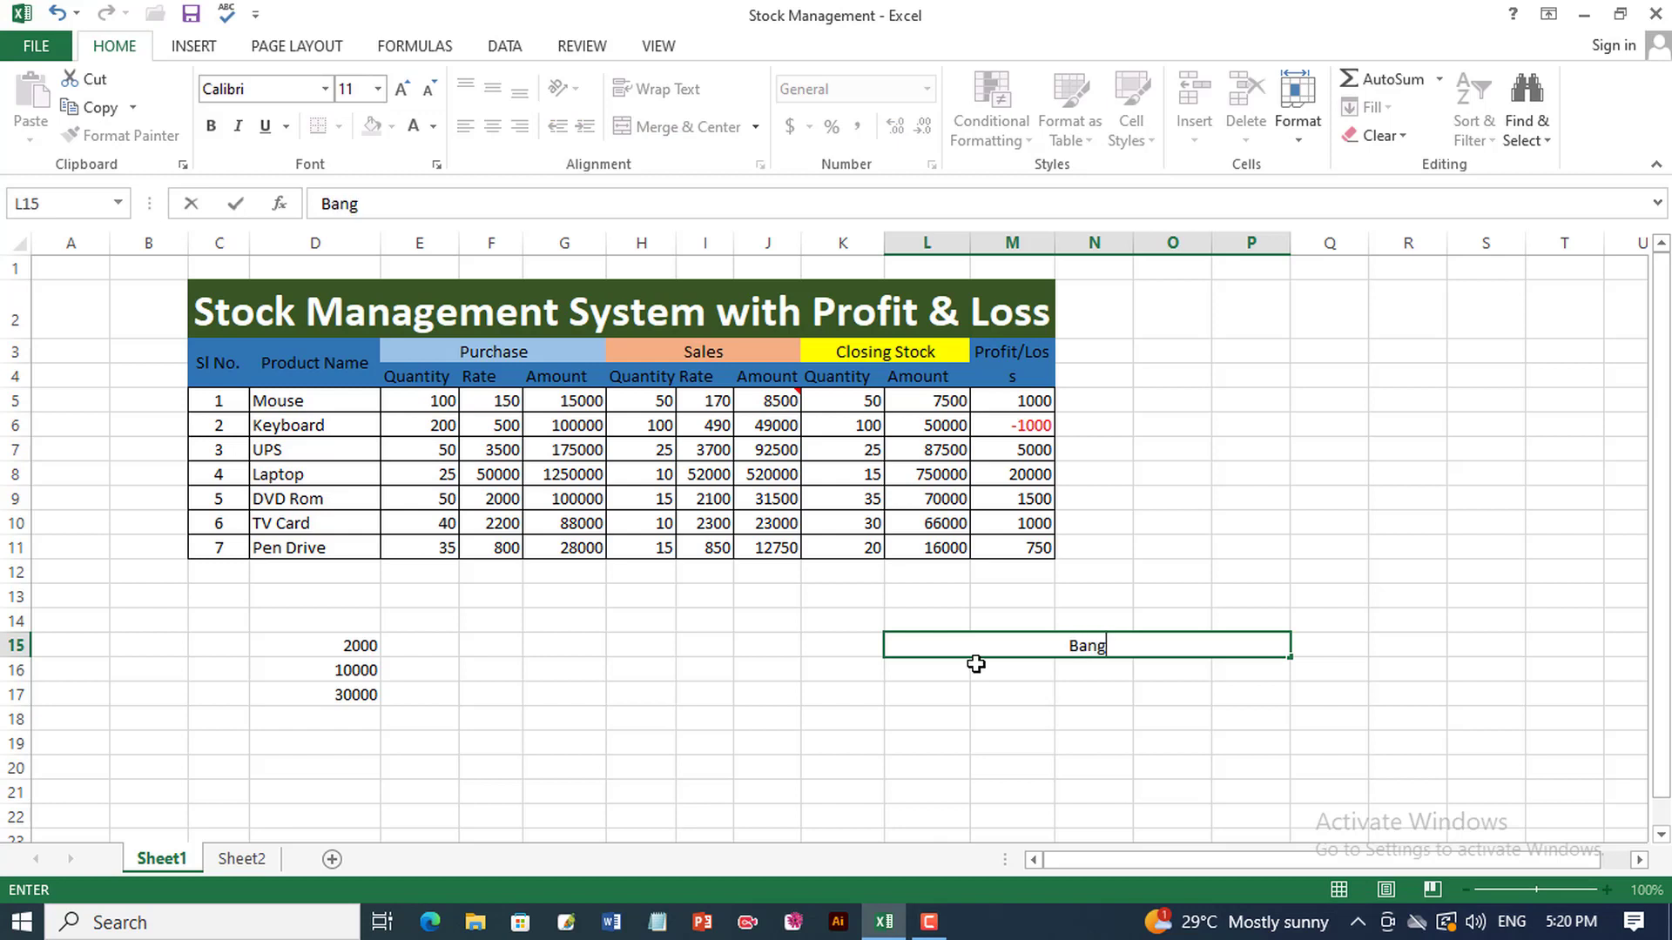
{"action": "type", "text": "ladesh is a"}
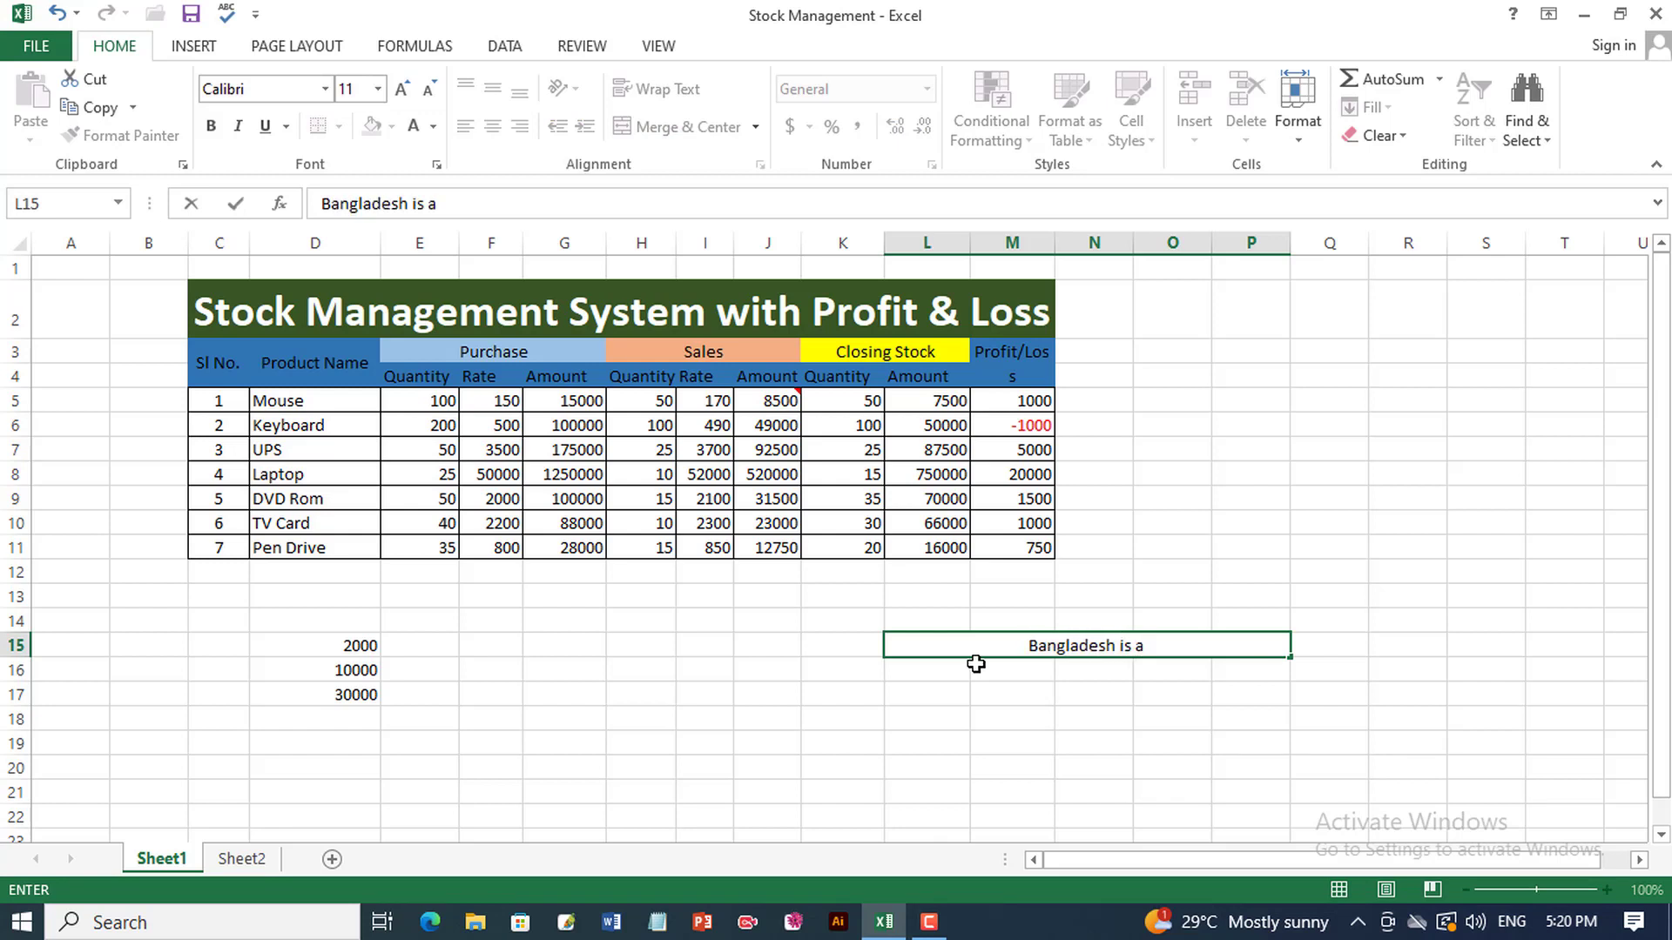
{"action": "type", "text": " bu"}
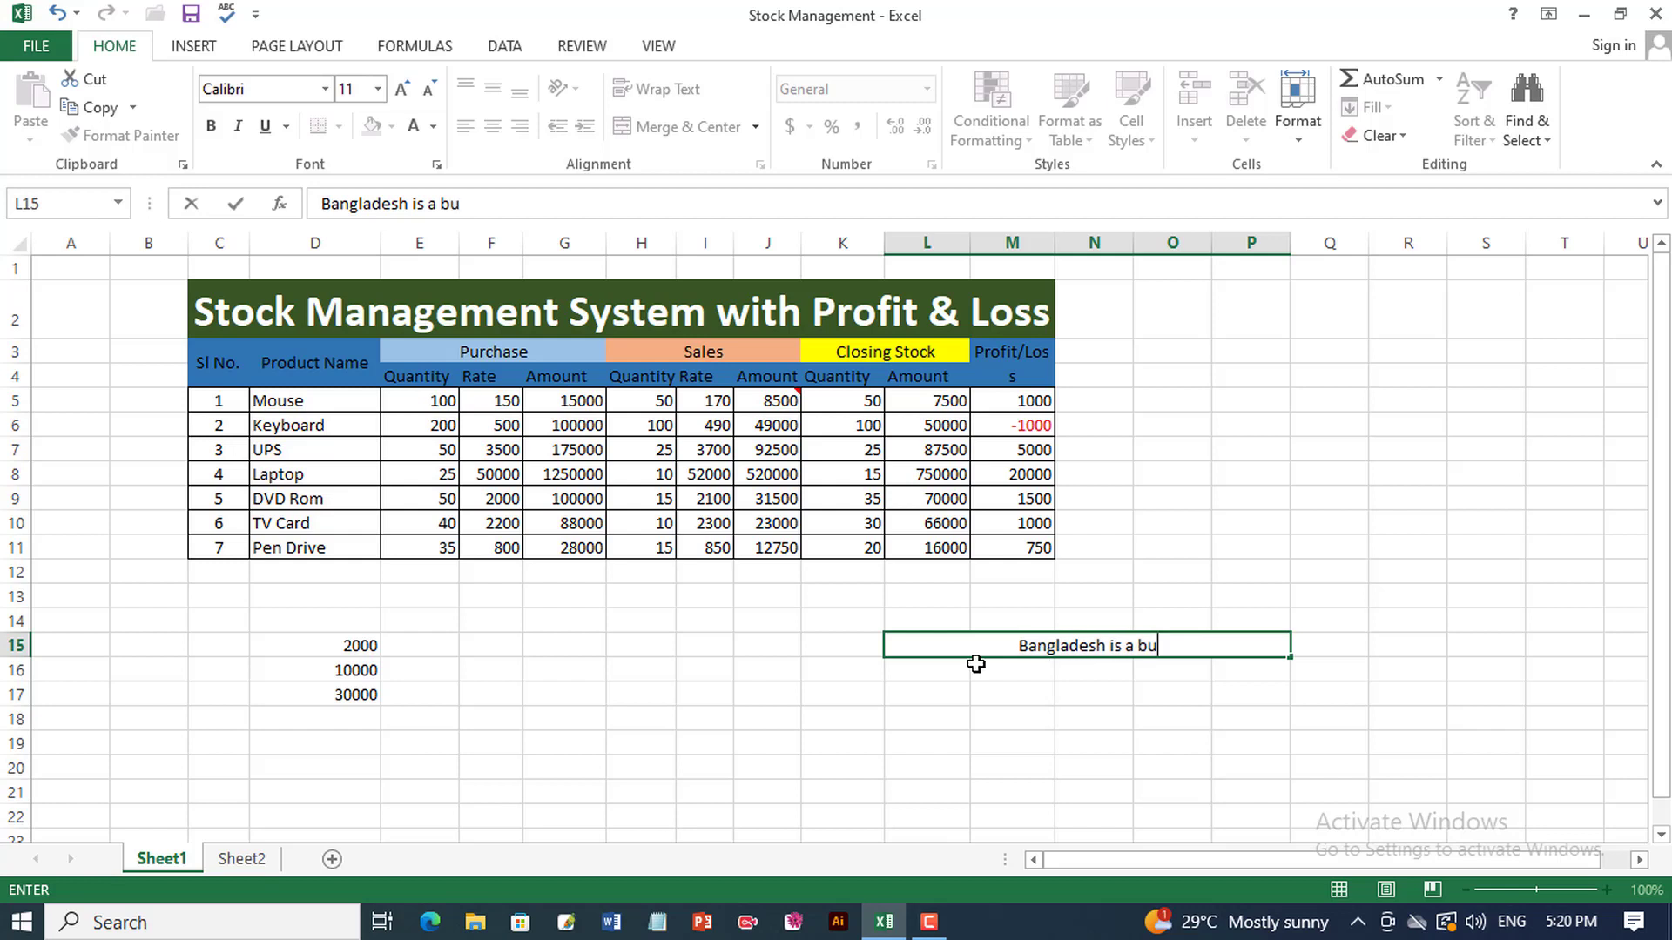
{"action": "key", "text": "BackSpace"}
{"action": "type", "text": "eauti"}
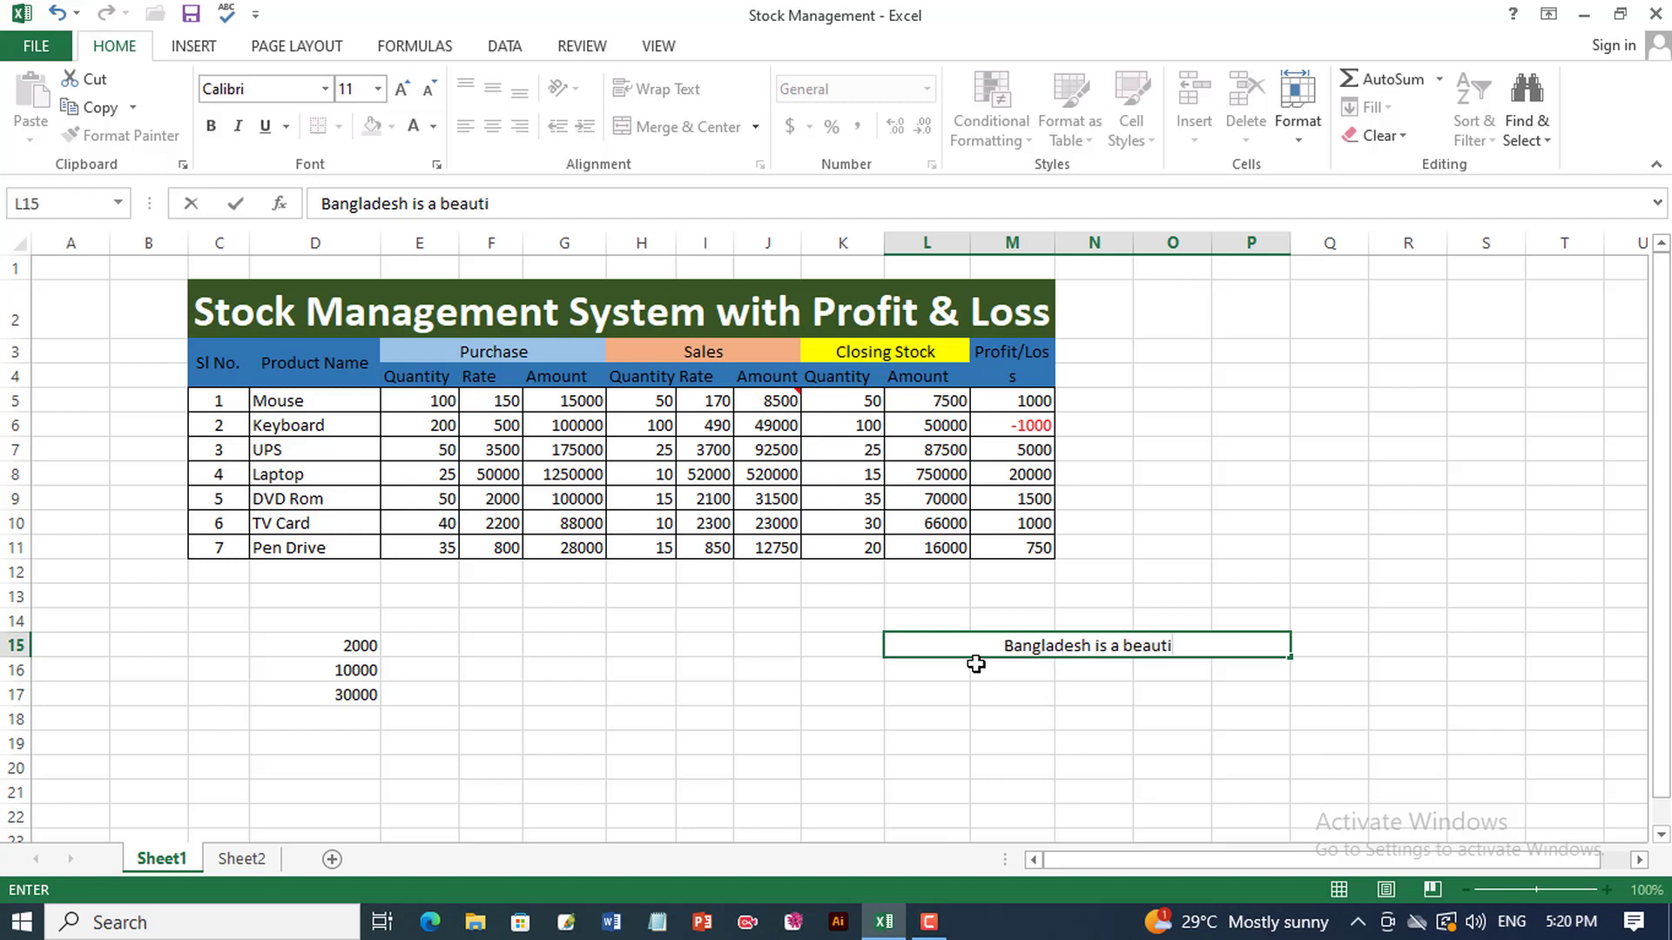
{"action": "type", "text": "ful Cou"}
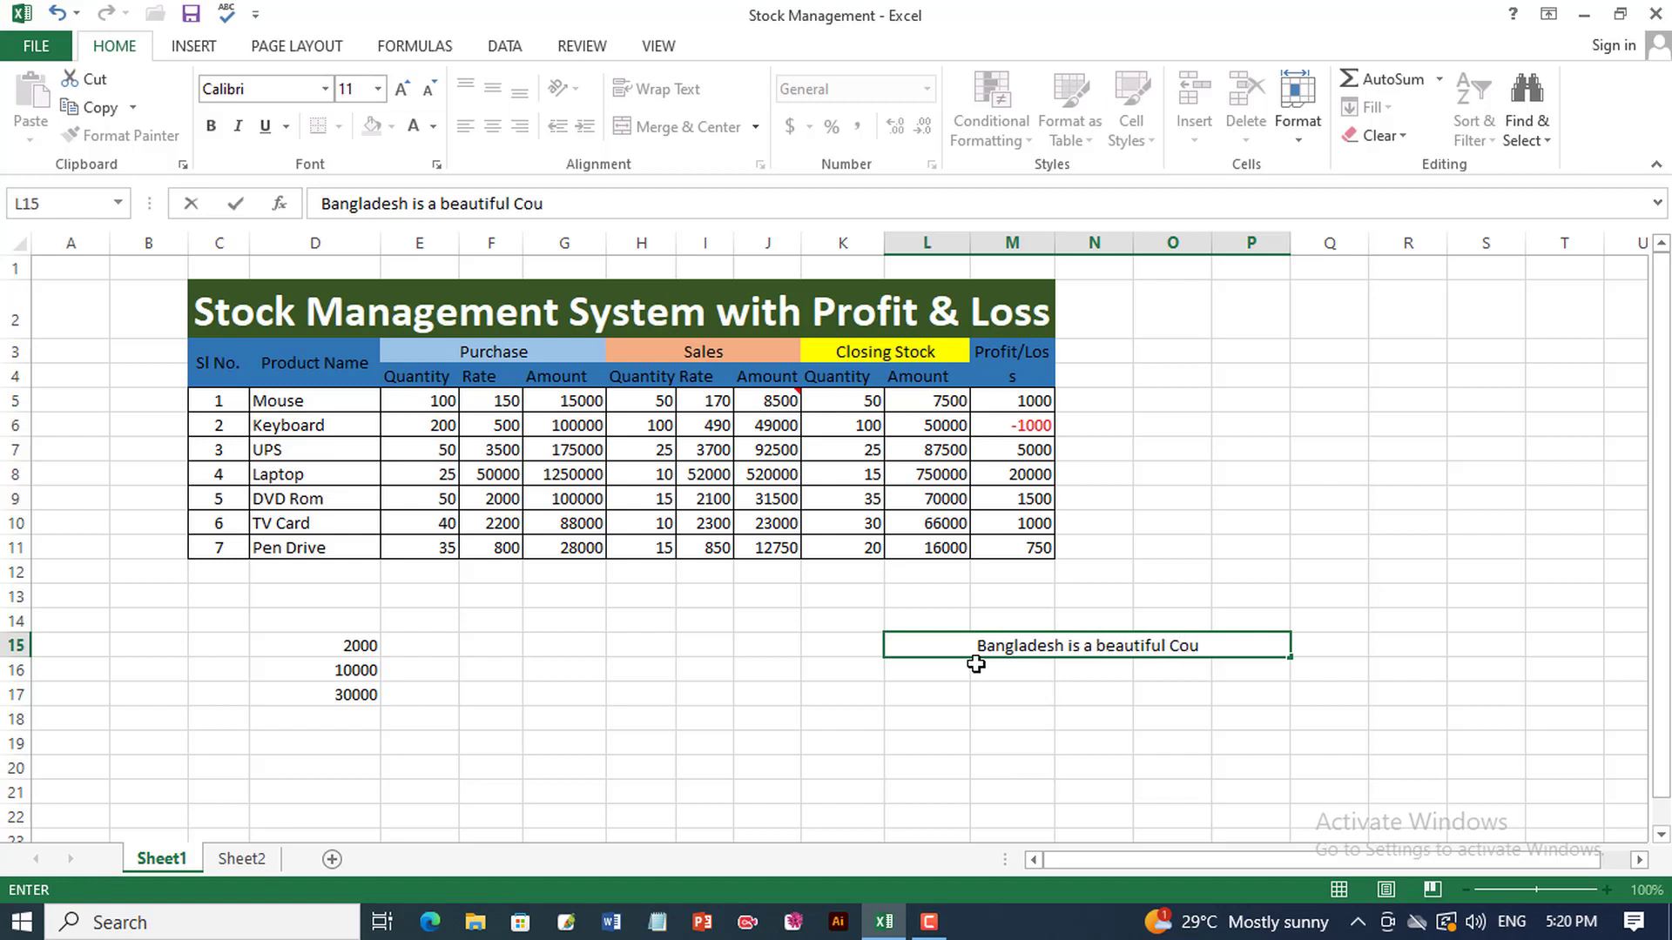
{"action": "type", "text": "ntry"}
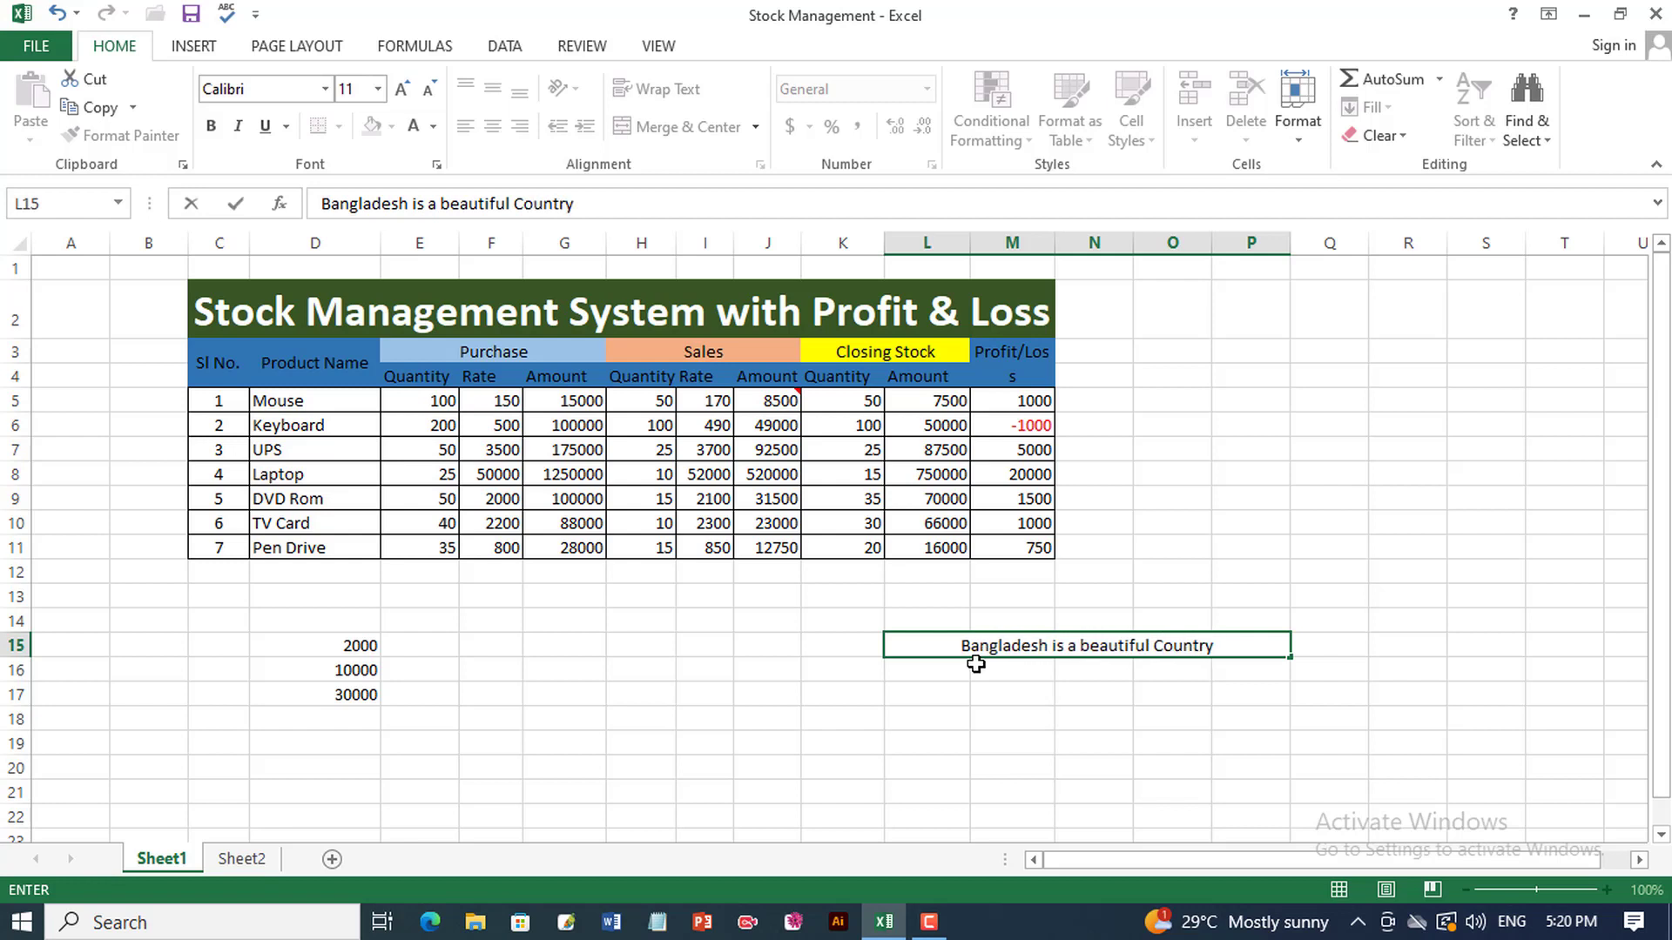
{"action": "left_click", "coordinate": [979, 710]}
Enlarge the merged cell L15 by widening column P and increasing the height of row 15
{"action": "left_click", "coordinate": [1001, 645]}
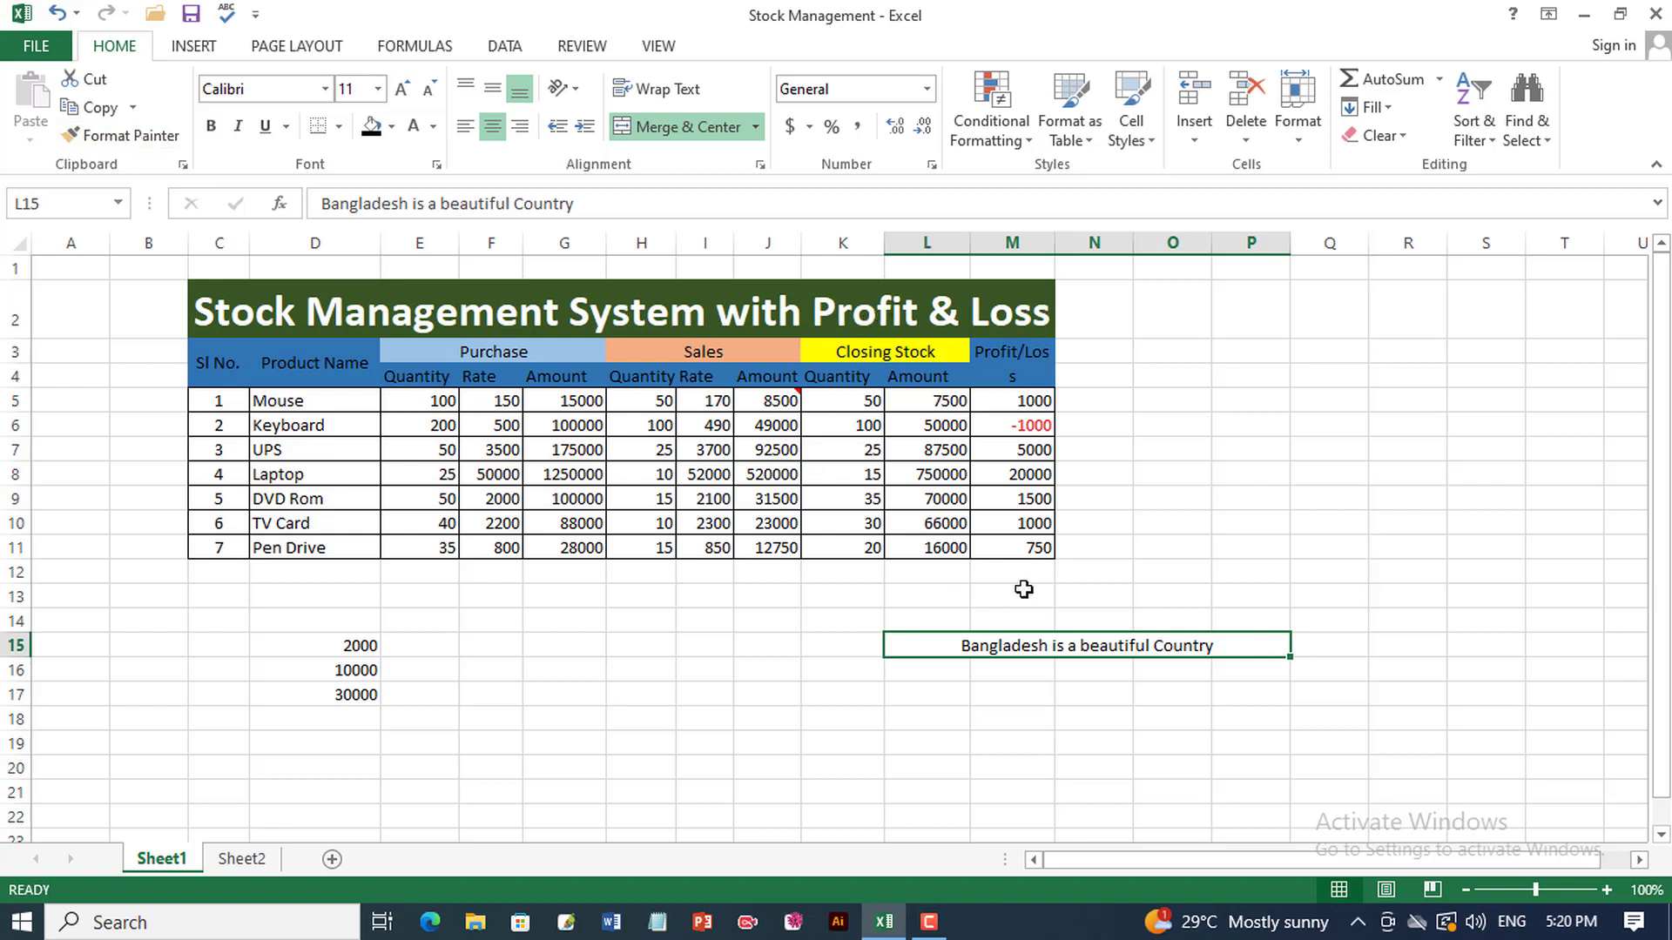
{"action": "left_click", "coordinate": [602, 296]}
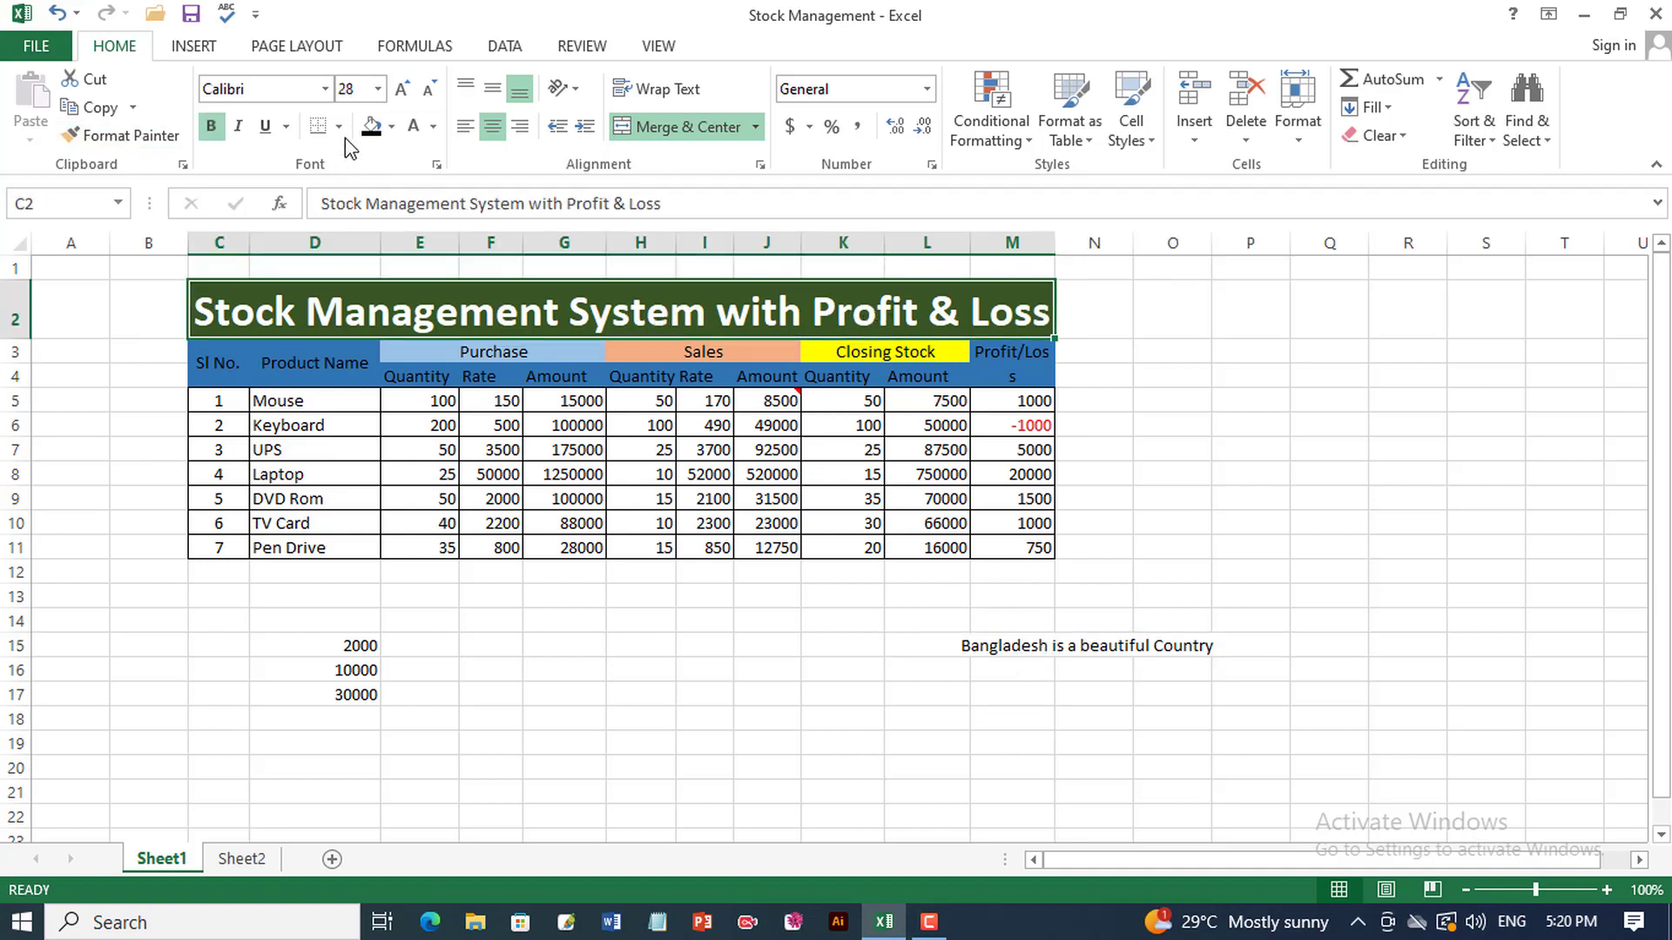
{"action": "left_click", "coordinate": [1066, 644]}
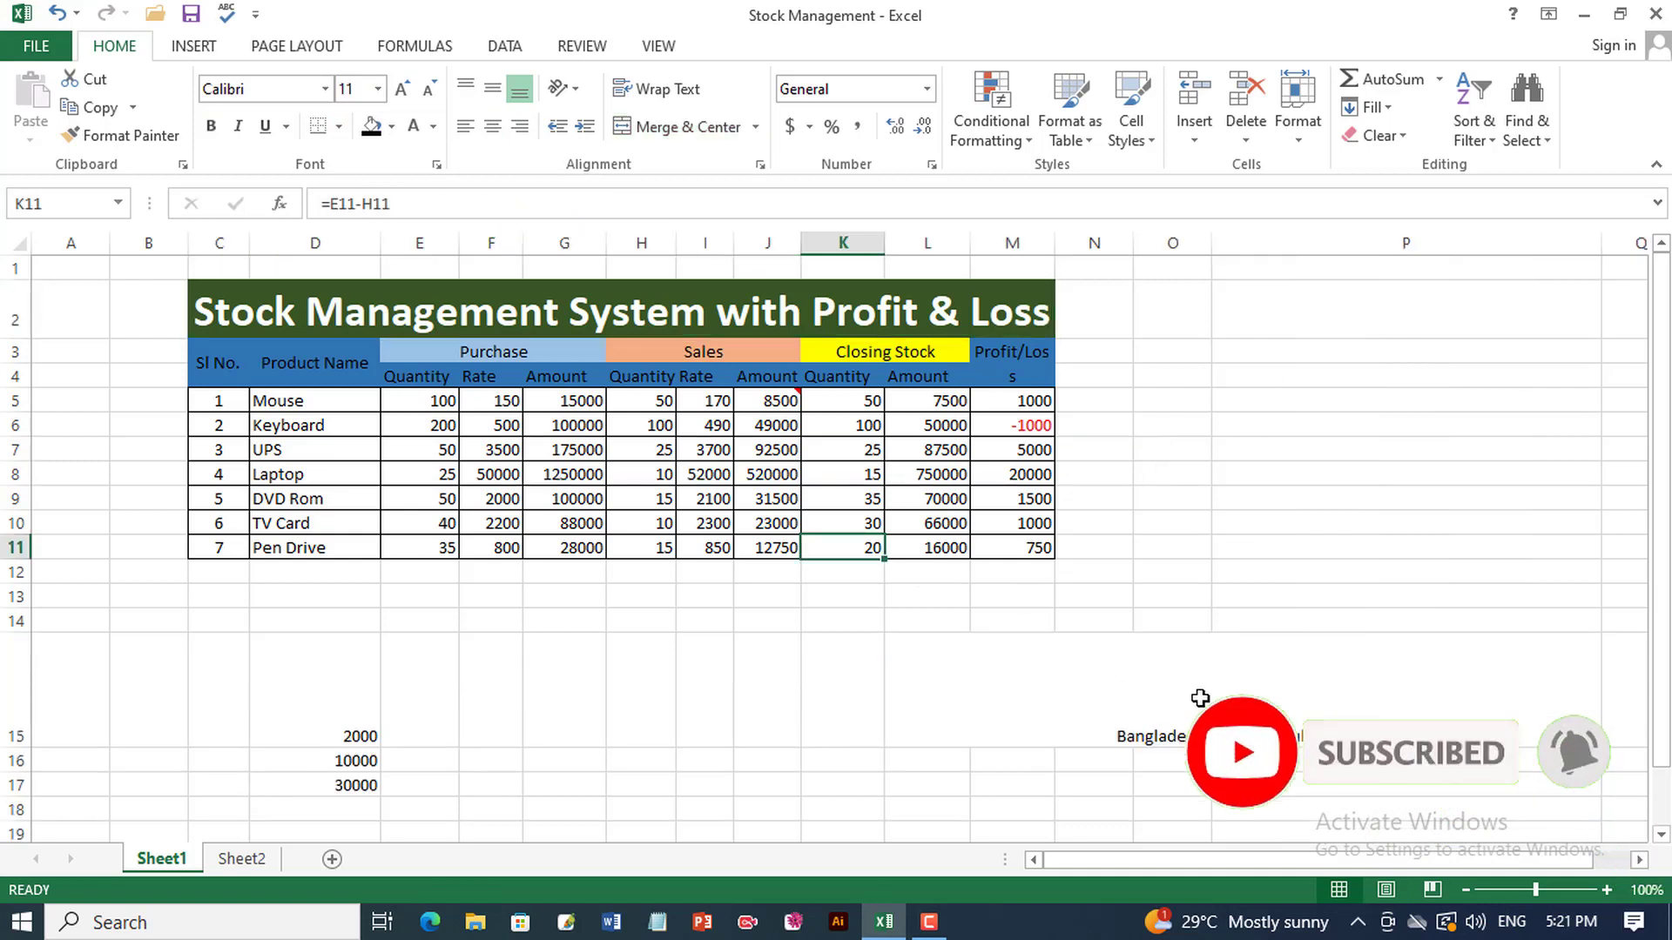
Copy the formatting of the title in C2 onto the merged cell L15 with Format Painter, and reduce the height of row 15 to fit
{"action": "left_click", "coordinate": [461, 307]}
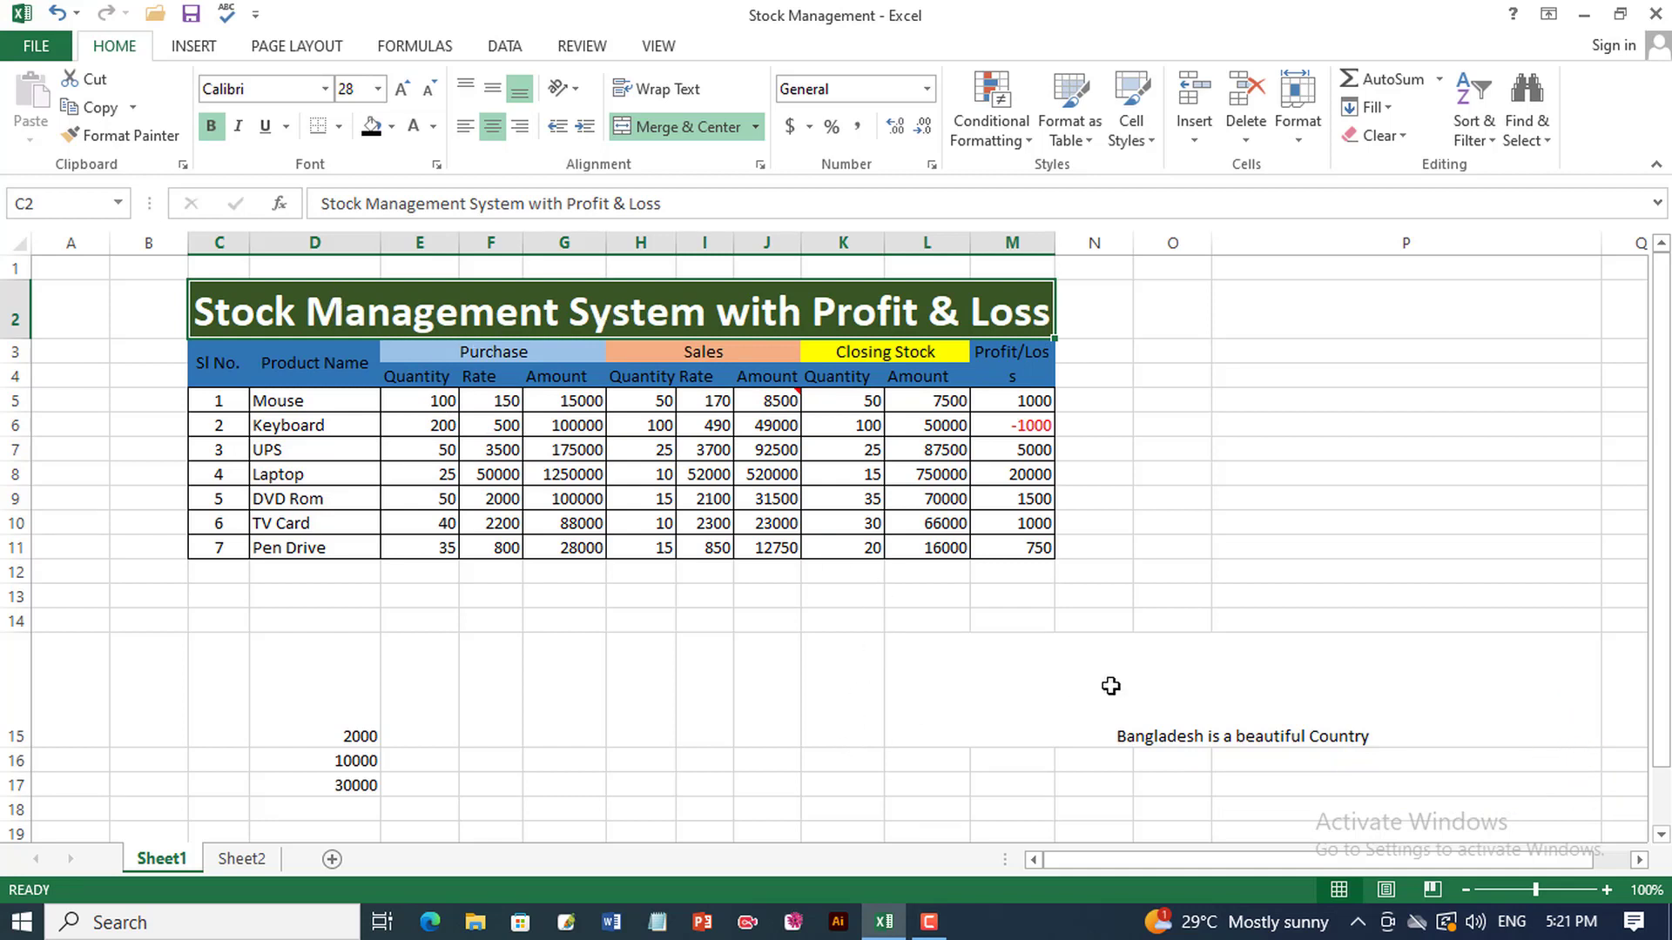
{"action": "left_click", "coordinate": [1223, 729]}
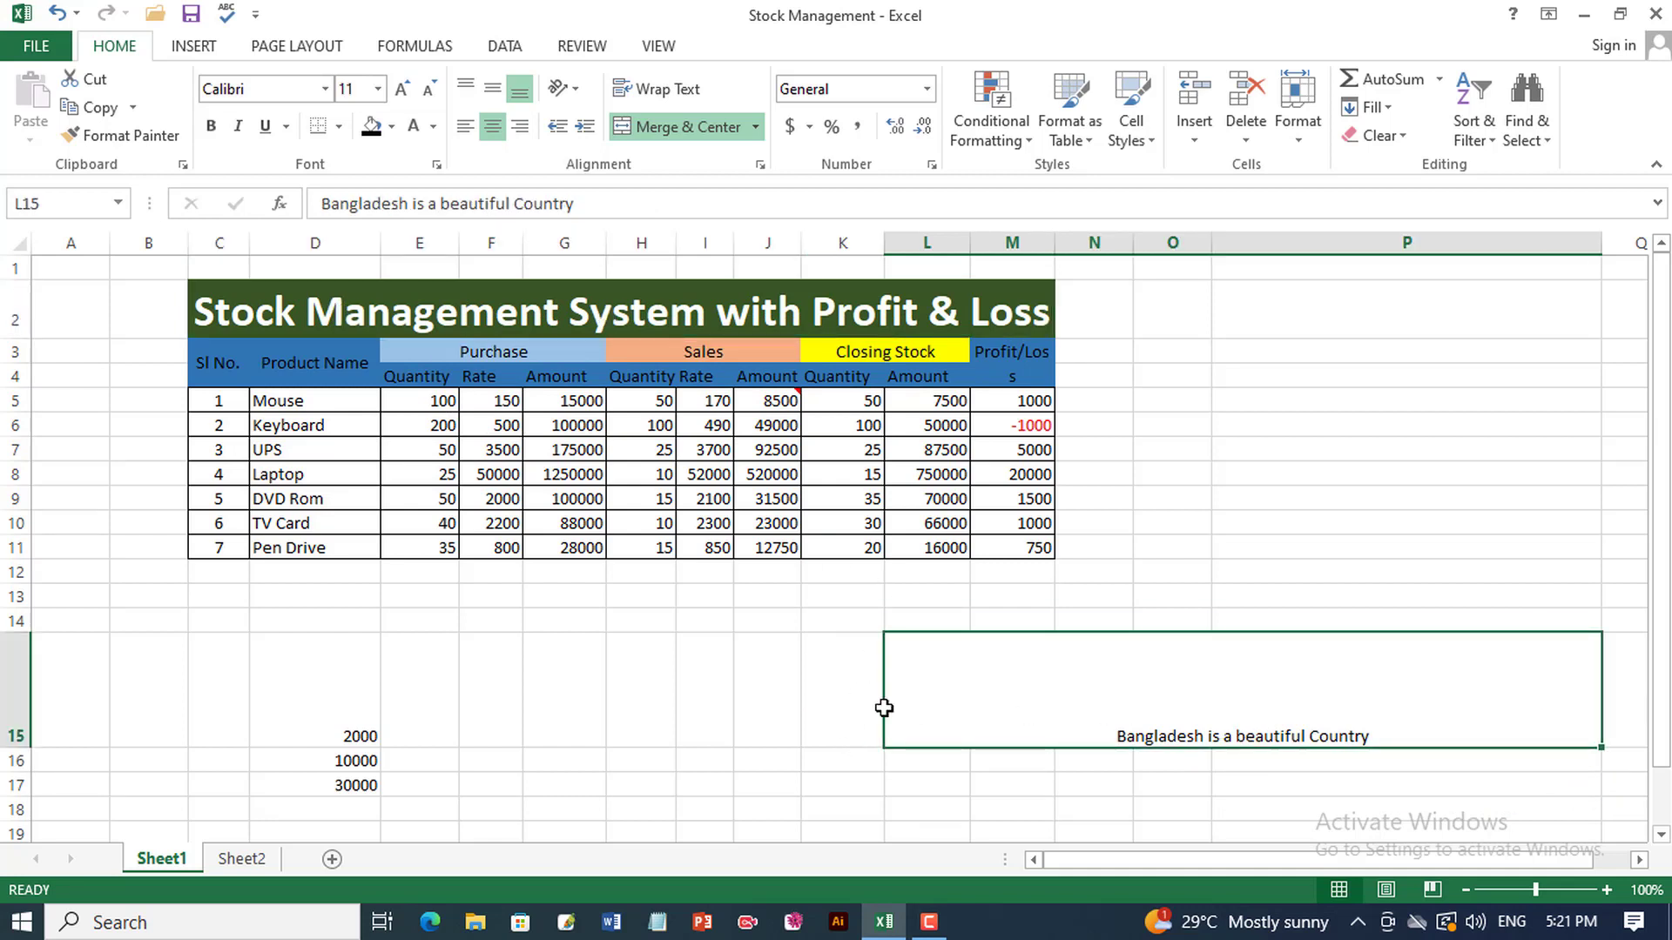
{"action": "left_click", "coordinate": [222, 310]}
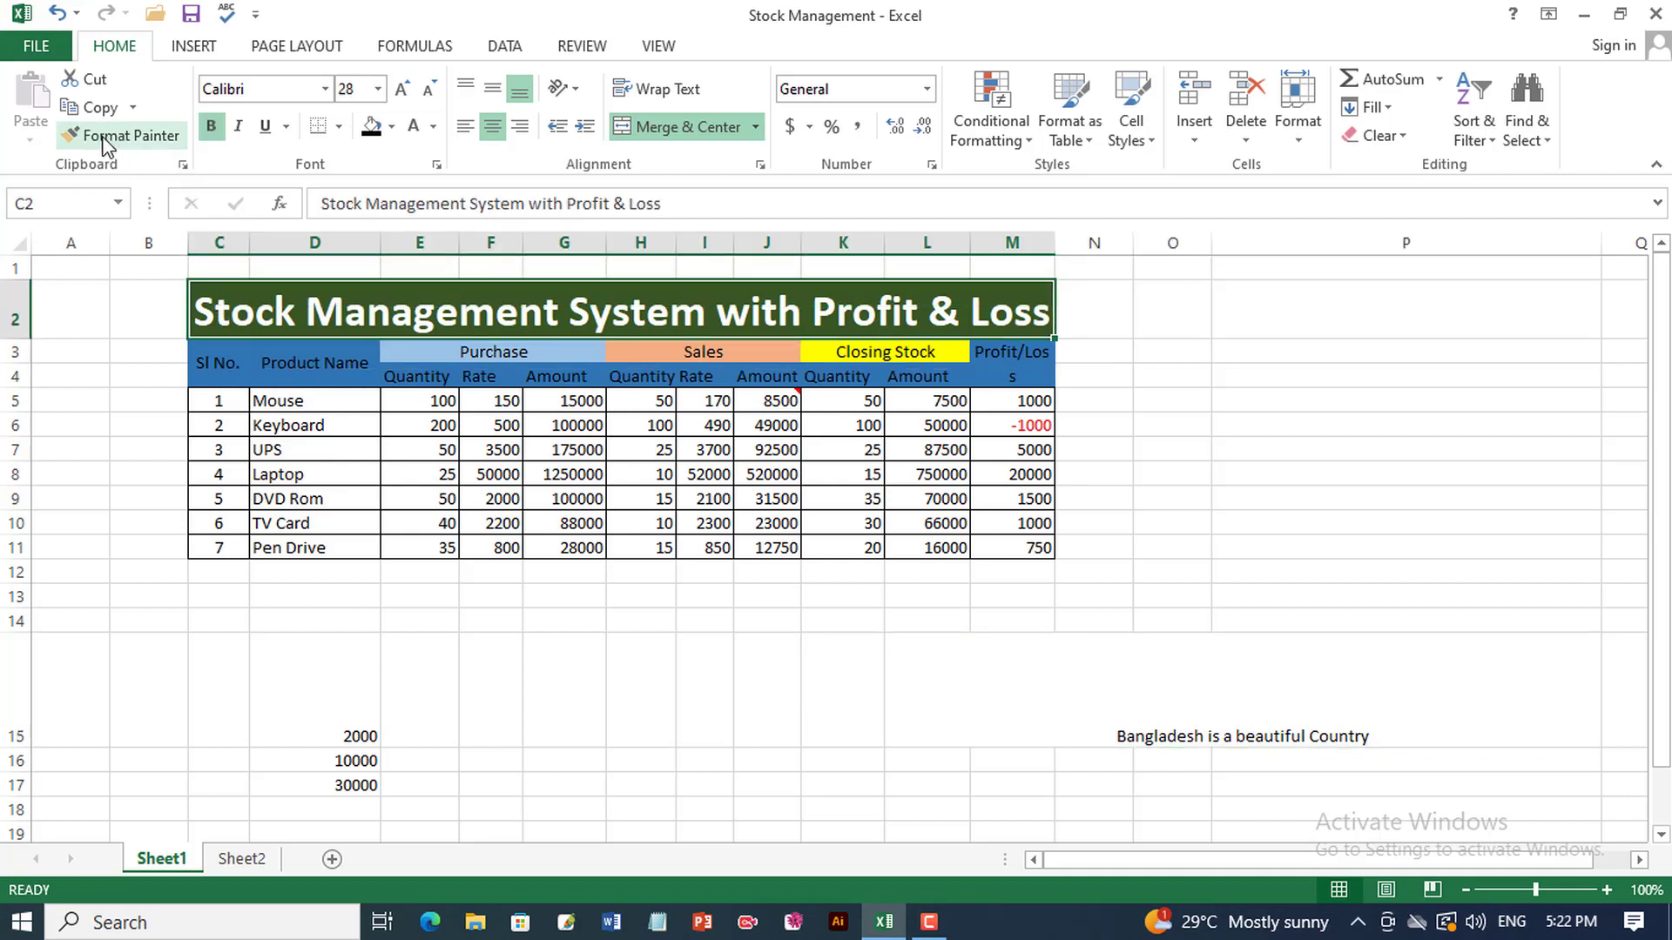
{"action": "left_click", "coordinate": [129, 137]}
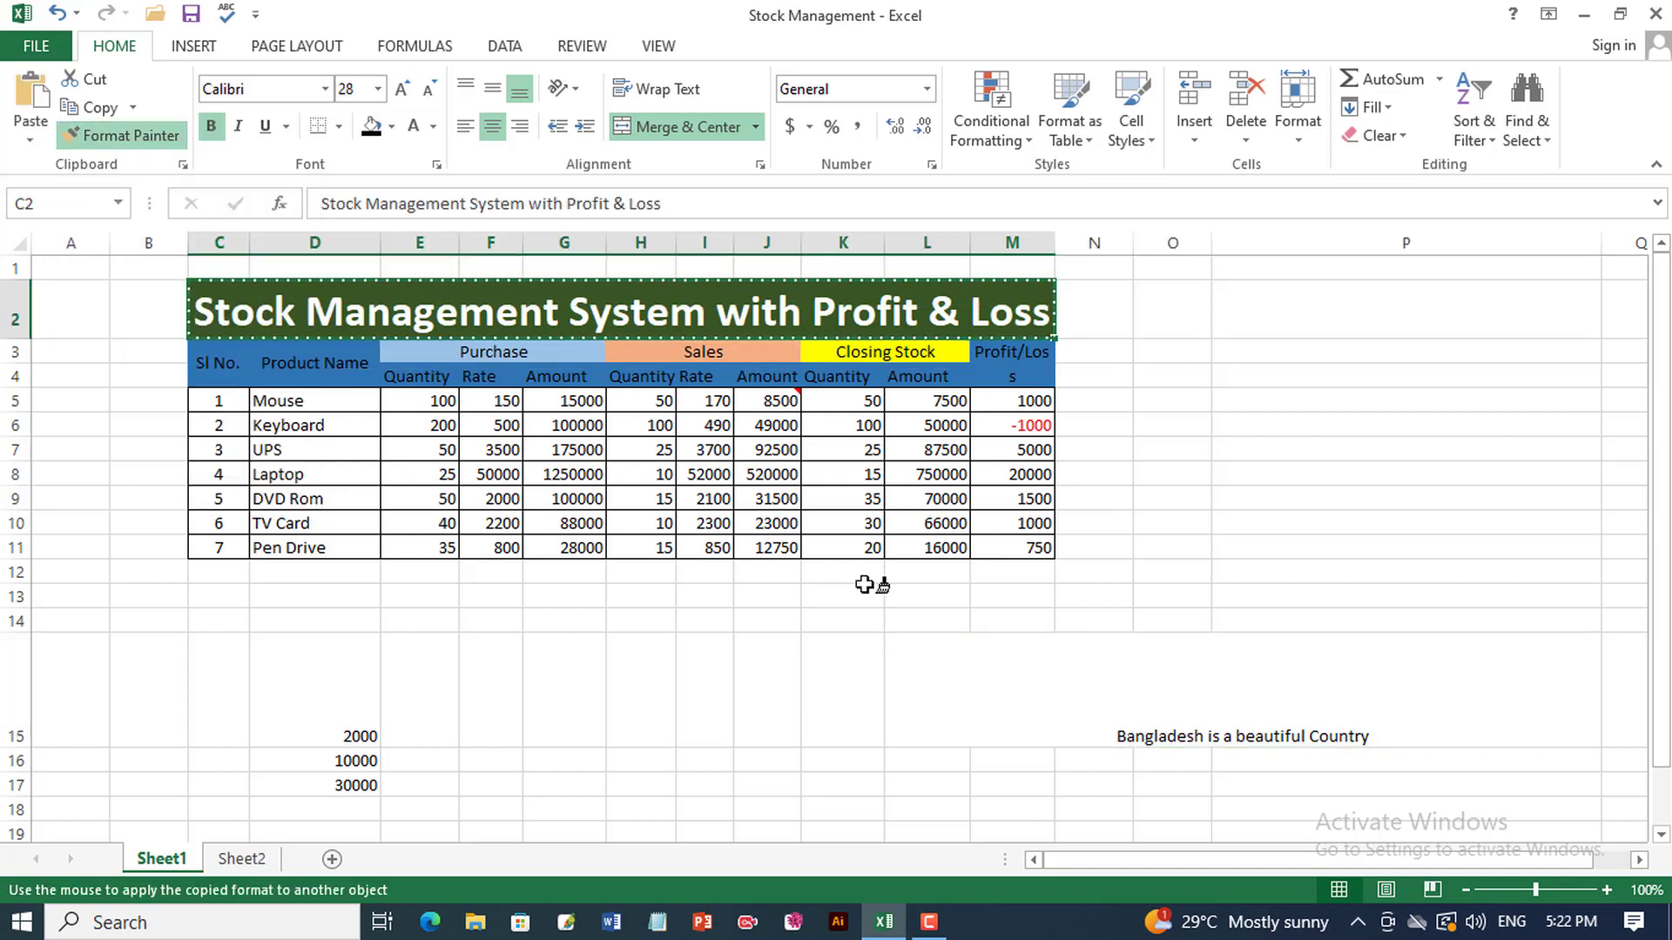
{"action": "left_click", "coordinate": [1158, 732]}
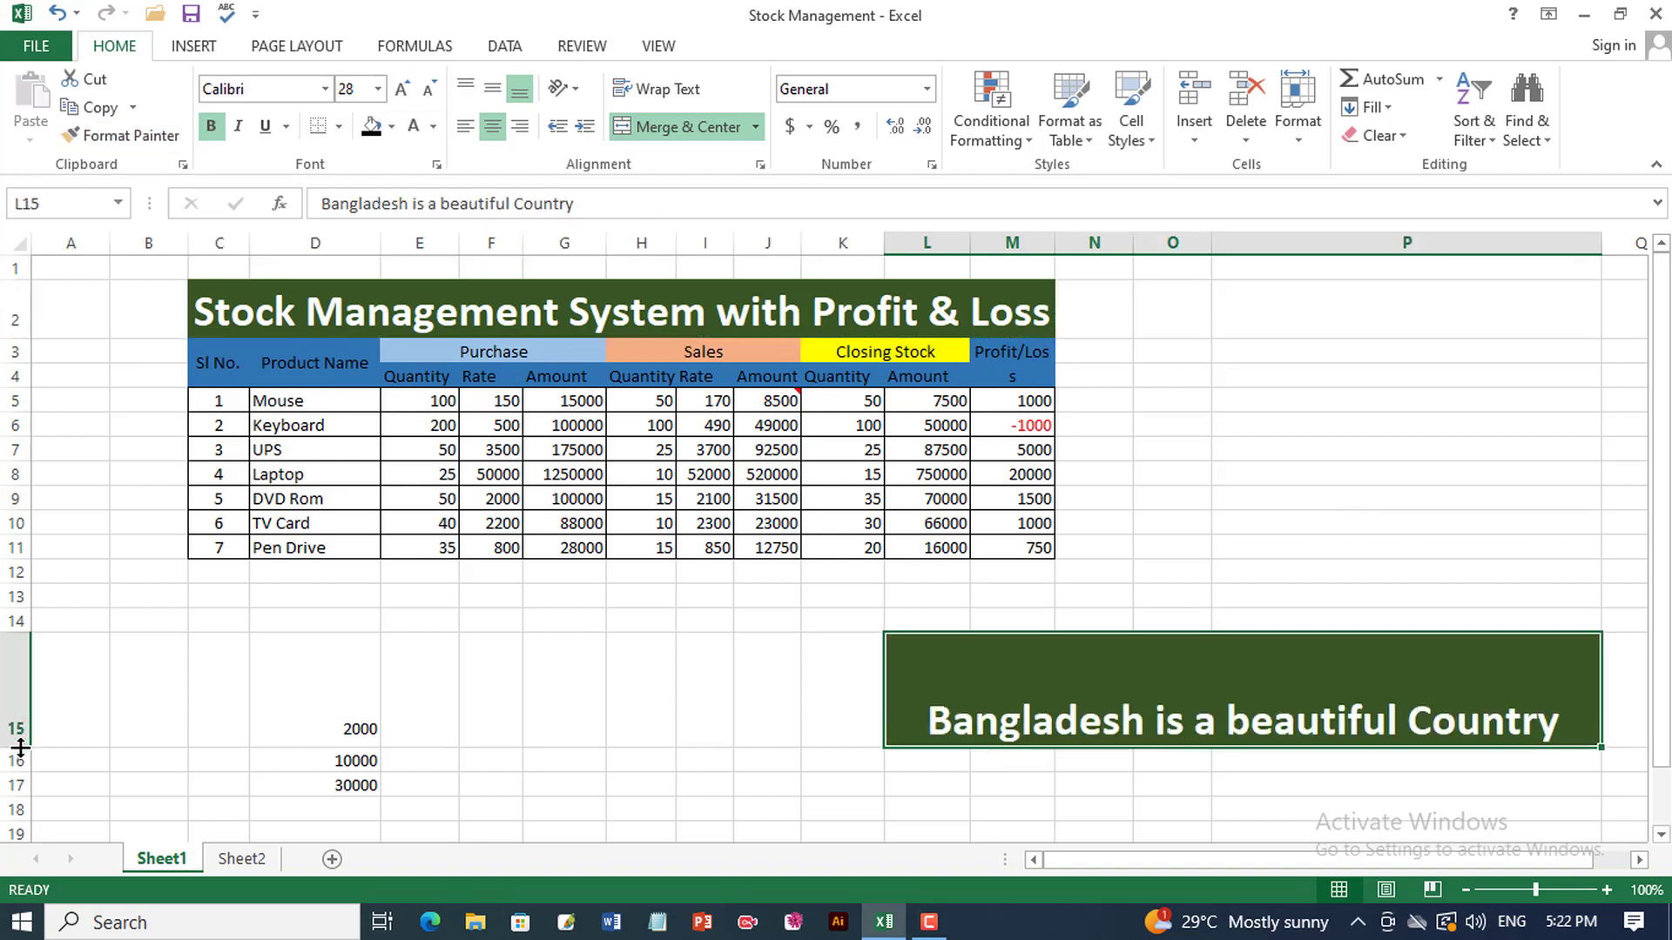
{"action": "left_click_drag", "start_coordinate": [20, 747], "coordinate": [20, 681]}
{"action": "left_click", "coordinate": [396, 301]}
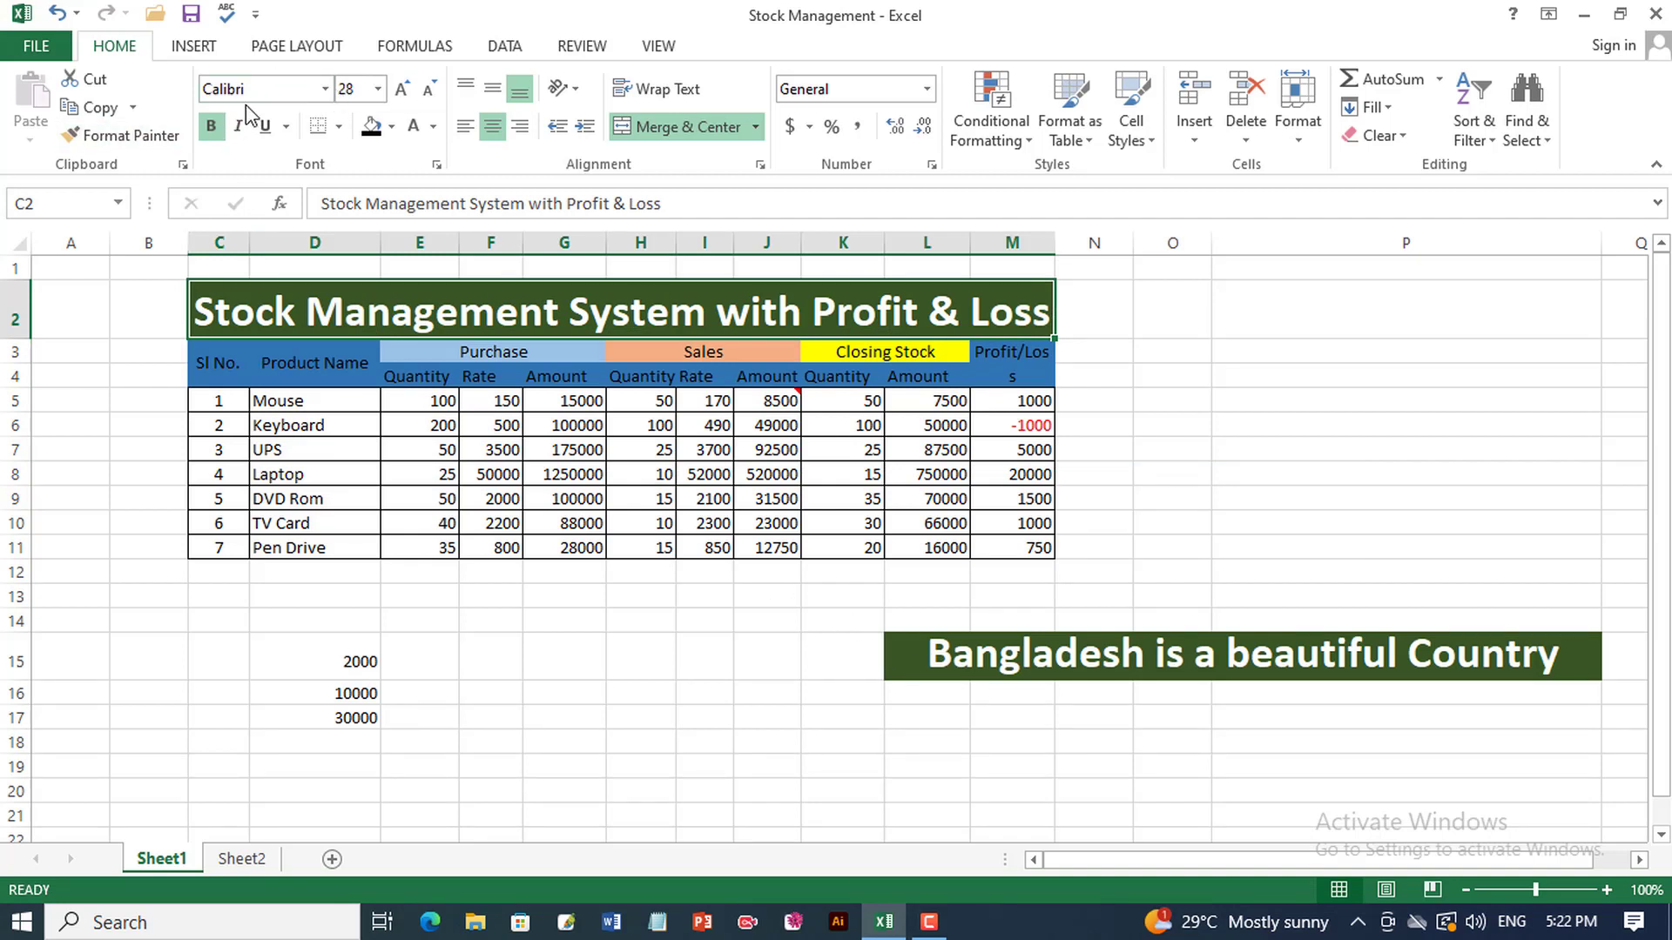
{"action": "left_click", "coordinate": [1080, 662]}
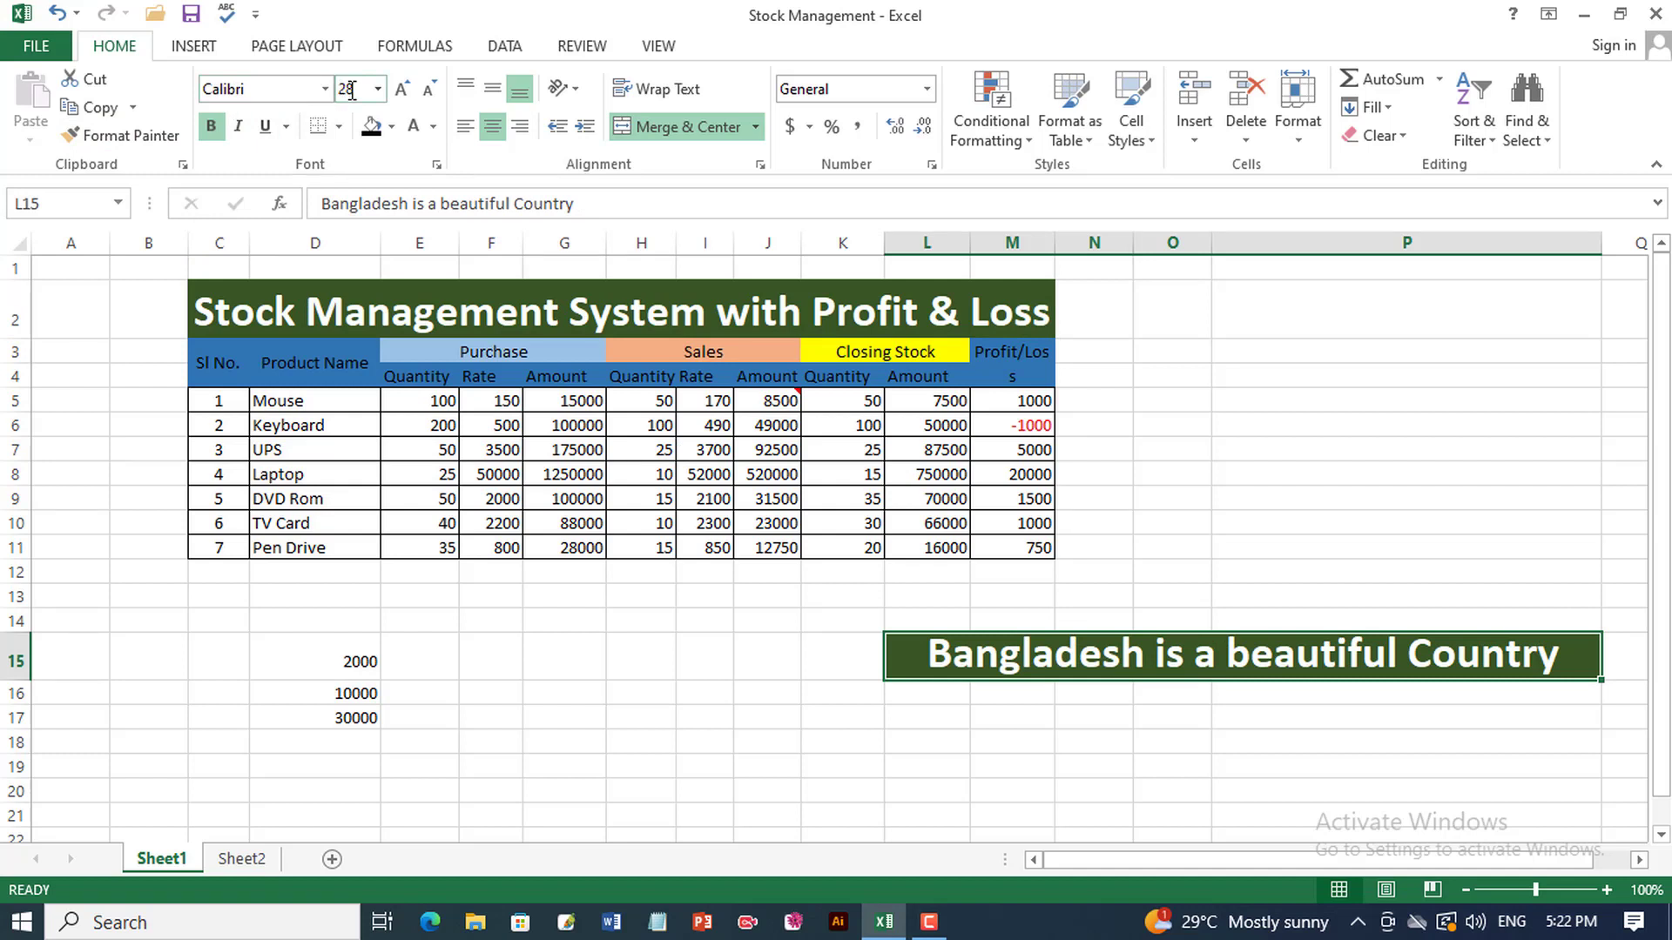
{"action": "left_click", "coordinate": [679, 313]}
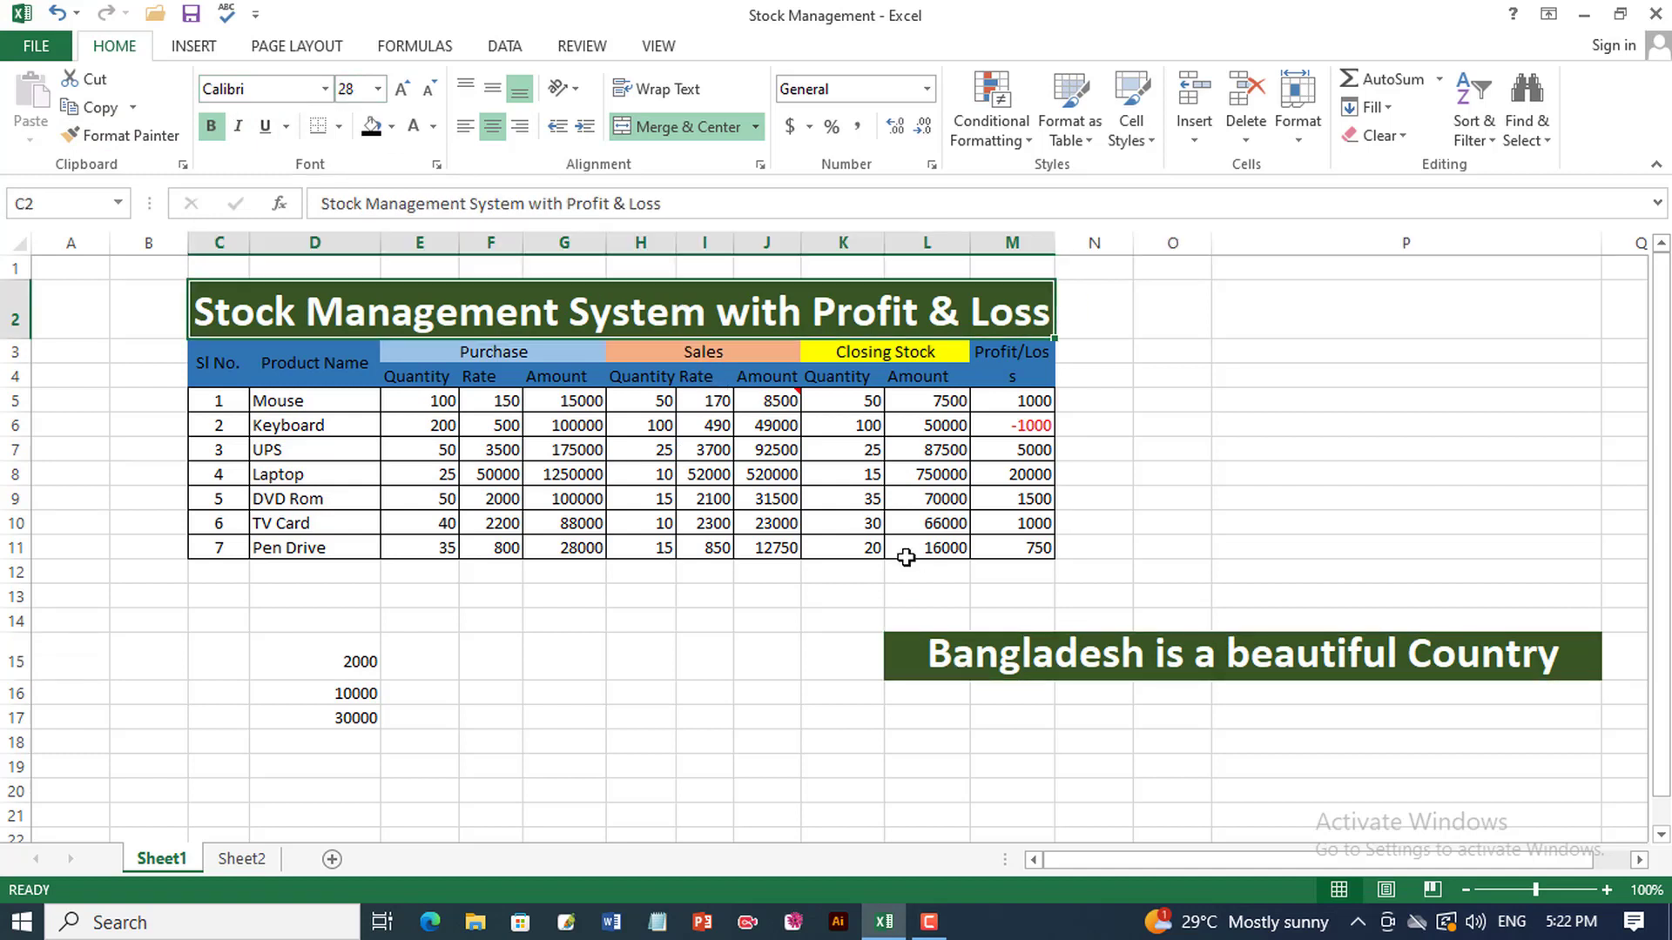
{"action": "left_click", "coordinate": [992, 660]}
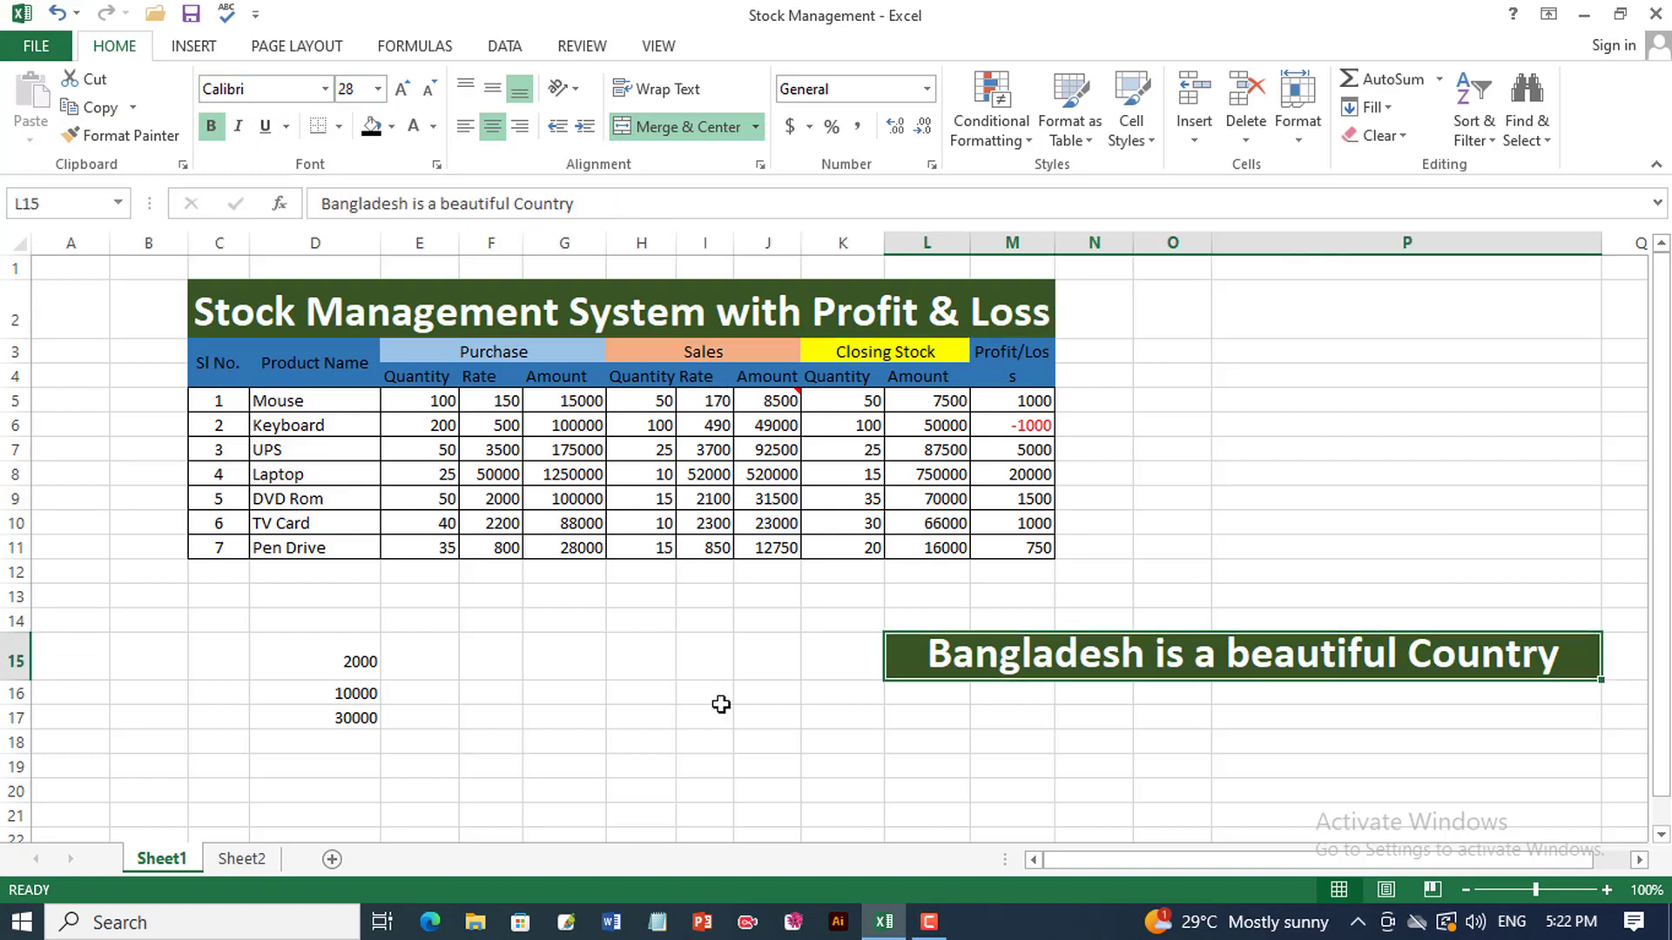
Enter the text "Bangladesh" in cell P3
{"action": "left_click", "coordinate": [1332, 350]}
{"action": "type", "text": "B"}
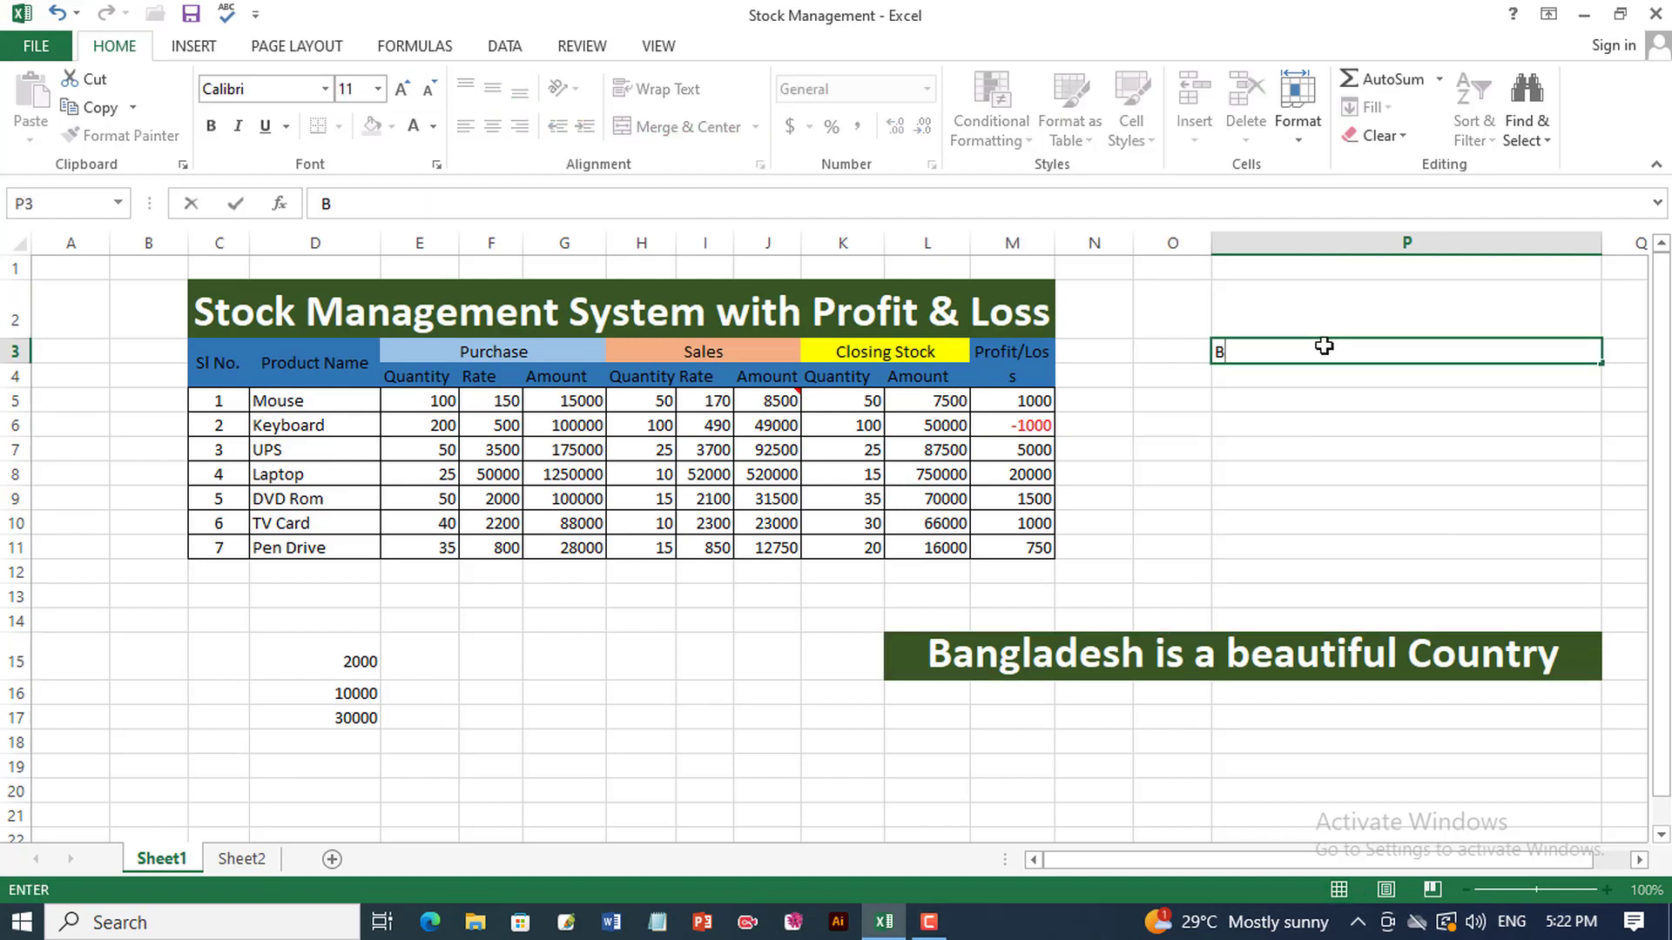
{"action": "type", "text": "angladesh"}
{"action": "left_click", "coordinate": [1334, 423]}
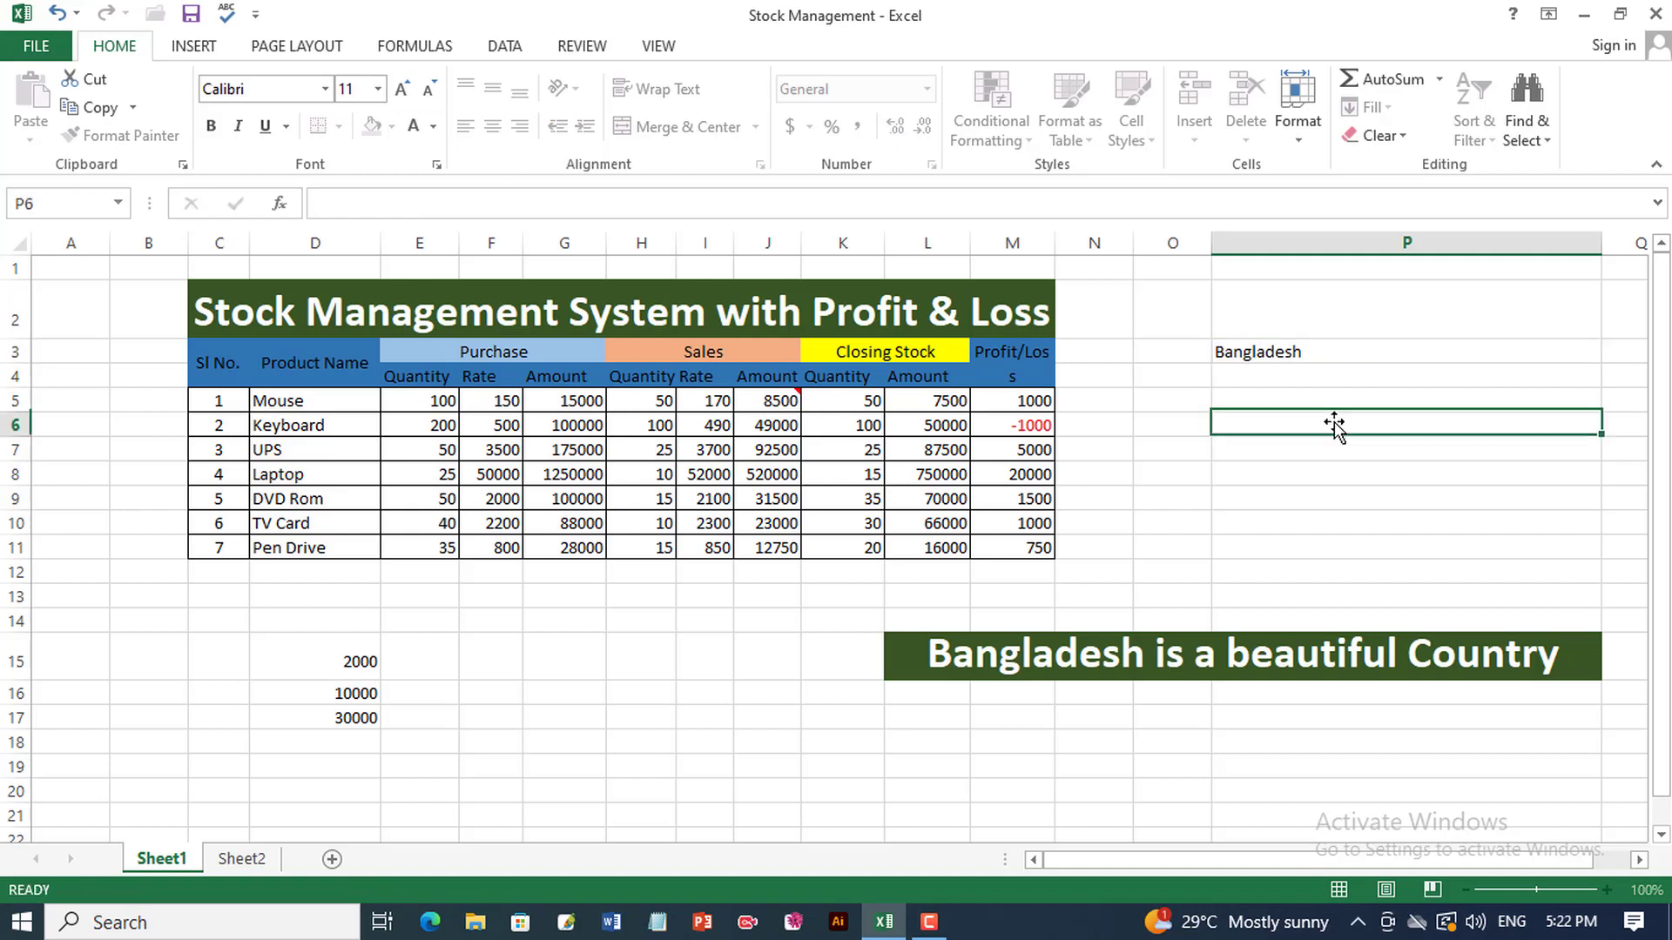
Apply the formatting of the yellow "Closing Stock" header in K3 to cell P3 with Format Painter
{"action": "left_click", "coordinate": [870, 352]}
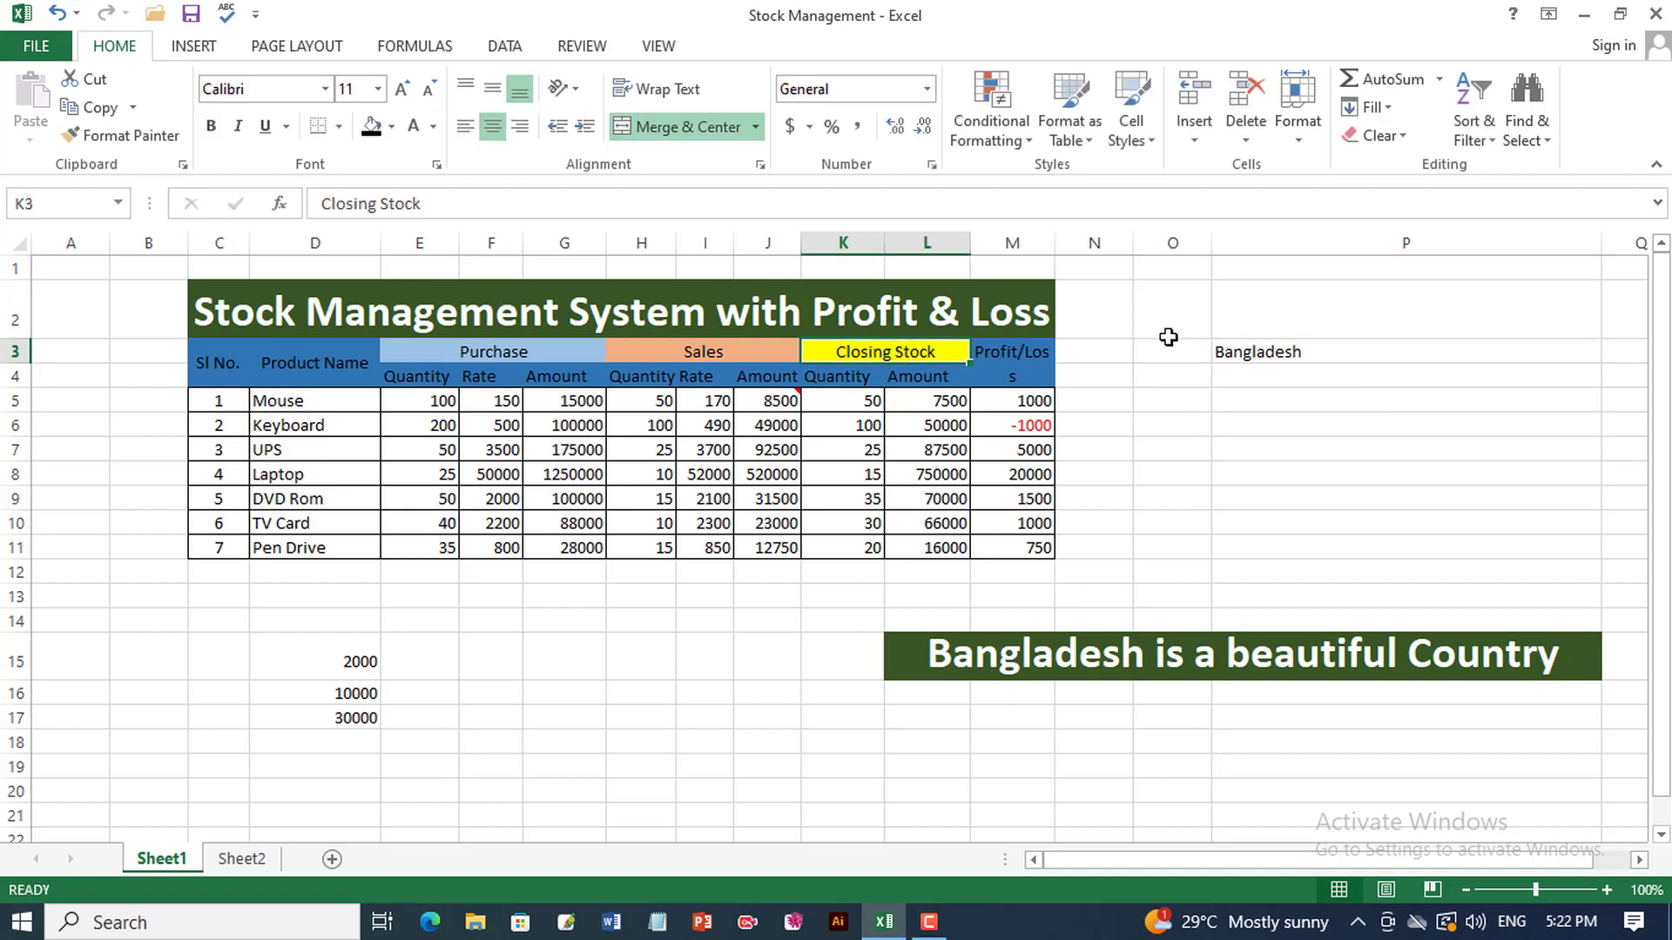
{"action": "left_click", "coordinate": [1254, 344]}
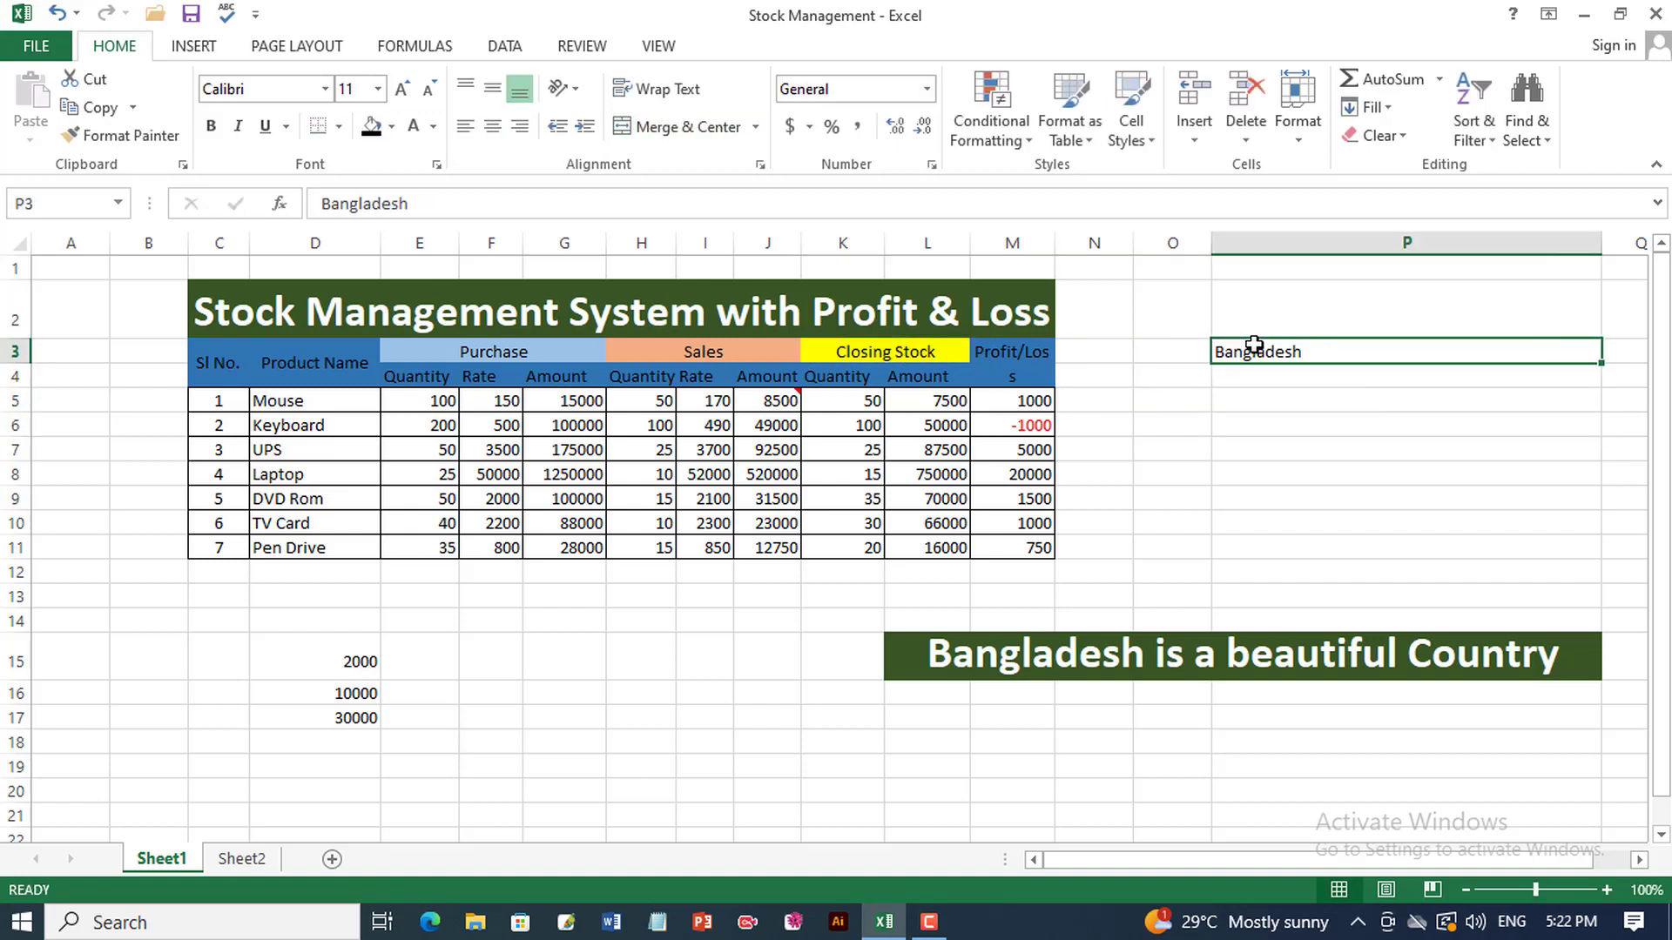
{"action": "left_click", "coordinate": [876, 351]}
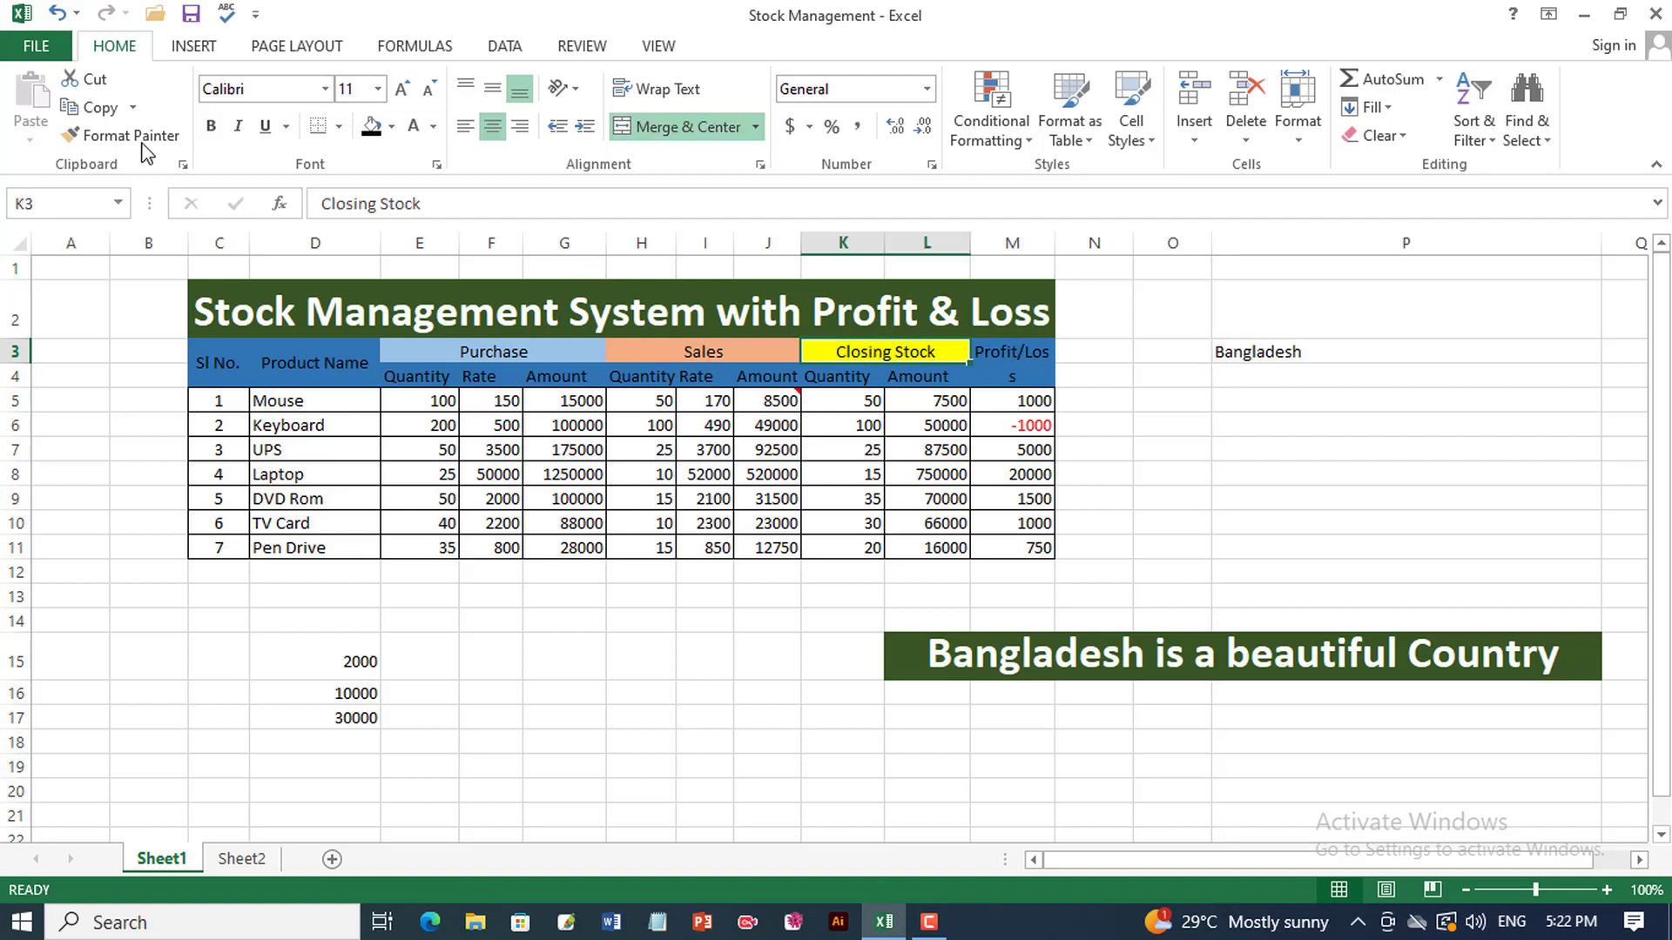
{"action": "left_click", "coordinate": [93, 135]}
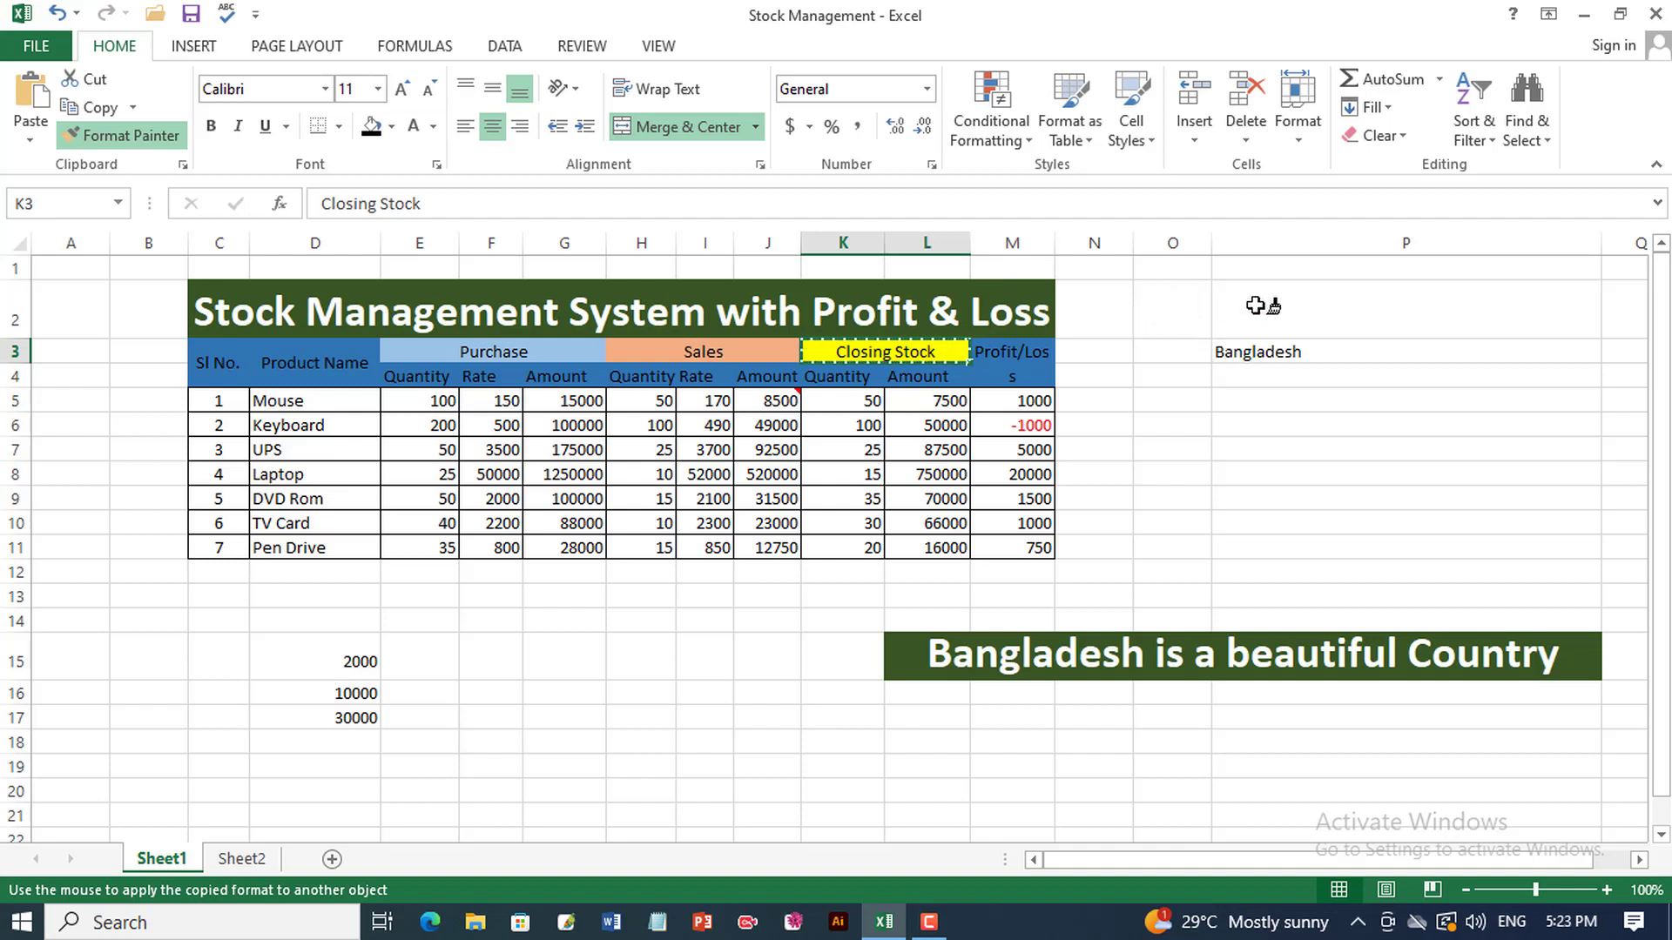
{"action": "left_click", "coordinate": [1256, 351]}
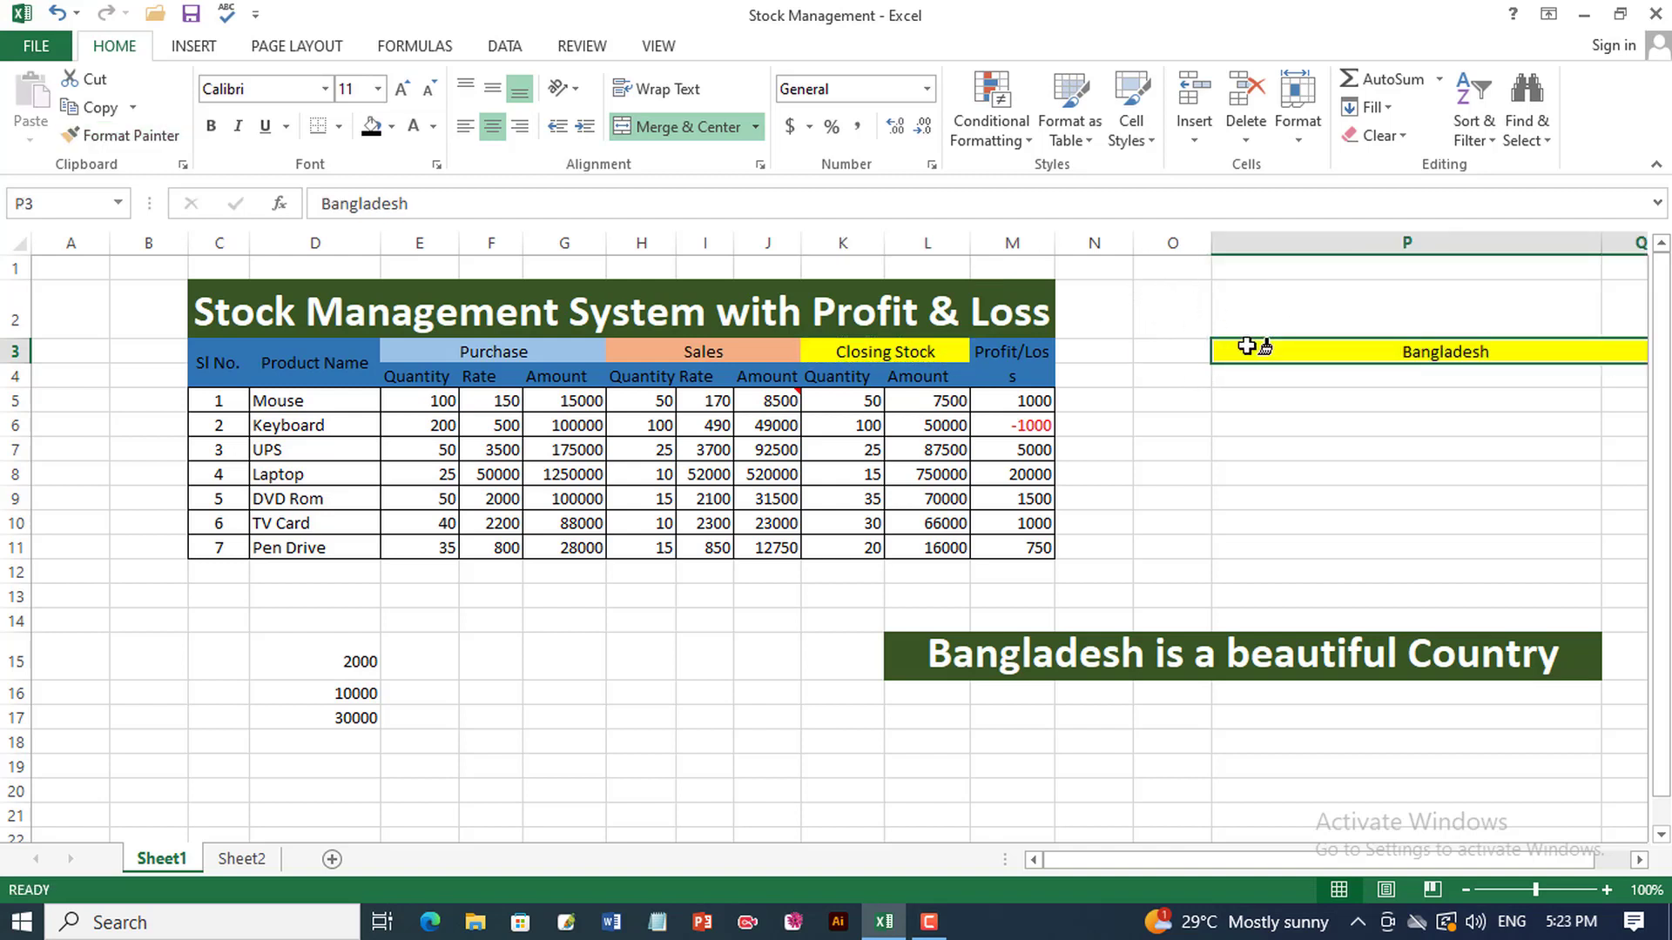
{"action": "left_click", "coordinate": [874, 351]}
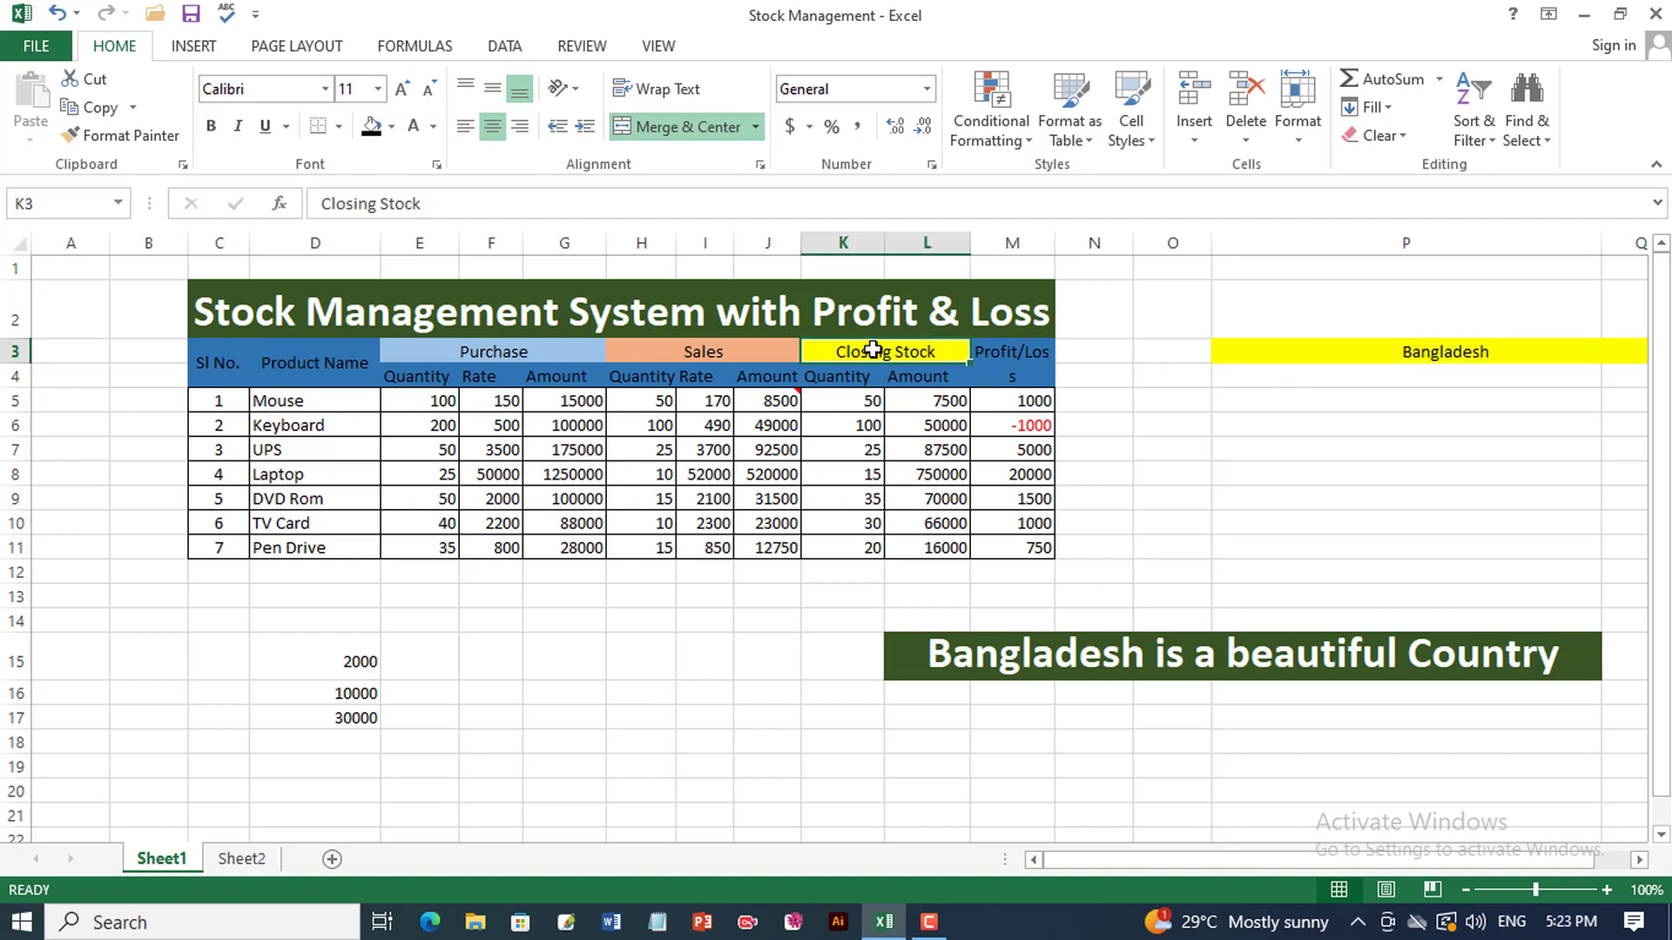
{"action": "left_click", "coordinate": [1400, 349]}
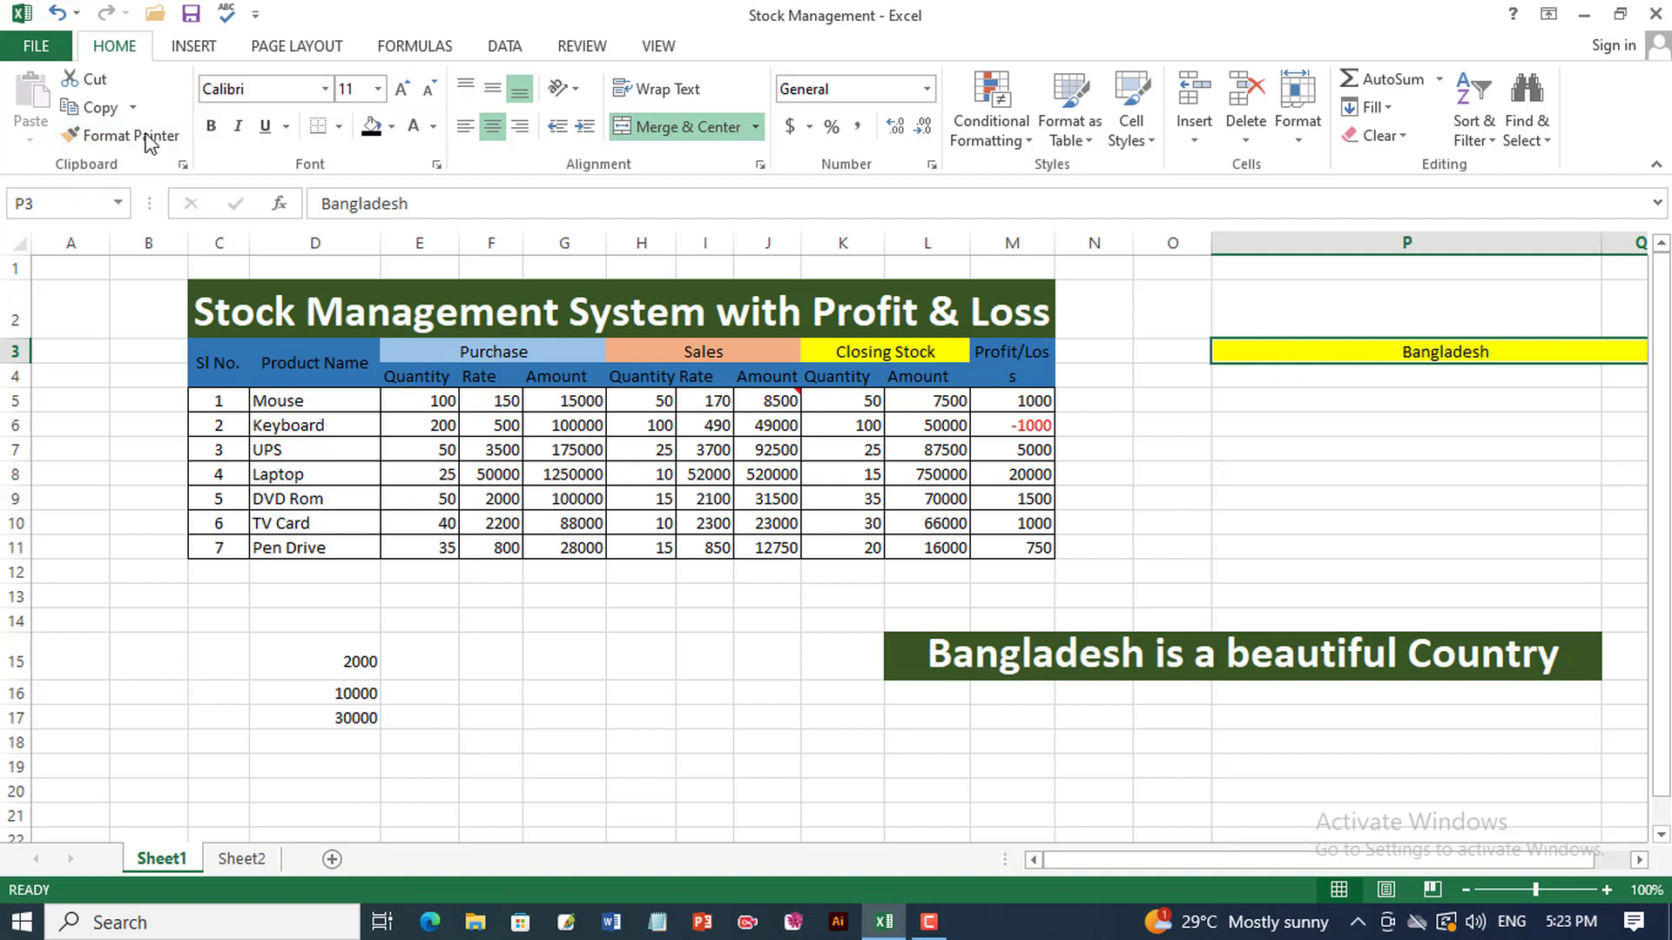
{"action": "left_click", "coordinate": [541, 662]}
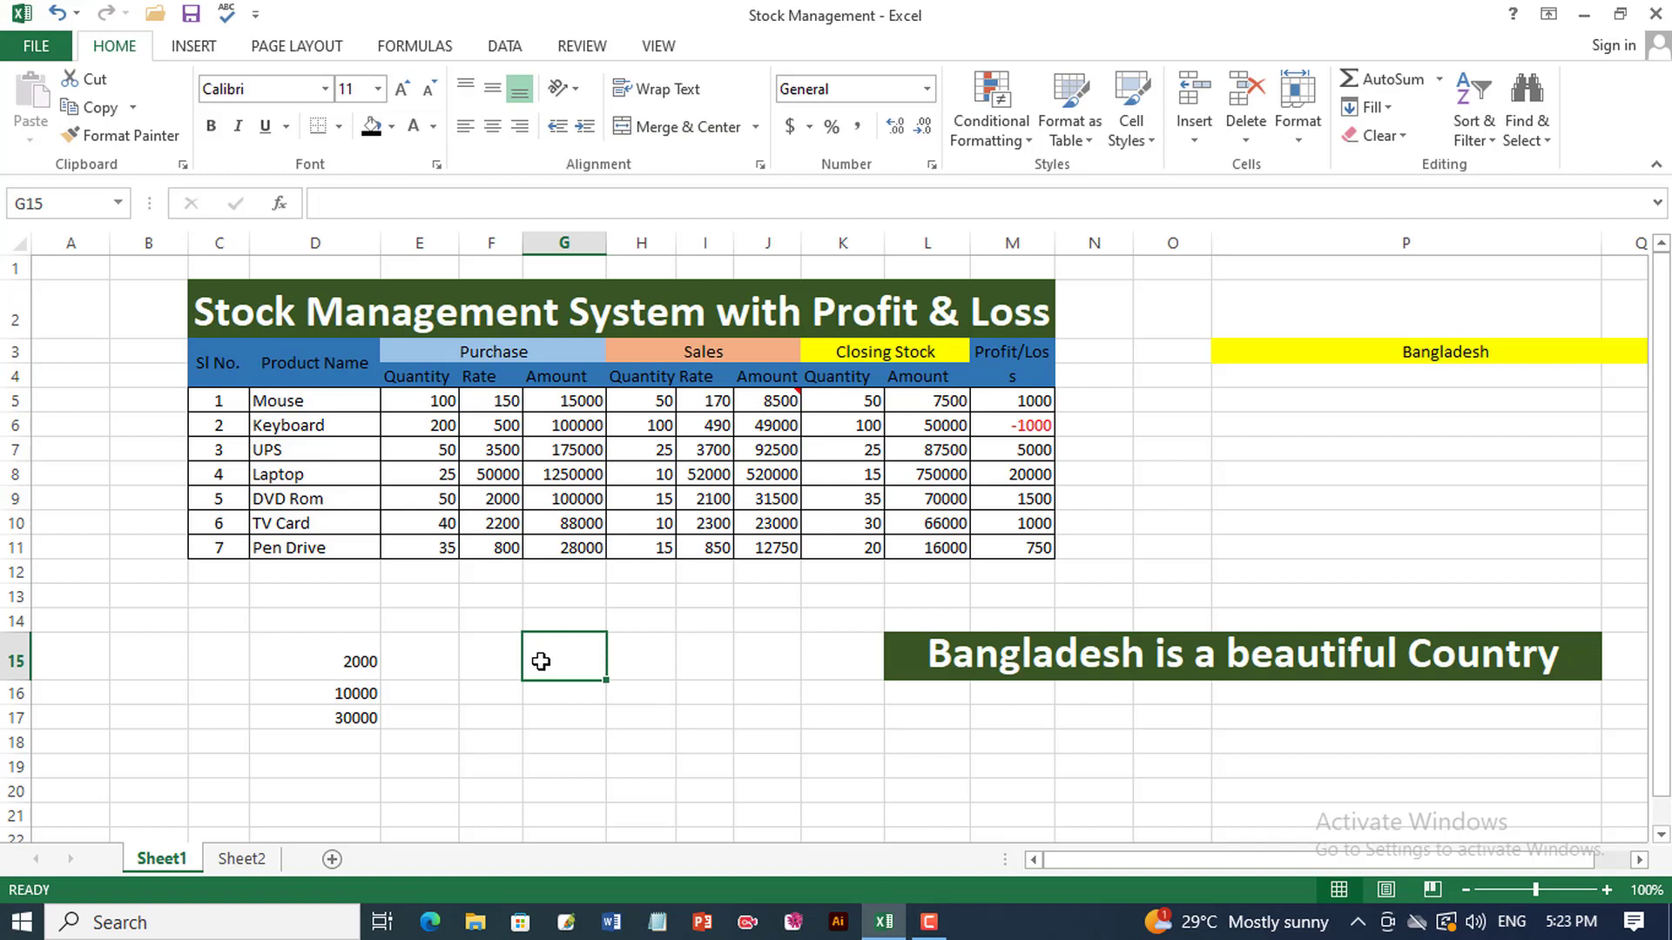